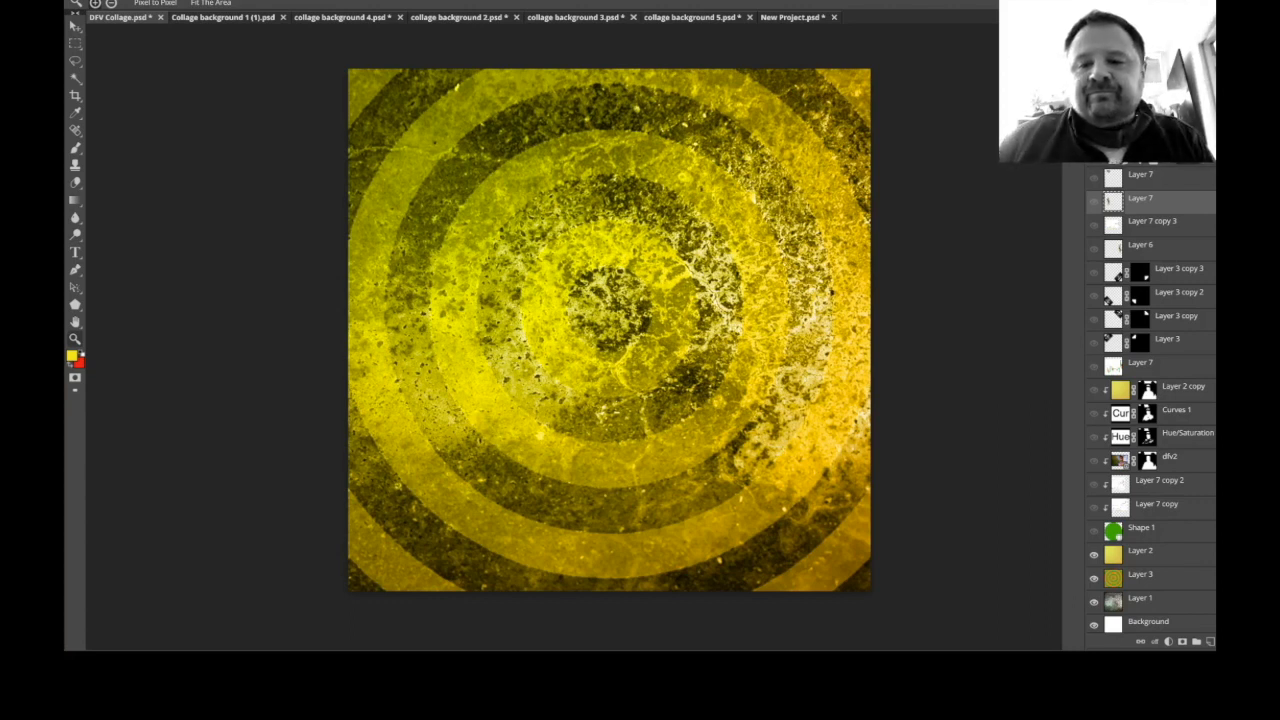
Hide Layer 2, the ringed Layer 3 and Layer 1 in turn, leaving only the white Background visible.
scroll(1150, 400, down, 1)
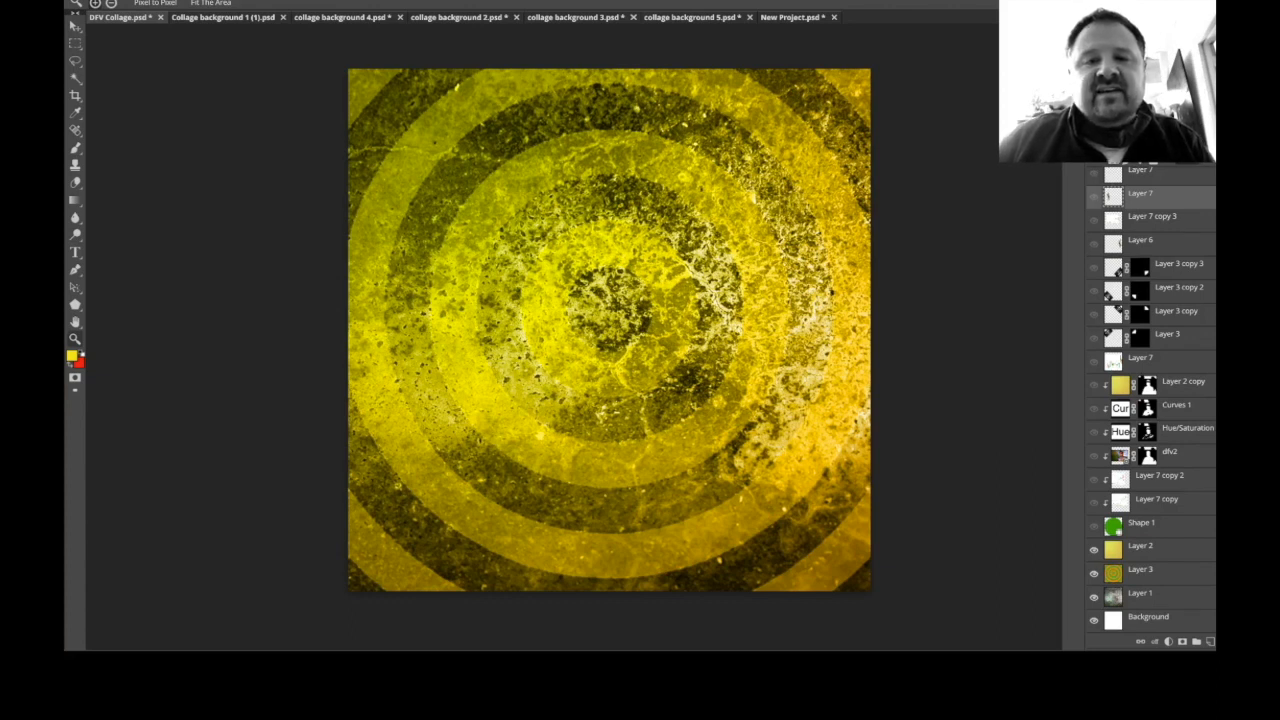
click(1094, 197)
click(1094, 197)
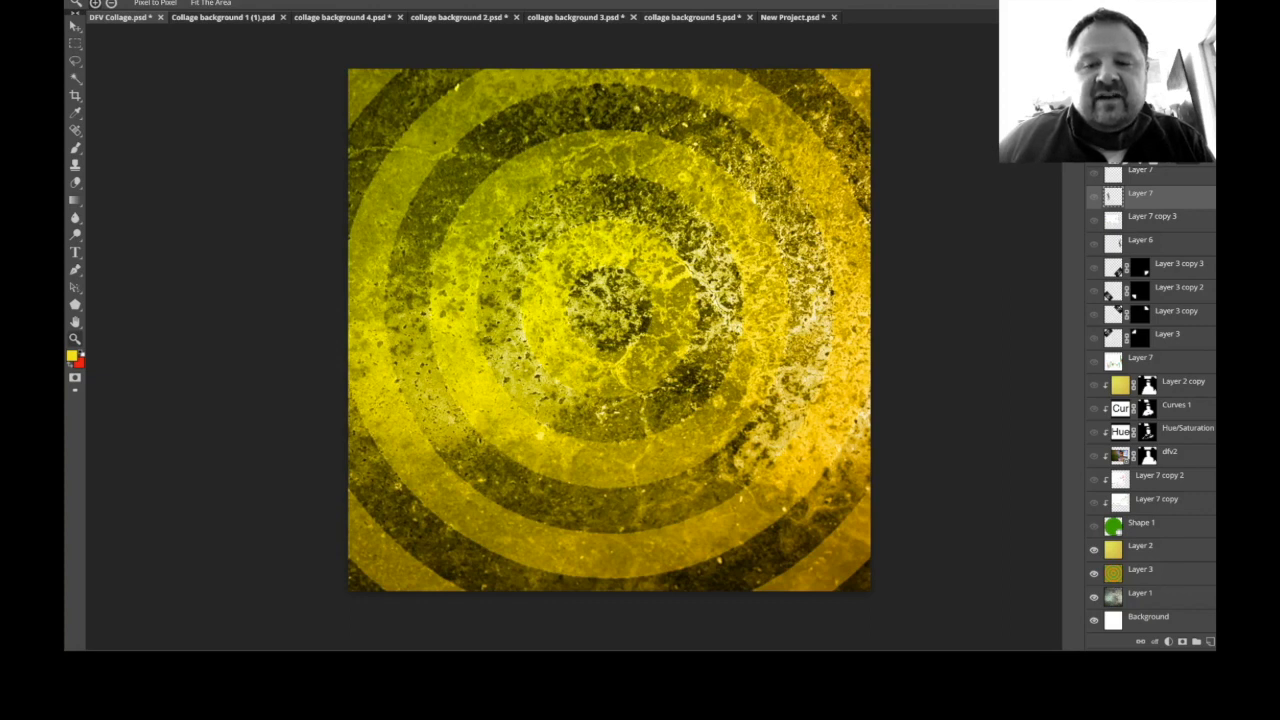
click(1094, 549)
click(1094, 573)
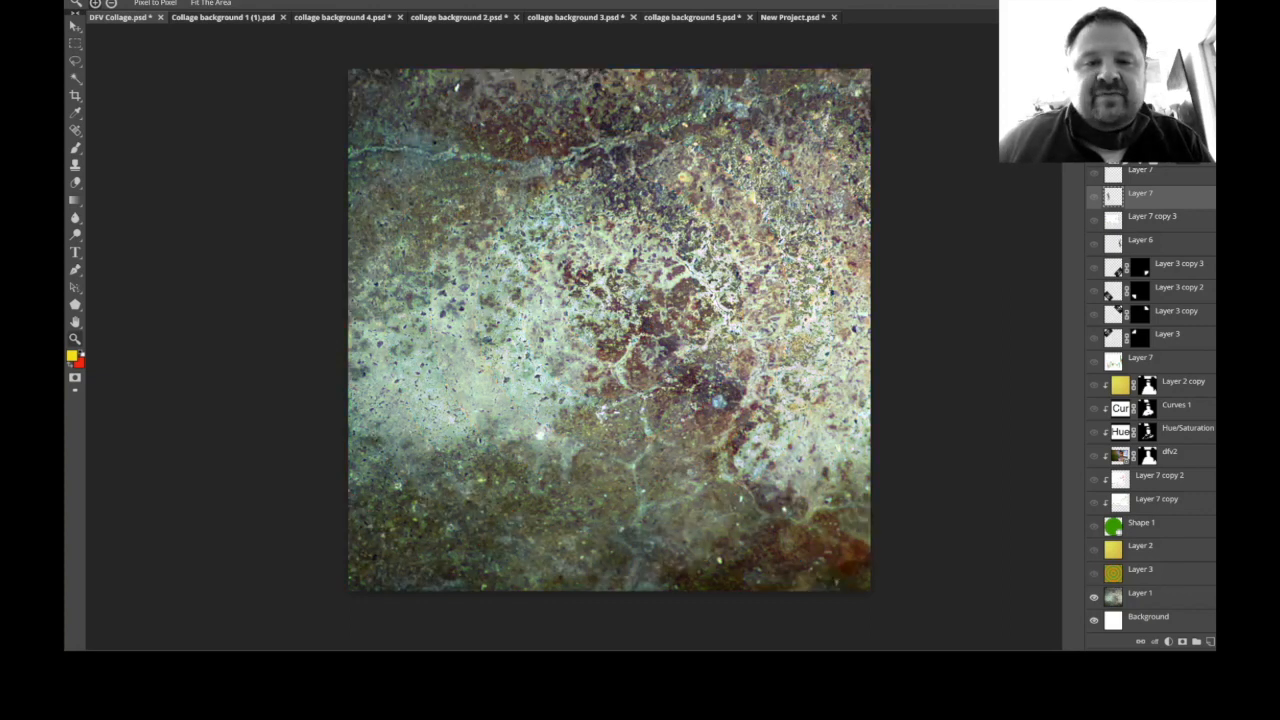
click(1094, 597)
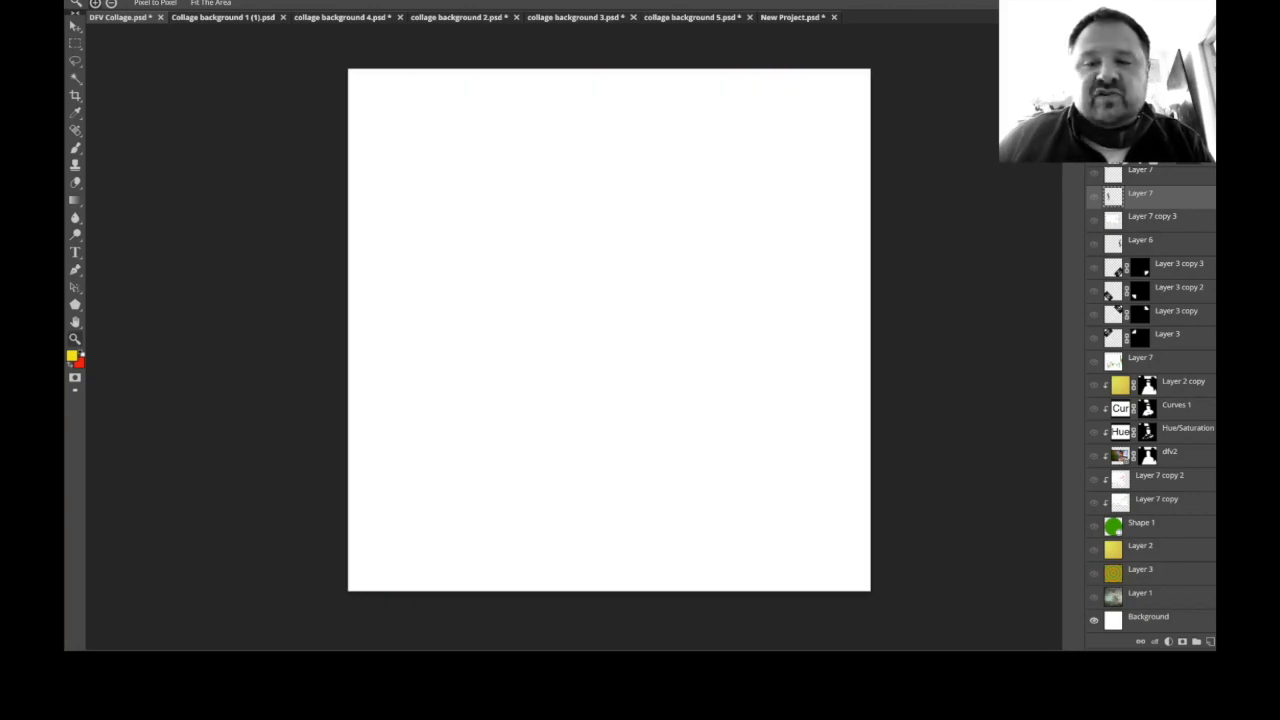
Show Layer 1, Layer 3 and Layer 2 again one at a time to examine how the background builds up.
click(1094, 597)
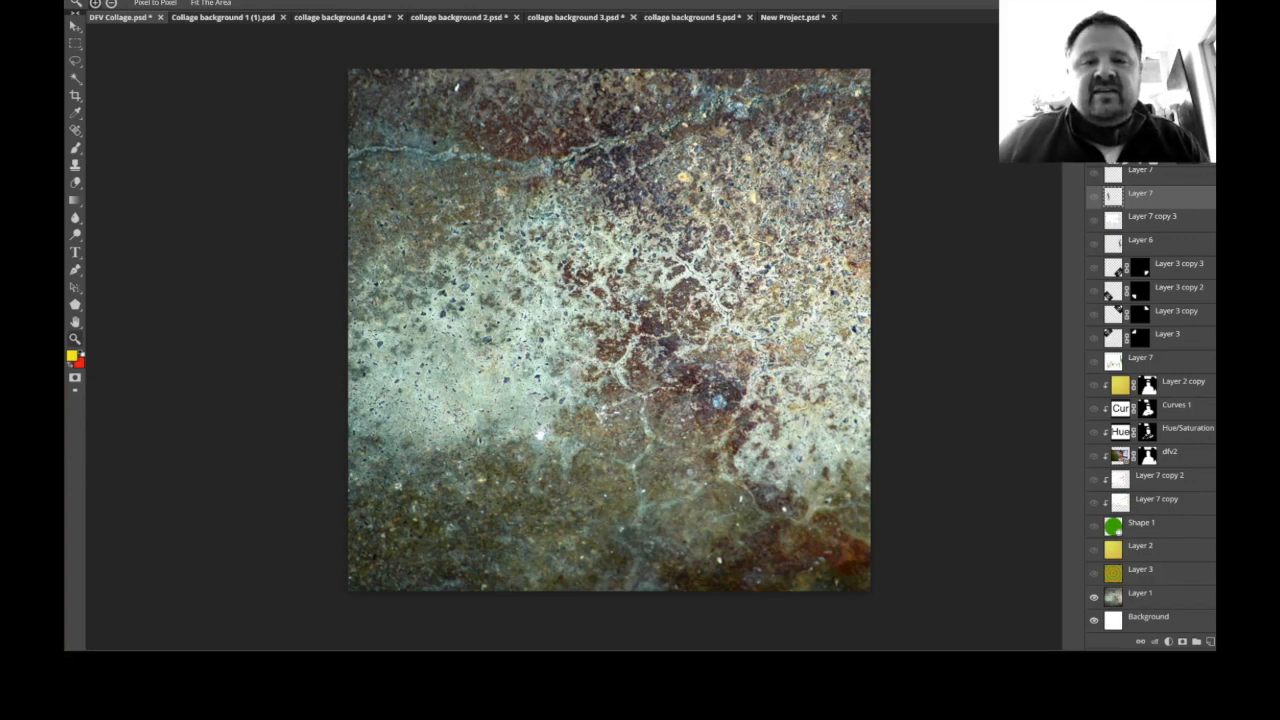
click(1094, 574)
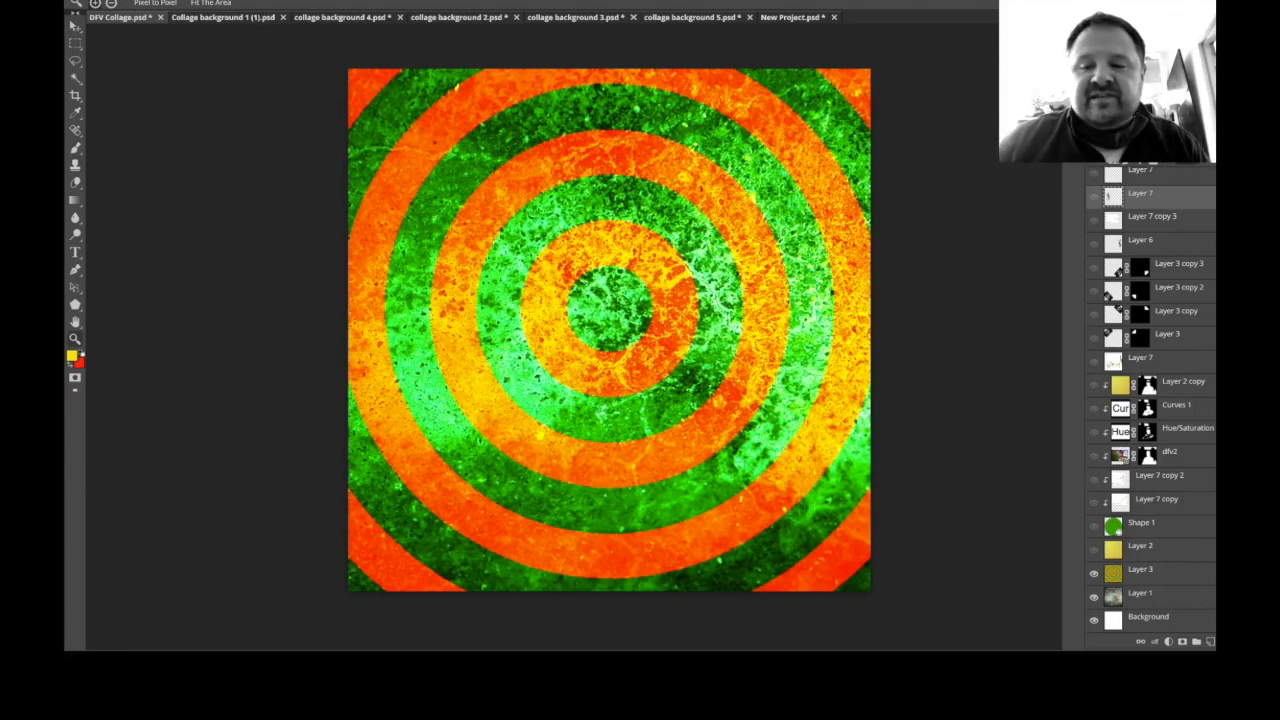
click(1094, 549)
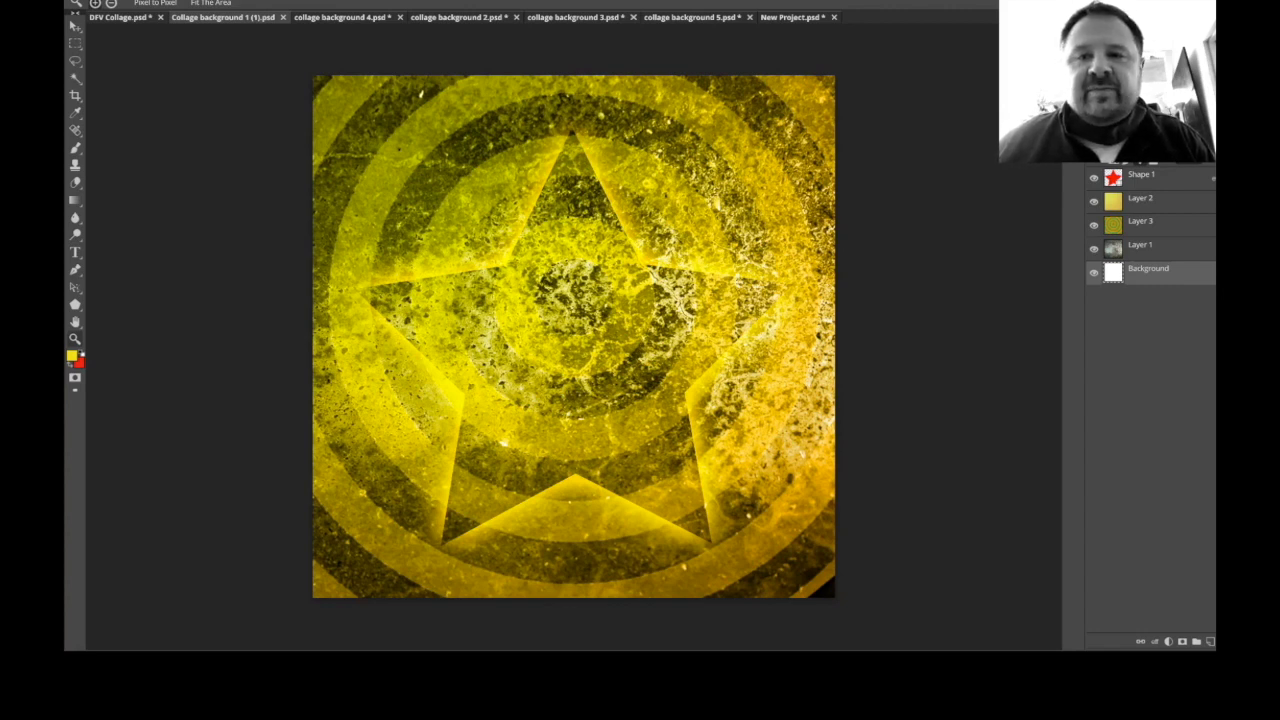
Examine the star outline of Shape 1 in Collage background 1, reselect Background, and switch to collage background 4.
click(1142, 176)
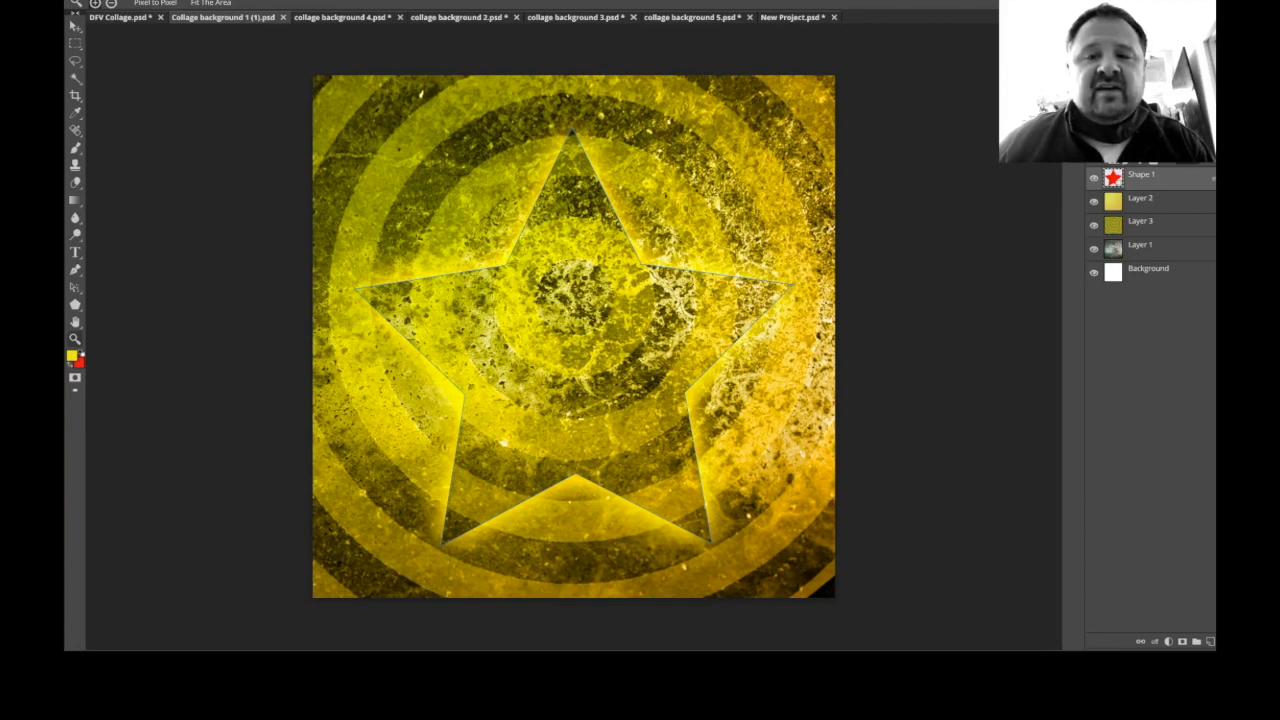
click(1148, 272)
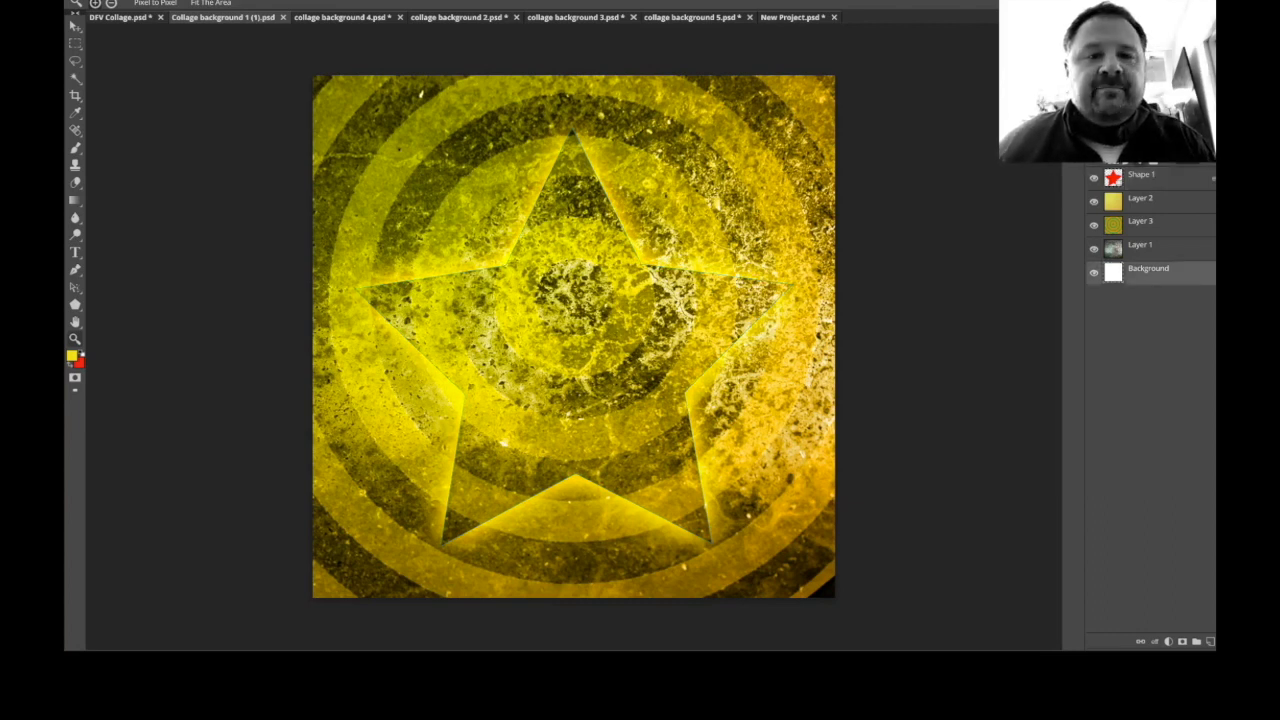
key(ctrl+Tab)
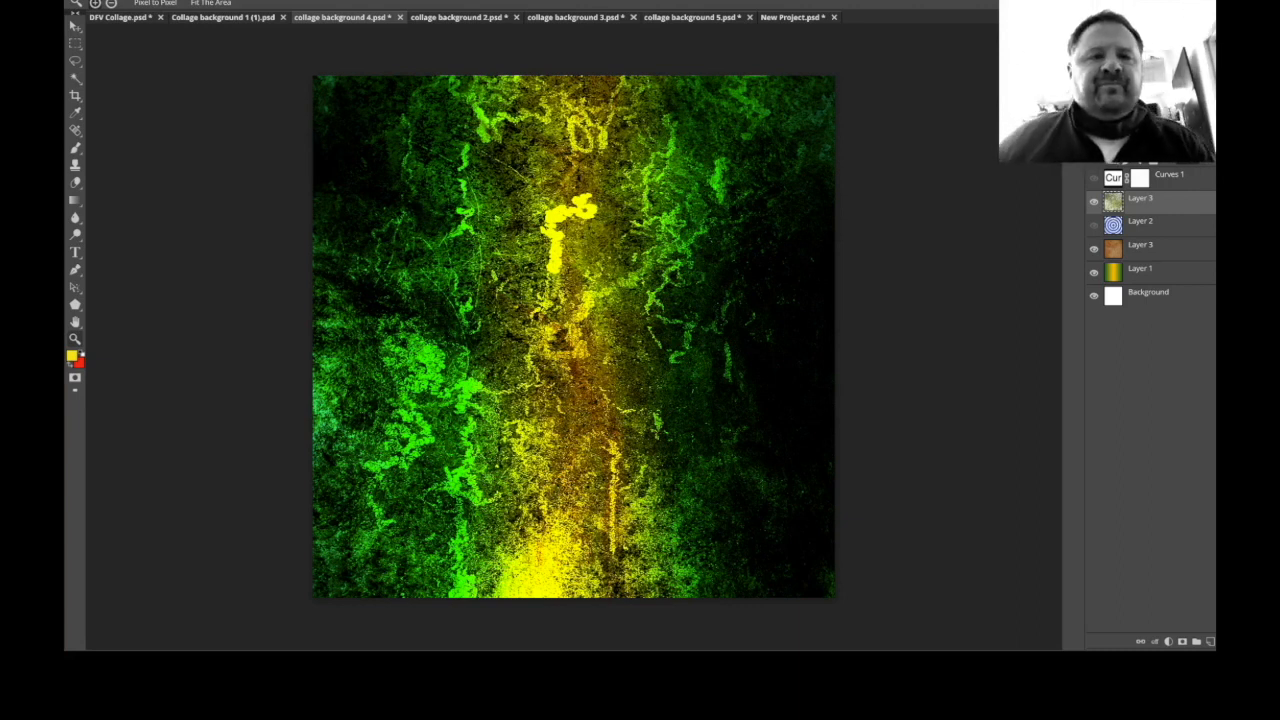
Switch to collage background 2, compare it with and without the masked portrait on Layer 4, and leave that layer hidden.
key(ctrl+Tab)
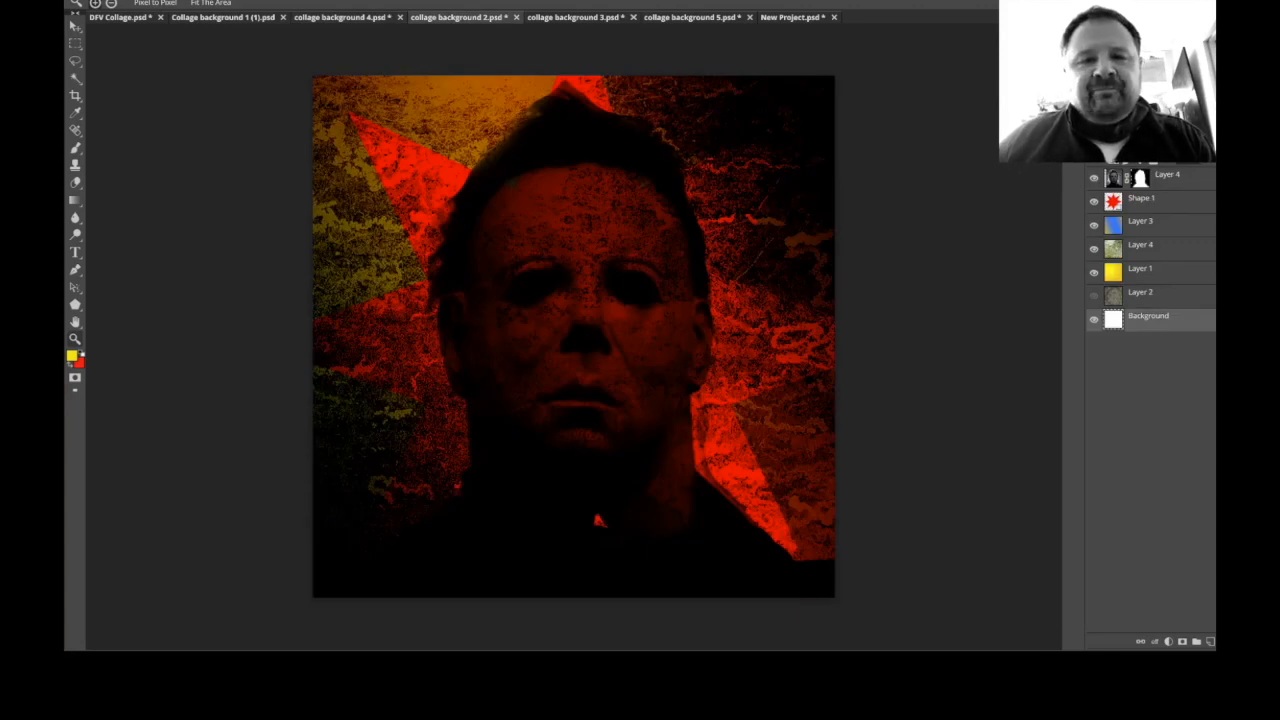
click(1094, 178)
click(1094, 178)
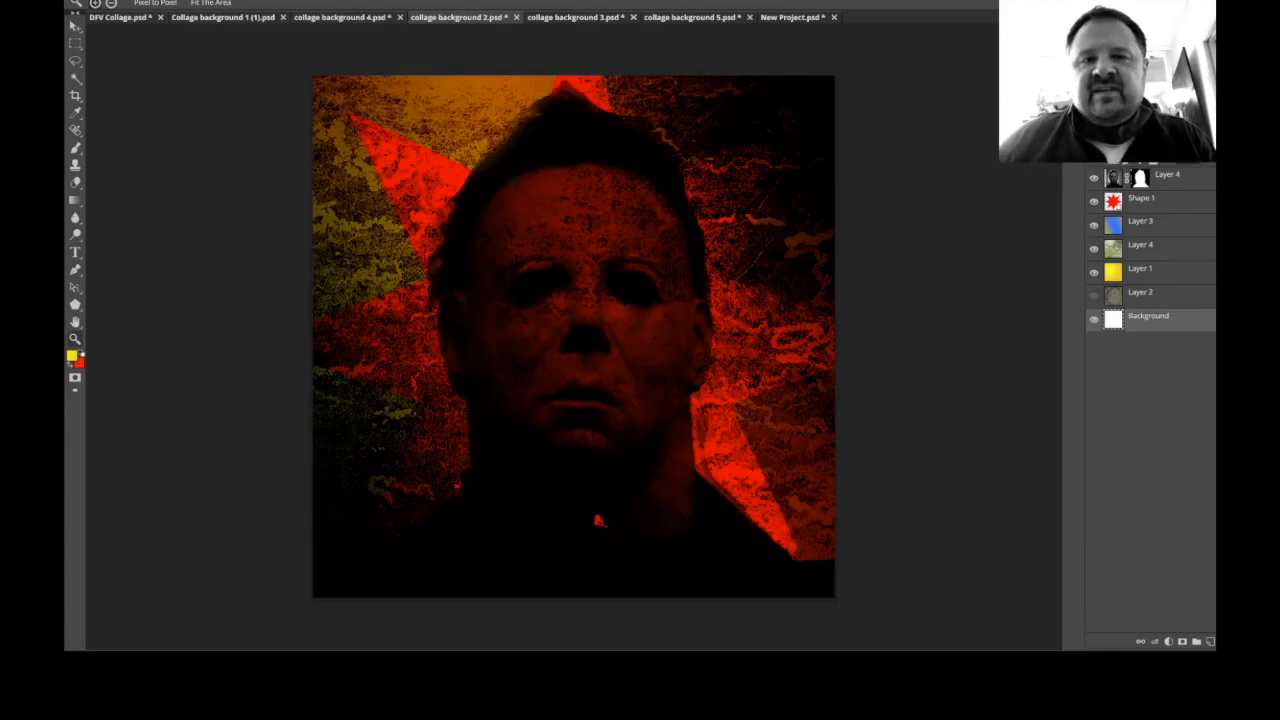
click(1094, 178)
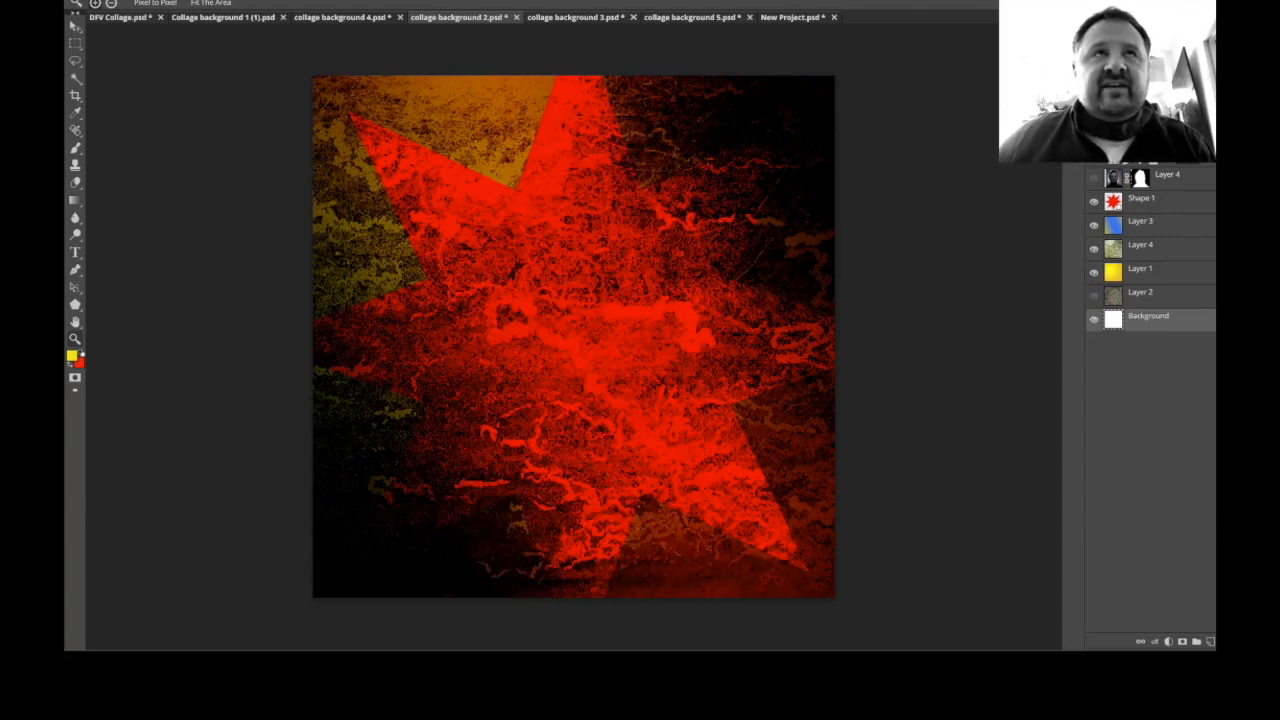
click(1094, 178)
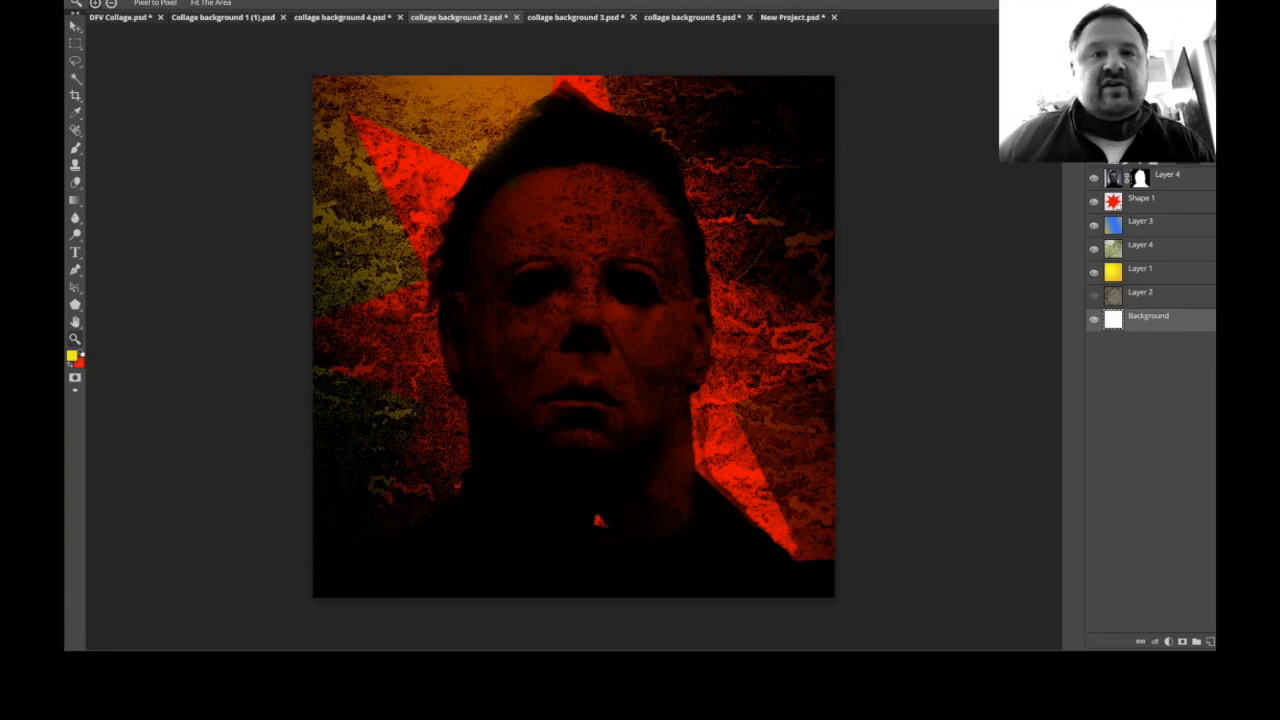
click(1094, 178)
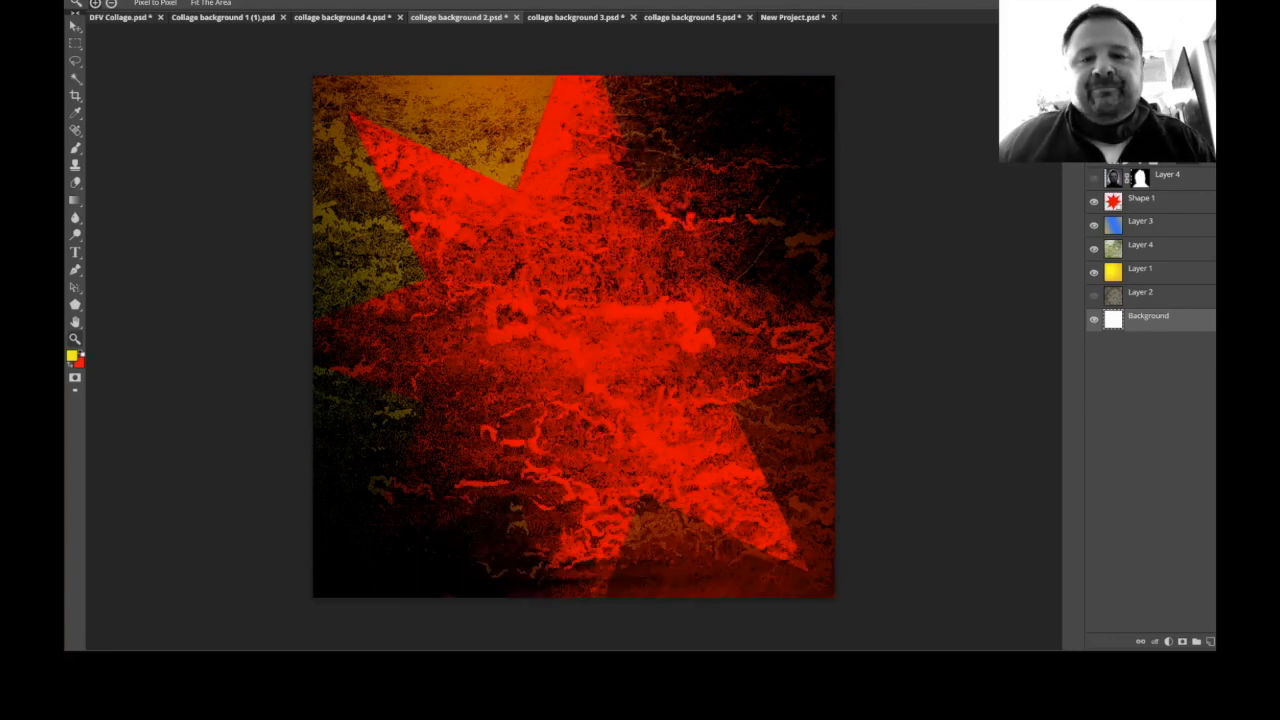
Switch to the collage background 3 document, view it enlarged, and select the clipped Layer 4.
click(575, 17)
key(ctrl+plus)
key(ctrl+plus)
key(ctrl+plus)
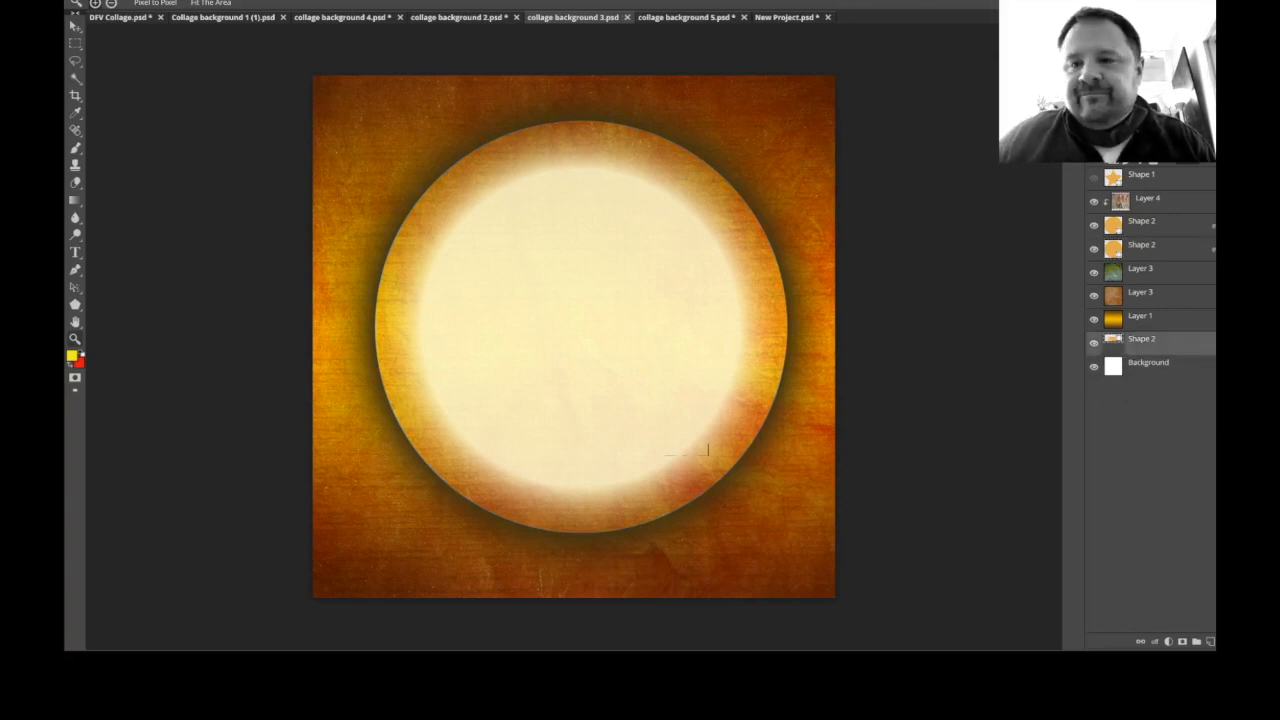
click(1148, 200)
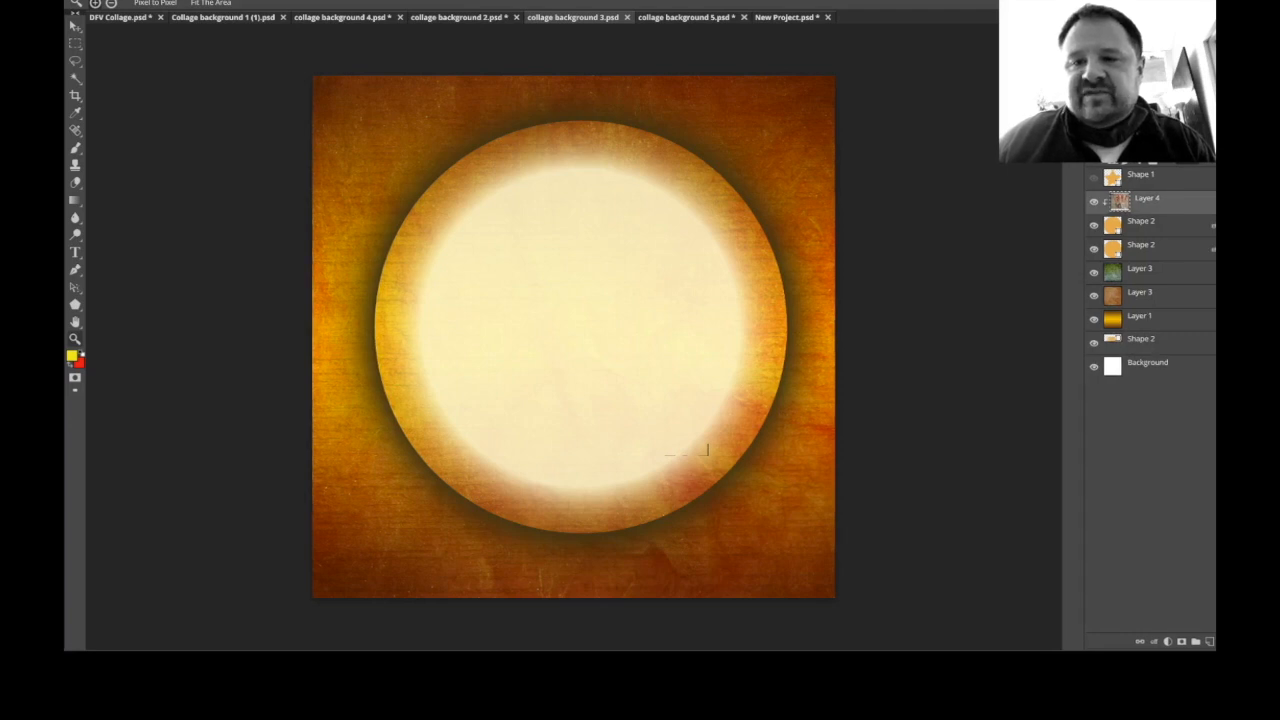
Briefly preview the hidden star Shape 1, reselect Layer 4, and save collage background 3.
click(1142, 342)
click(1094, 178)
click(1094, 178)
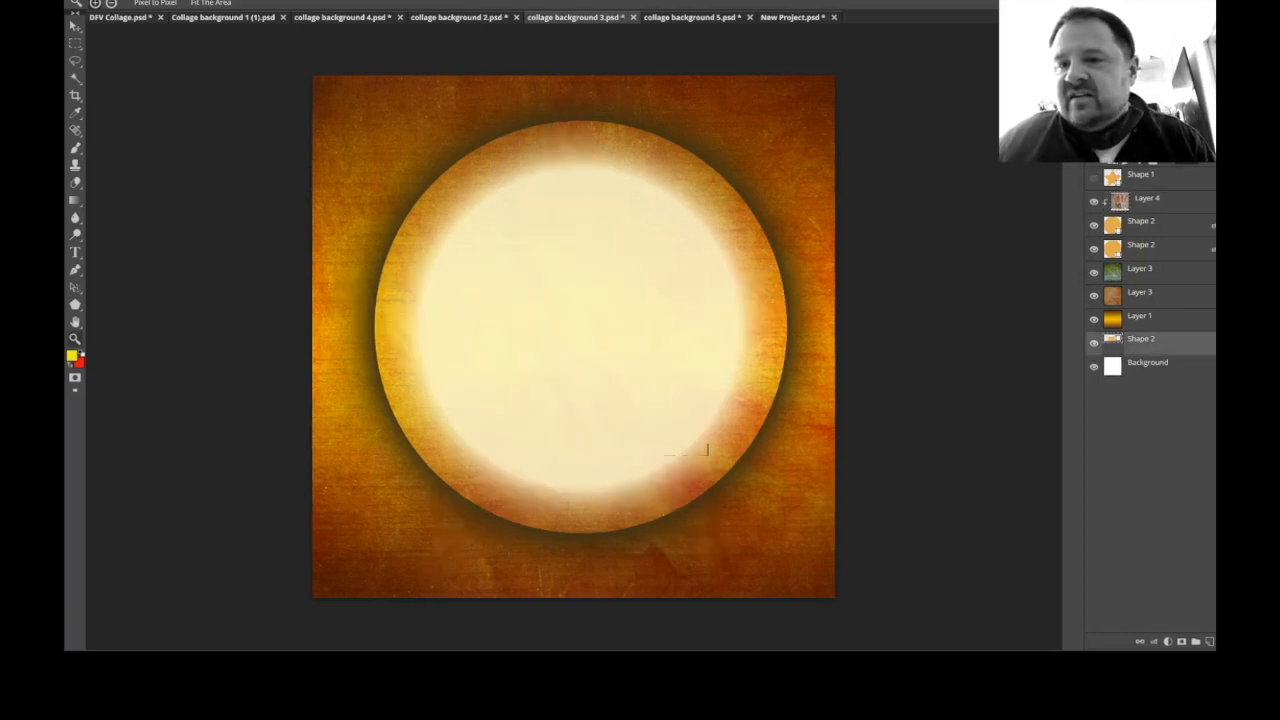
click(1148, 200)
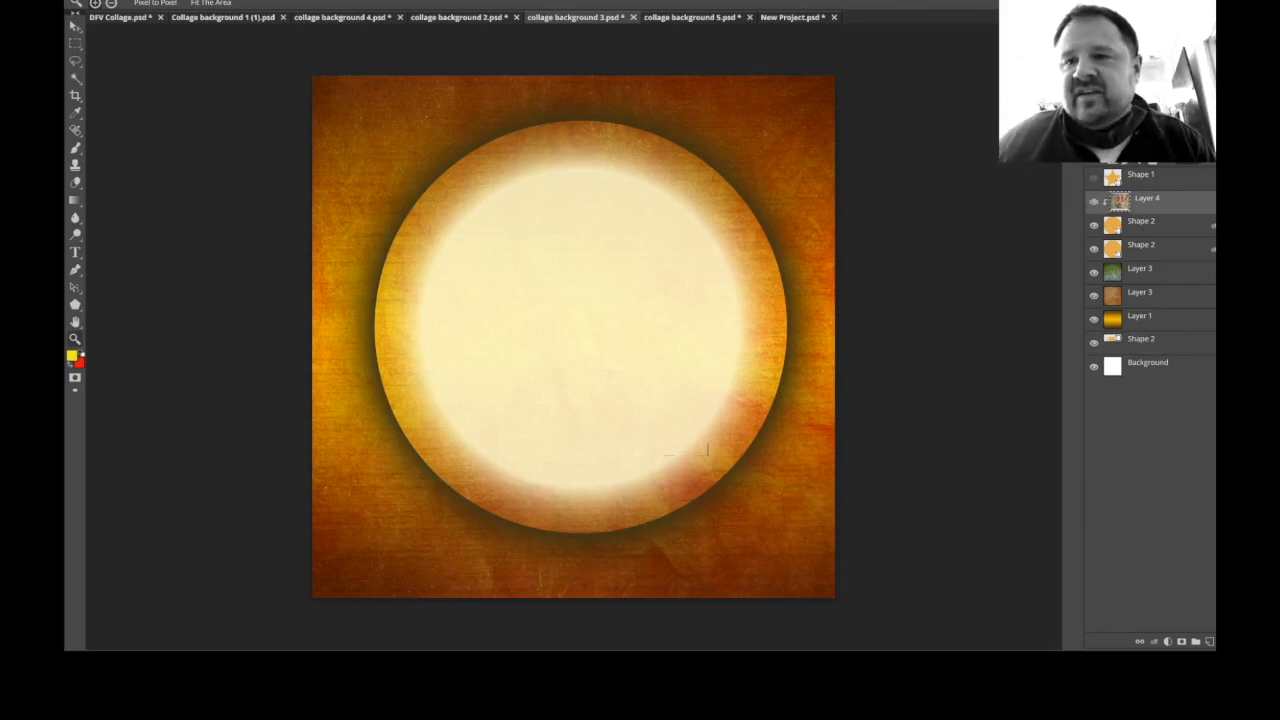
key(ctrl+s)
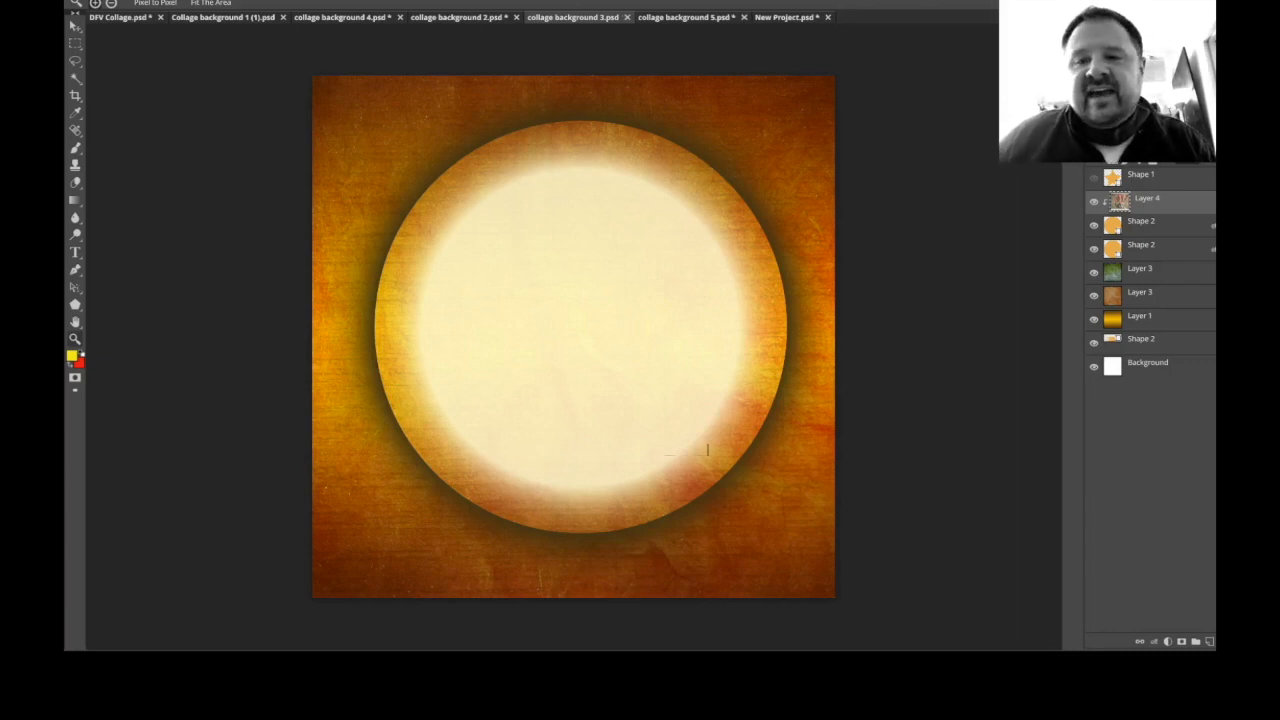
Hide the upper Shape 2 circle and toggle the lower Shape 2 circle's visibility to compare their effects.
click(1094, 226)
click(1094, 226)
click(1094, 226)
click(1094, 249)
click(1094, 249)
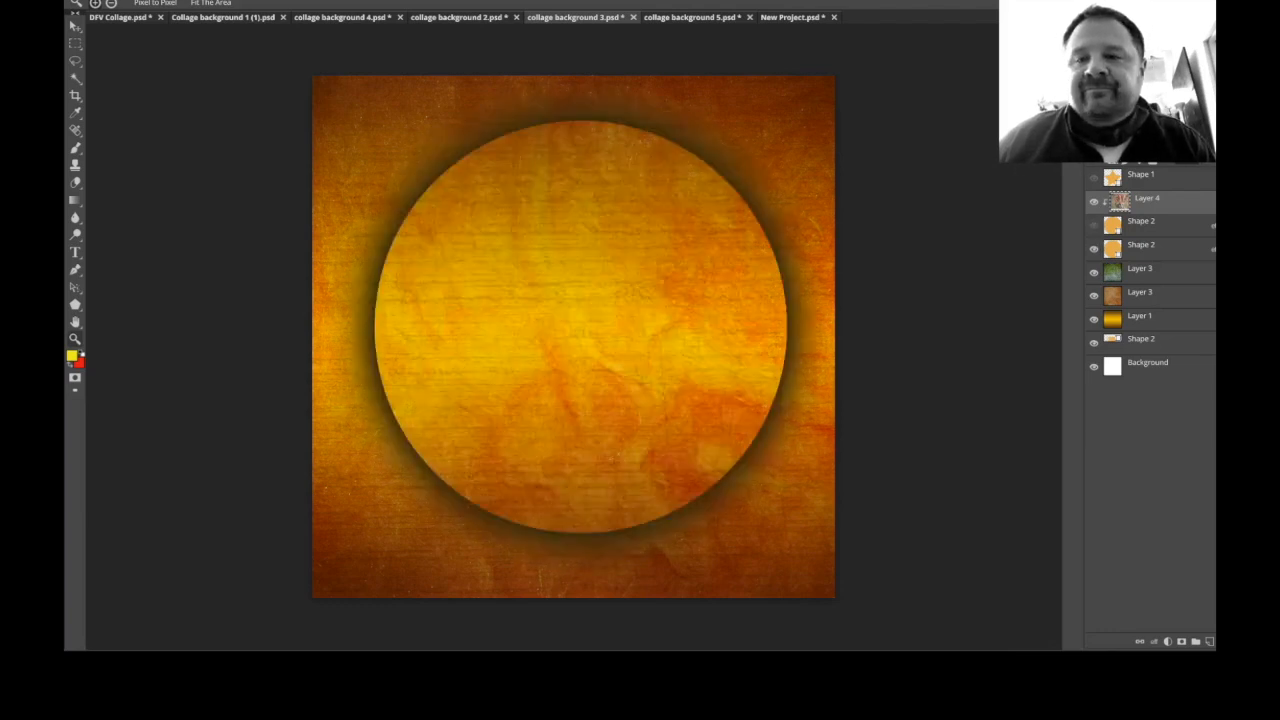
click(1094, 249)
click(1094, 249)
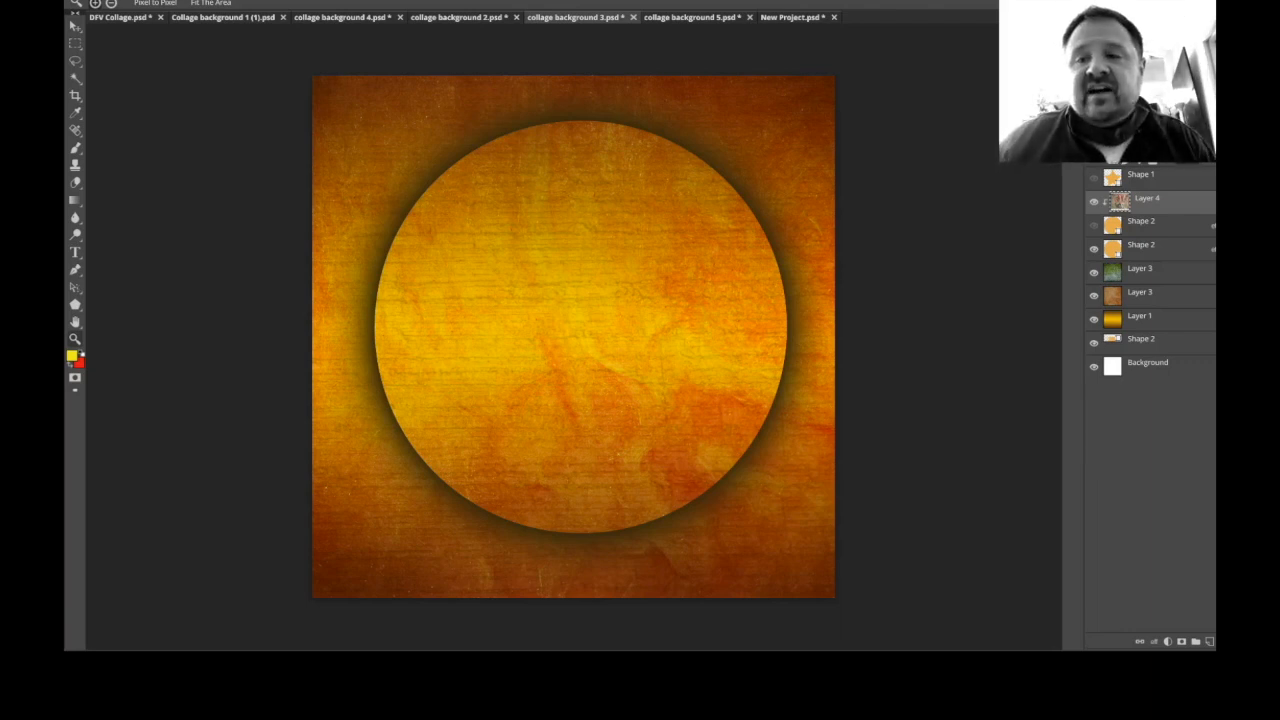
Inspect the Outer Glow settings in the lower Shape 2 circle's layer style and close them without changes.
double_click(1180, 248)
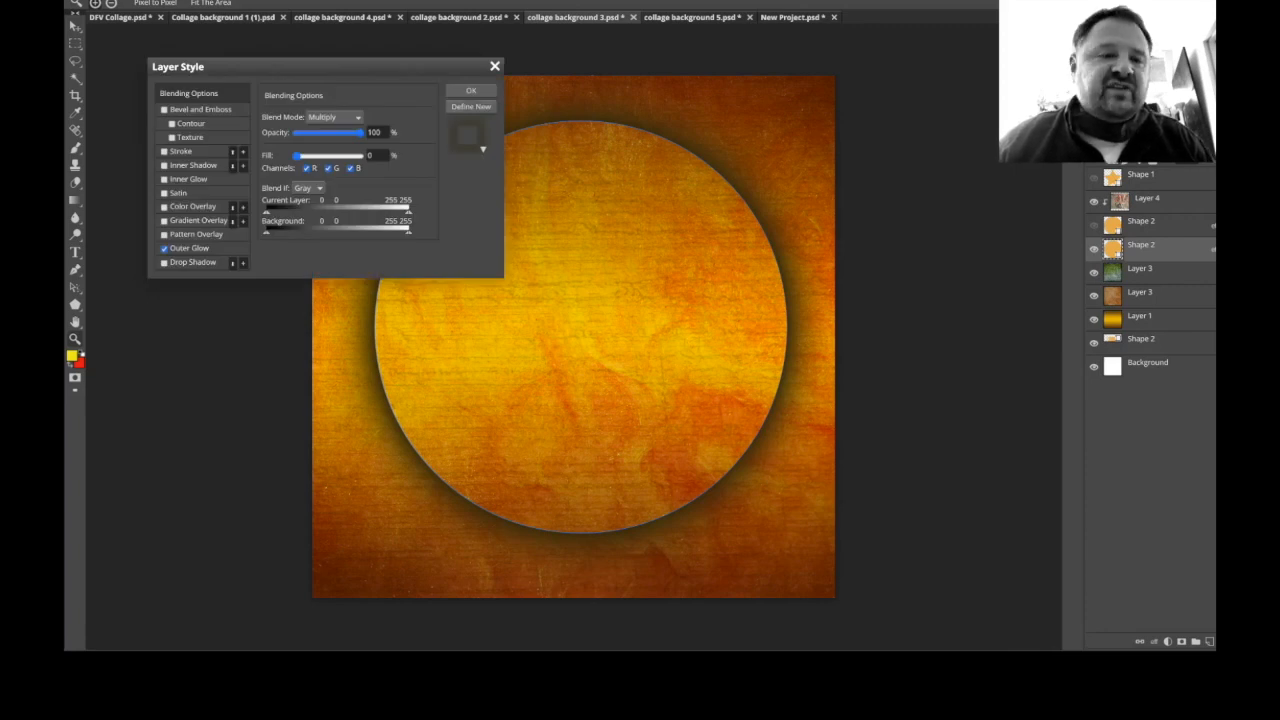
click(189, 248)
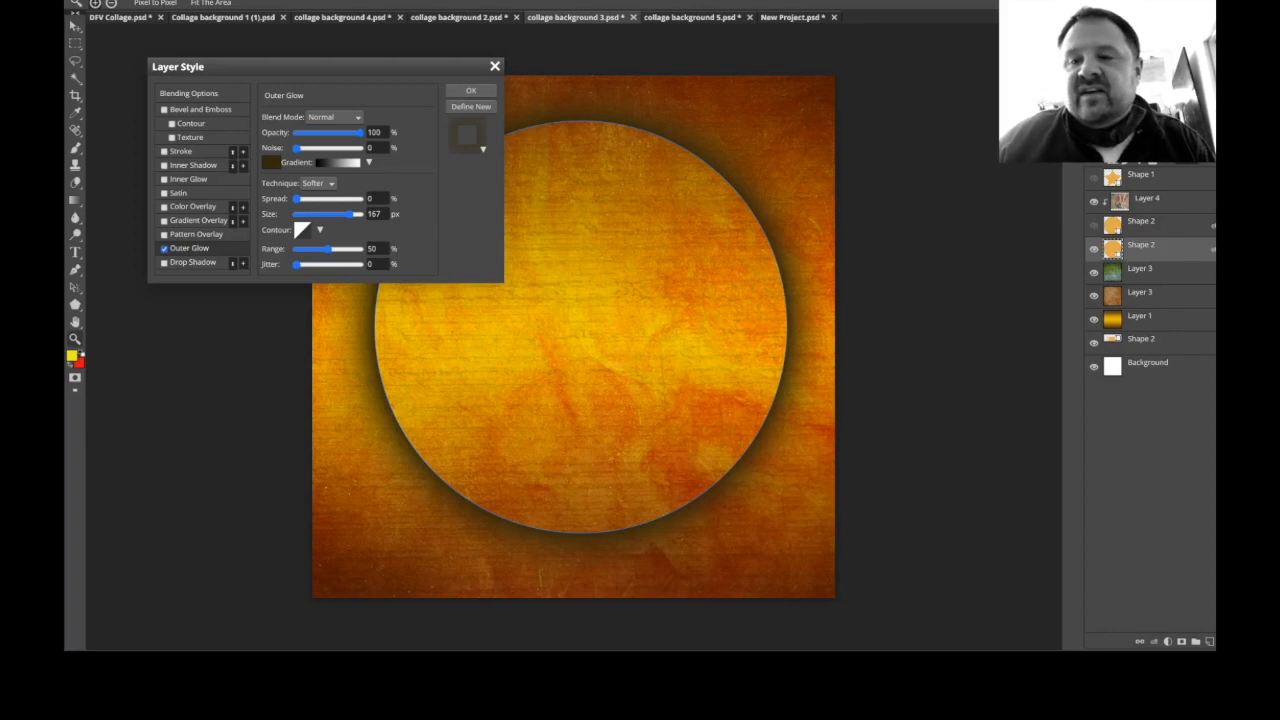
click(471, 91)
Hide the lower Shape 2 circle, both Layer 3 textures and the Layer 1 gradient, and select the Background layer.
click(1094, 249)
click(1094, 272)
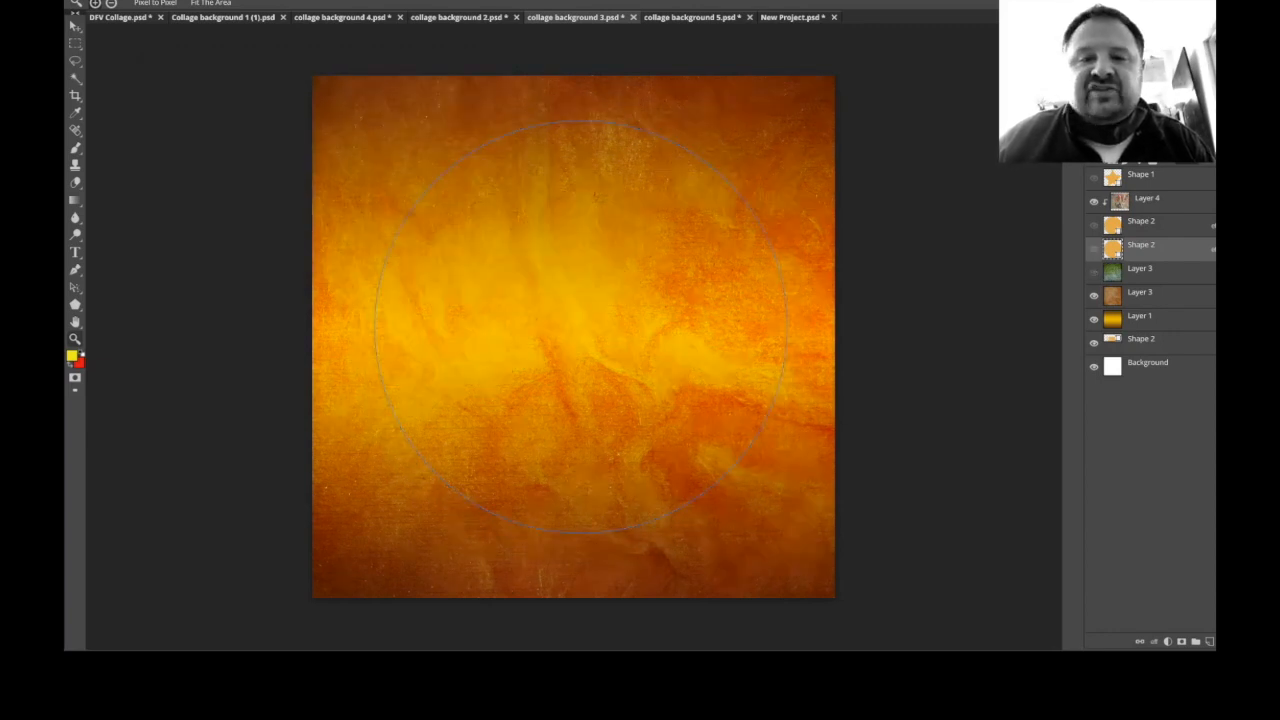
click(1094, 295)
click(1094, 319)
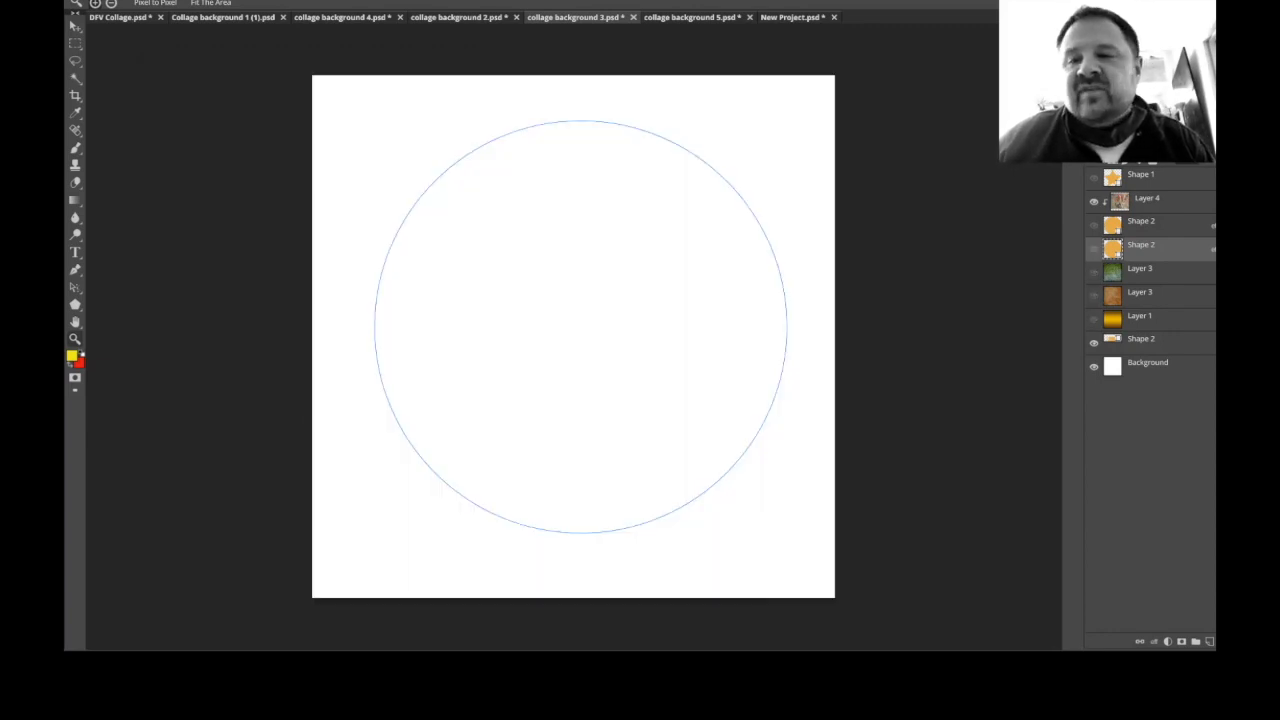
click(1148, 366)
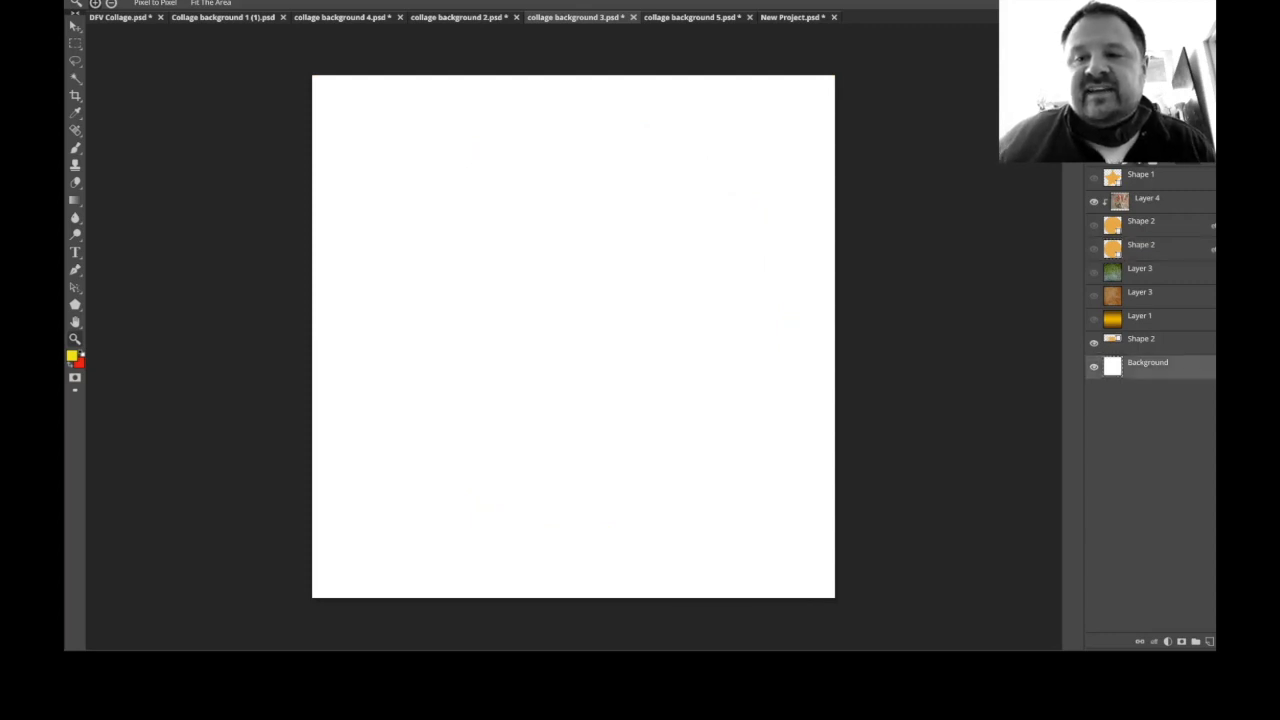
Show the Layer 1 gradient and the brown Layer 3 texture, toggling the texture to compare its effect on the gradient.
click(1094, 319)
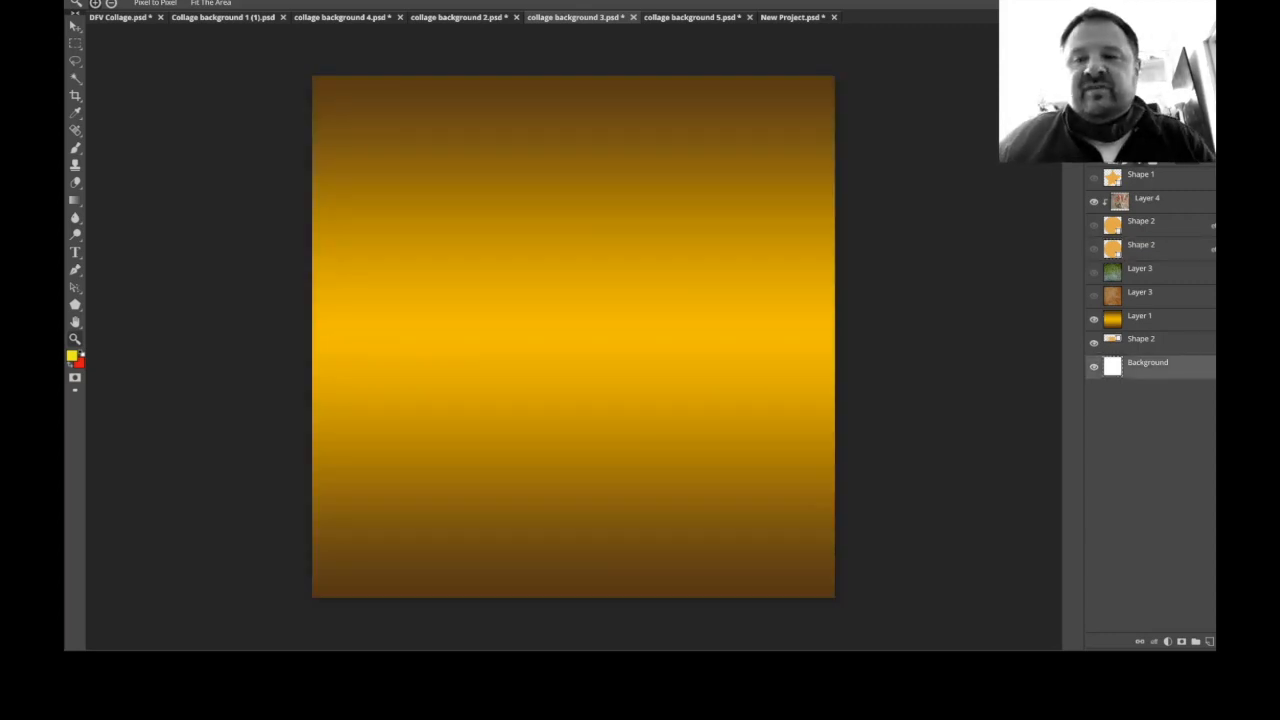
click(1094, 295)
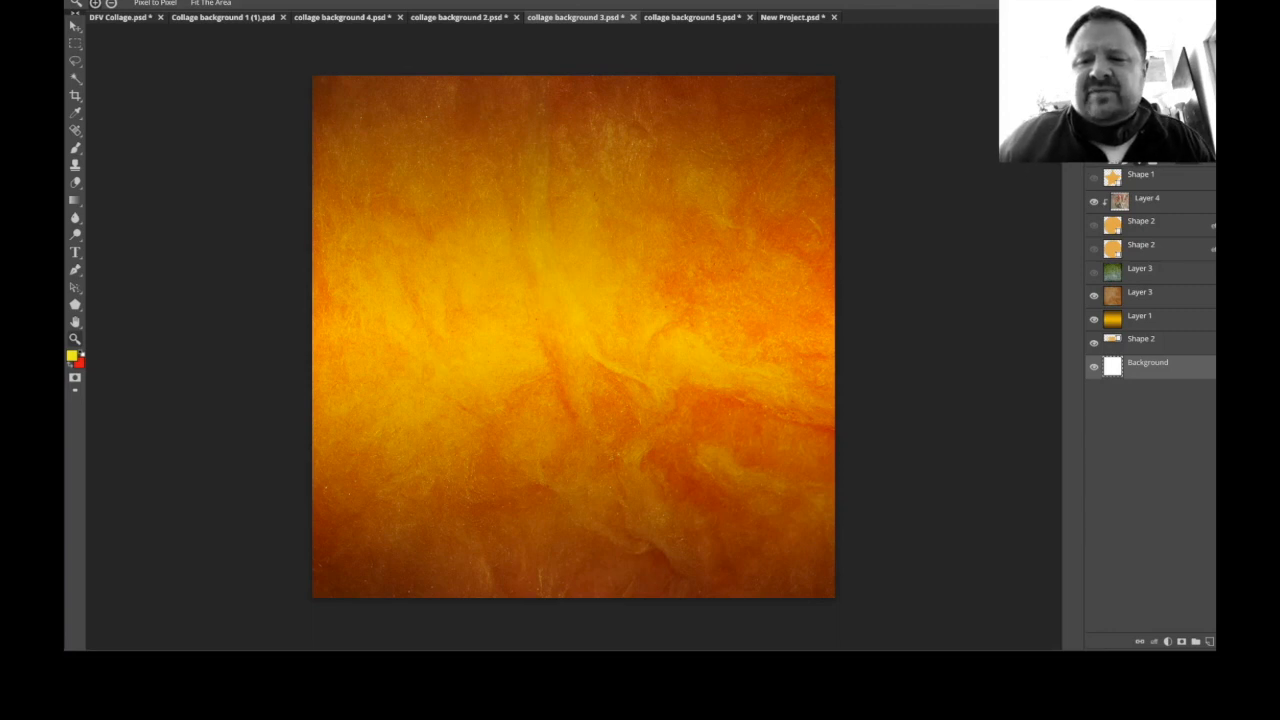
click(1094, 295)
click(1094, 295)
click(1094, 295)
click(1094, 295)
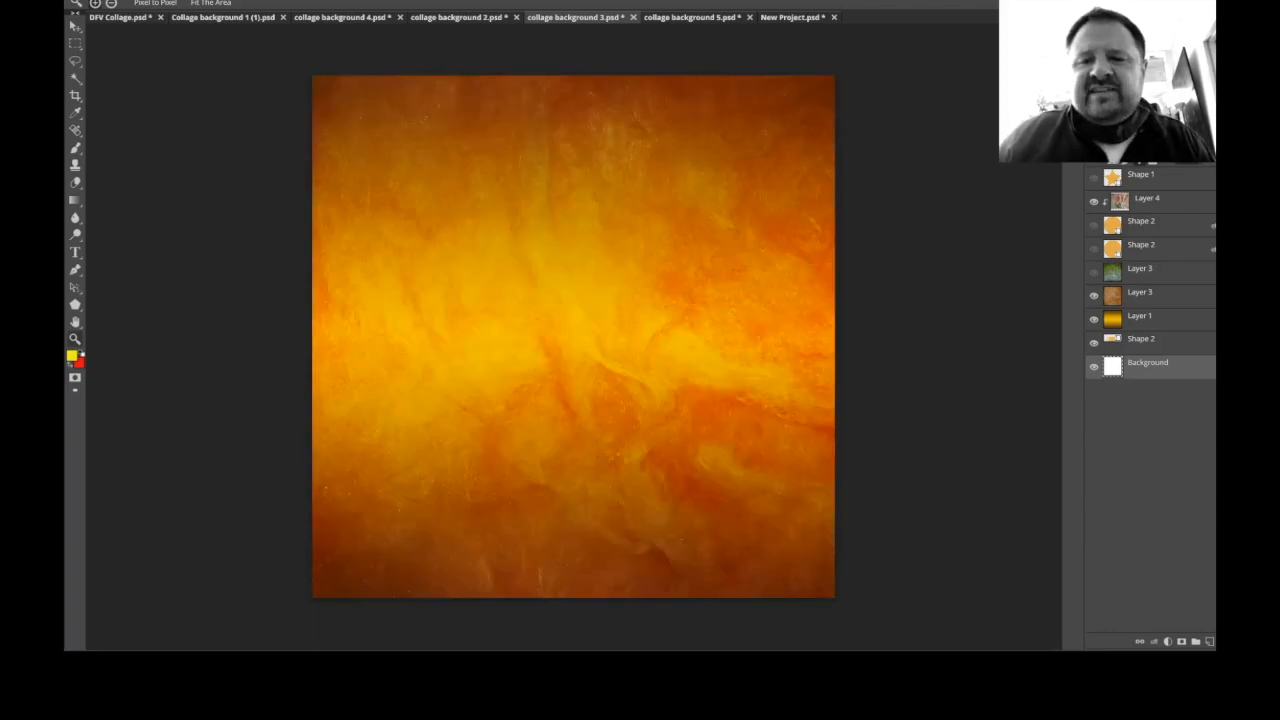
click(1094, 295)
click(1094, 295)
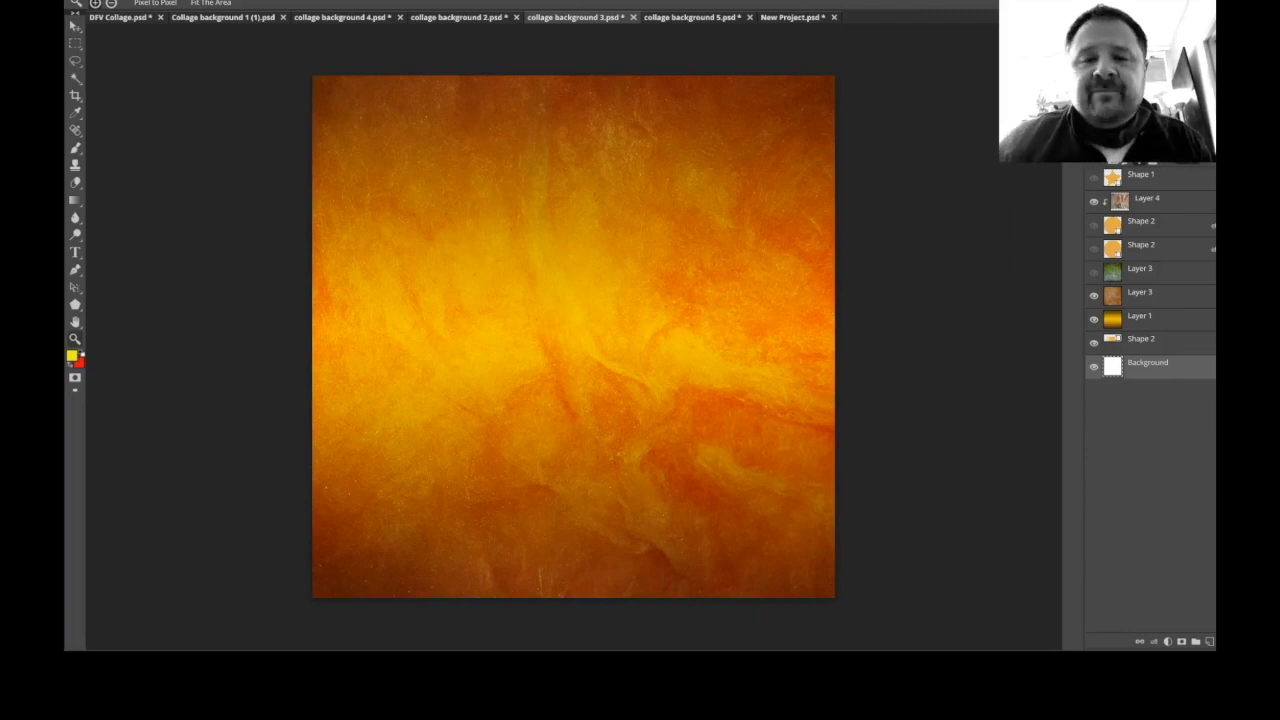
Show the green Layer 3 texture and both Shape 2 circles again.
click(1094, 272)
click(1094, 248)
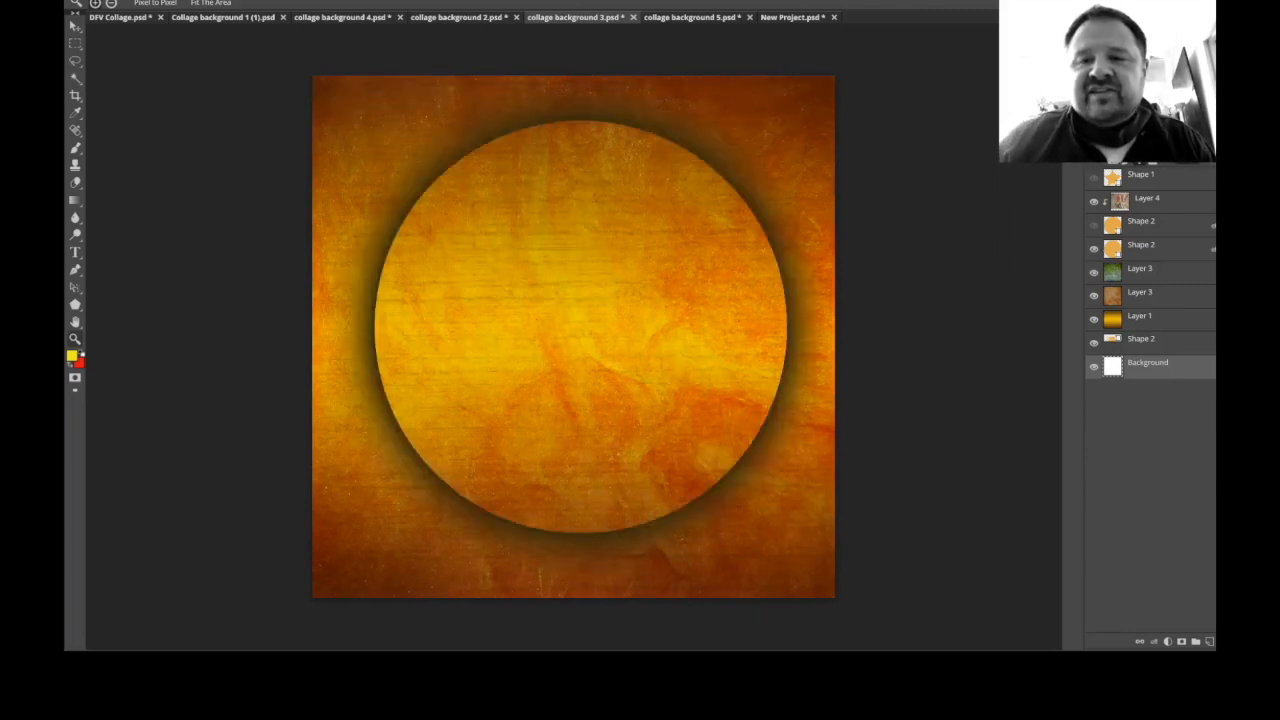
click(1094, 225)
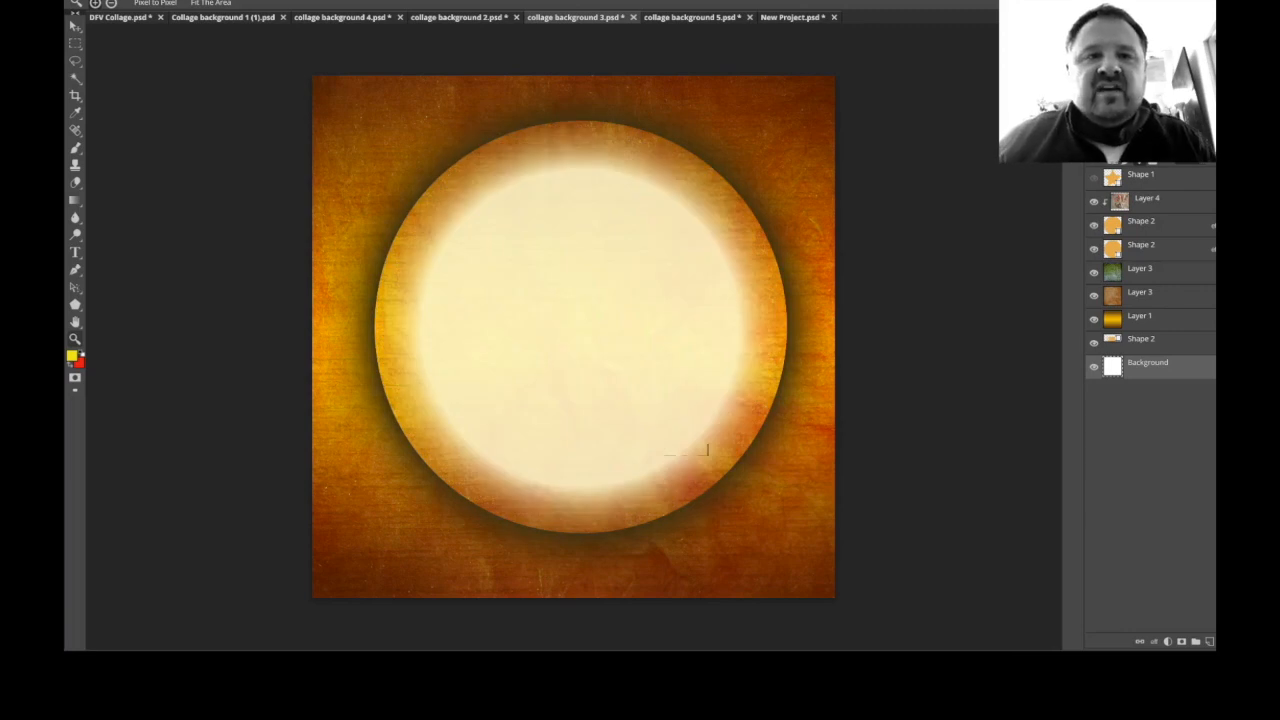
Switch to the collage background 5 document and fit its artwork to the window.
click(691, 17)
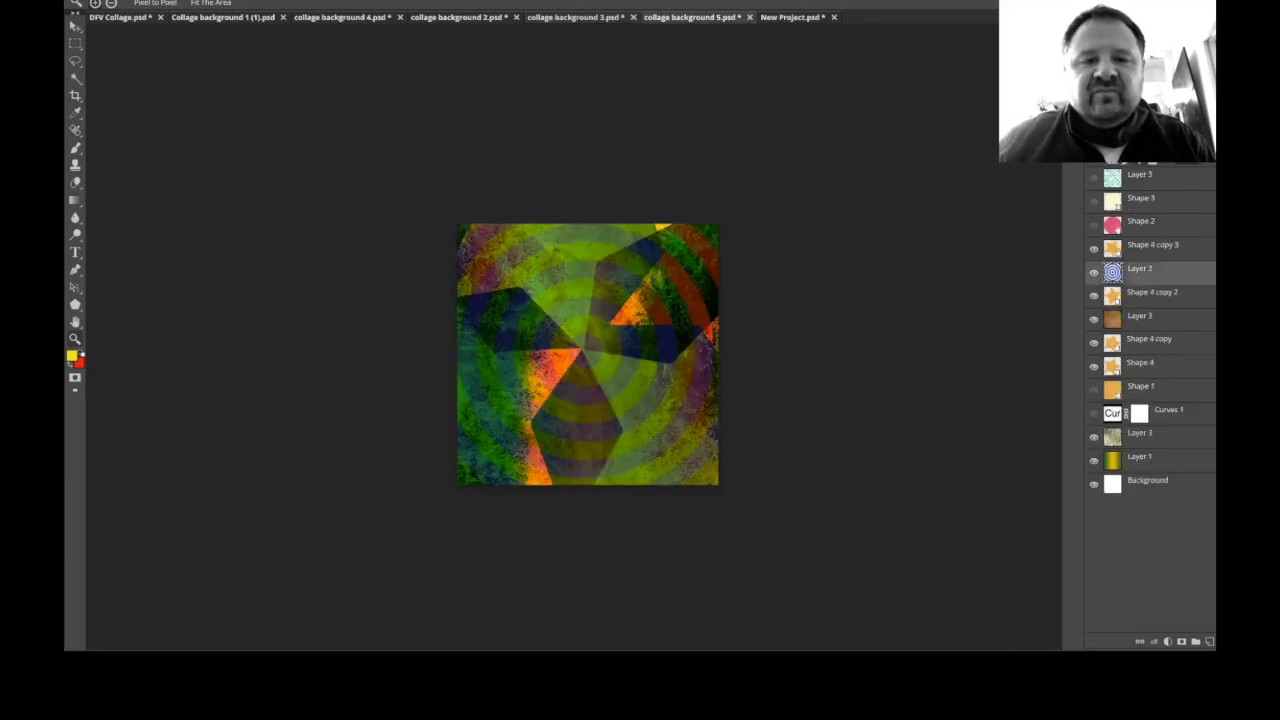
key(ctrl+0)
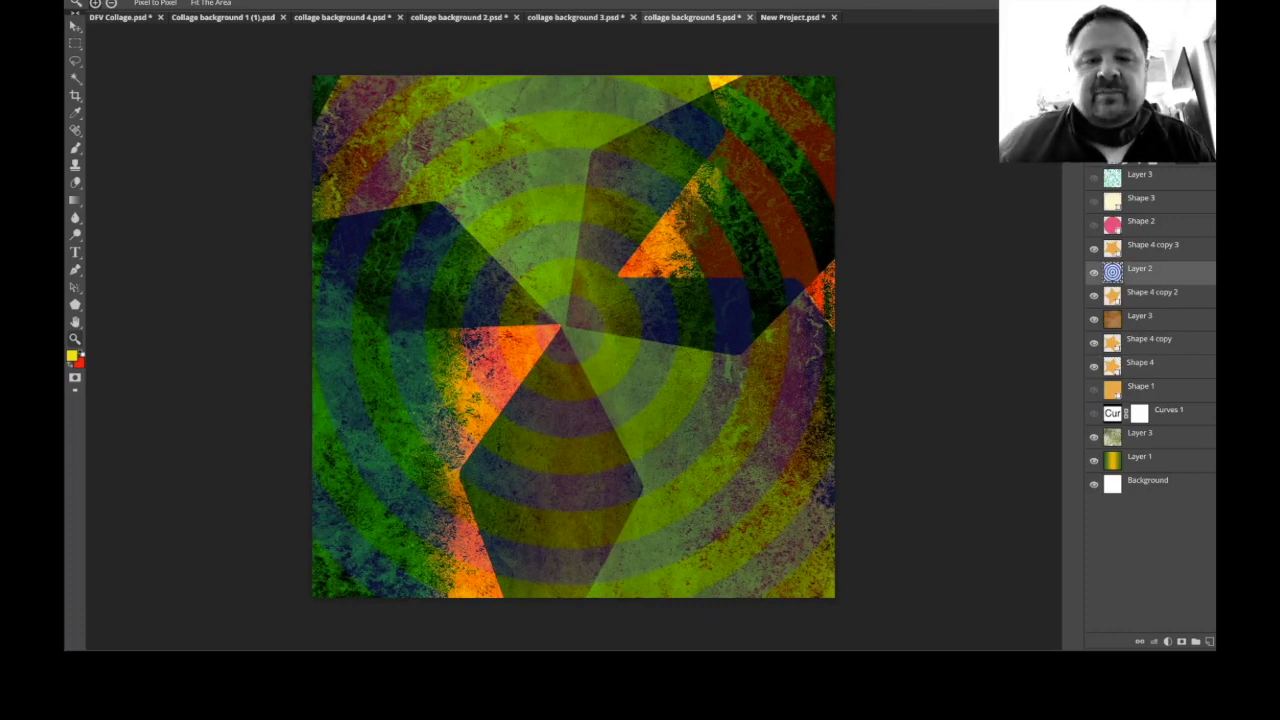
Toggle the Shape 4 copy 3 and Shape 4 copy 2 layers off and on to compare their effect on the artwork.
click(1094, 249)
click(1094, 249)
click(1094, 249)
click(1094, 249)
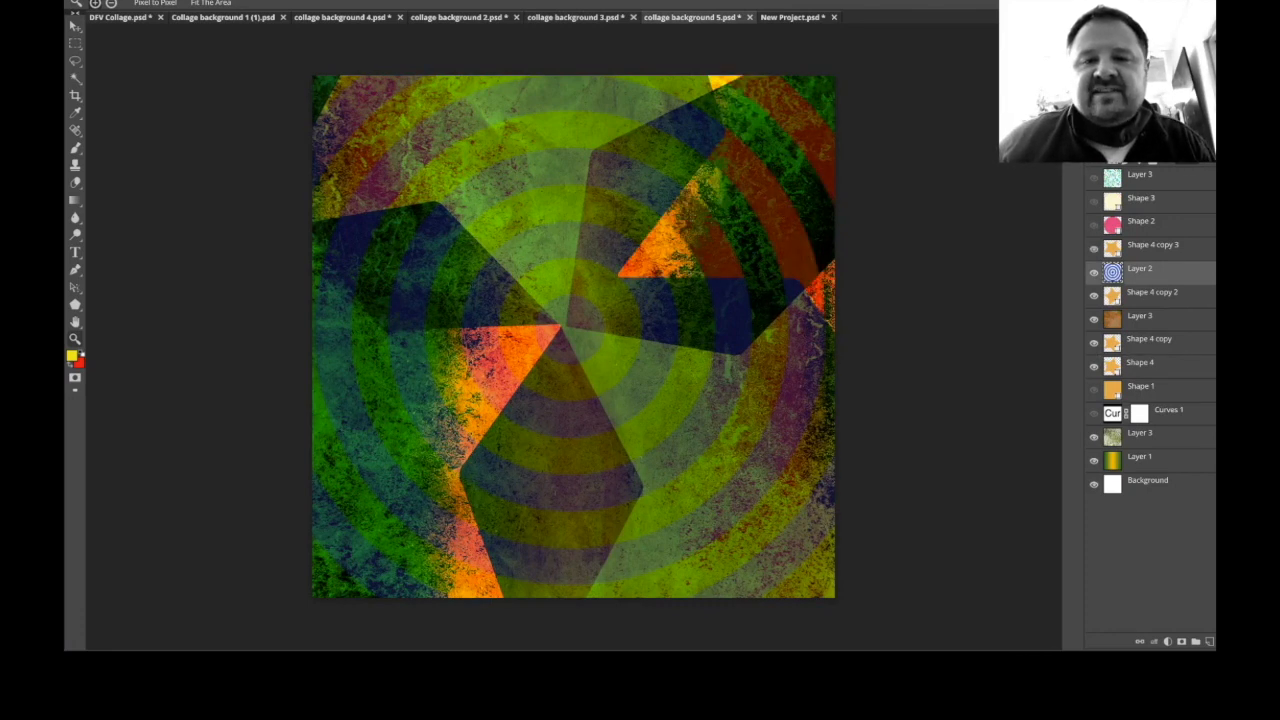
click(1094, 296)
click(1094, 296)
Hide Shape 4 copy 2, Shape 4 copy 3, Shape 4 copy and Shape 4 to inspect the ring pattern alone.
click(1094, 296)
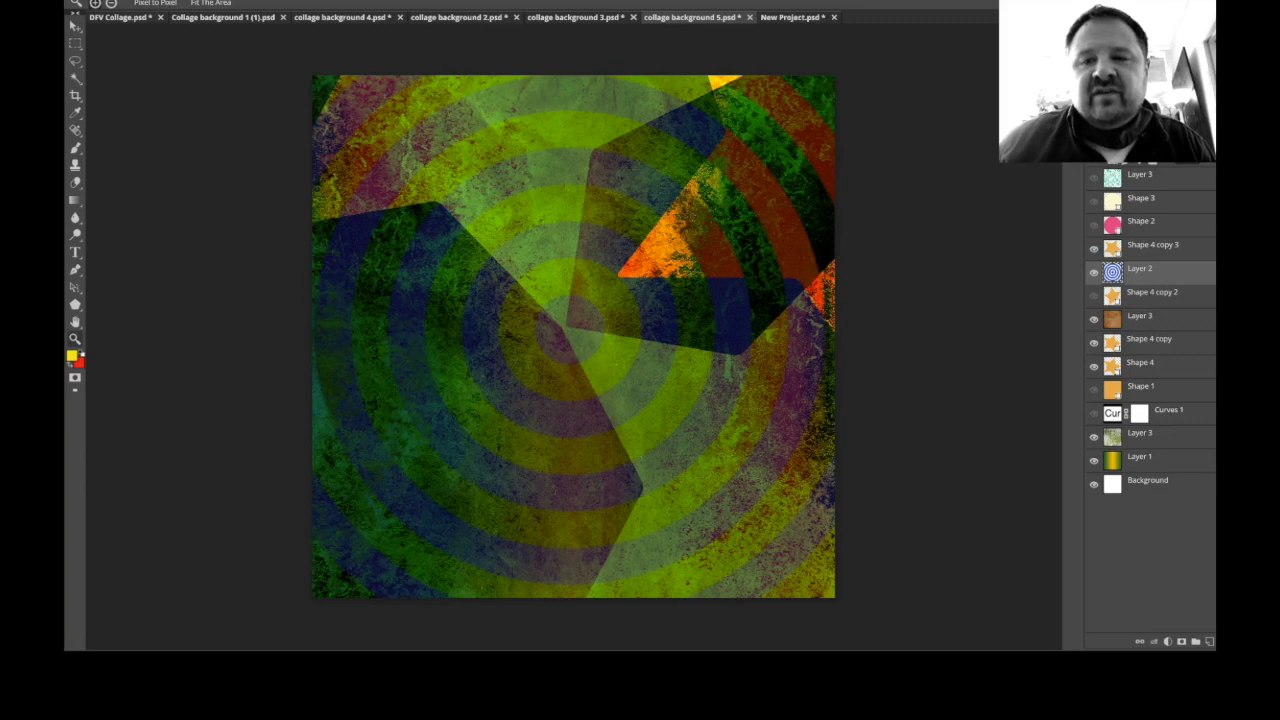
click(1094, 249)
click(1094, 342)
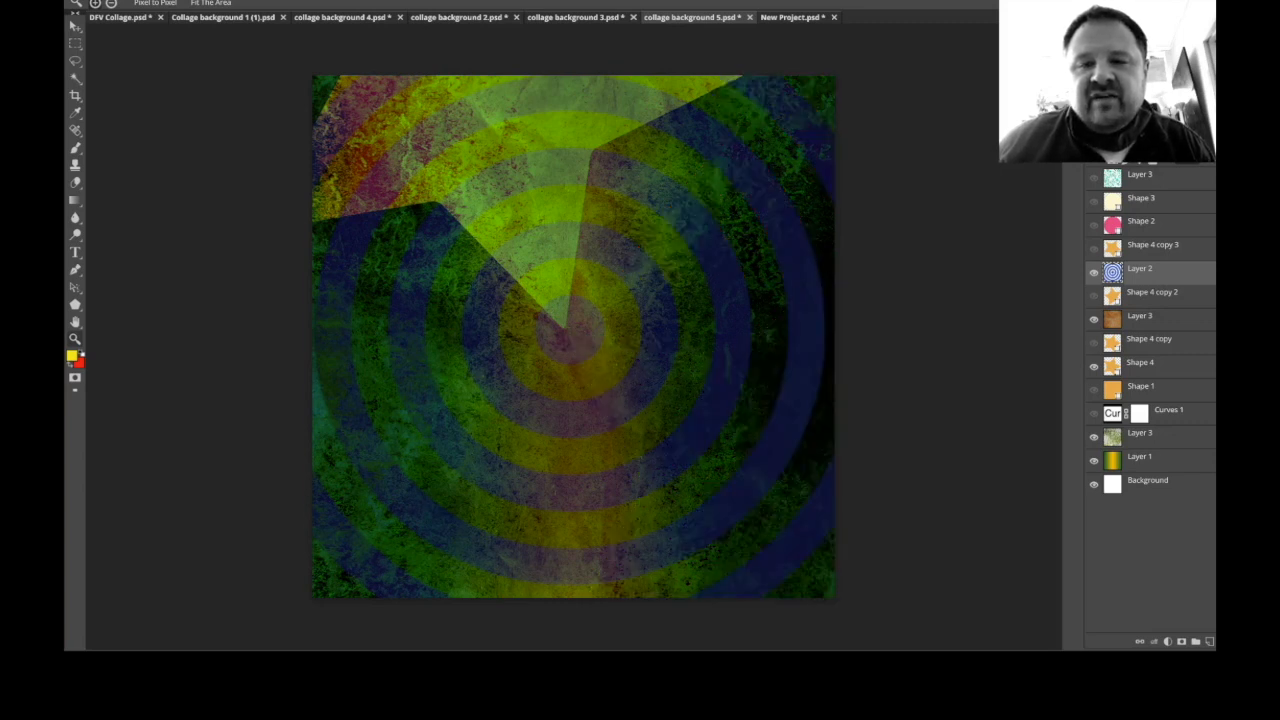
click(1094, 366)
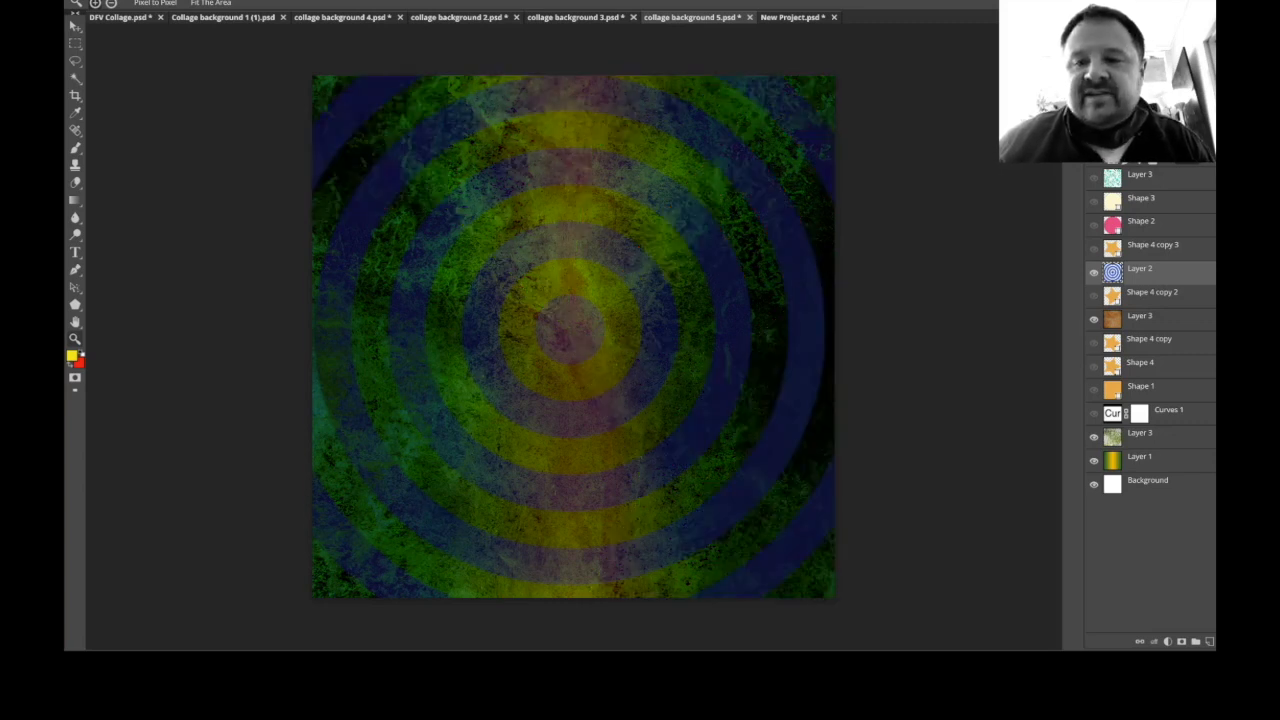
Show all four Shape 4 layers again, toggling Shape 4 copy 3 to compare its effect.
click(1094, 366)
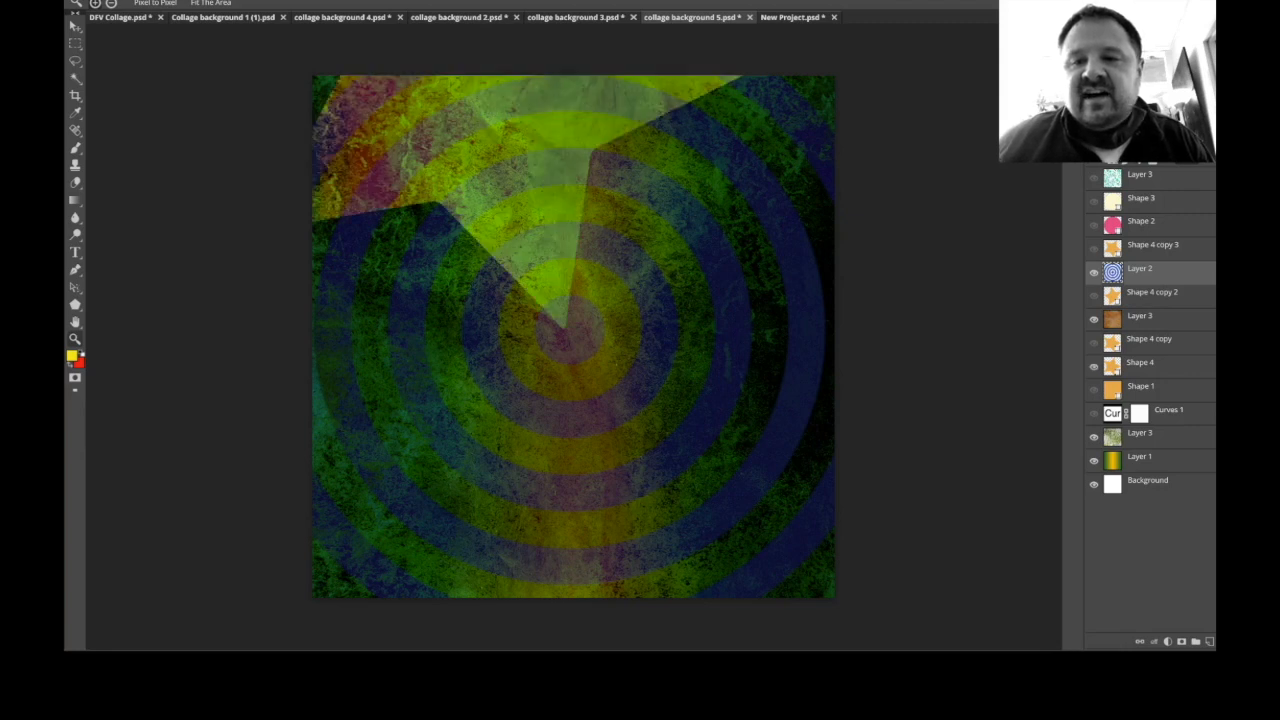
click(1094, 342)
click(1094, 295)
click(1094, 248)
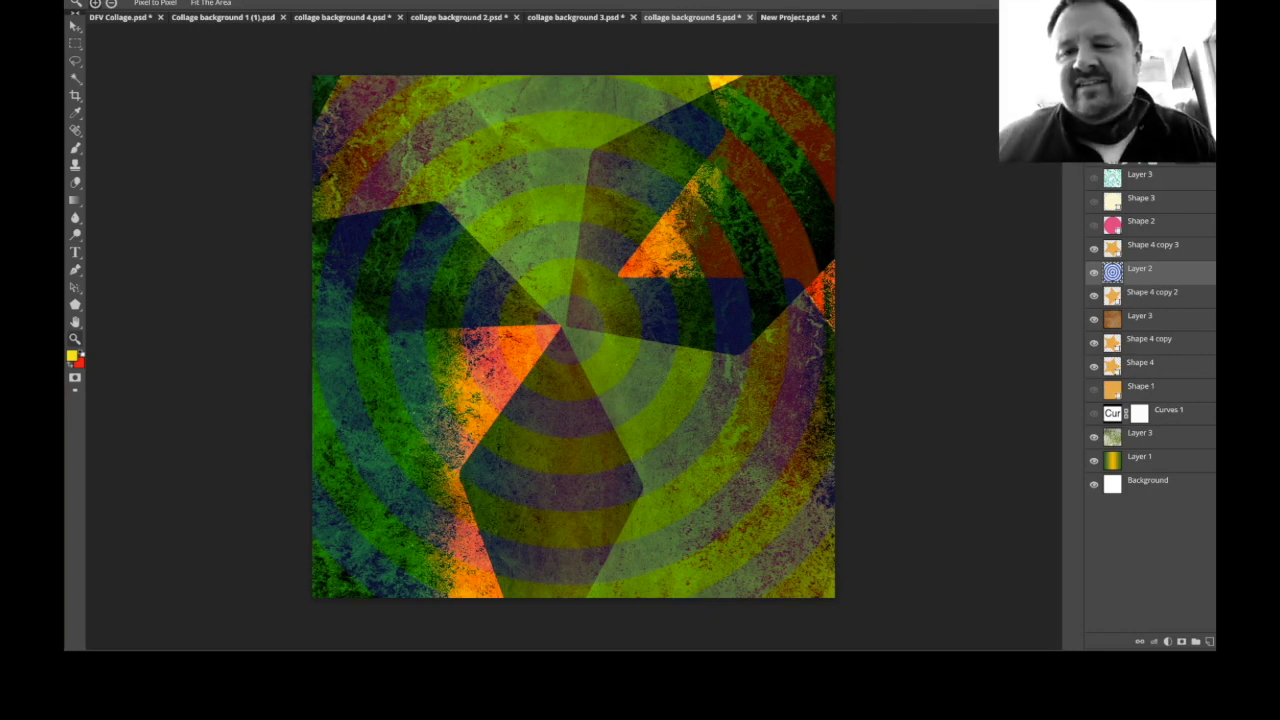
click(1094, 248)
click(1094, 248)
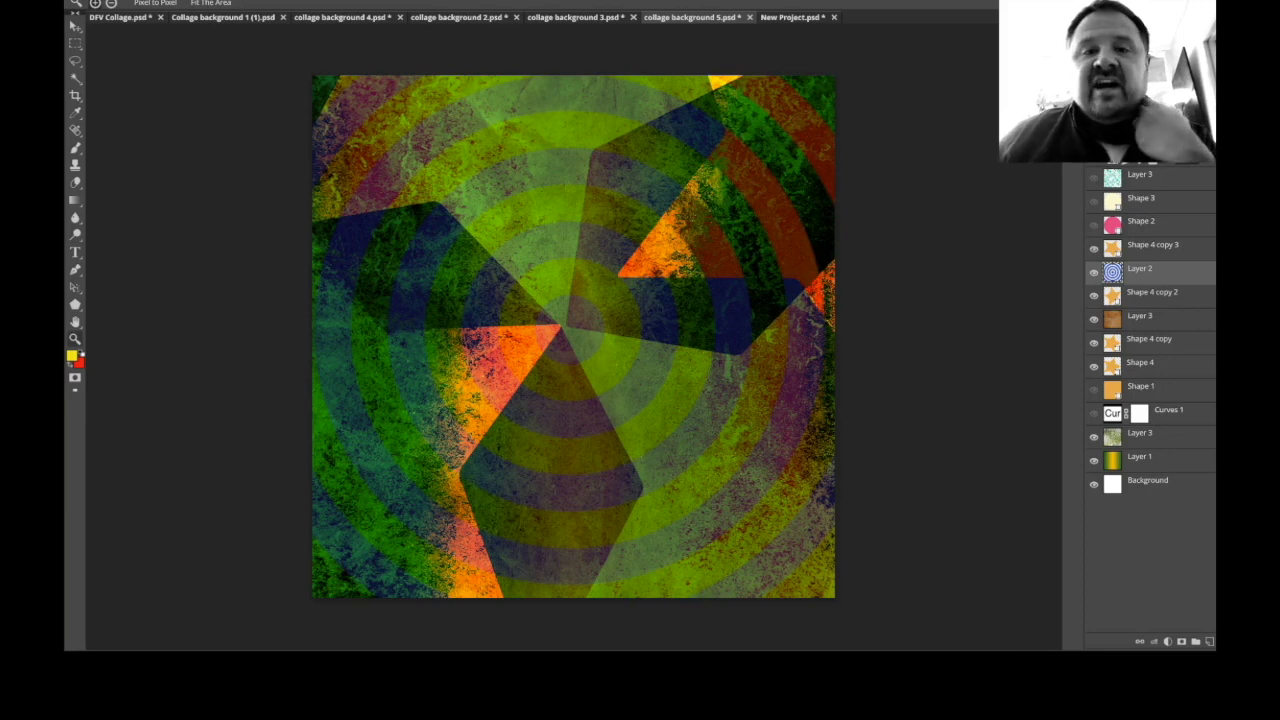
Switch to the New Project document and start a new project with width and height set to 1500 px.
click(793, 17)
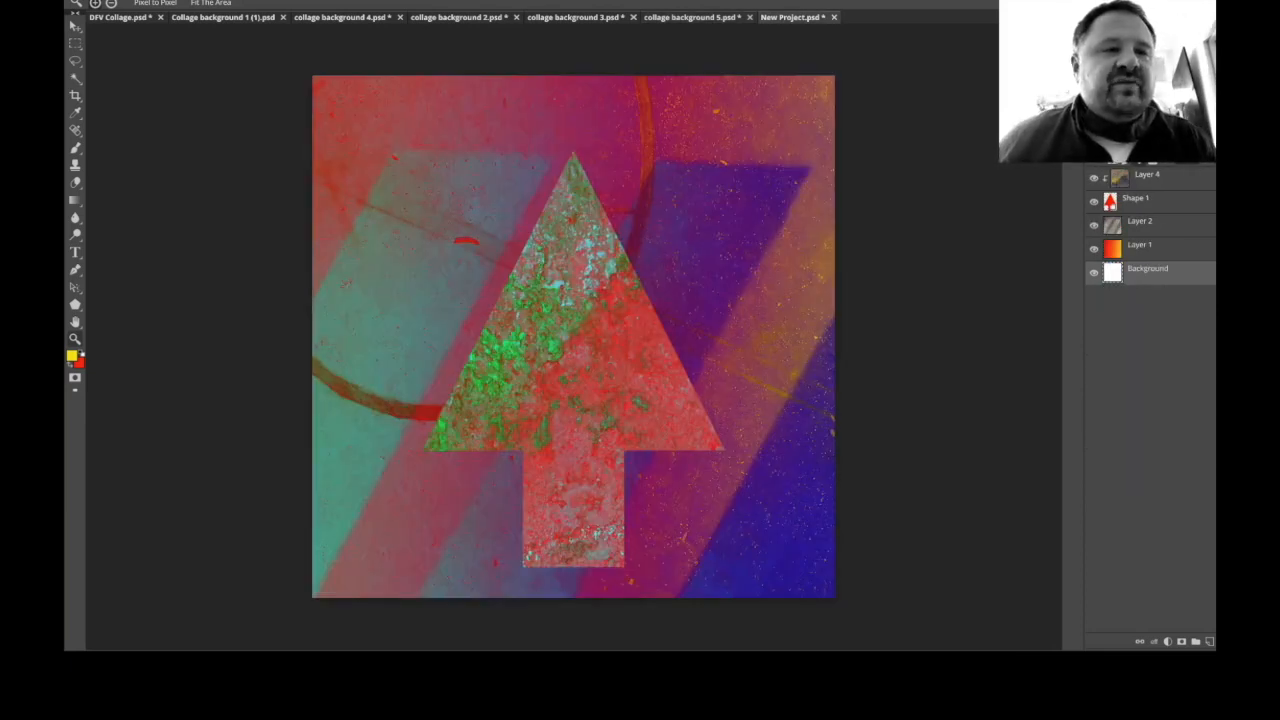
click(76, 0)
click(90, 3)
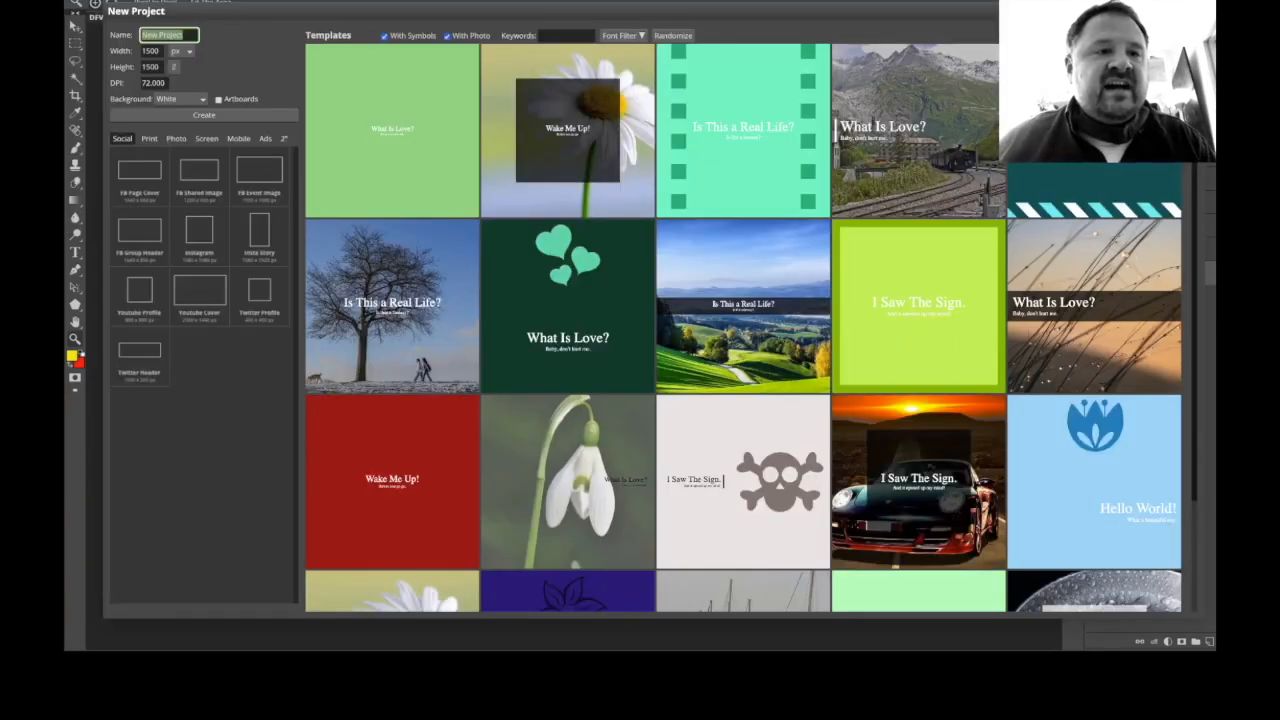
double_click(150, 51)
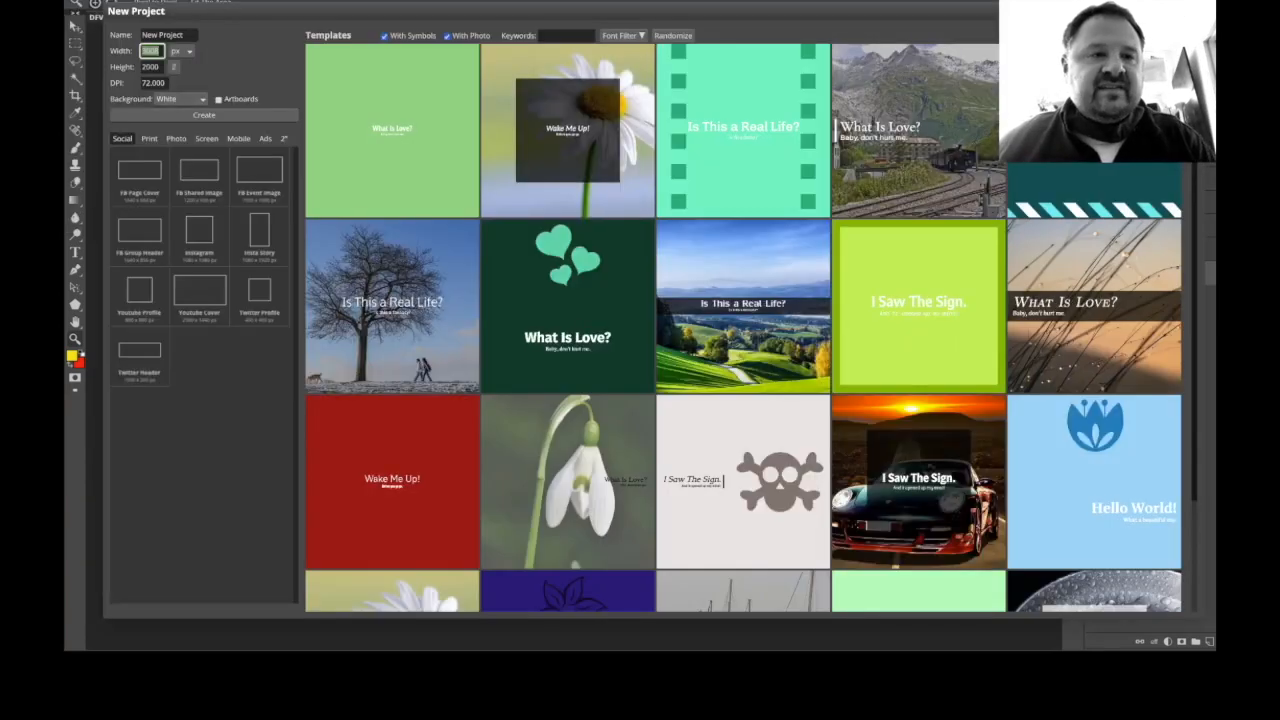
text(1500)
key(Tab)
key(Tab)
text(1500)
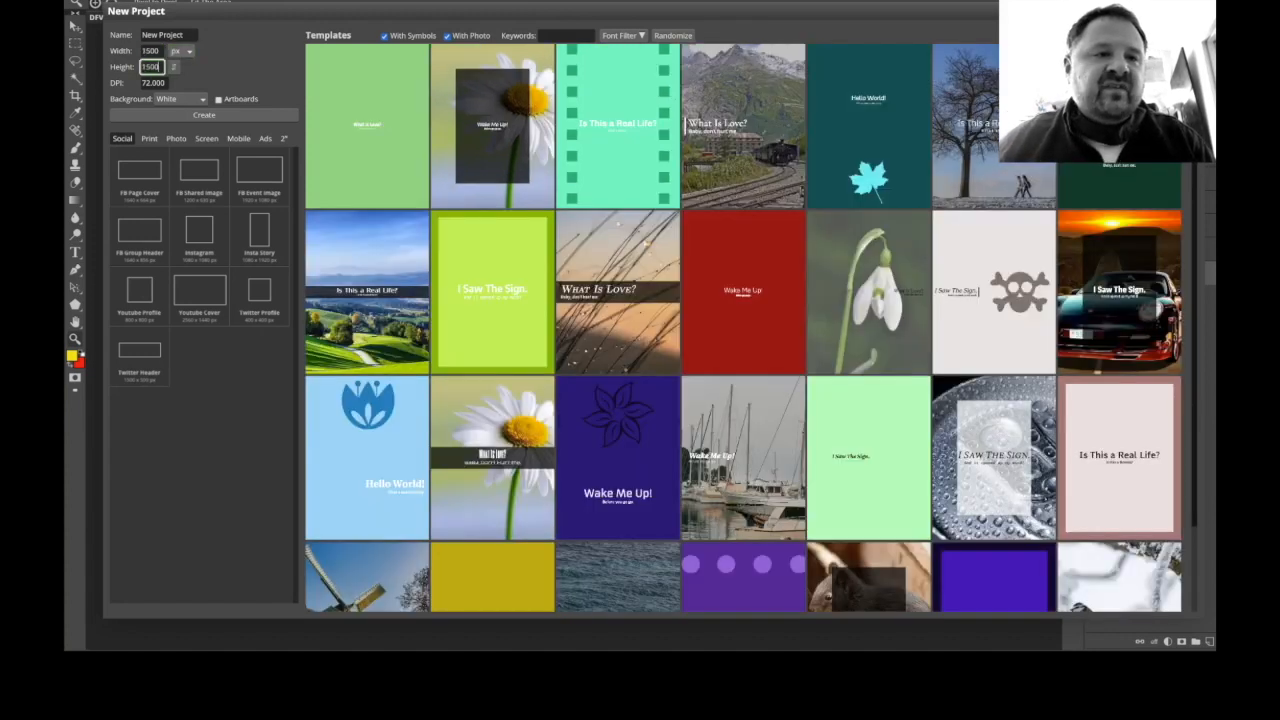
Name the new project "New background" and create it with a white background.
click(143, 35)
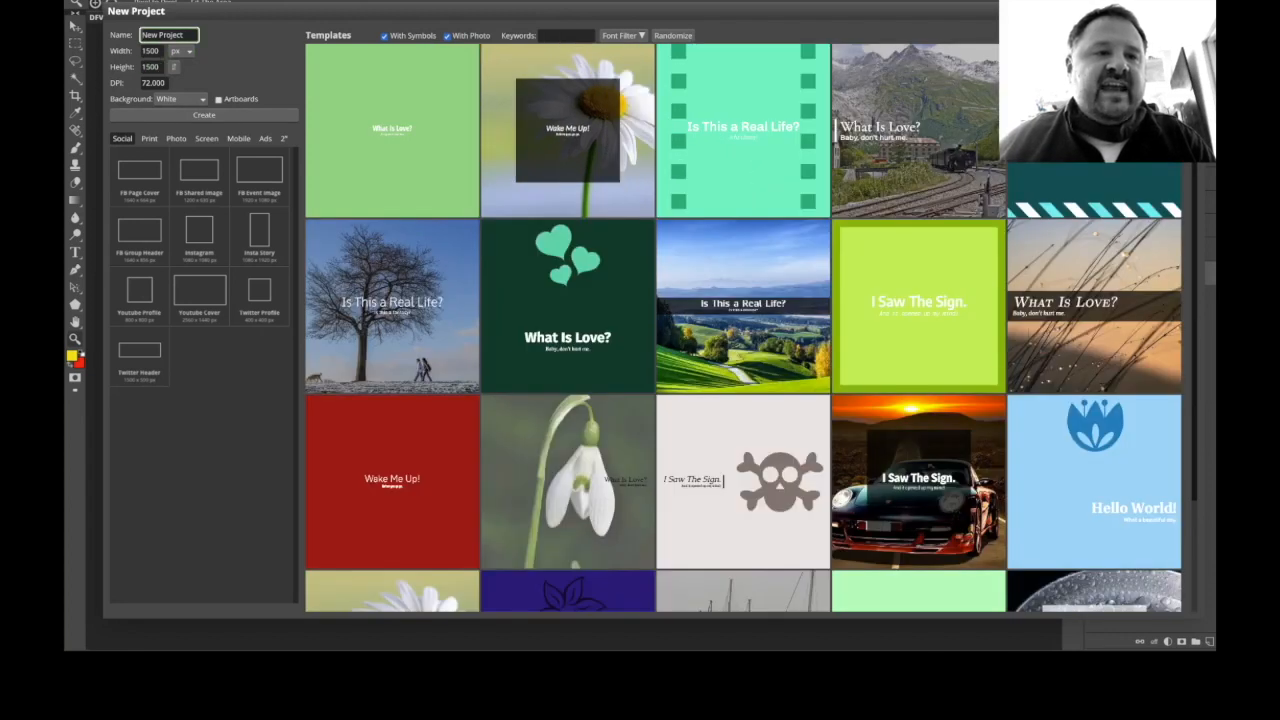
key(ctrl+a)
text(New)
text( background)
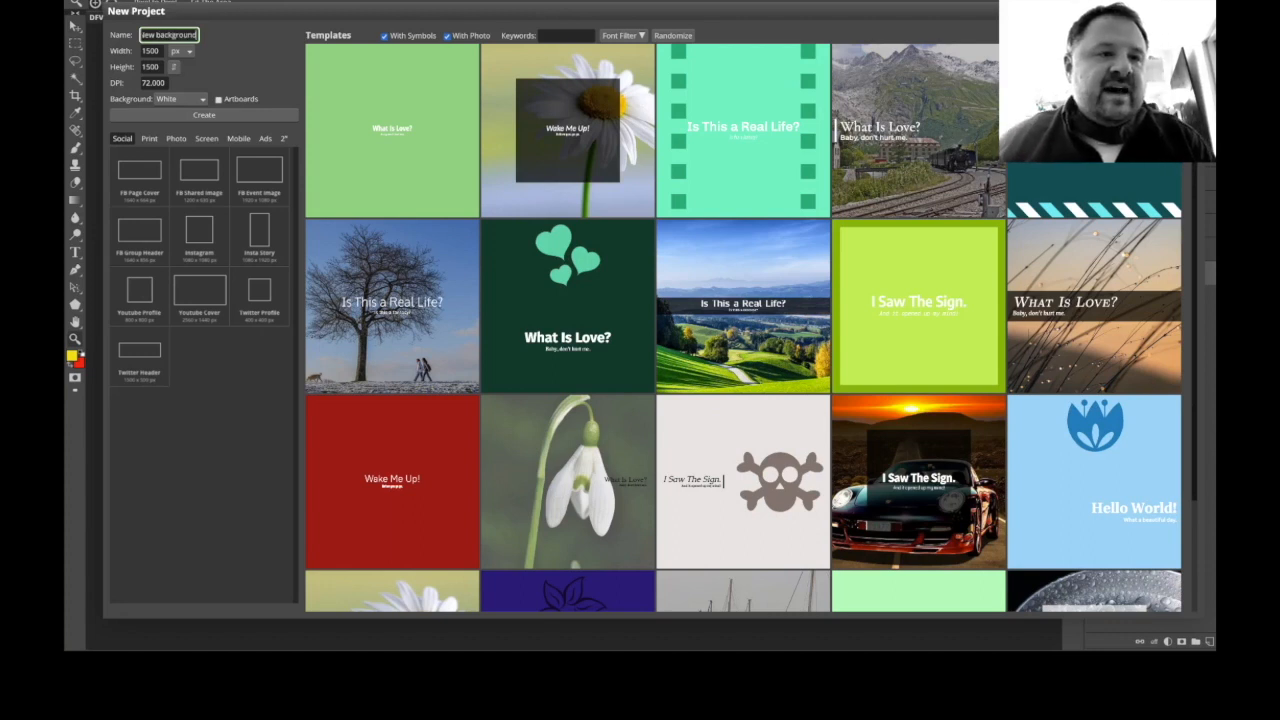
click(204, 115)
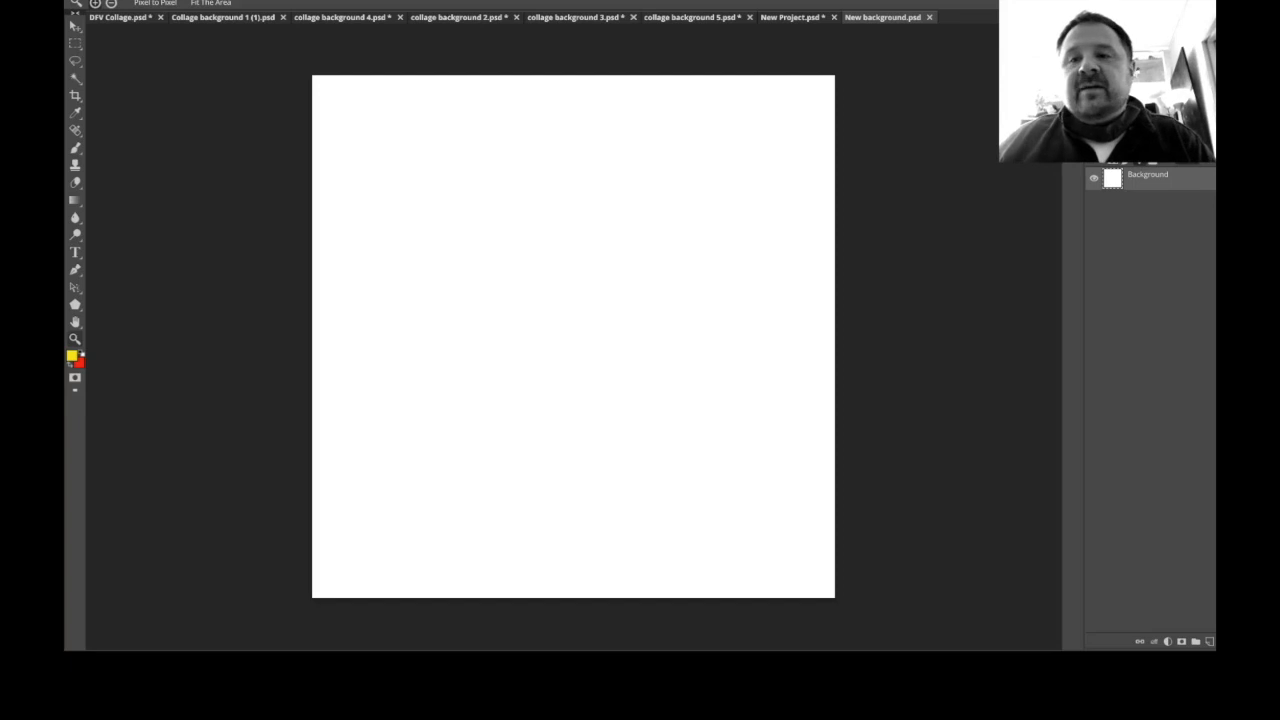
Toggle the Background layer's visibility, add an empty layer above it and activate the Gradient tool.
click(1094, 178)
click(1094, 178)
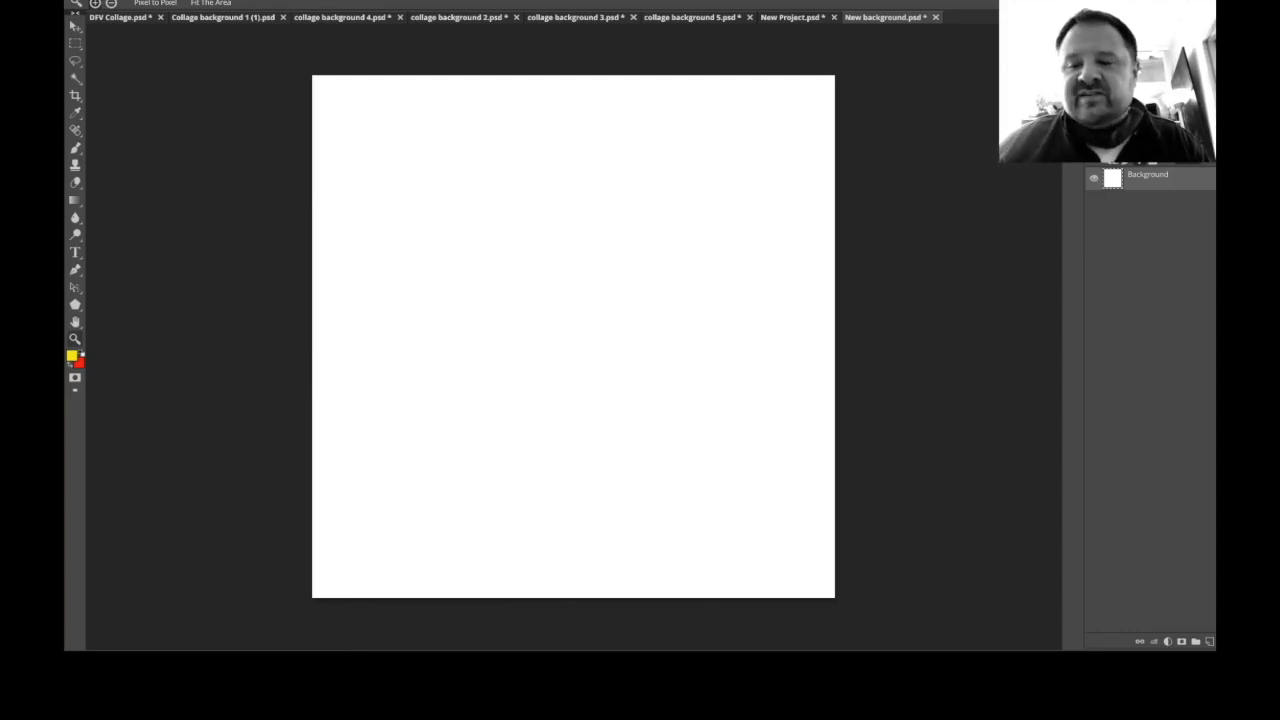
click(1209, 641)
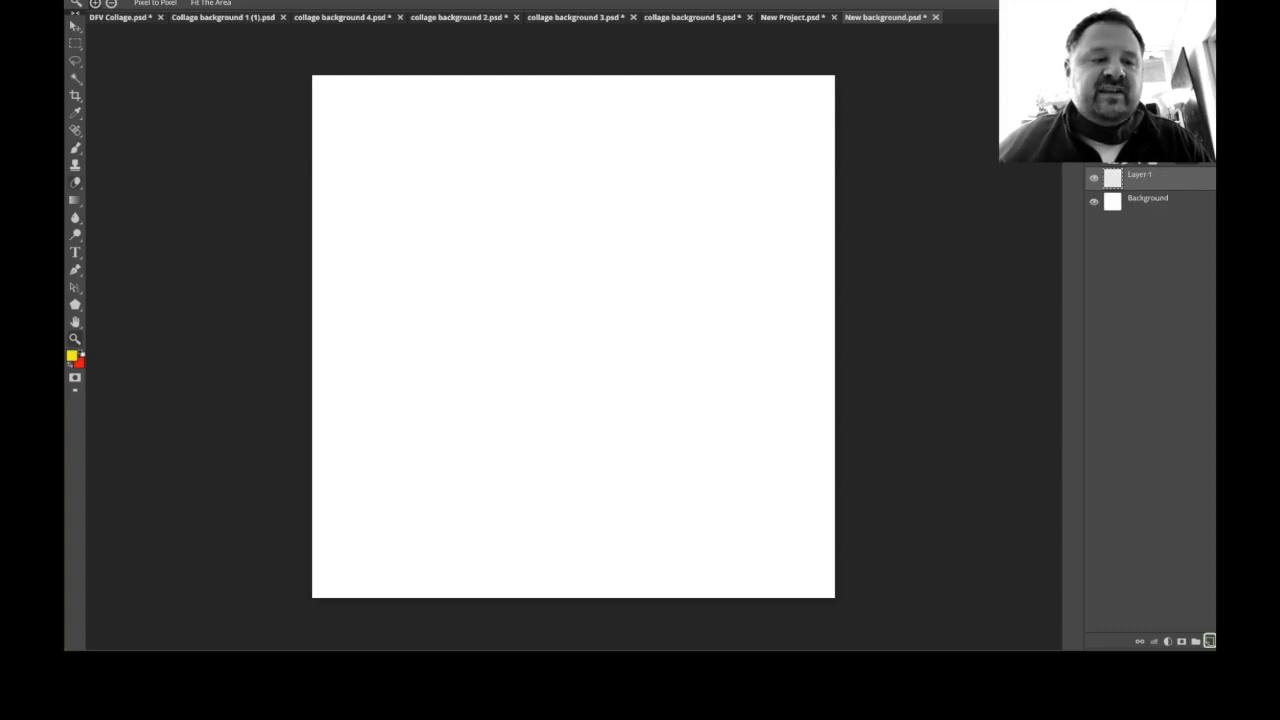
click(75, 200)
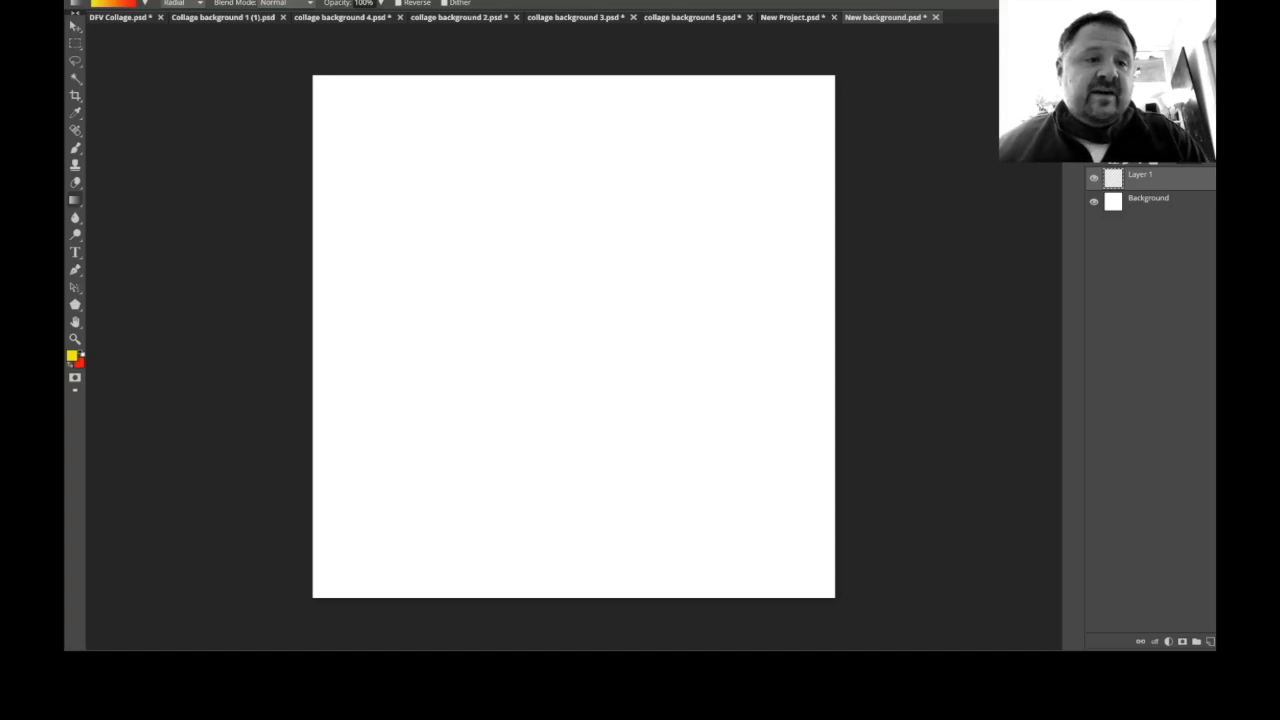
click(75, 200)
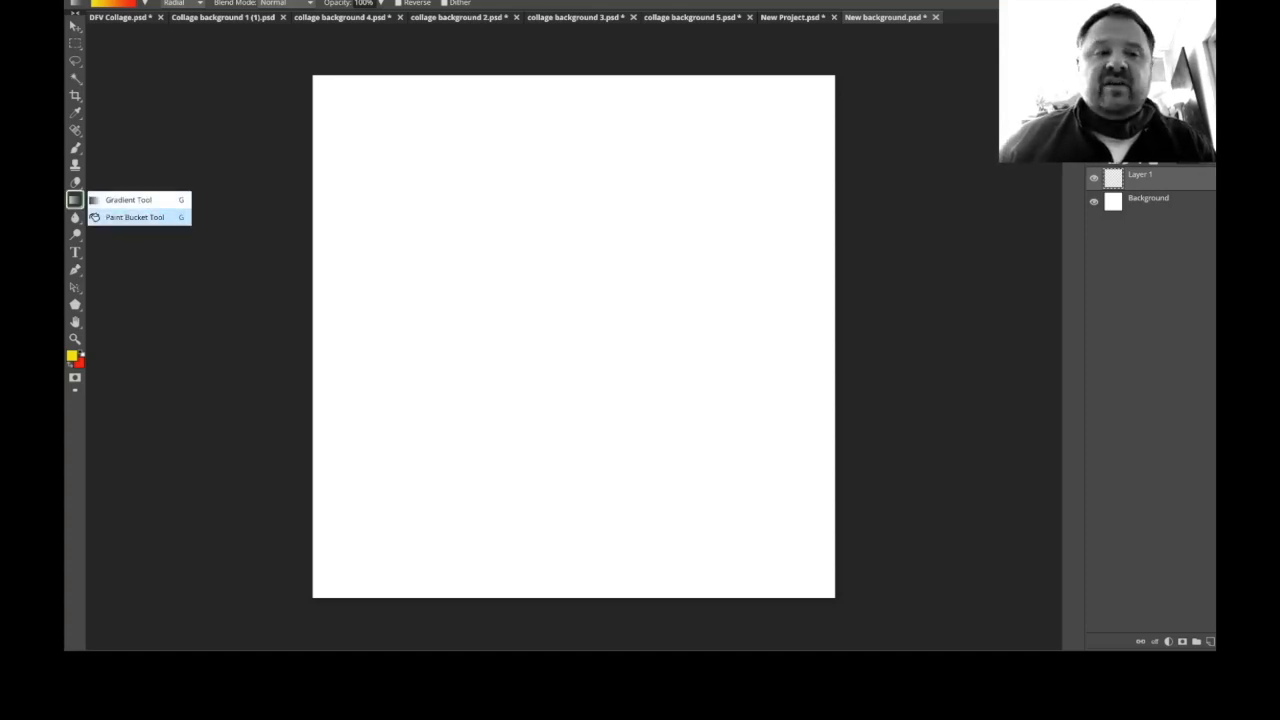
click(128, 200)
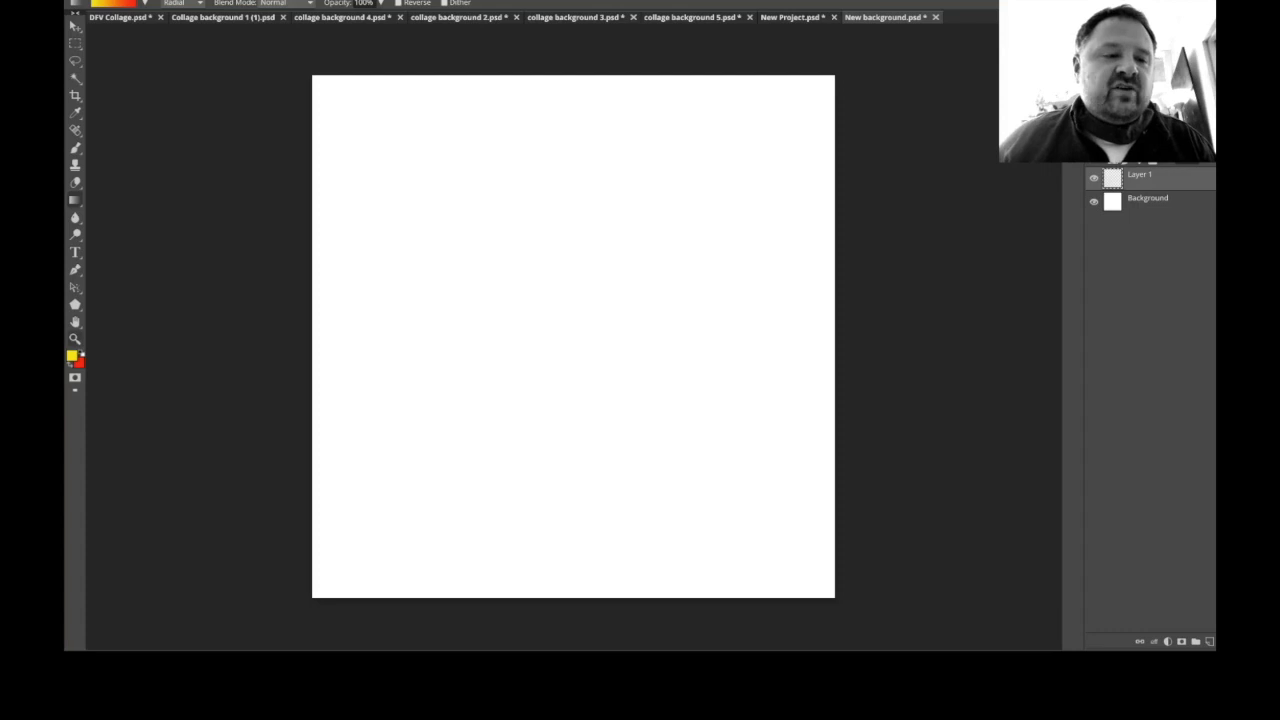
Set the background colour to a light orange.
click(80, 364)
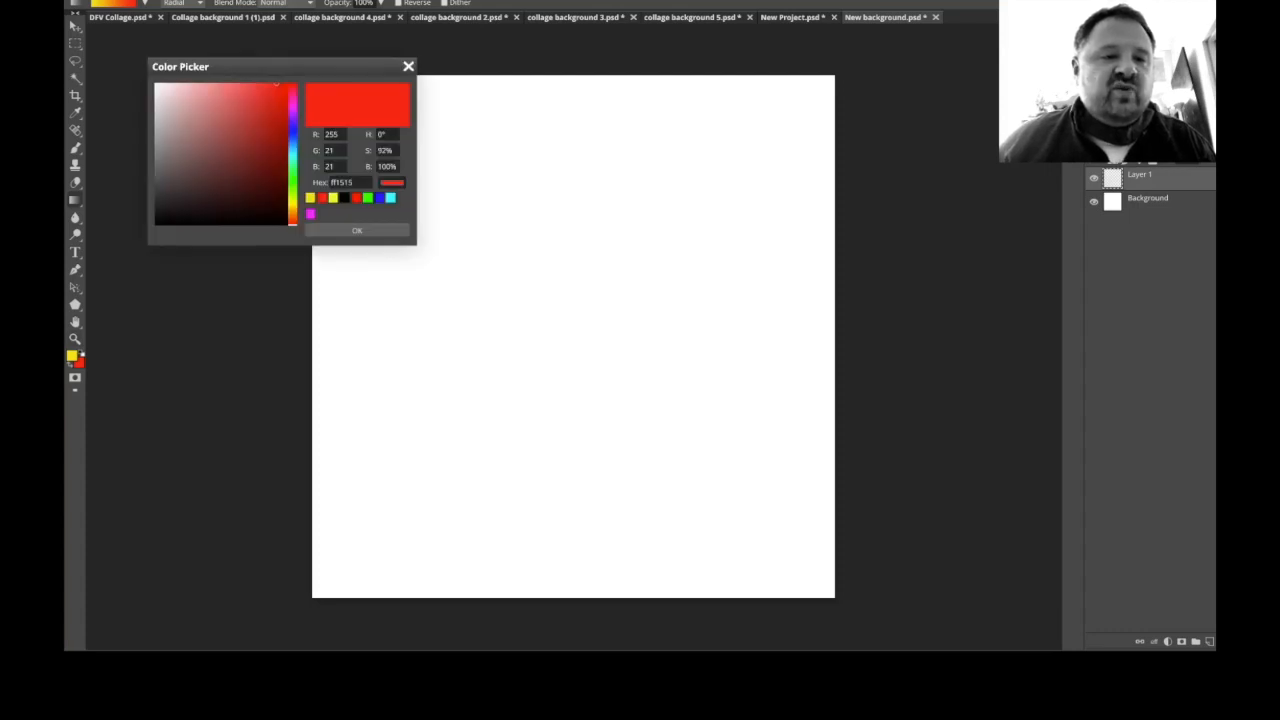
drag(292, 217, 292, 212)
drag(268, 118, 254, 83)
click(357, 230)
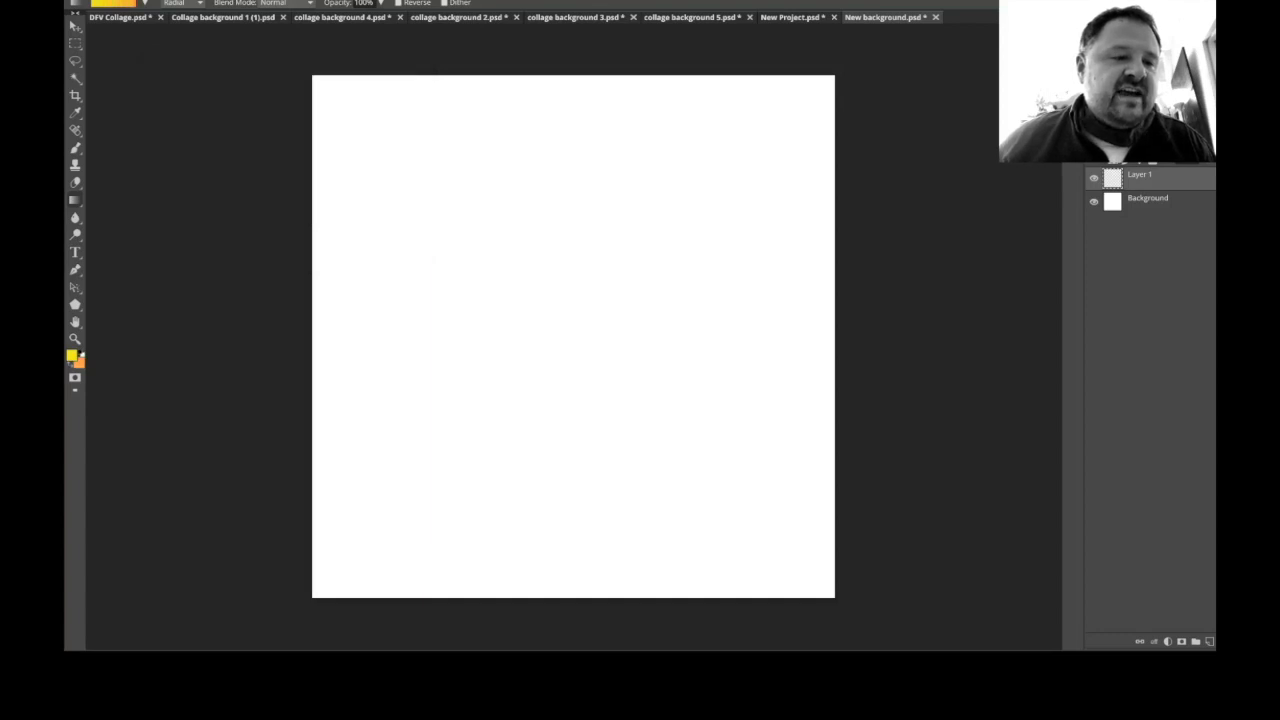
Set the foreground colour to yellow f5e91a and the background colour to green 3bbd34.
click(72, 356)
mouse_move(292, 203)
mouse_down()
mouse_move(292, 136)
mouse_move(292, 201)
mouse_up()
click(357, 230)
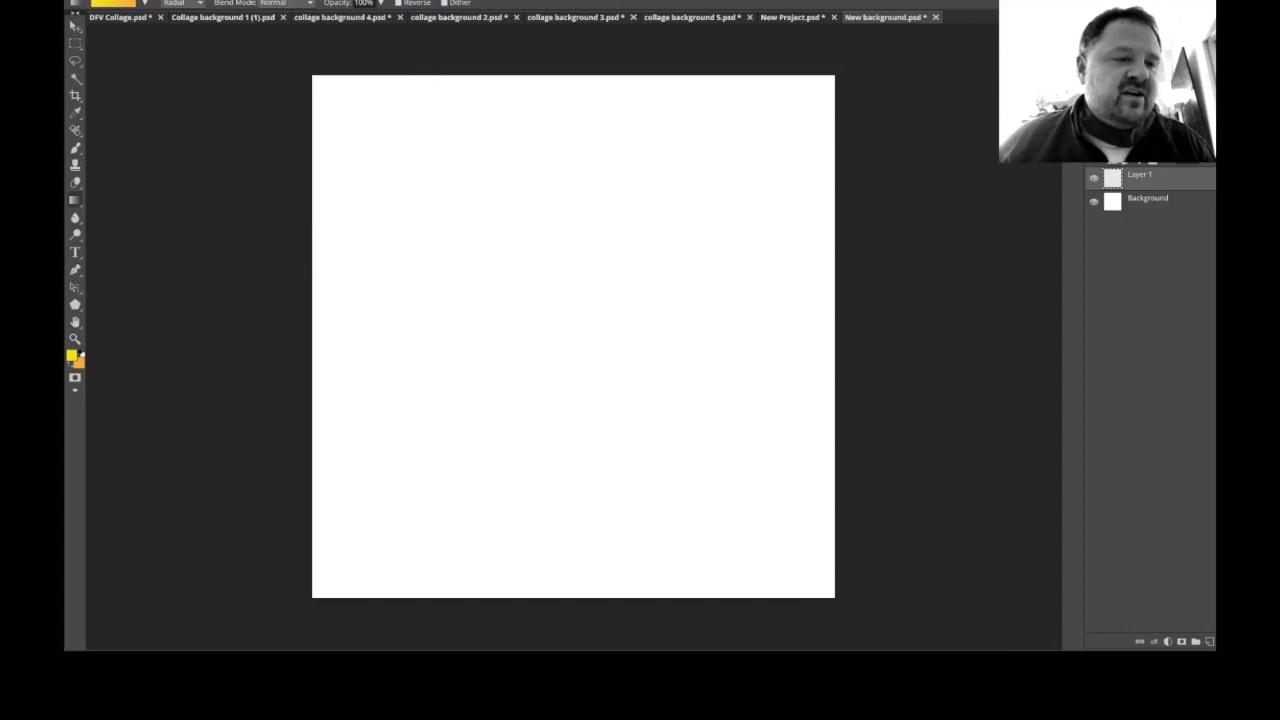
click(80, 363)
mouse_move(292, 178)
mouse_down()
mouse_move(292, 129)
mouse_move(292, 179)
mouse_up()
drag(252, 101, 250, 120)
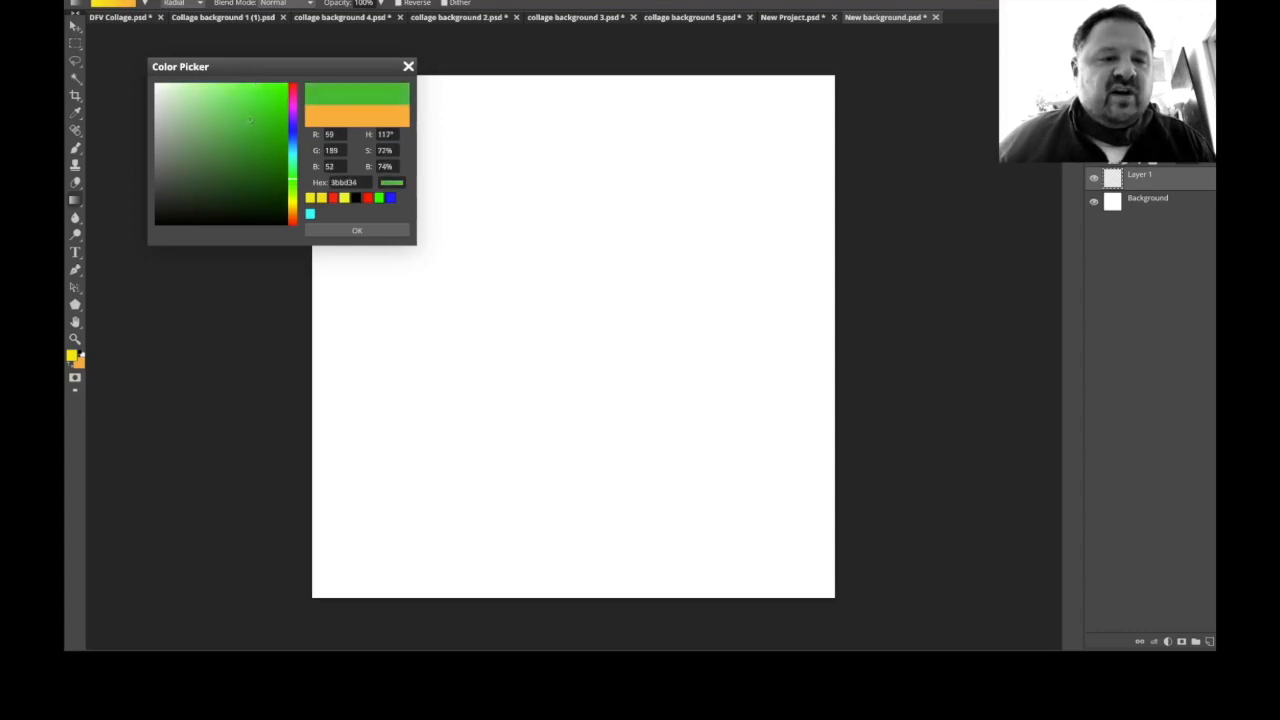
click(357, 230)
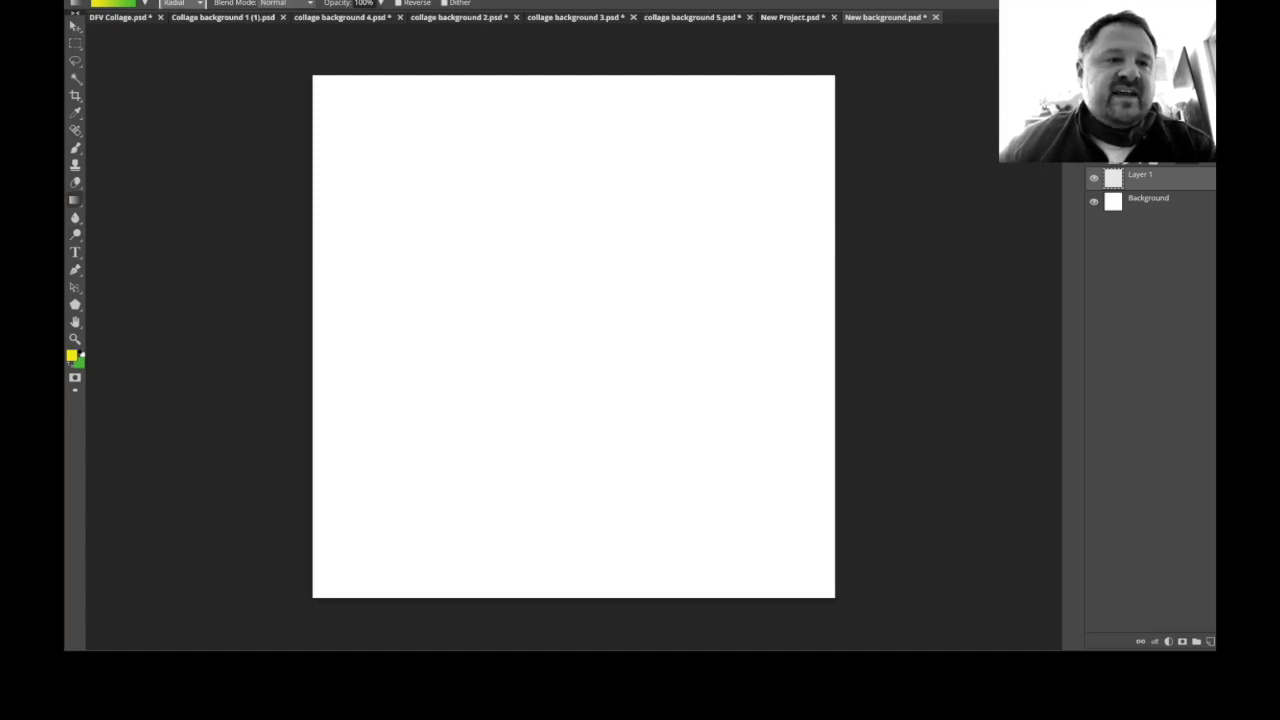
Set the gradient type to Linear and draw a horizontal yellow-to-green gradient across Layer 1, with yellow on the left.
click(178, 13)
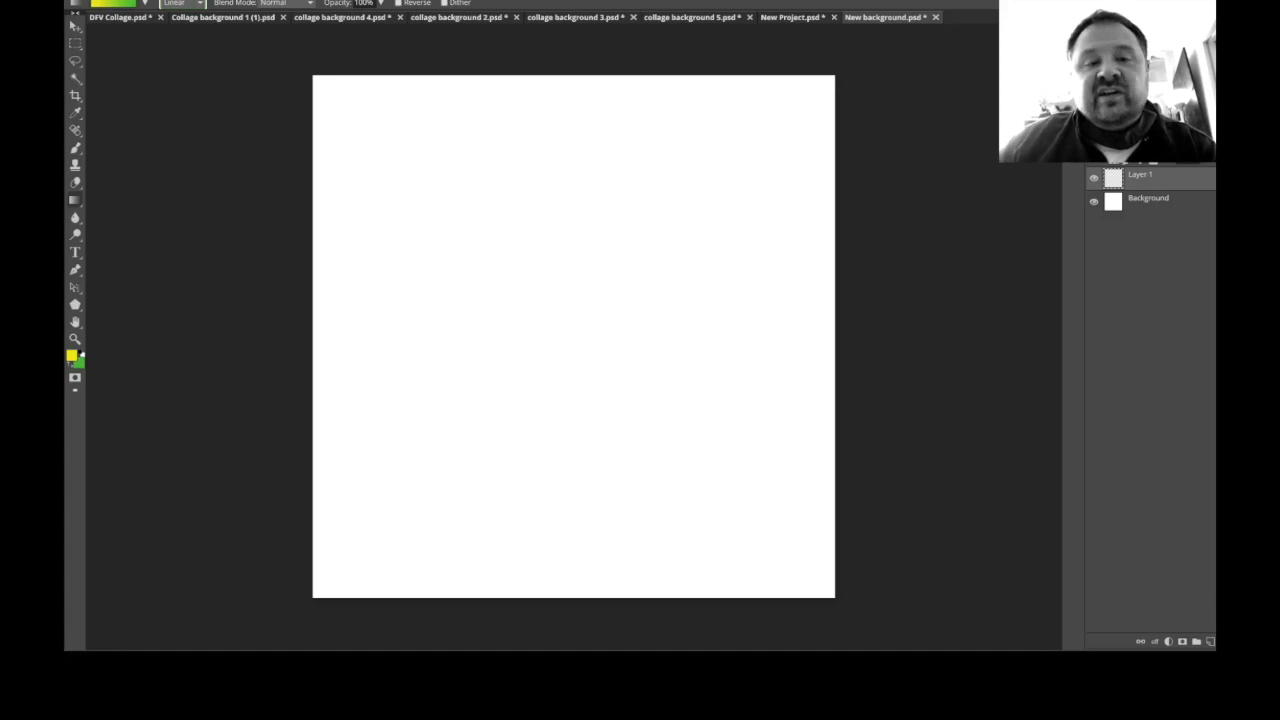
drag(355, 305, 798, 304)
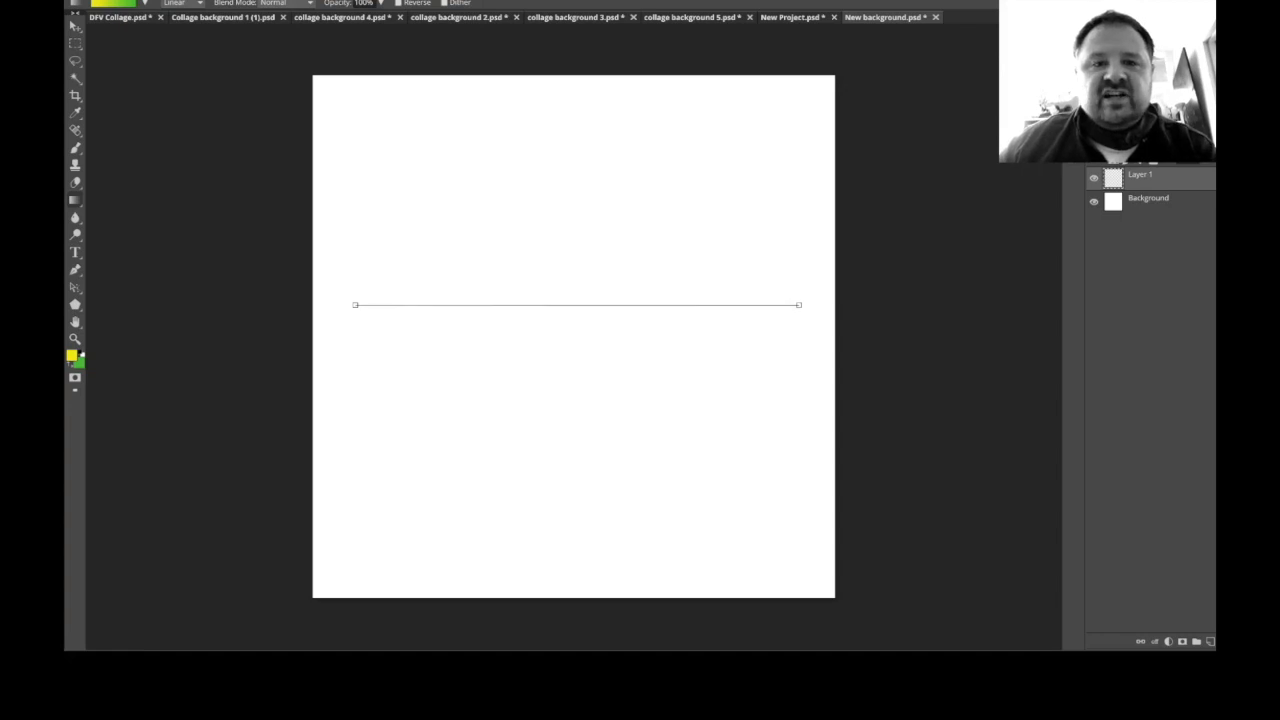
drag(800, 304, 800, 304)
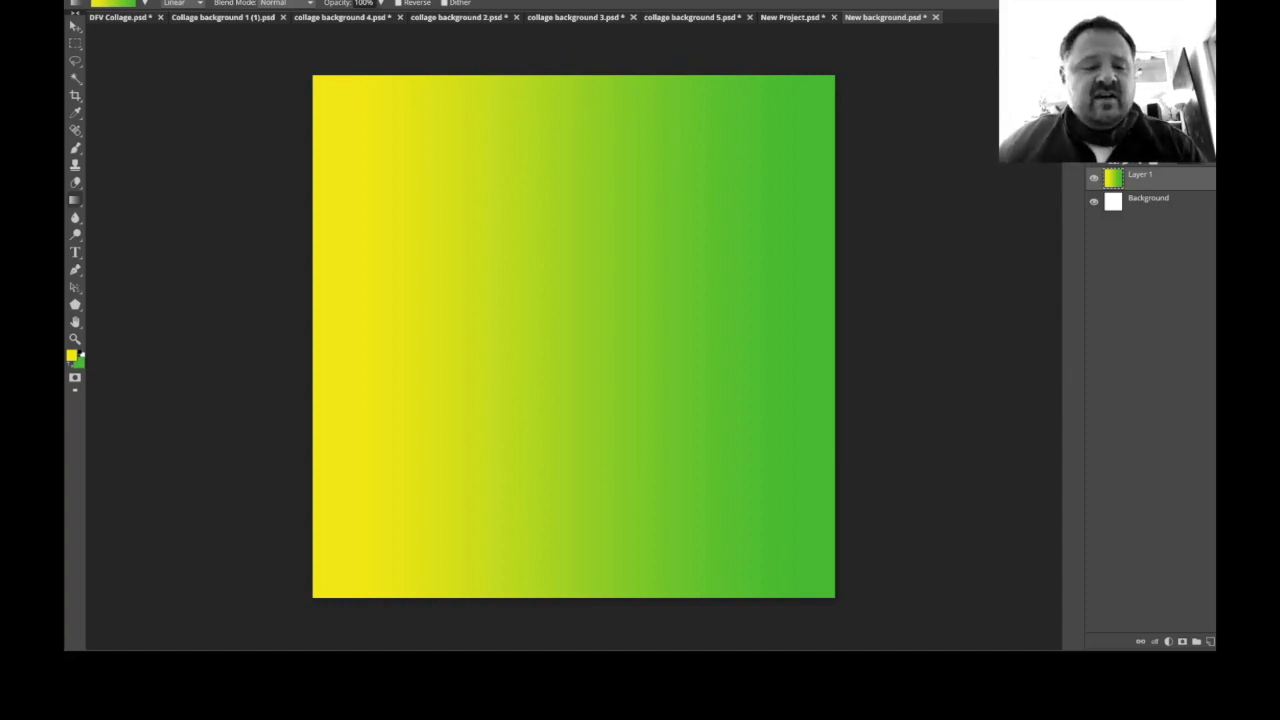
Redraw the Layer 1 gradient vertically and in several diagonal directions, ending with yellow at the lower left and green at the upper right.
drag(558, 535, 558, 567)
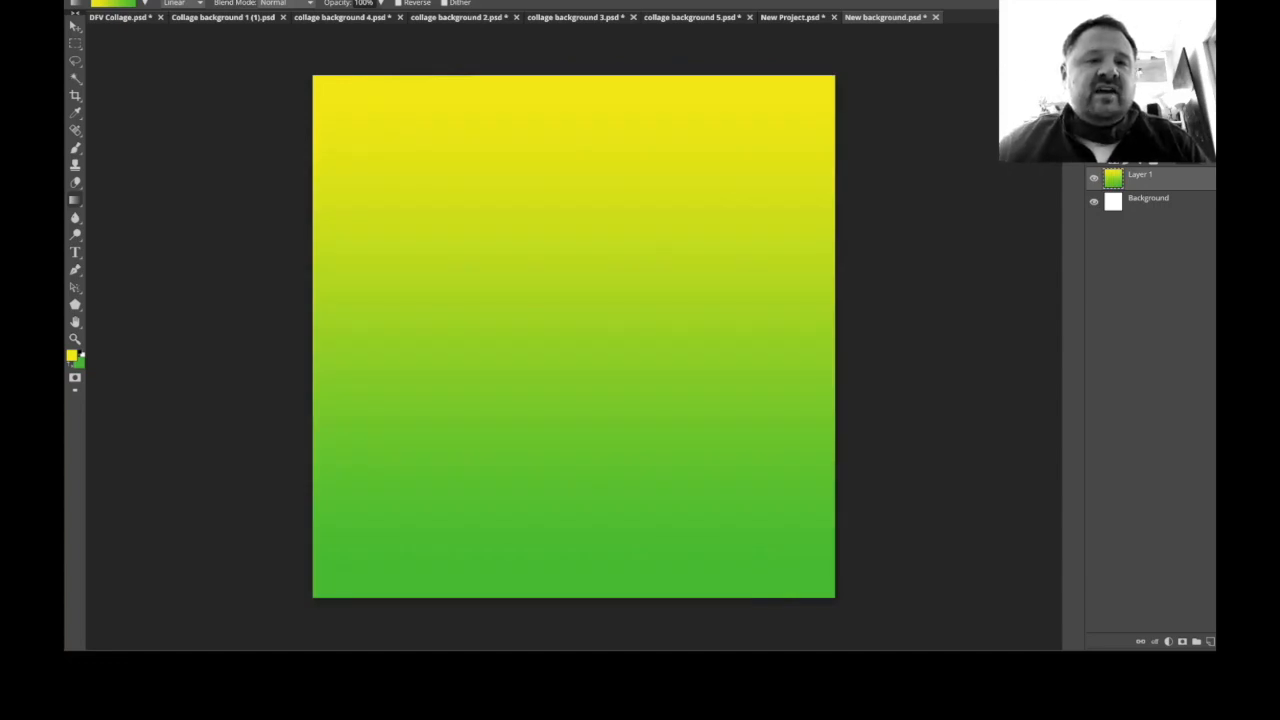
drag(337, 96, 750, 505)
drag(826, 82, 473, 469)
drag(740, 452, 594, 148)
drag(360, 452, 430, 395)
drag(440, 135, 696, 596)
drag(529, 531, 804, 176)
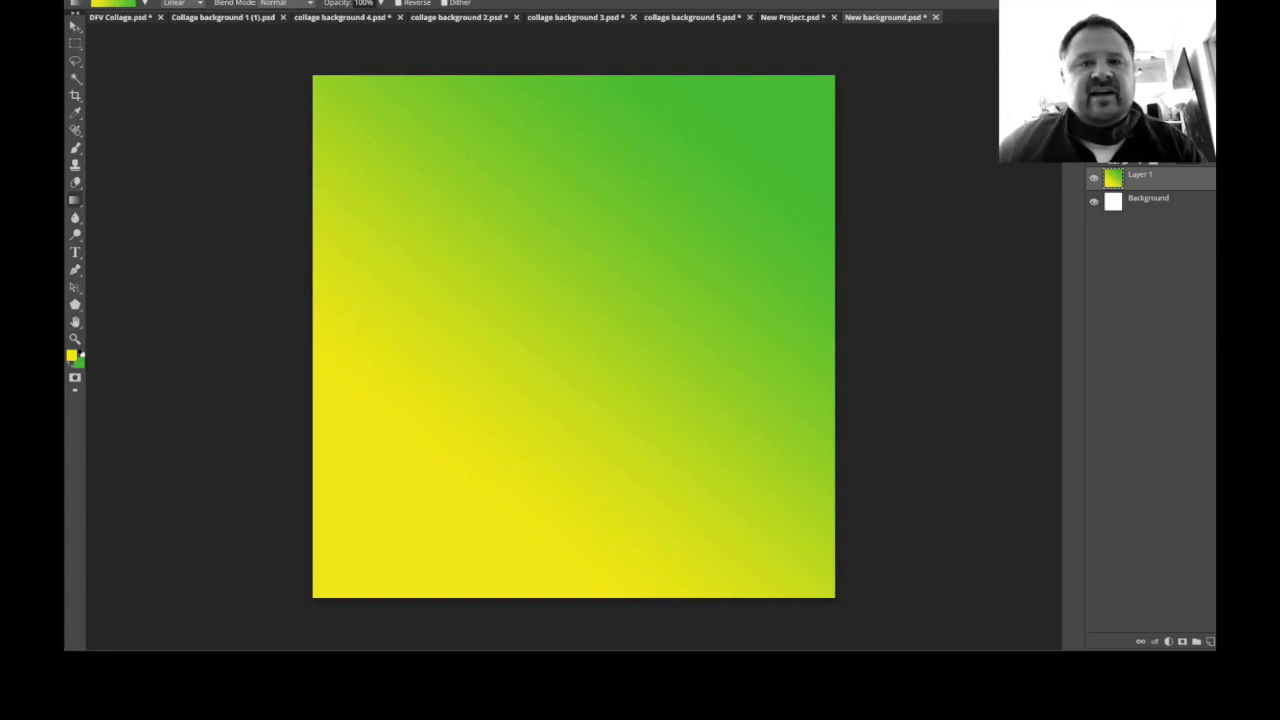
Try a diagonal gradient with a red foreground colour fading to green, and undo it.
click(74, 355)
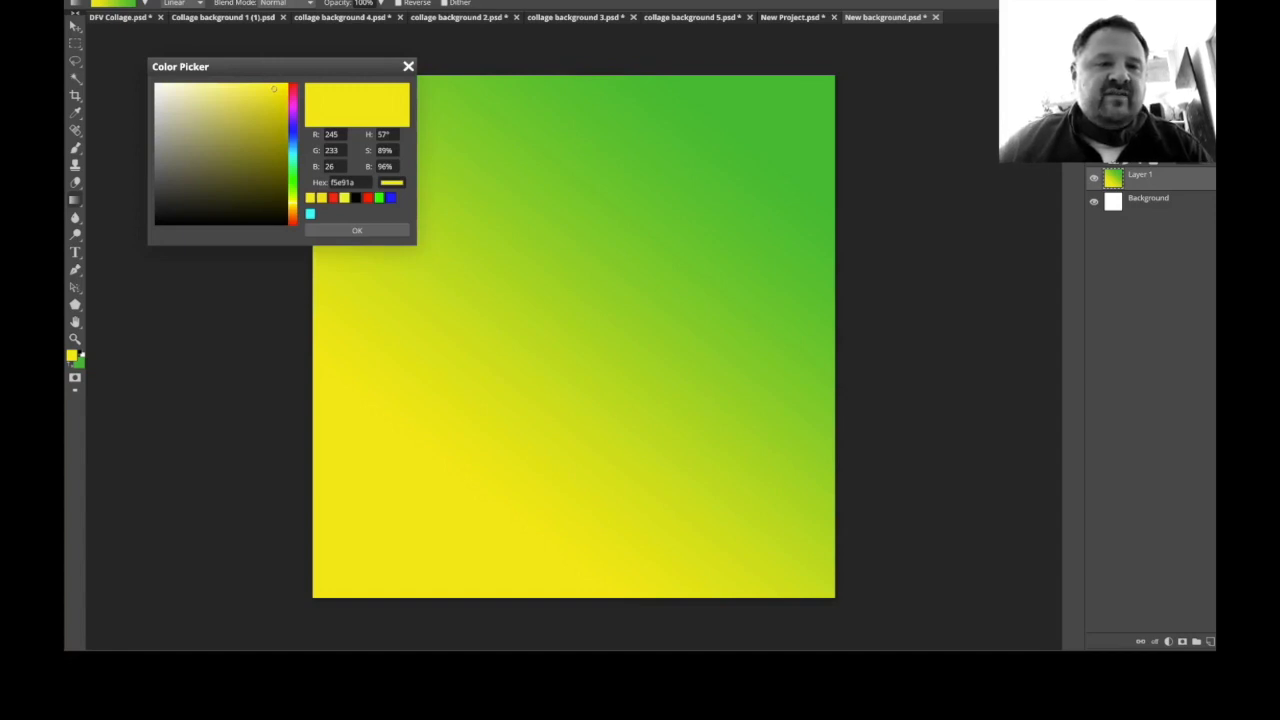
click(293, 88)
click(357, 231)
drag(409, 486, 724, 171)
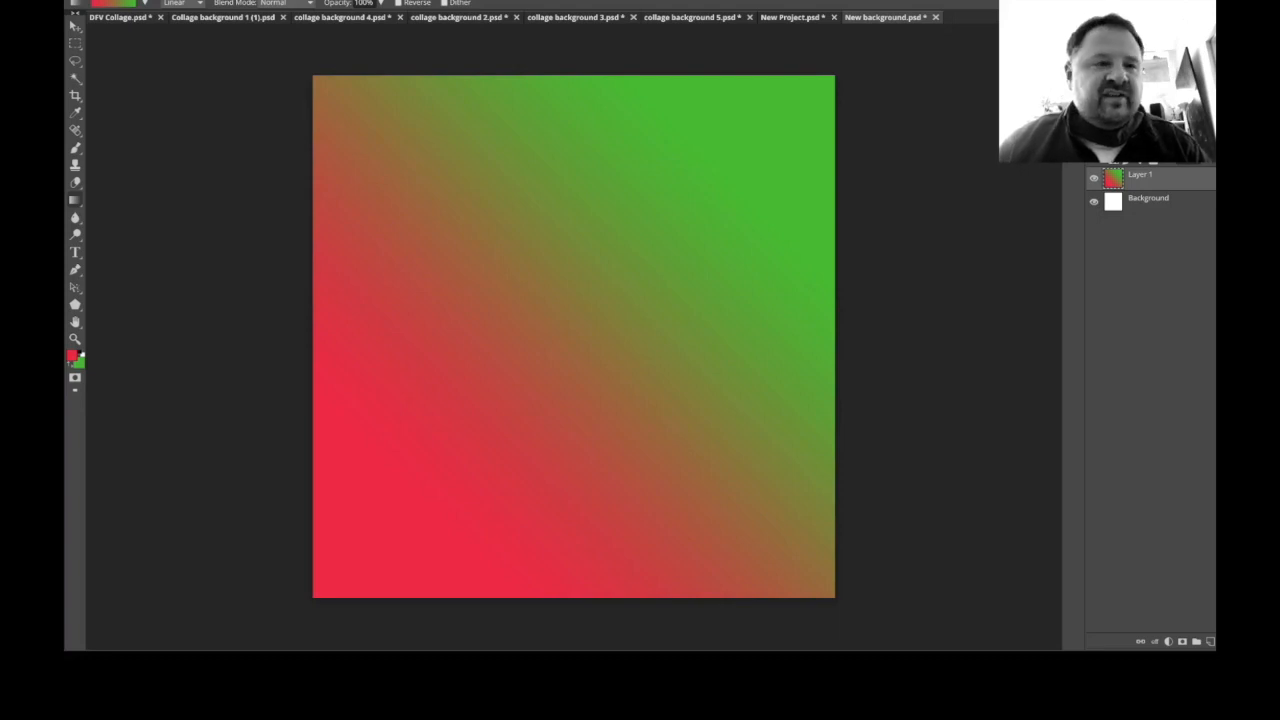
key(ctrl+z)
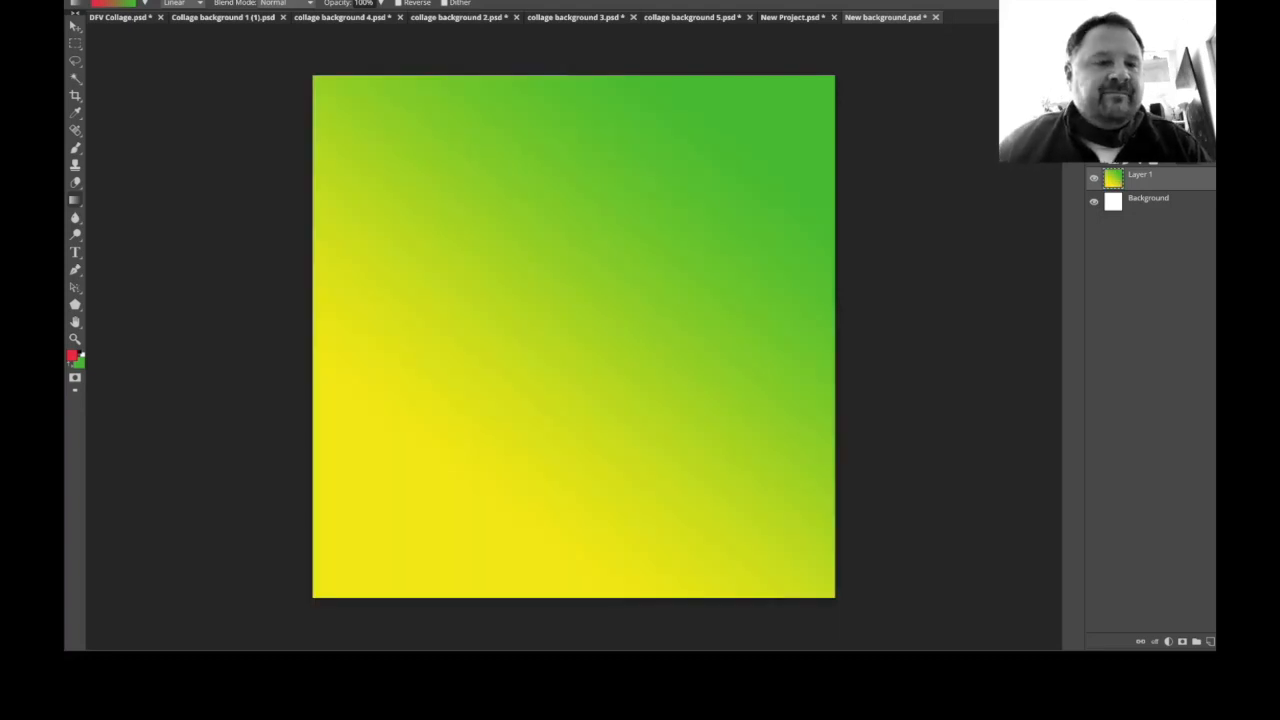
Restore yellow f5e91a as the foreground colour and redraw the Layer 1 gradient diagonally, finishing with a vertical one from yellow down to green.
click(80, 363)
click(310, 198)
click(322, 198)
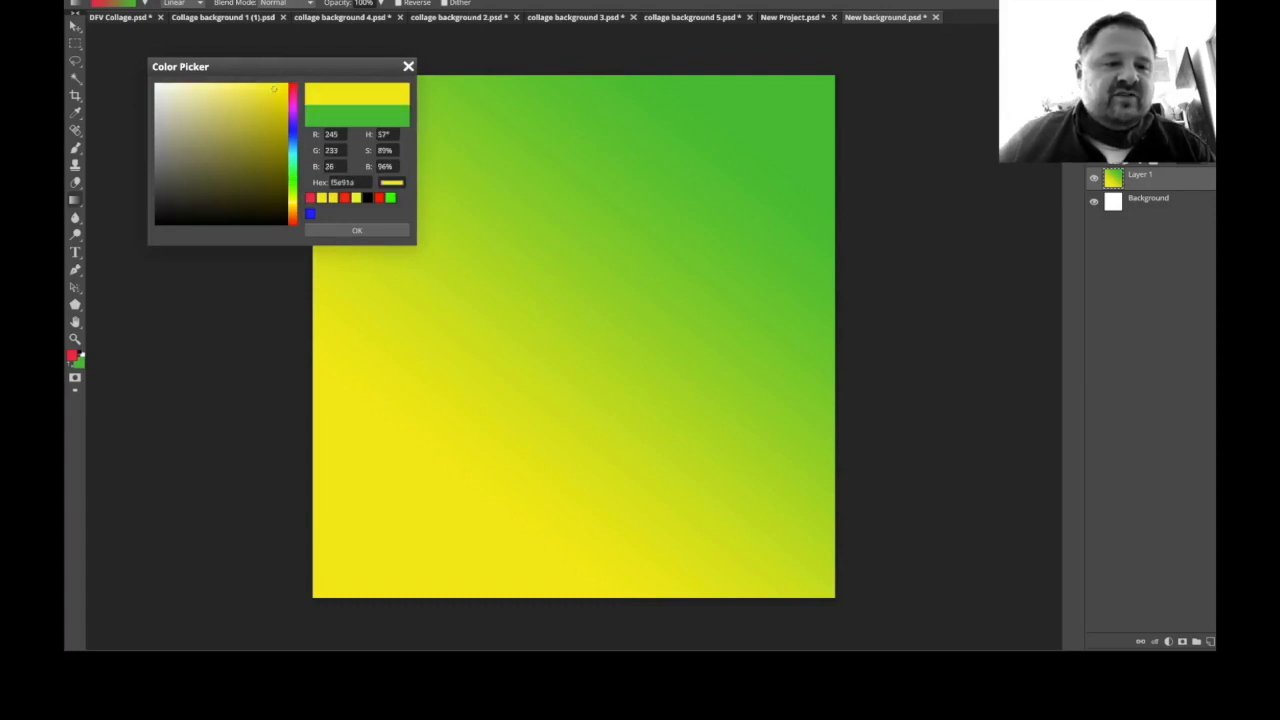
click(357, 230)
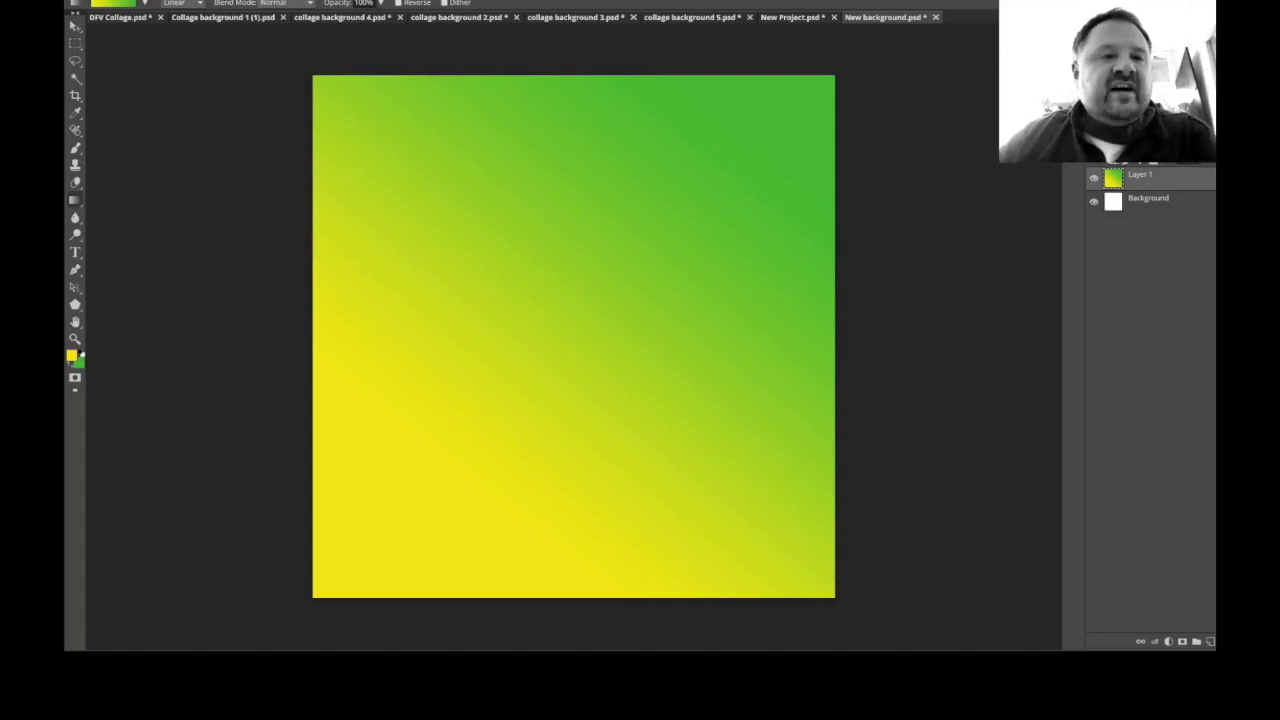
drag(383, 497, 708, 172)
drag(594, 115, 586, 560)
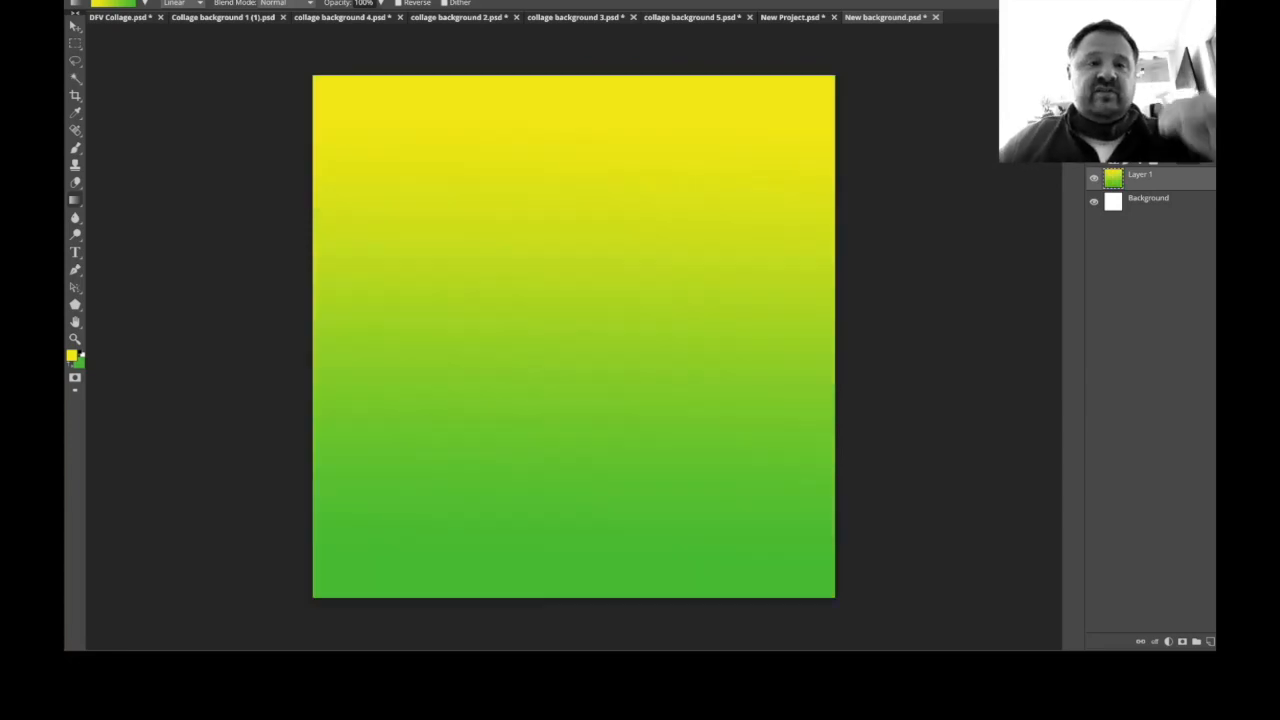
Redraw the vertical linear gradient on Layer 1, and replace it with Radial yellow-to-green gradients centred on the canvas and near its upper-left corner.
drag(554, 126, 554, 543)
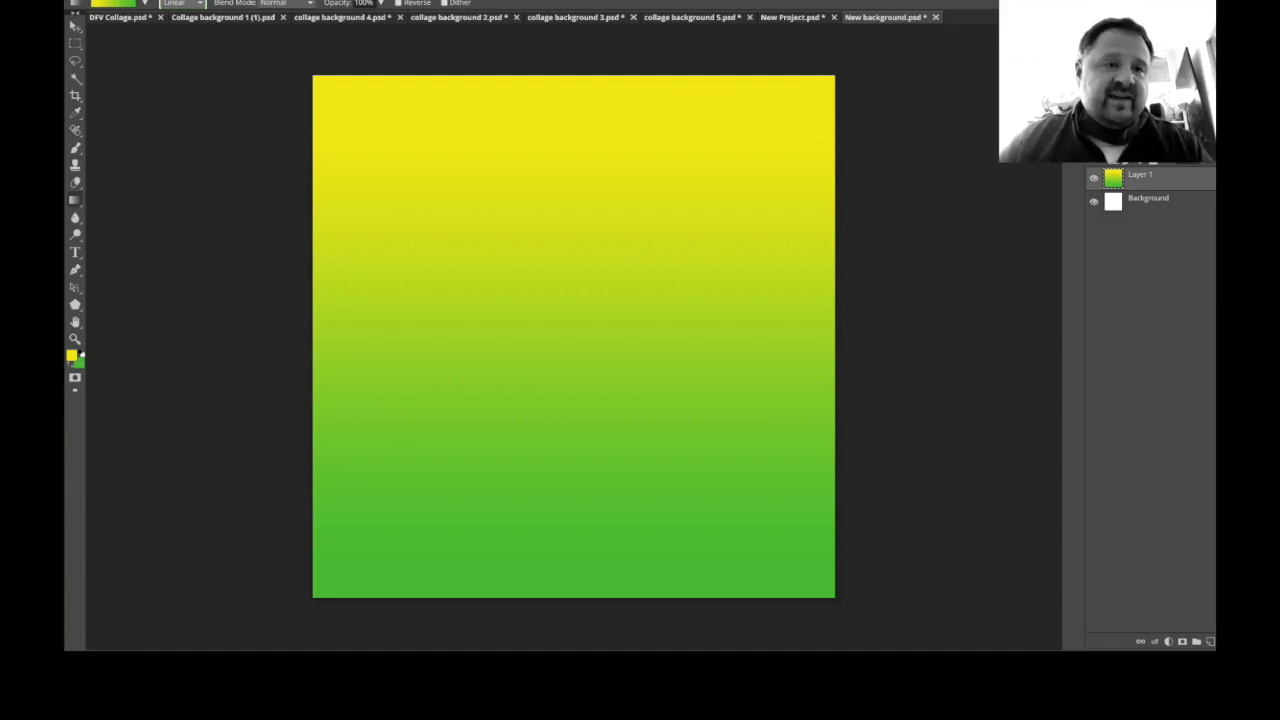
key(Down)
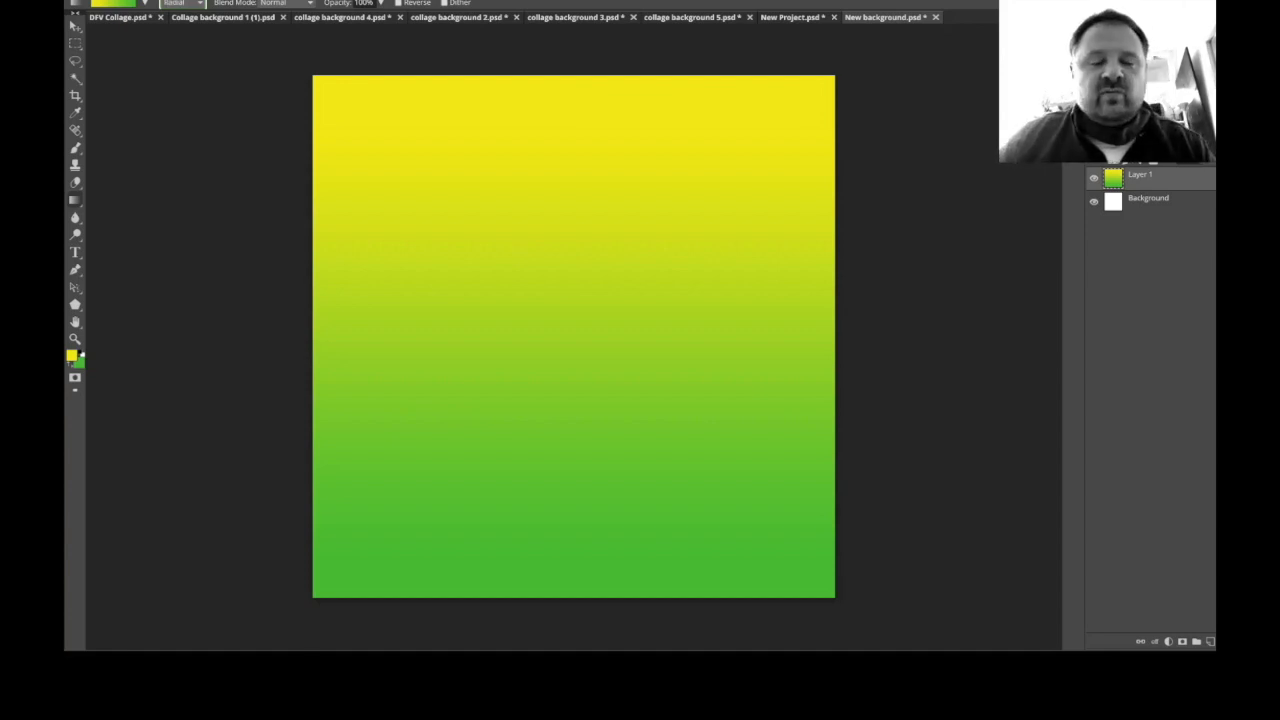
drag(560, 307, 790, 77)
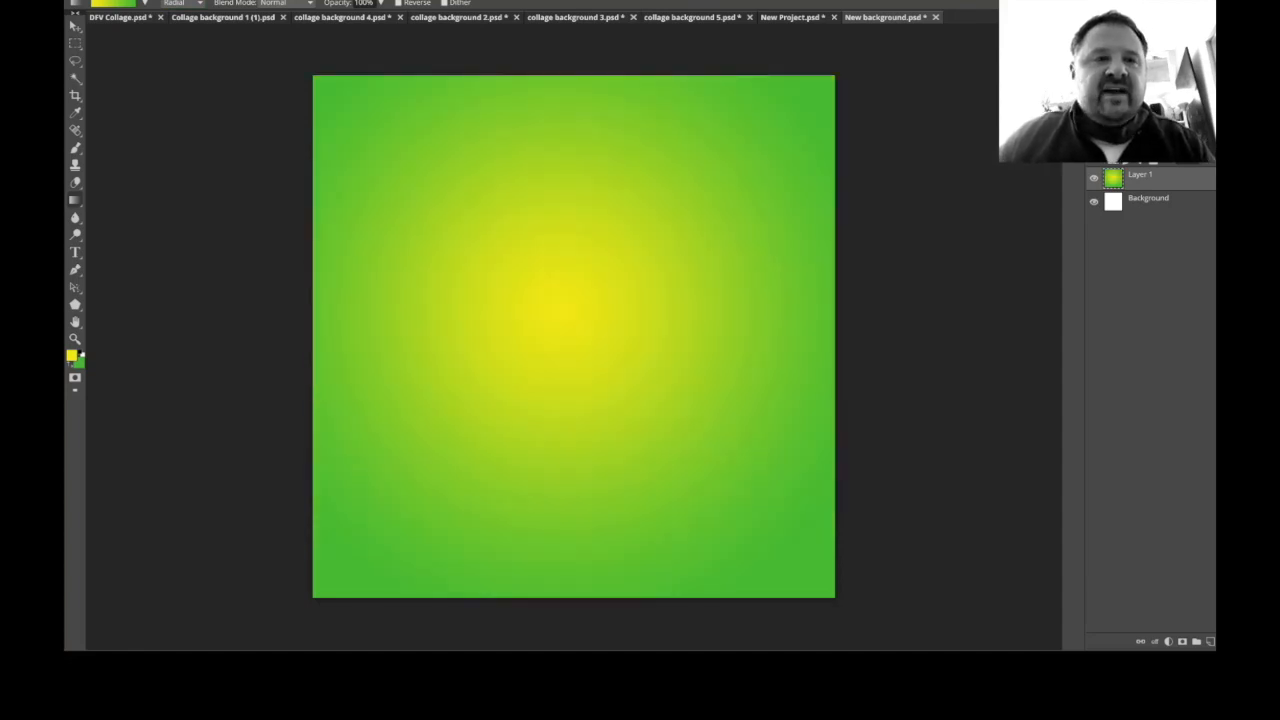
drag(368, 111, 557, 234)
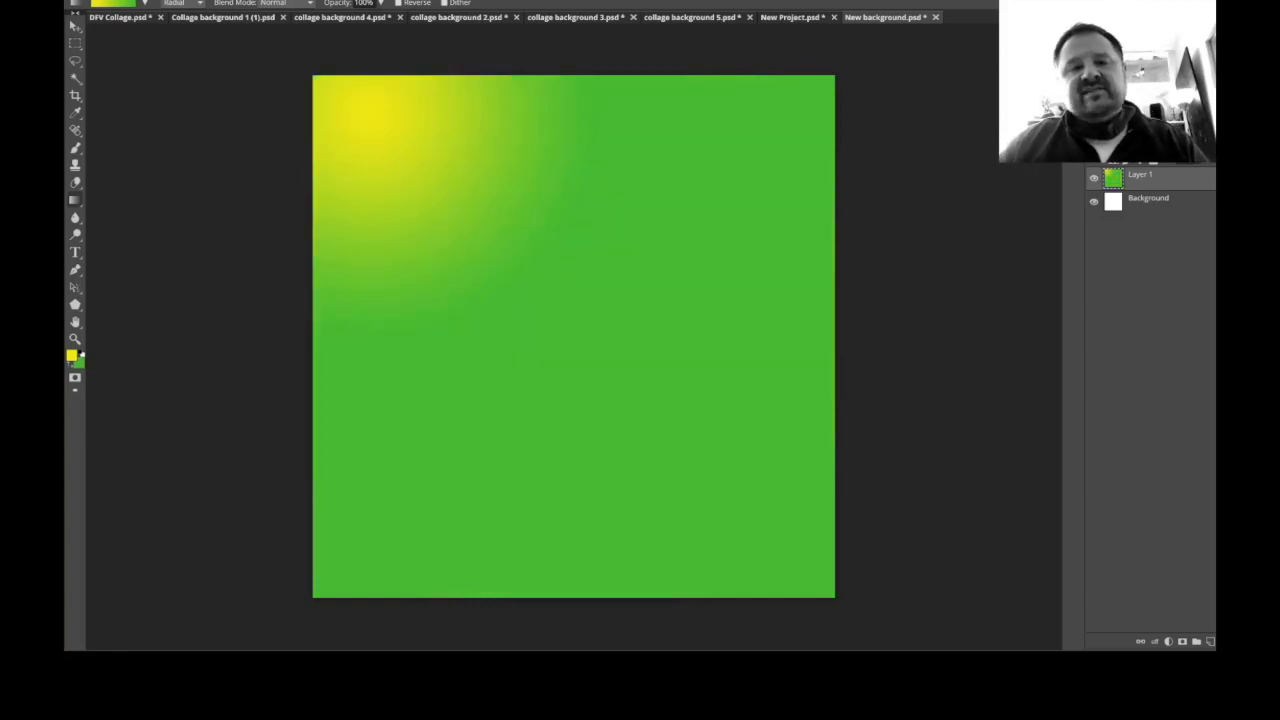
drag(553, 316, 834, 316)
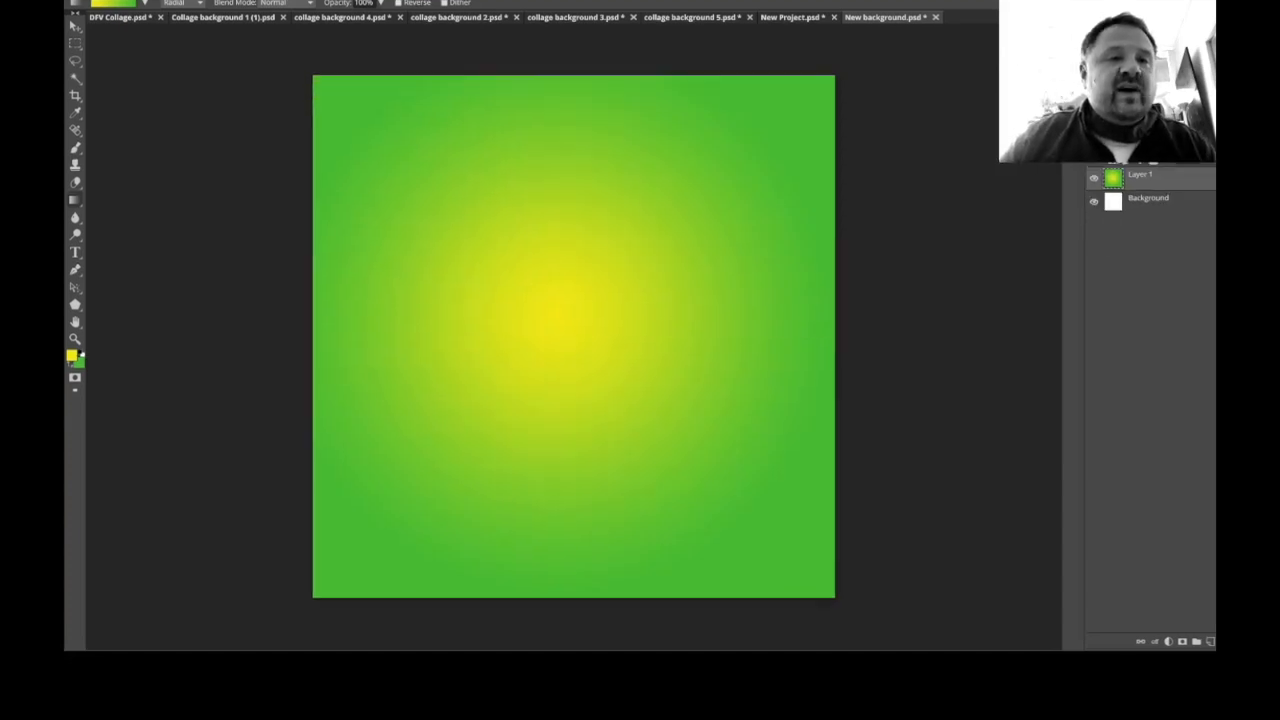
Try a horizontal Linear and a centred Radial gradient on Layer 1, finishing with a vertical Reflected gradient that has yellow across the middle.
click(174, 4)
drag(341, 350, 837, 350)
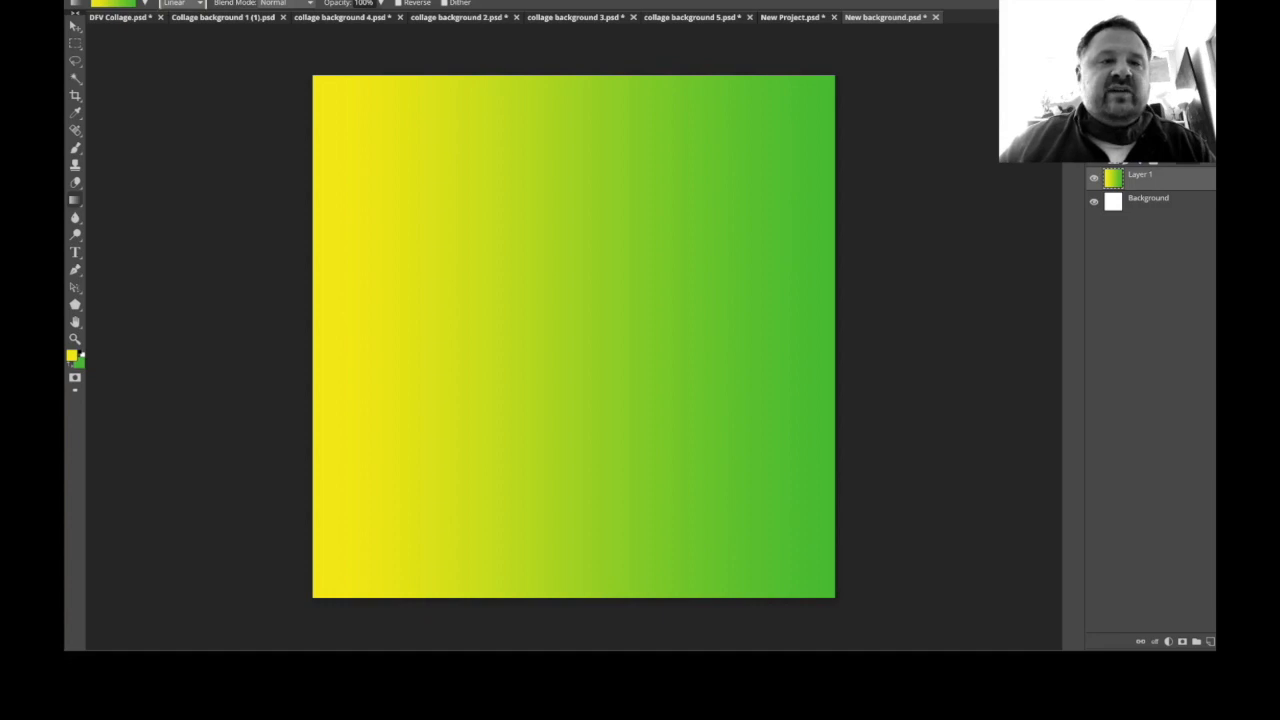
drag(557, 306, 752, 113)
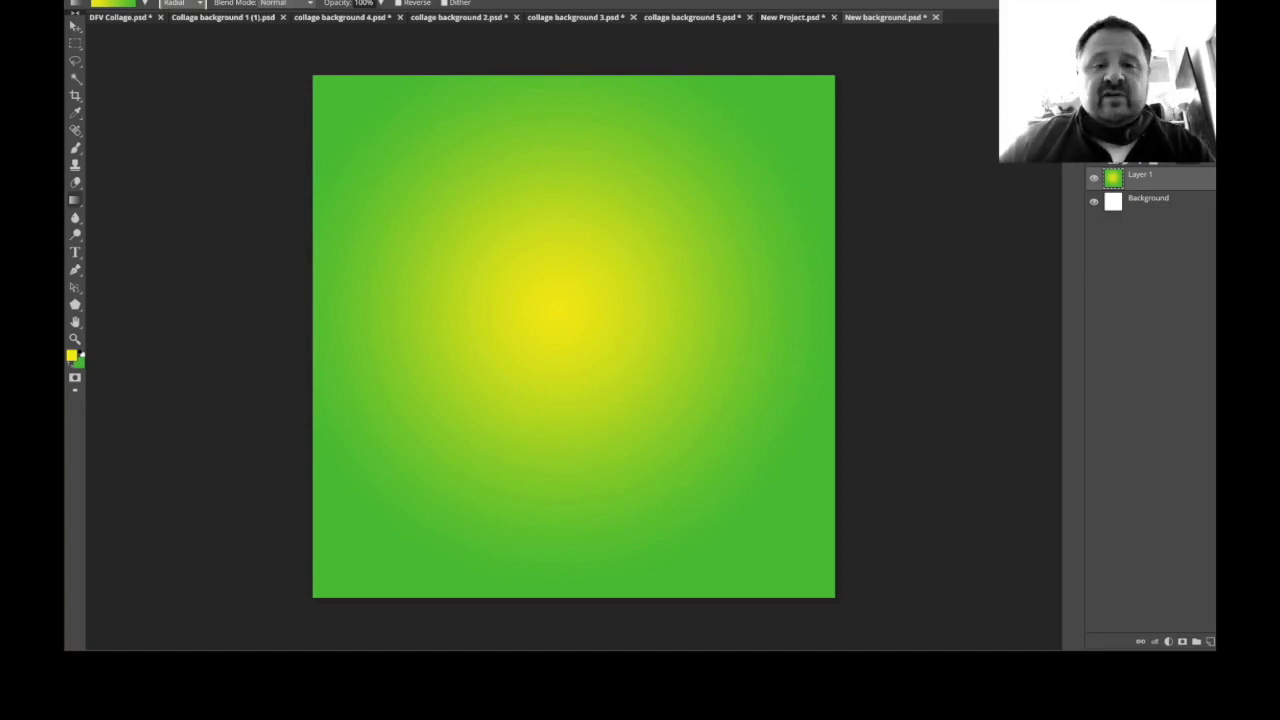
click(182, 43)
drag(579, 320, 579, 97)
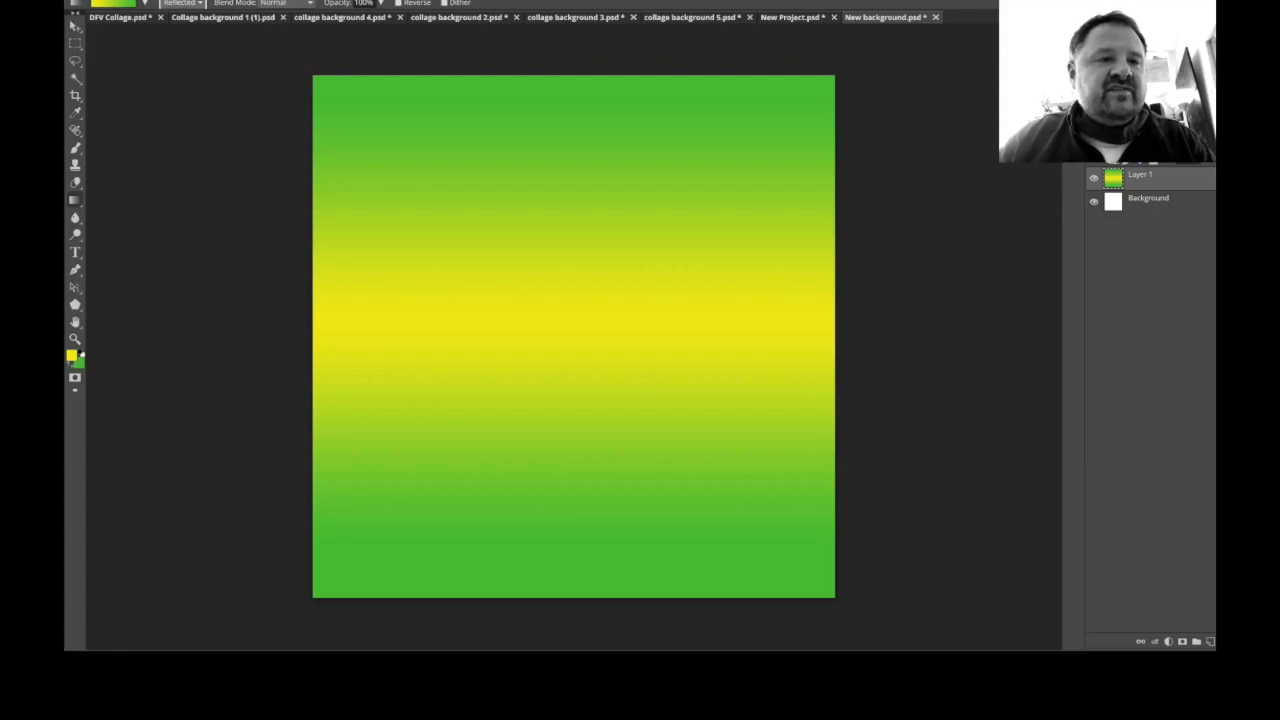
Set the gradient type to Linear and redraw Layer 1 vertically from yellow at the upper edge to green at the lower edge.
click(178, 16)
drag(582, 82, 584, 580)
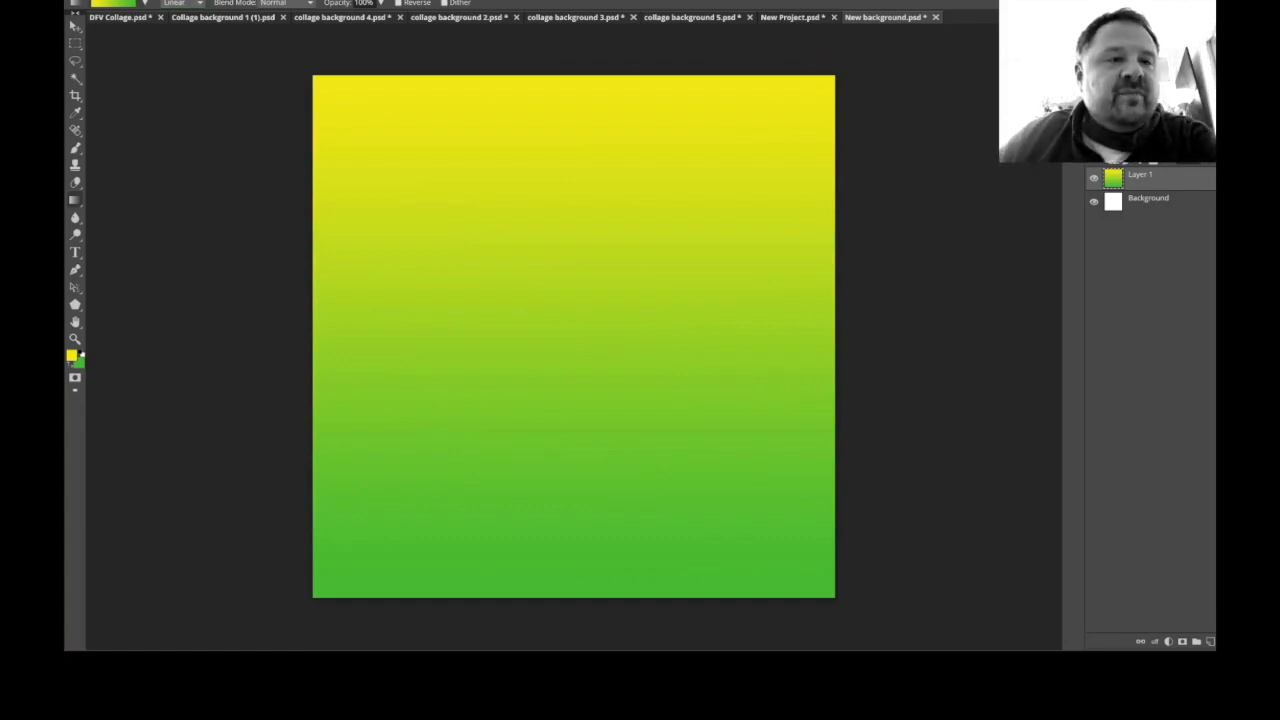
Add a black stop at 28% and a red stop at 60% to the gradient, try it horizontally across Layer 1 and undo it.
click(114, 3)
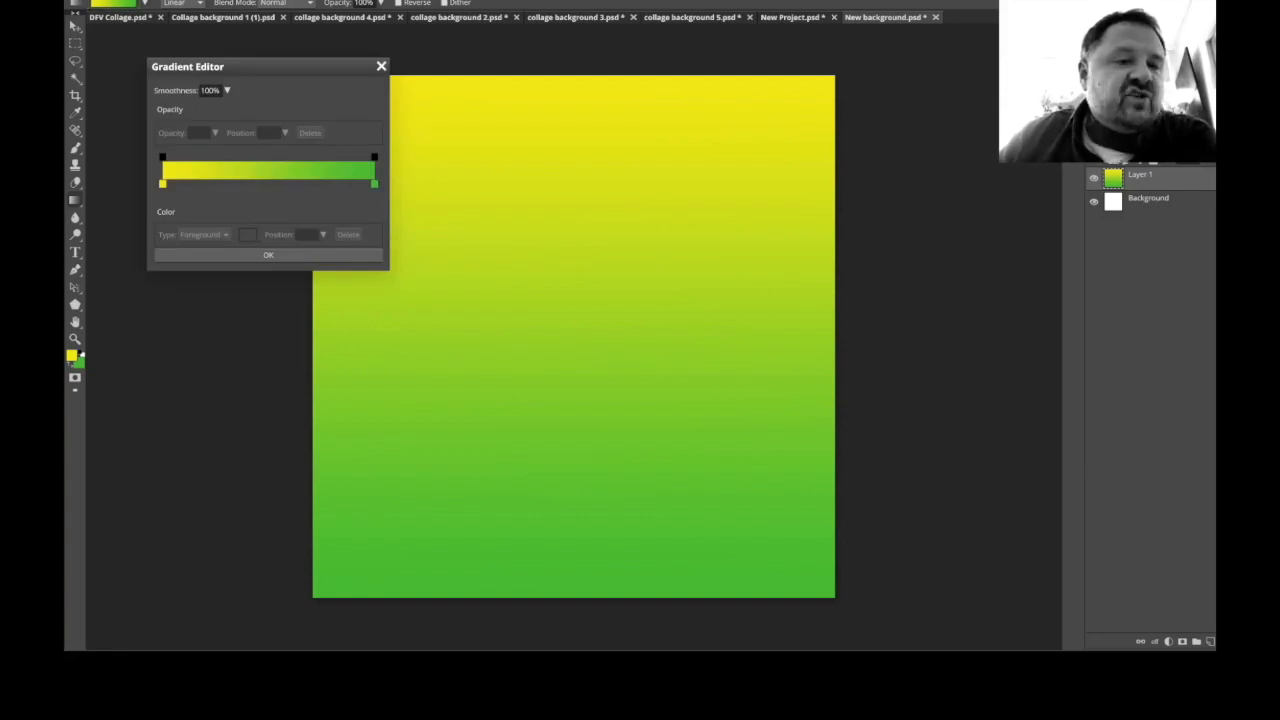
double_click(222, 184)
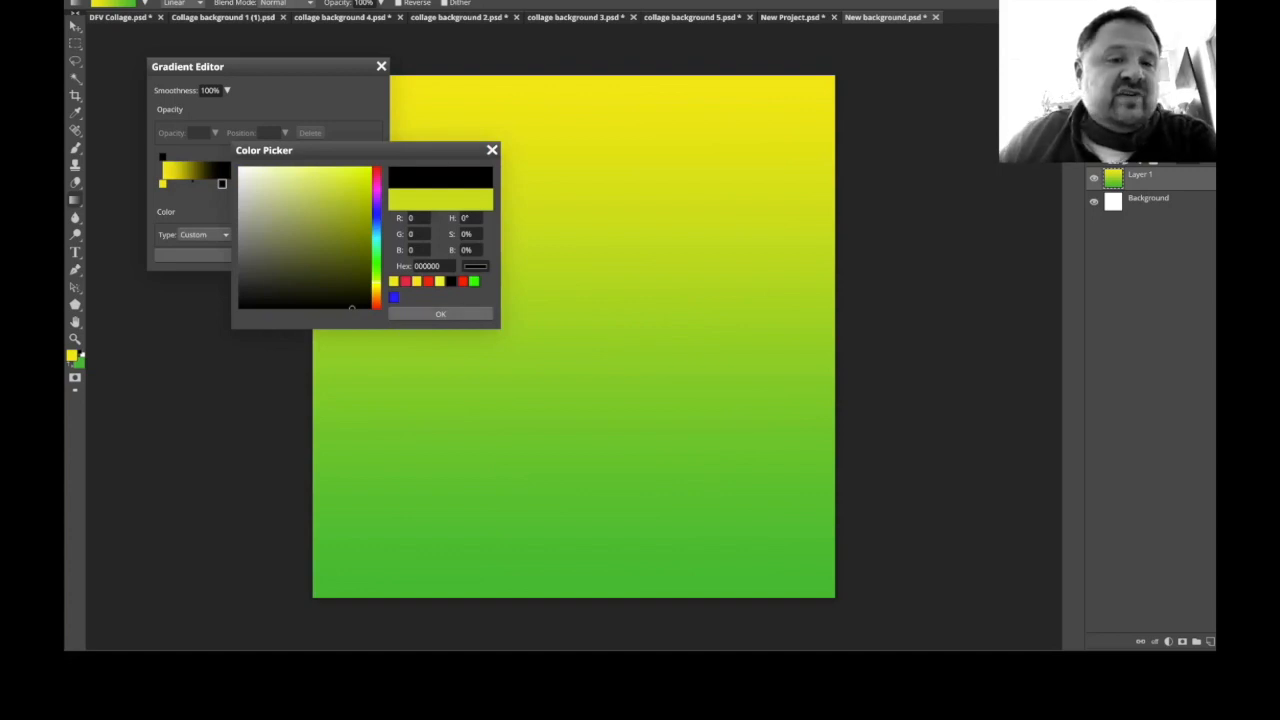
click(440, 314)
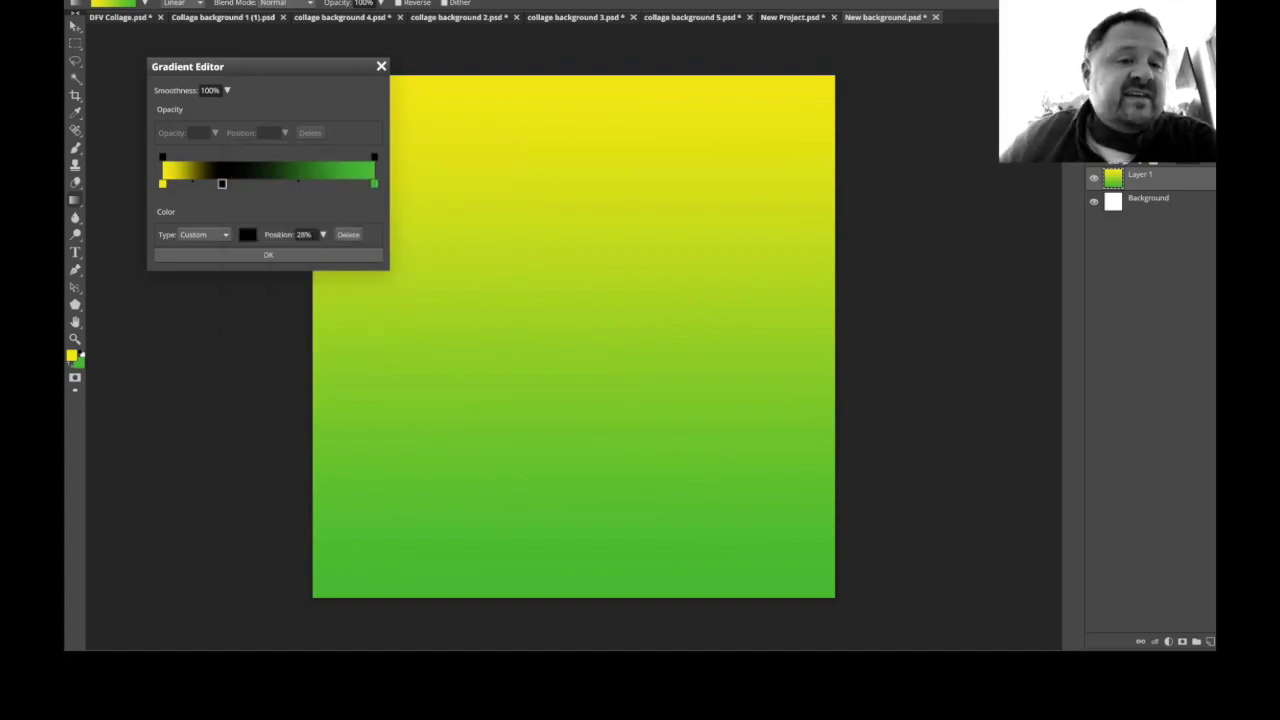
click(289, 184)
double_click(289, 184)
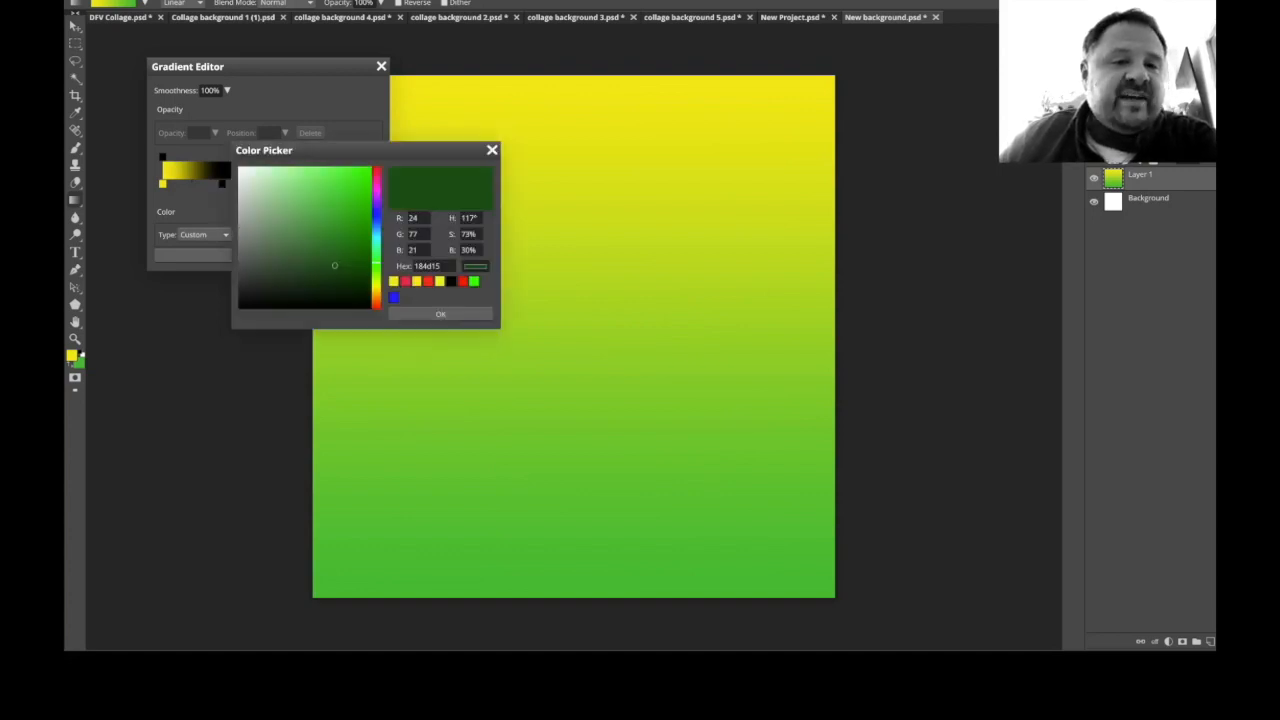
click(377, 307)
drag(346, 218, 355, 172)
click(440, 314)
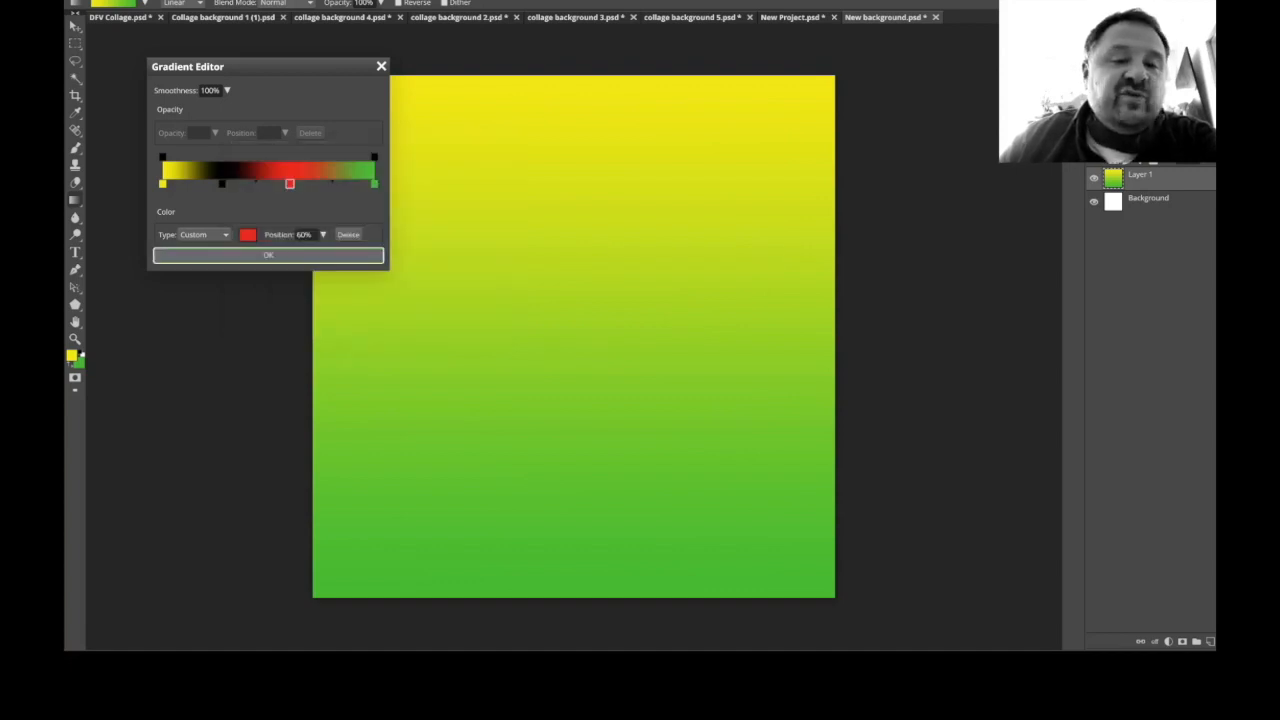
click(268, 255)
drag(330, 306, 843, 306)
key(ctrl+z)
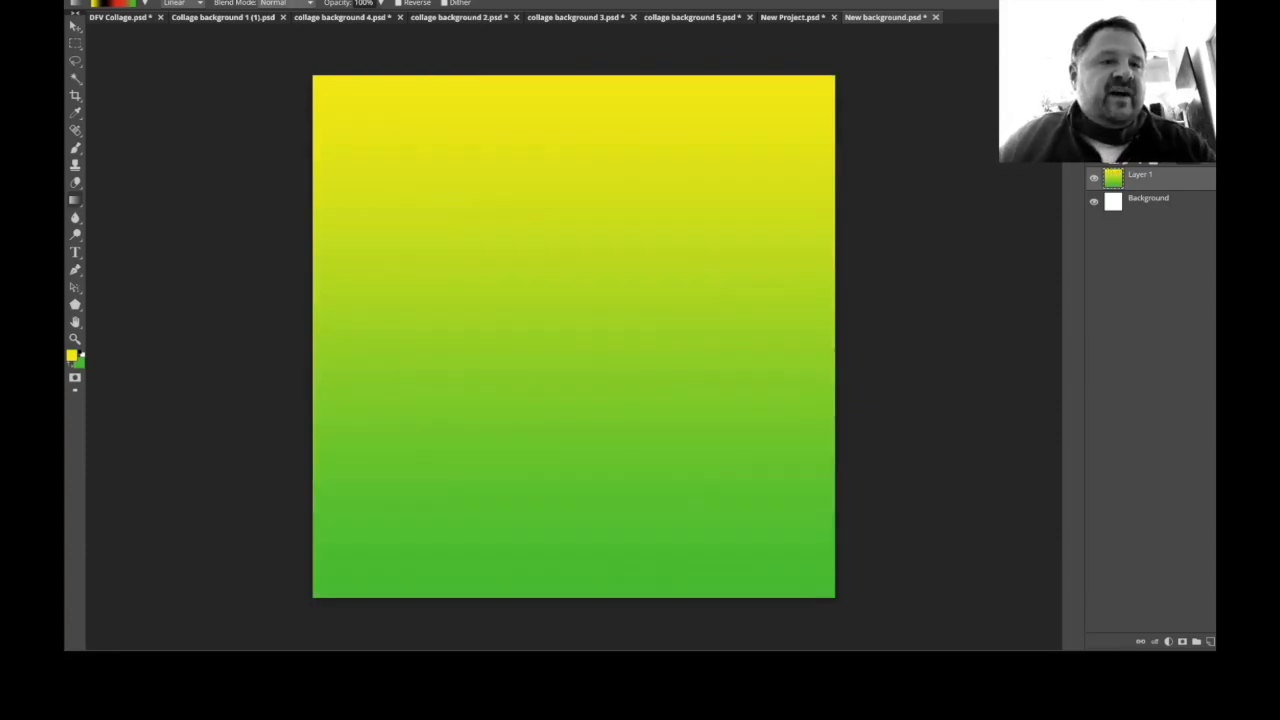
Draw the copper, rainbow and orange-yellow-orange gradient presets diagonally across Layer 1, one after another.
click(145, 3)
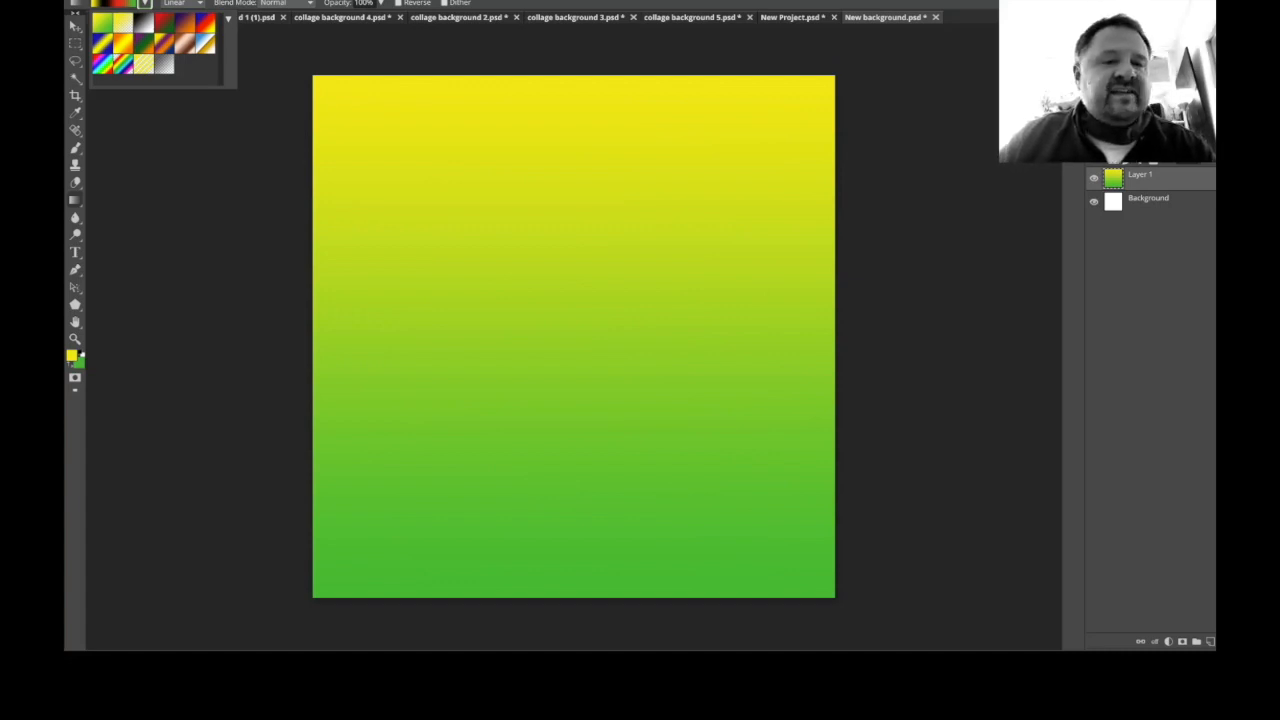
mouse_move(366, 114)
mouse_down()
mouse_move(594, 286)
mouse_move(806, 531)
mouse_move(789, 537)
mouse_up()
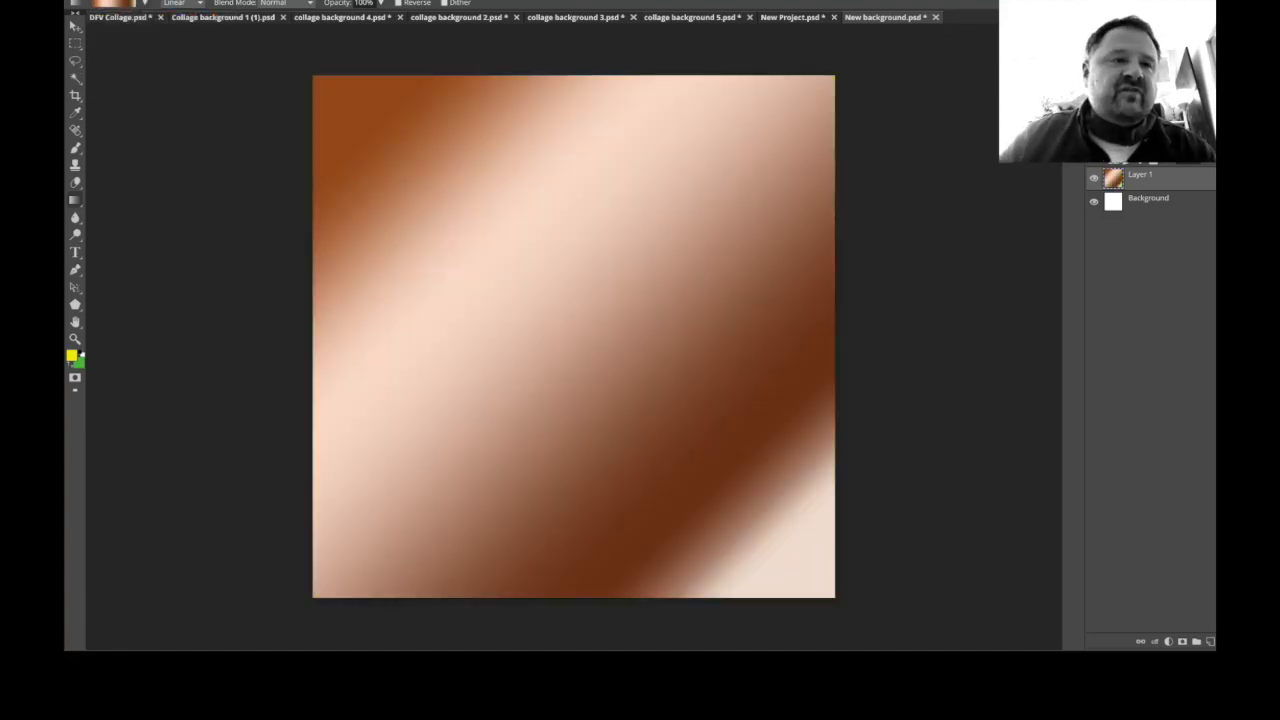
click(145, 4)
click(102, 63)
mouse_move(286, 63)
mouse_down()
mouse_move(757, 440)
mouse_move(835, 525)
mouse_up()
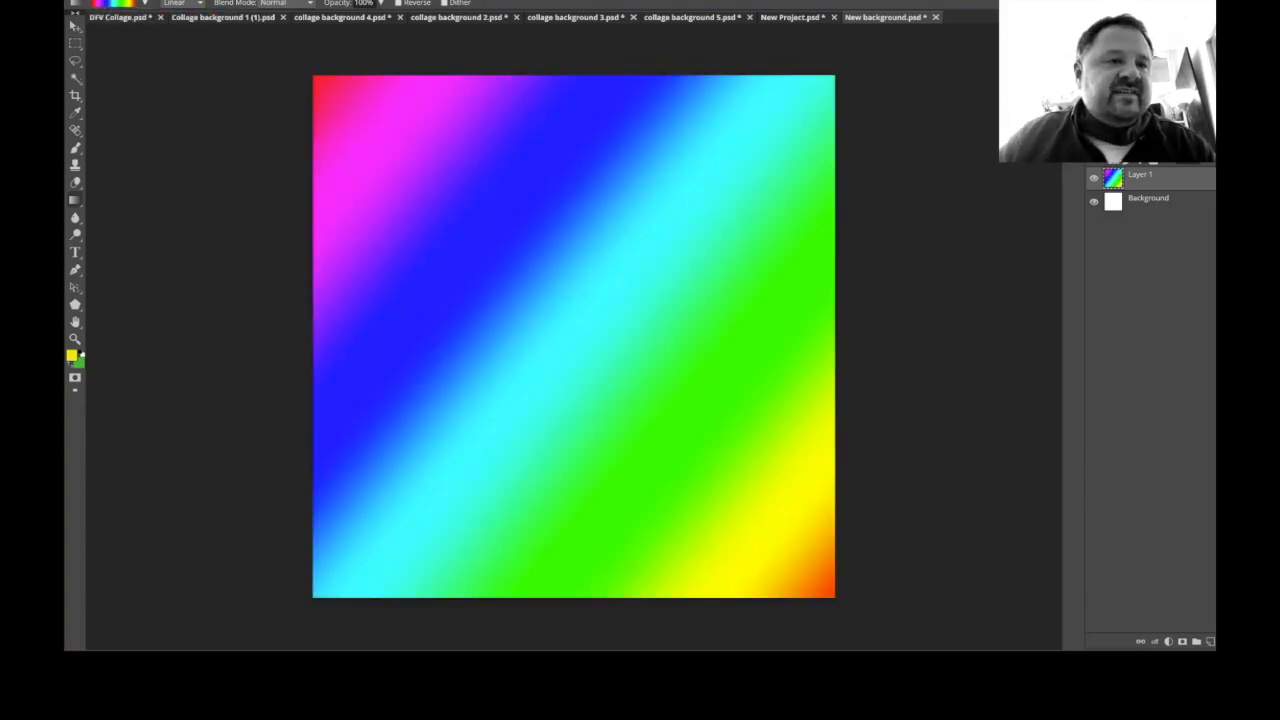
click(145, 4)
click(123, 43)
drag(400, 160, 708, 468)
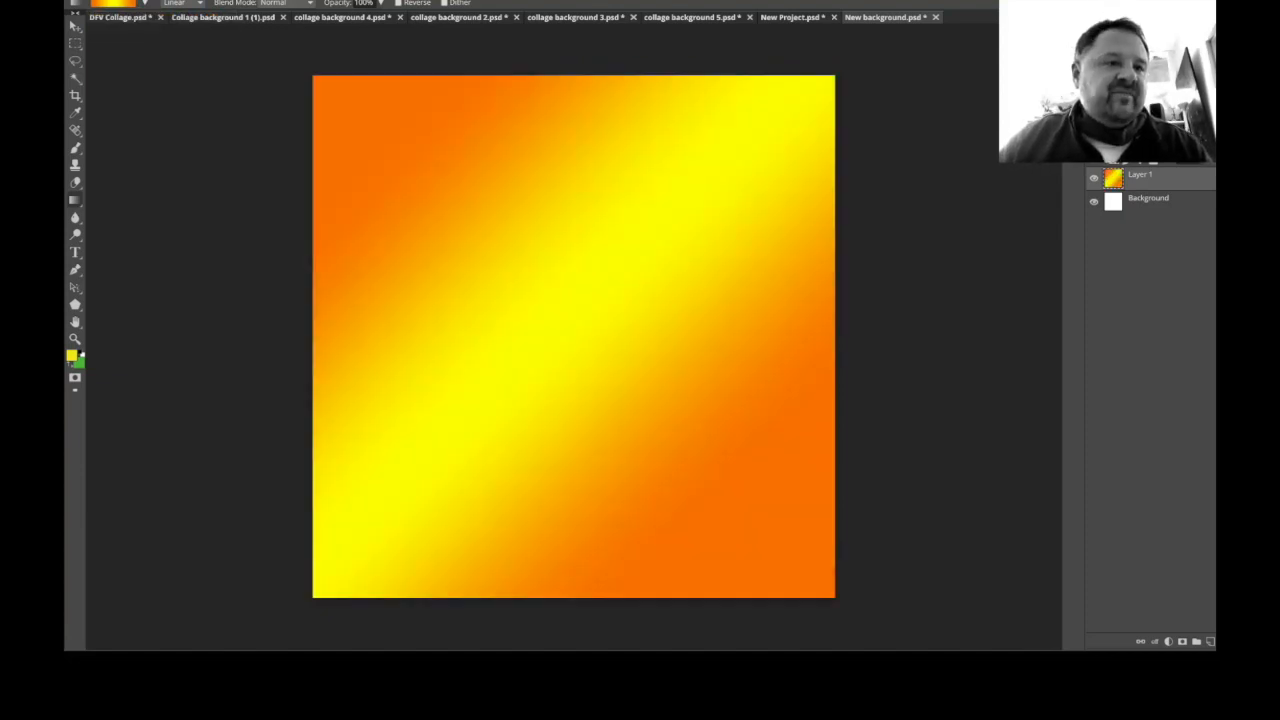
Undo the preset gradients and the vertical linear gradient, back to the reflected yellow-and-green gradient on Layer 1.
key(ctrl+z)
key(ctrl+z)
key(ctrl+z)
key(ctrl+z)
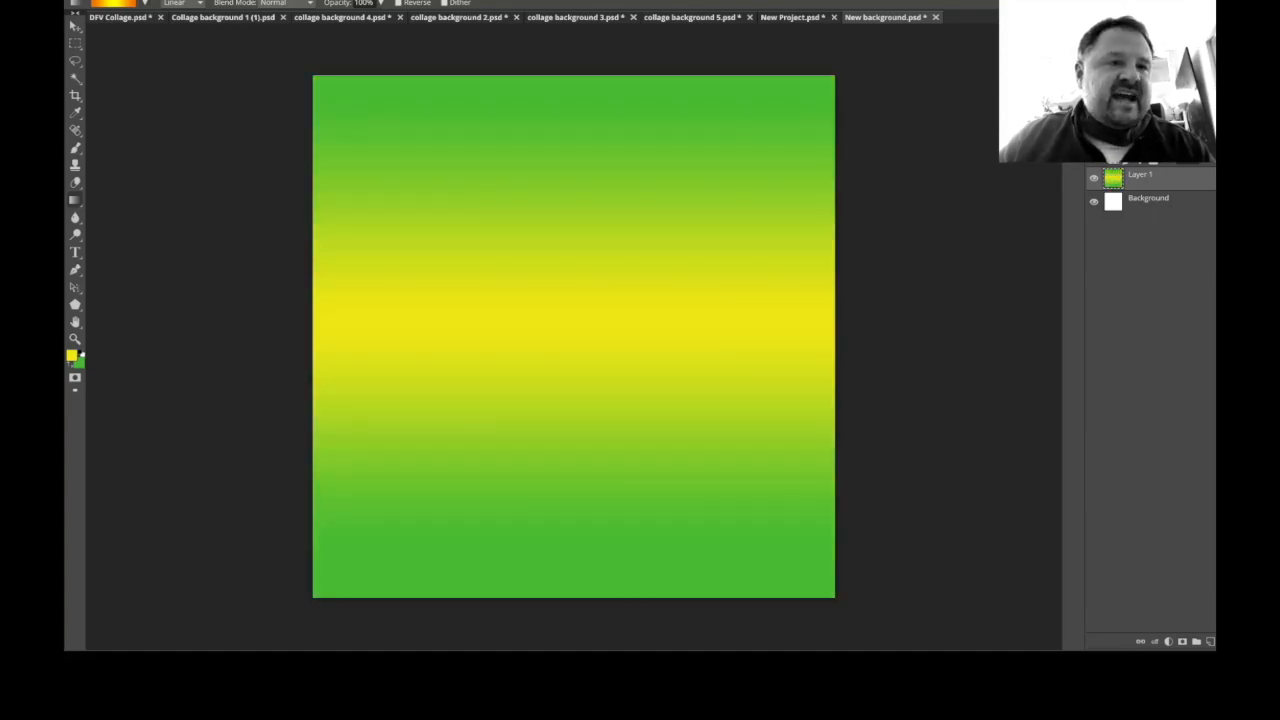
Choose the transparent stripes gradient preset, try it horizontally across Layer 1 and undo the stripes.
click(145, 3)
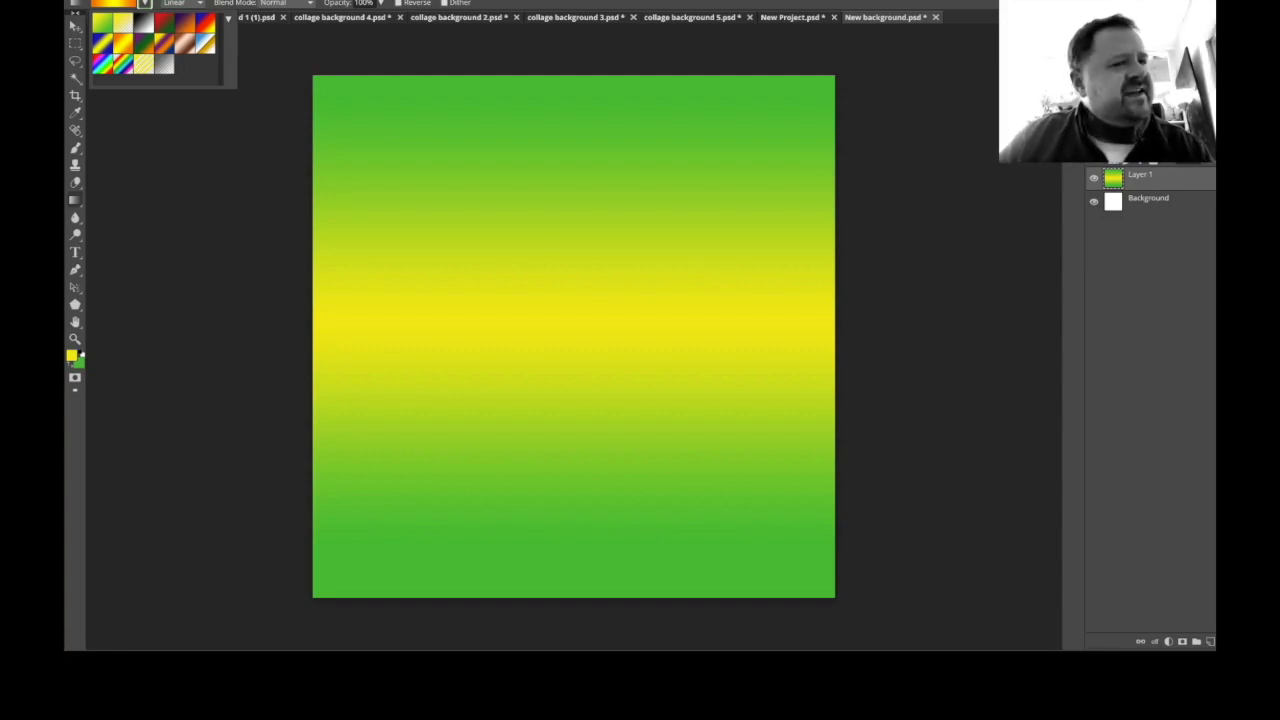
click(144, 64)
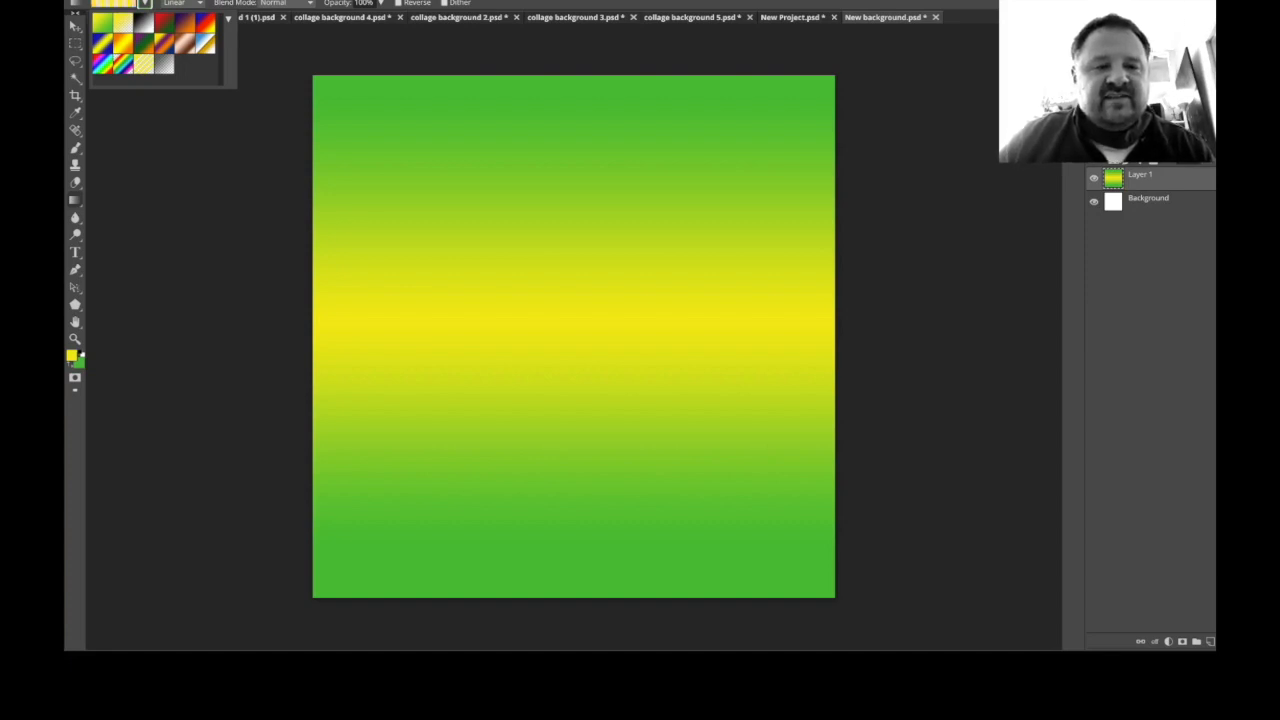
drag(331, 314, 898, 315)
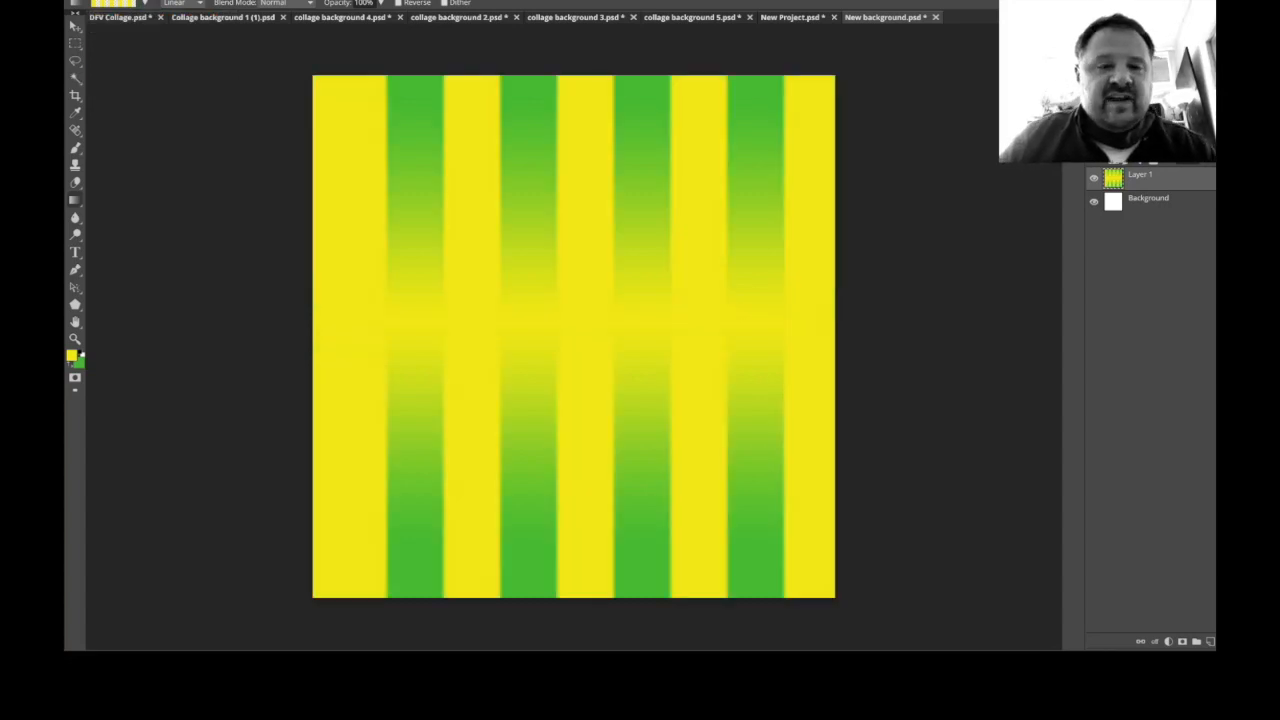
key(ctrl+z)
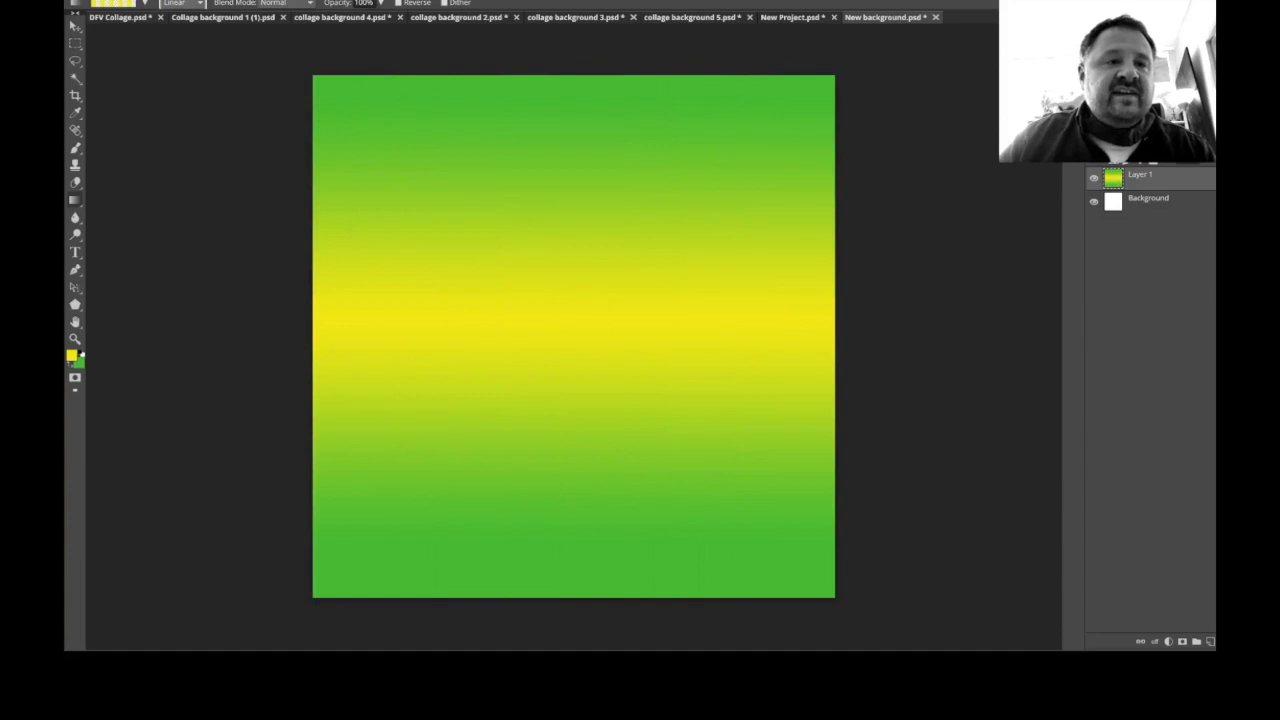
Try yellow Reflected stripes and horizontal Linear stripes directly on Layer 1, and undo them all.
click(181, 48)
drag(548, 312, 860, 312)
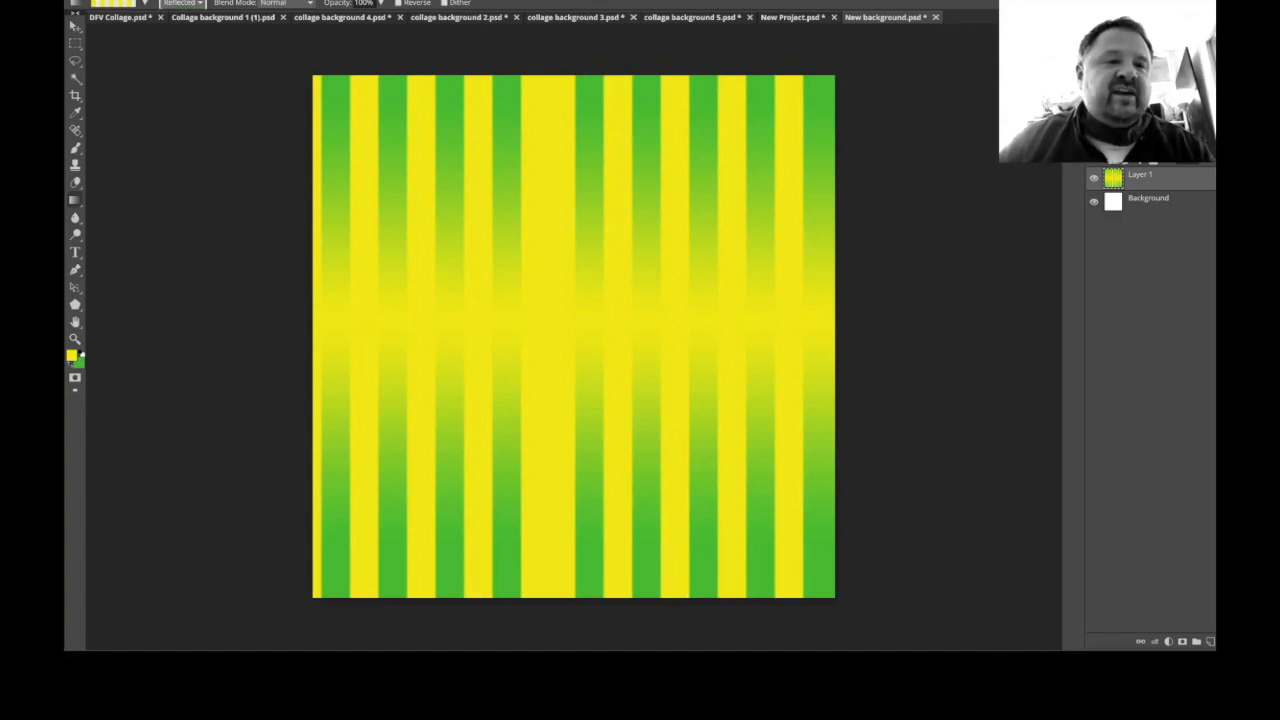
click(180, 14)
drag(331, 309, 818, 309)
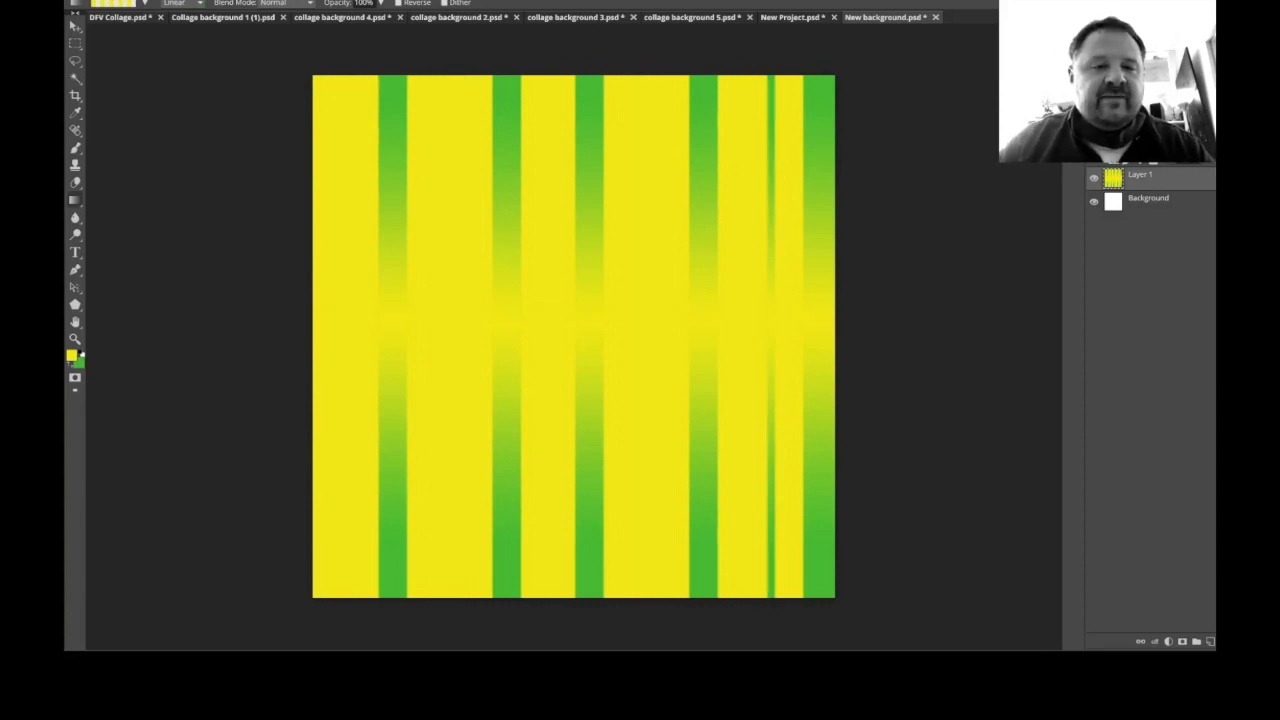
key(ctrl+z)
key(ctrl+z)
drag(339, 334, 823, 334)
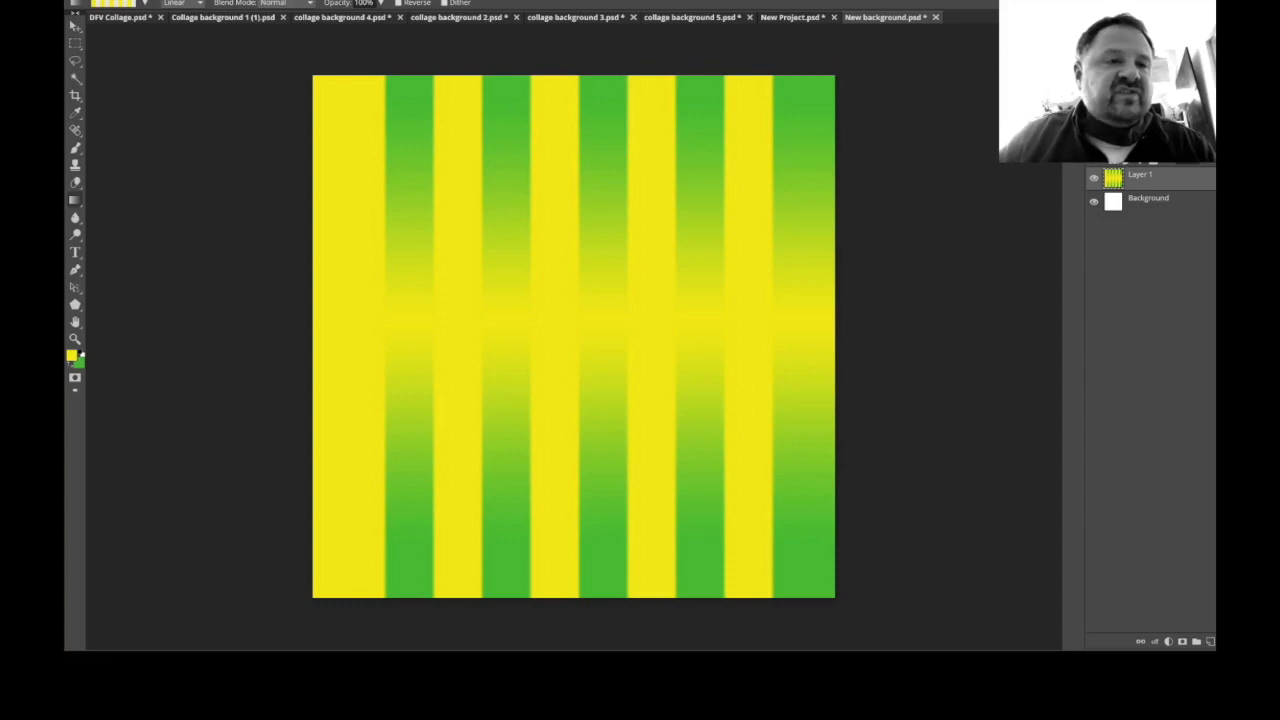
key(ctrl+z)
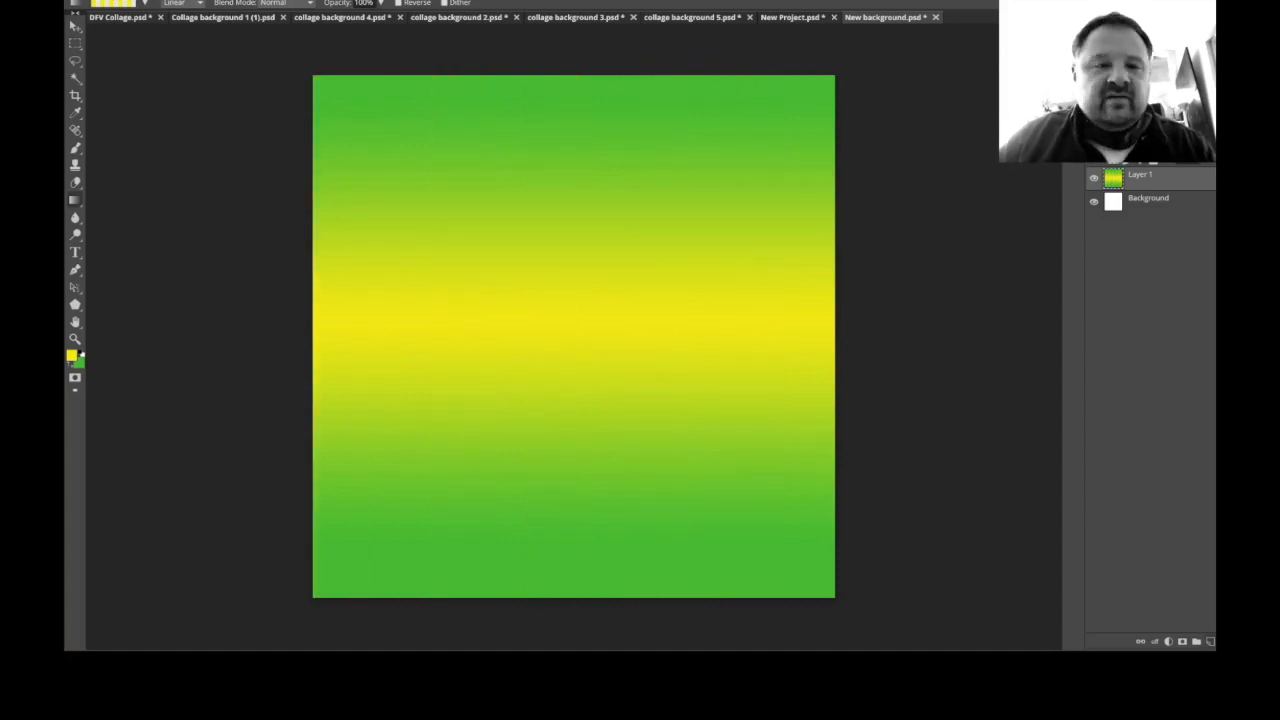
Add a new layer above Layer 1, try horizontal stripes on it, and replace them with Radial yellow rings from the canvas centre past the upper-right corner.
click(1209, 641)
drag(365, 345, 840, 345)
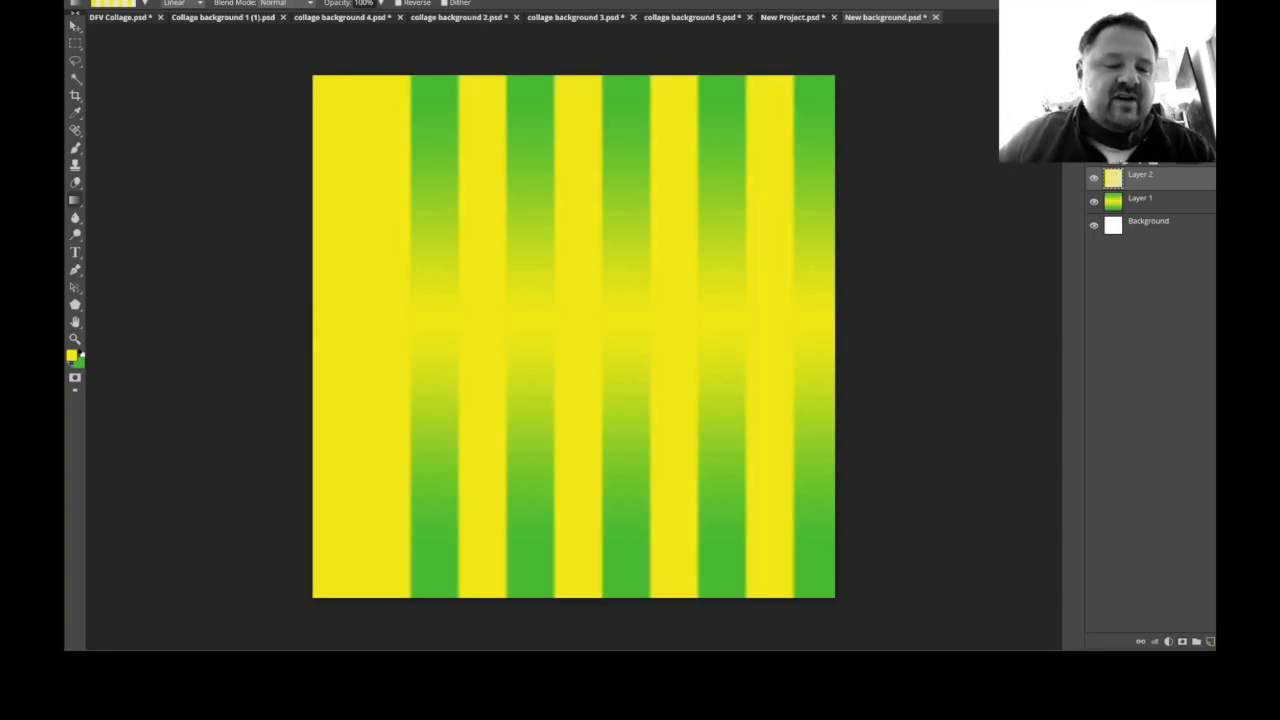
key(ctrl+z)
drag(187, 326, 769, 326)
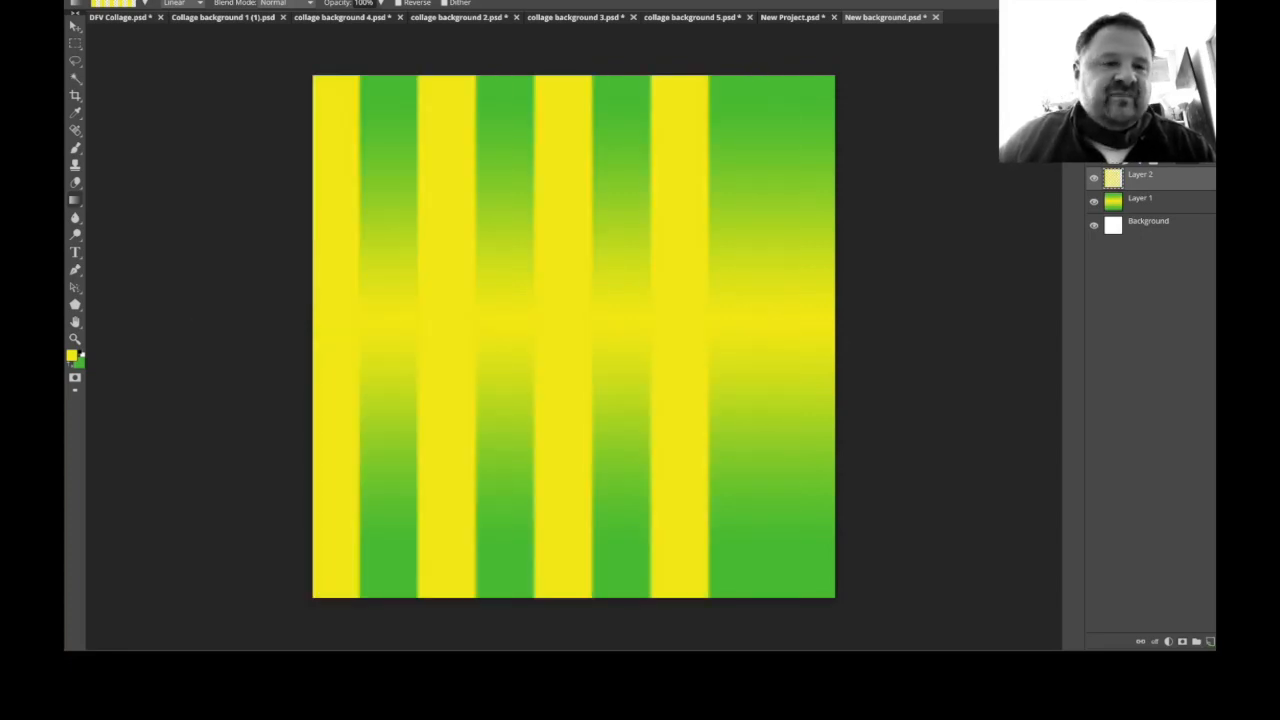
key(ctrl+z)
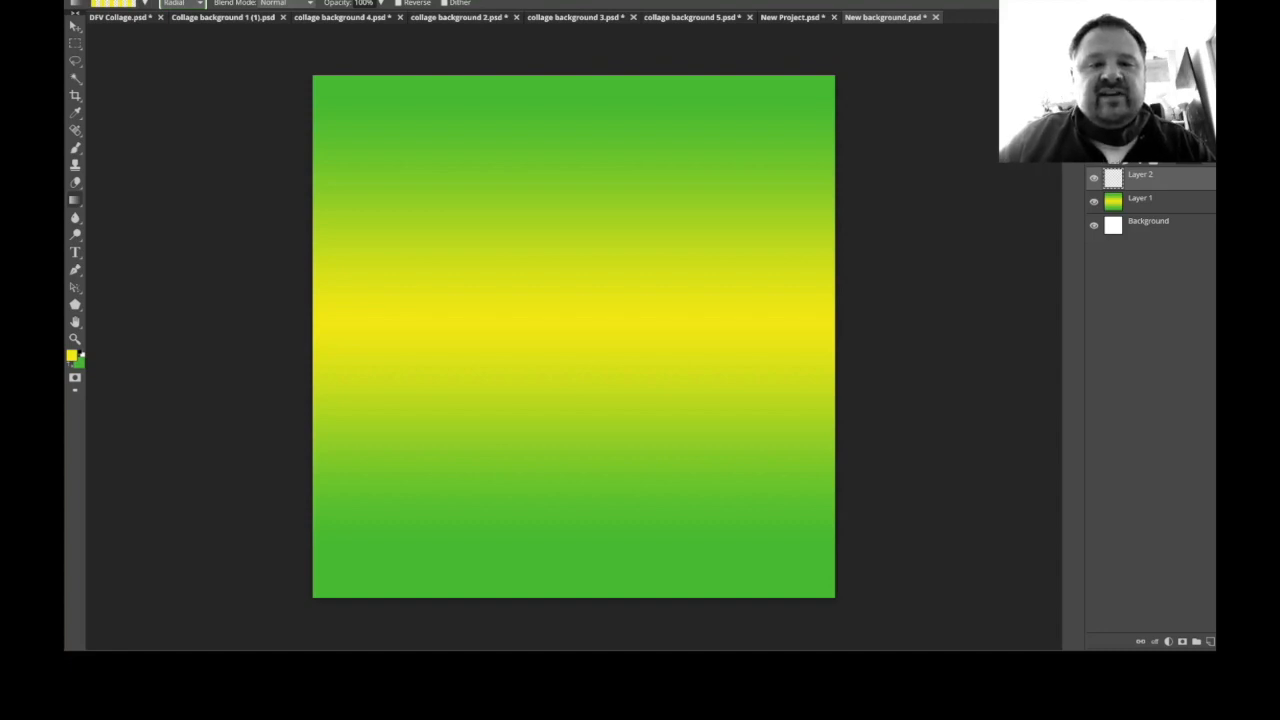
drag(571, 318, 733, 157)
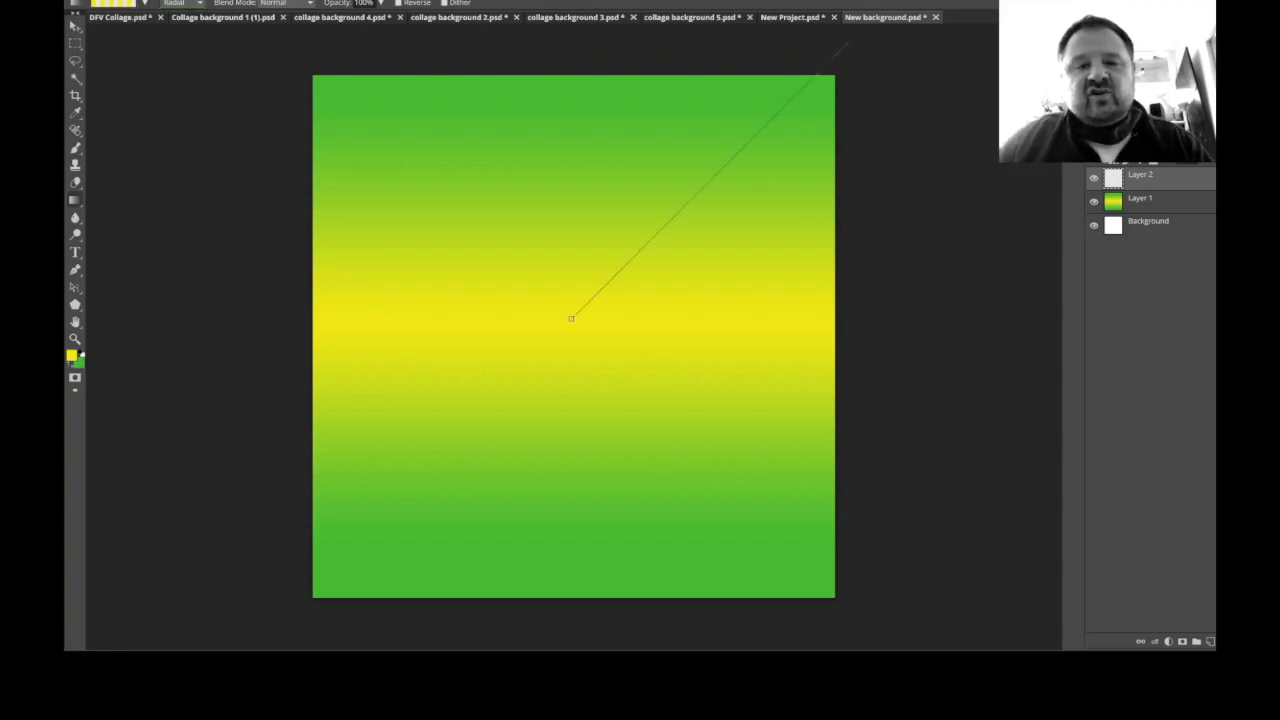
drag(845, 44, 845, 44)
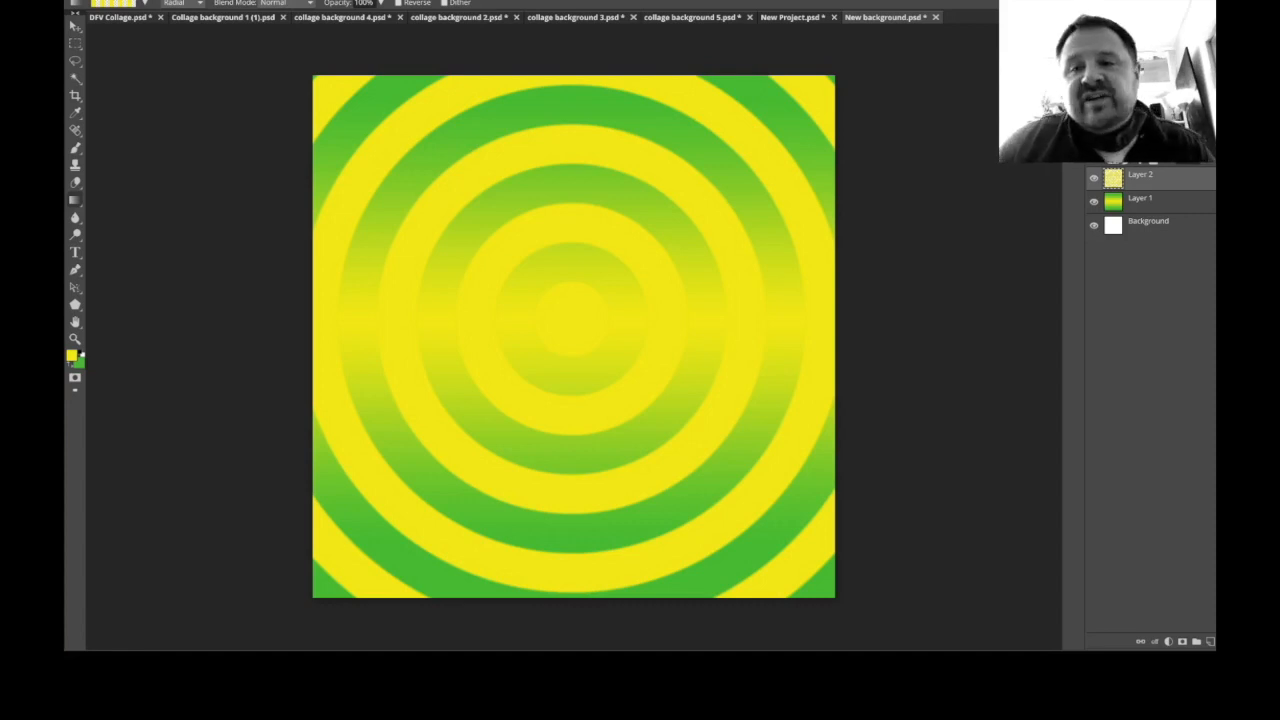
Compare the background with the rings on Layer 2 and the gradient on Layer 1 hidden and shown in turn.
click(1094, 178)
click(1094, 178)
click(1094, 178)
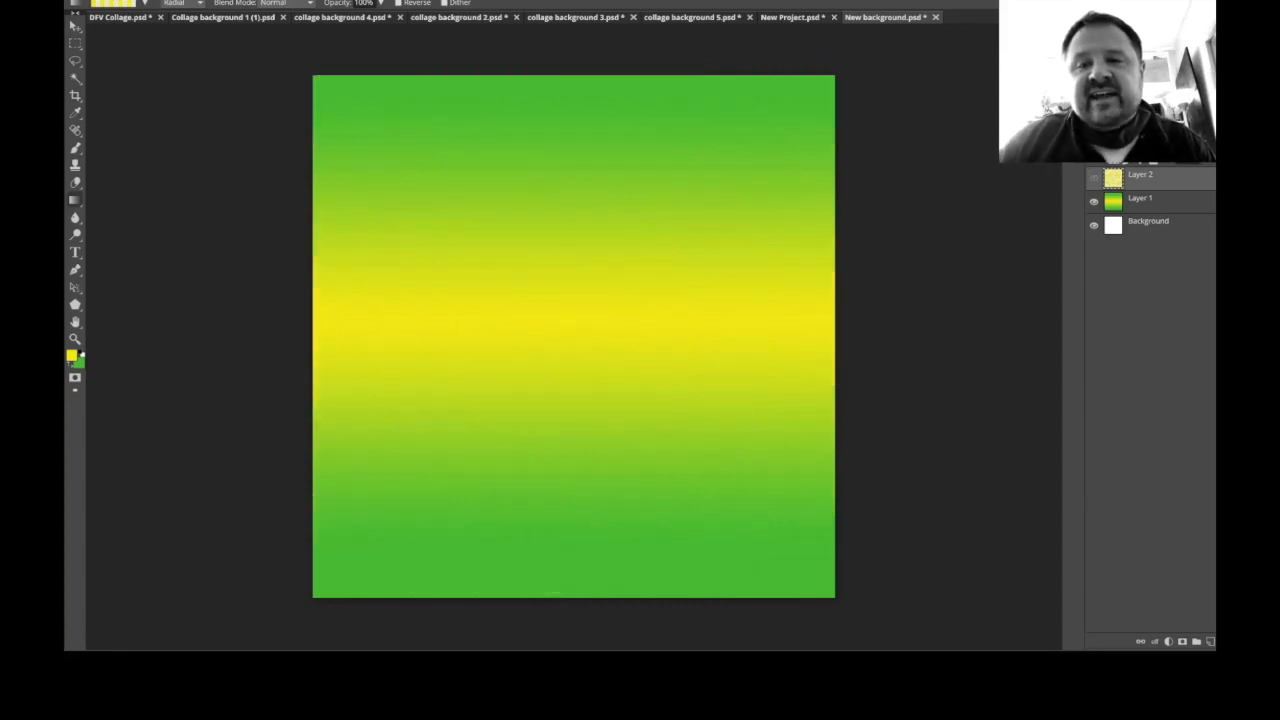
click(1094, 178)
click(1094, 178)
click(1094, 178)
click(1094, 202)
click(1094, 202)
click(1094, 178)
click(1094, 178)
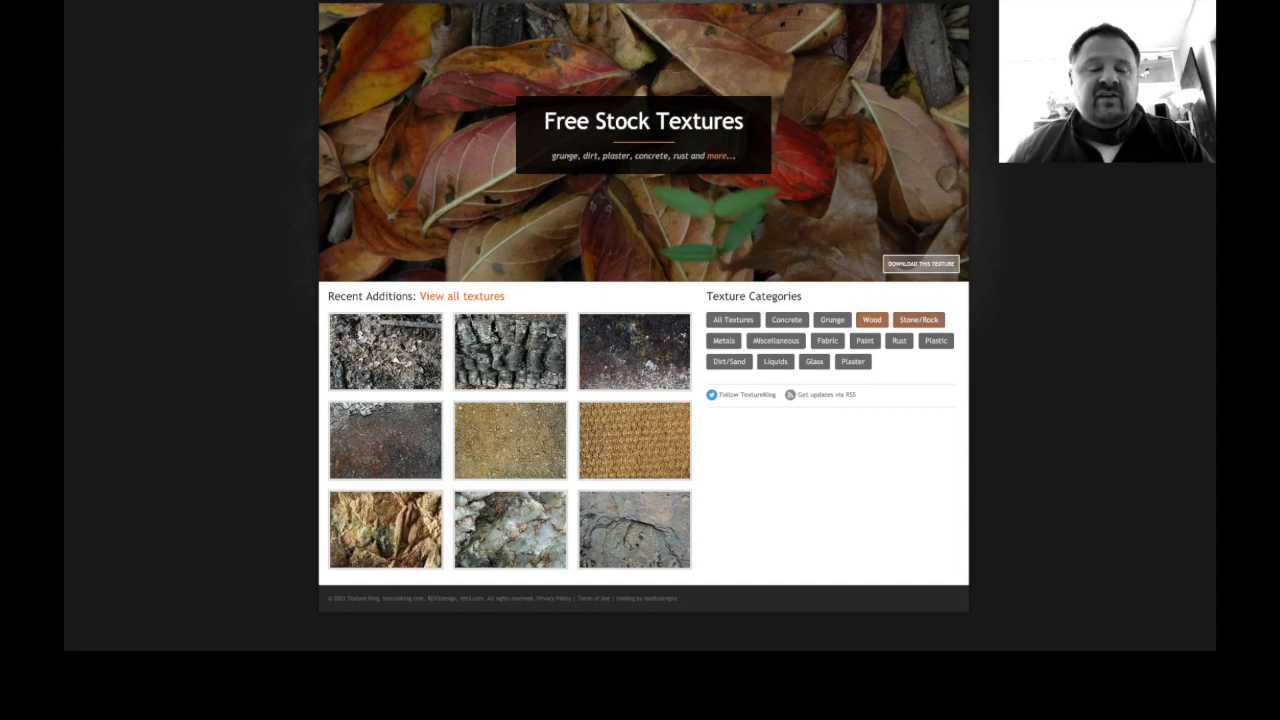
Open the Stone/Rock texture category and look over its first page of stock textures.
click(918, 319)
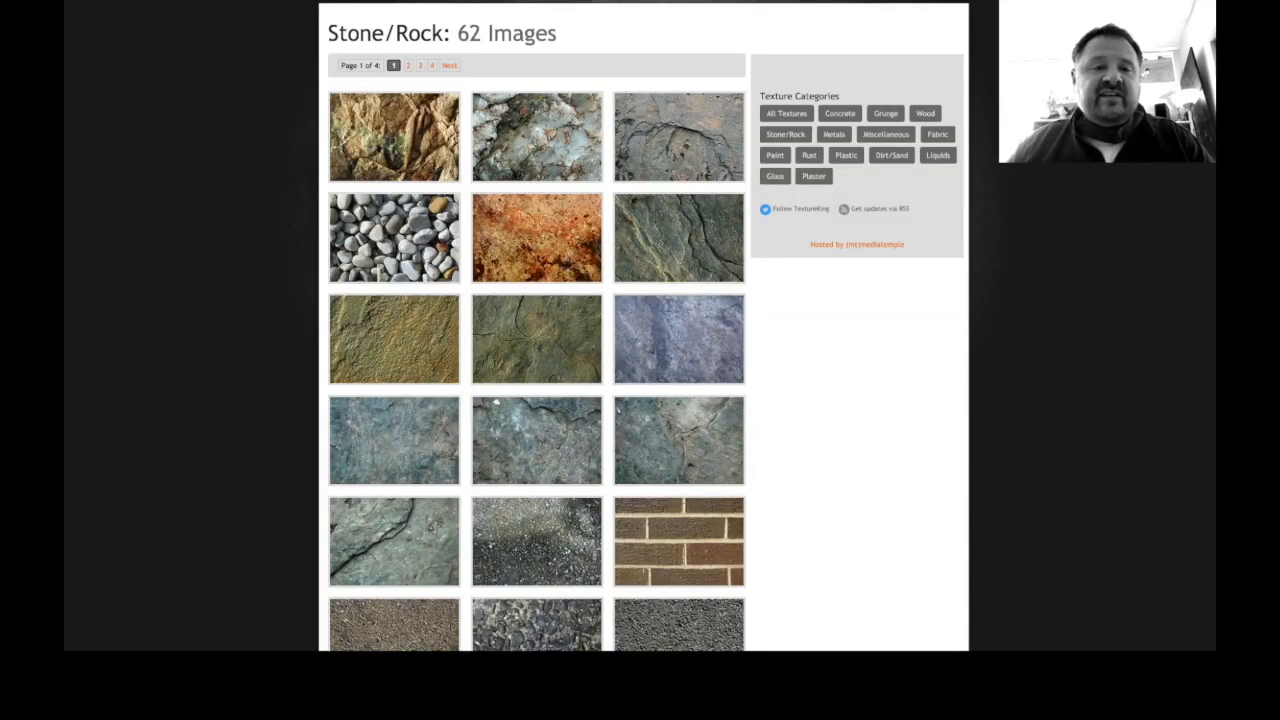
scroll(537, 350, down, 3)
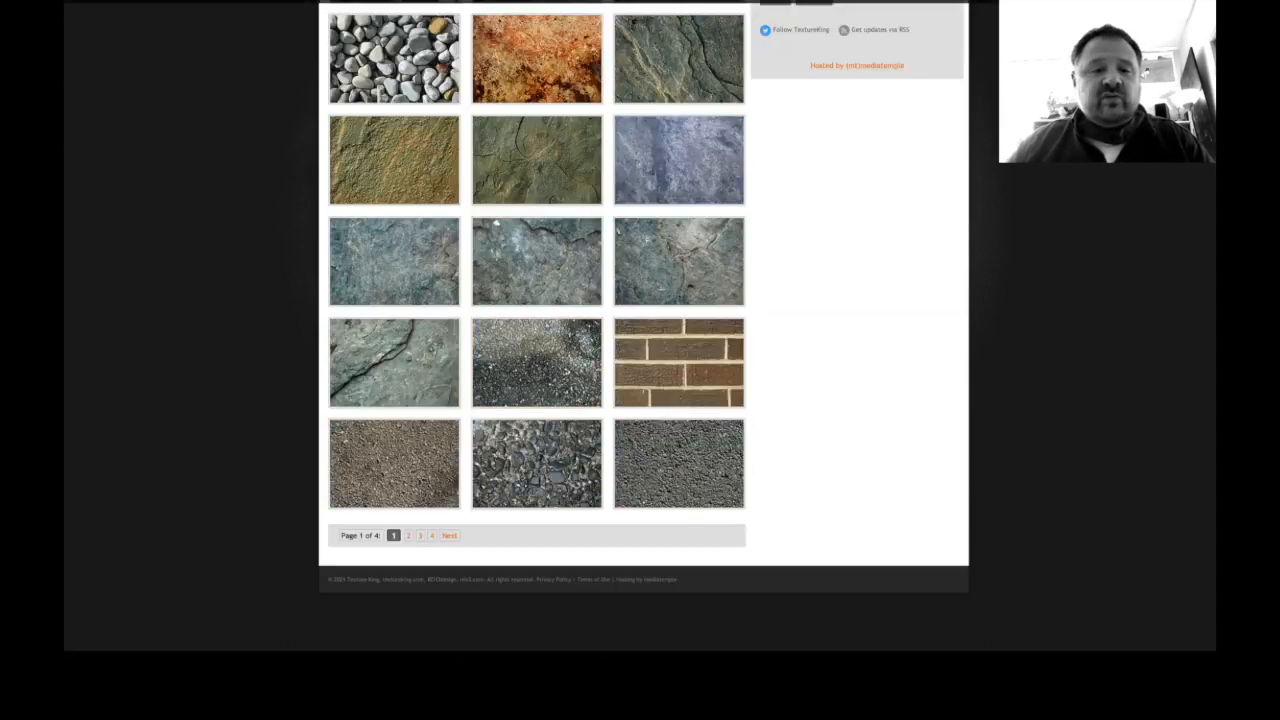
scroll(537, 463, up, 2)
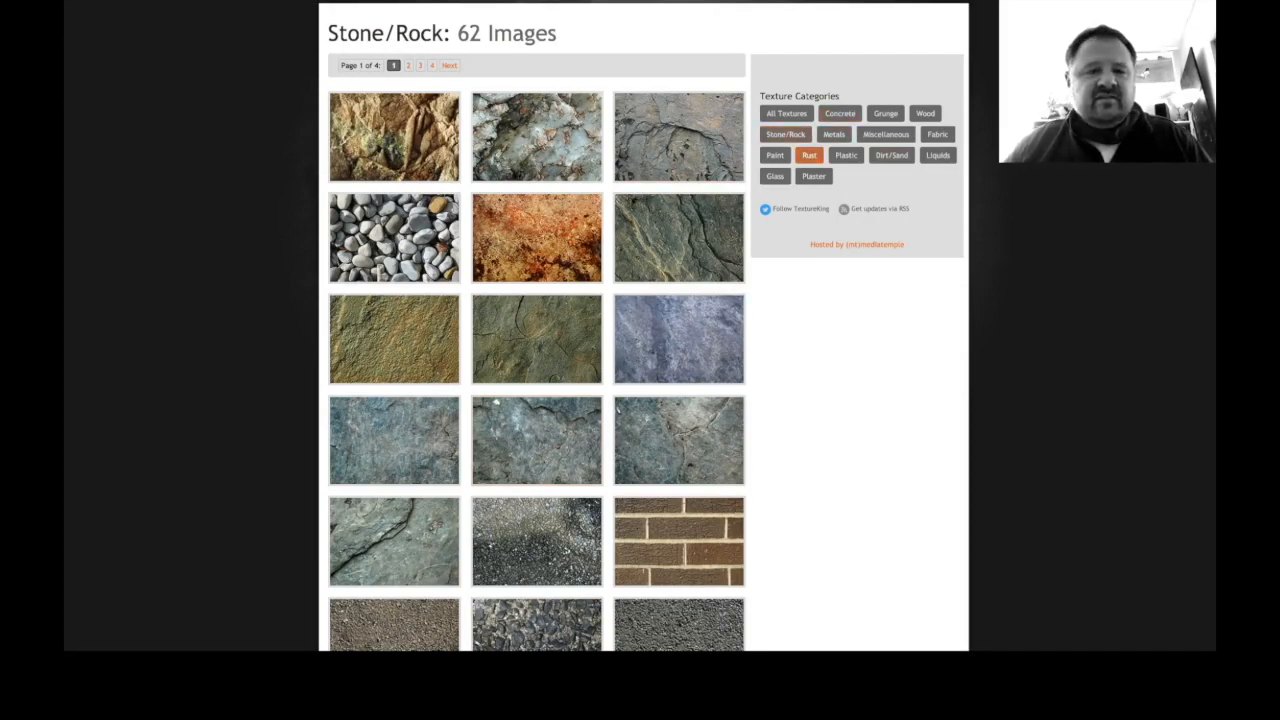
scroll(400, 300, down, 3)
scroll(400, 300, up, 2)
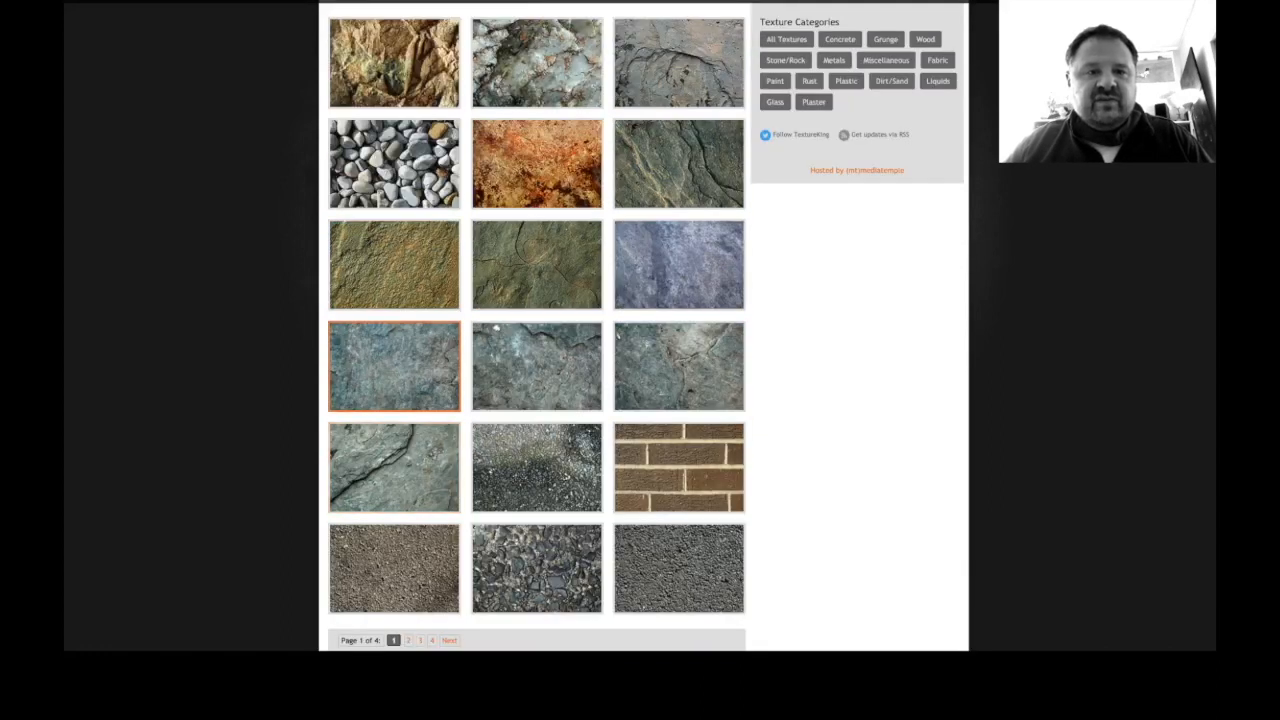
click(394, 264)
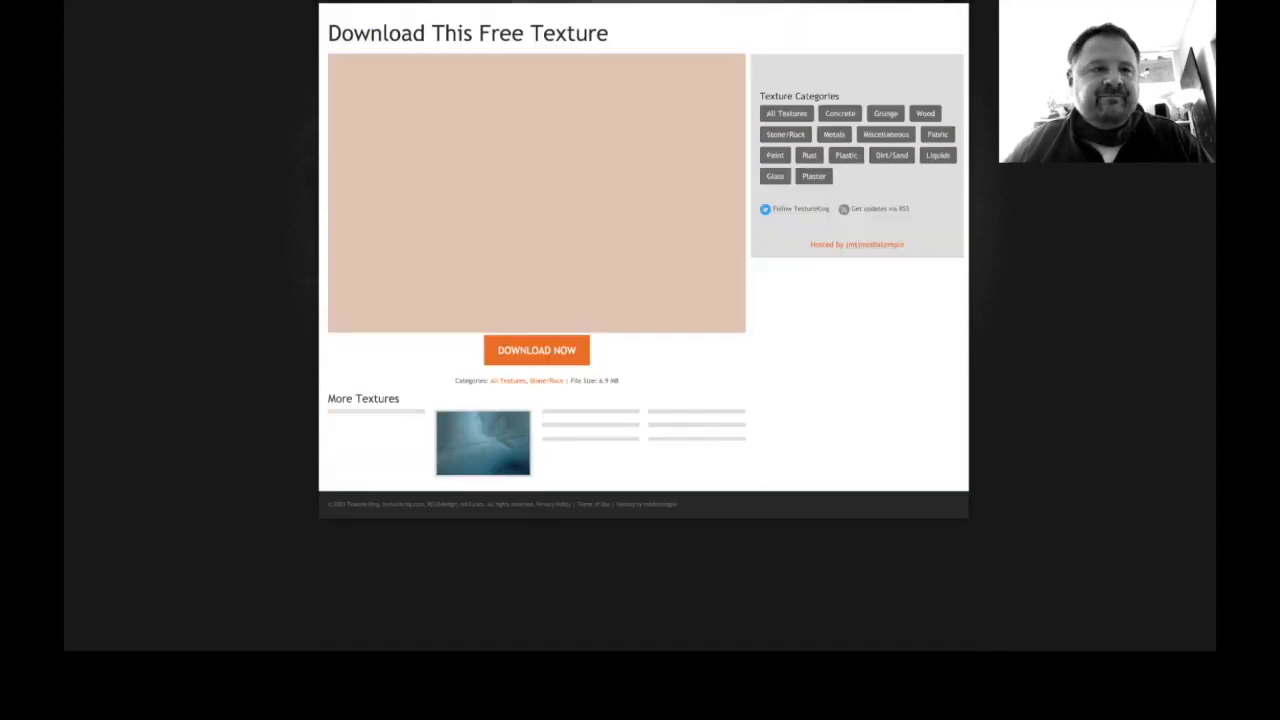
key(alt+Left)
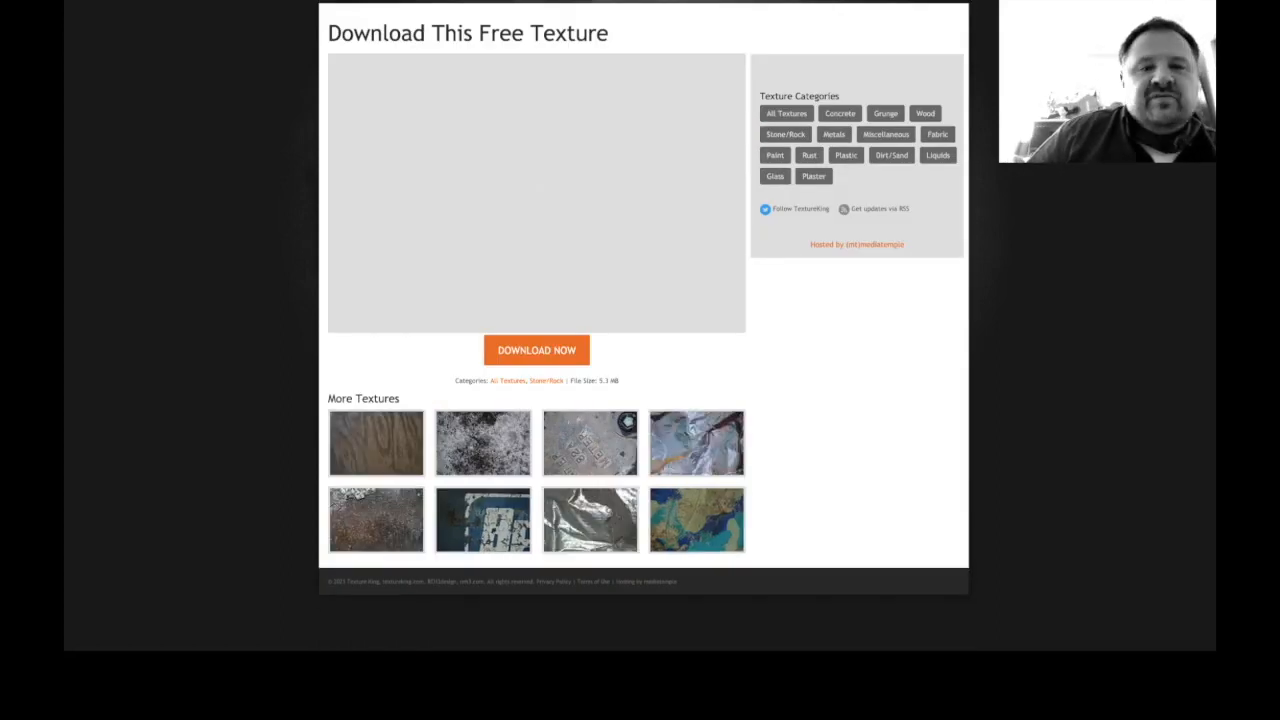
key(alt+Left)
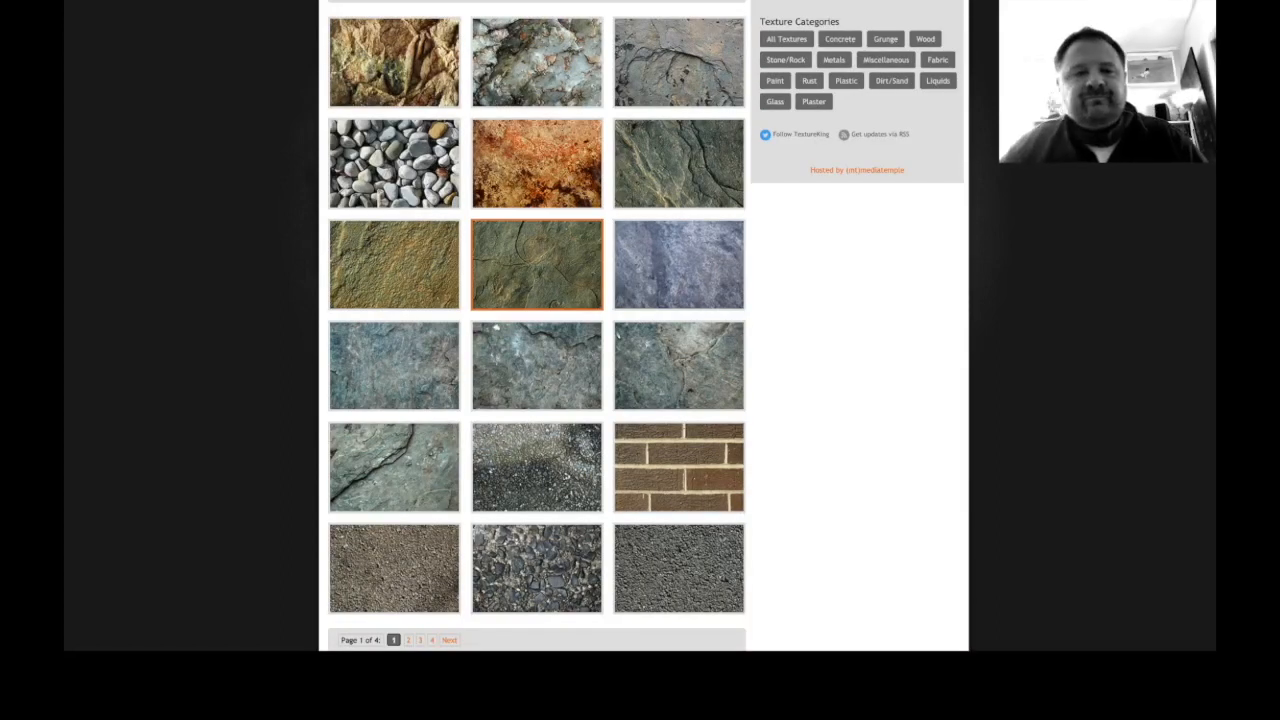
Copy the dark green cracked rock texture at full size and paste it into New background.psd above Layer 2.
click(537, 264)
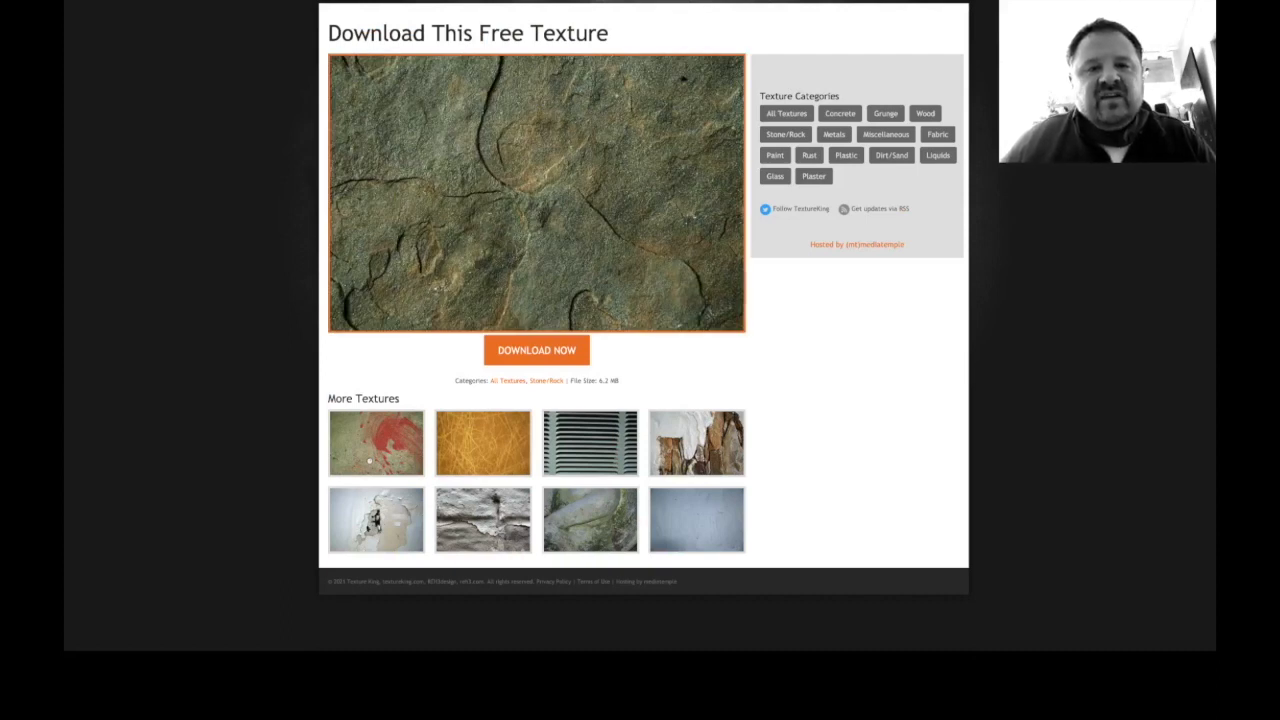
click(537, 264)
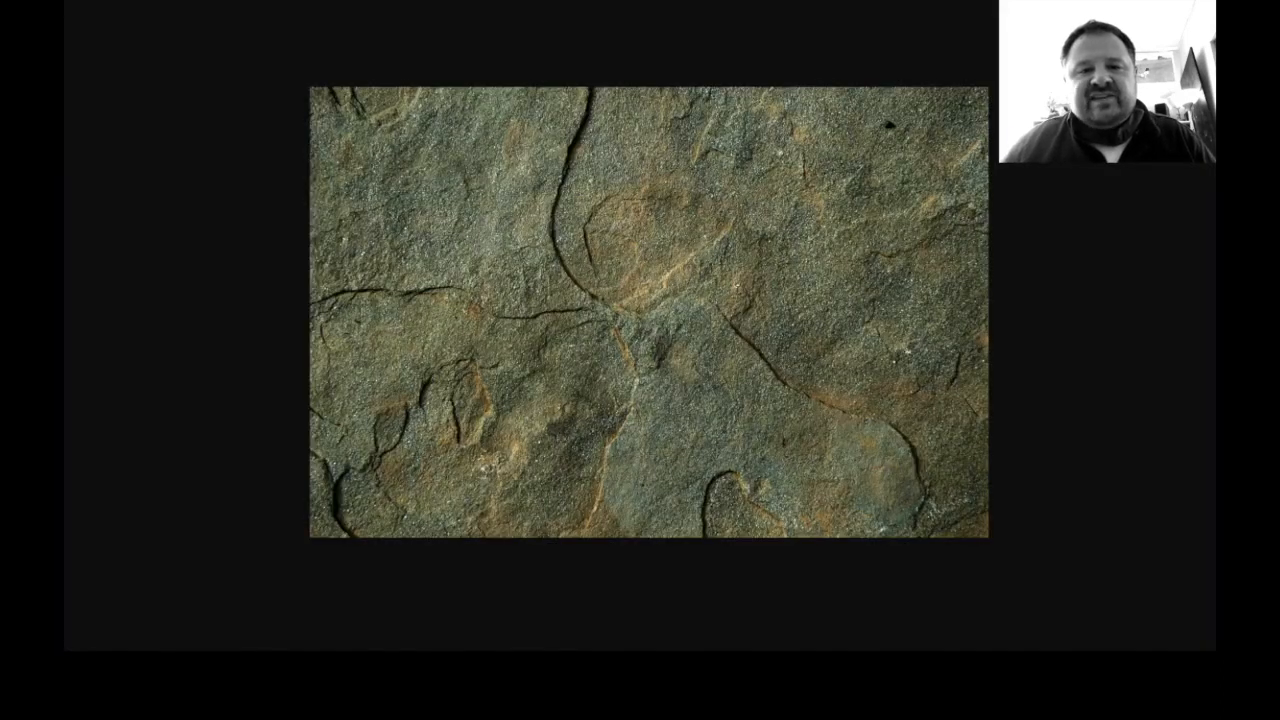
click(760, 430)
click(760, 430)
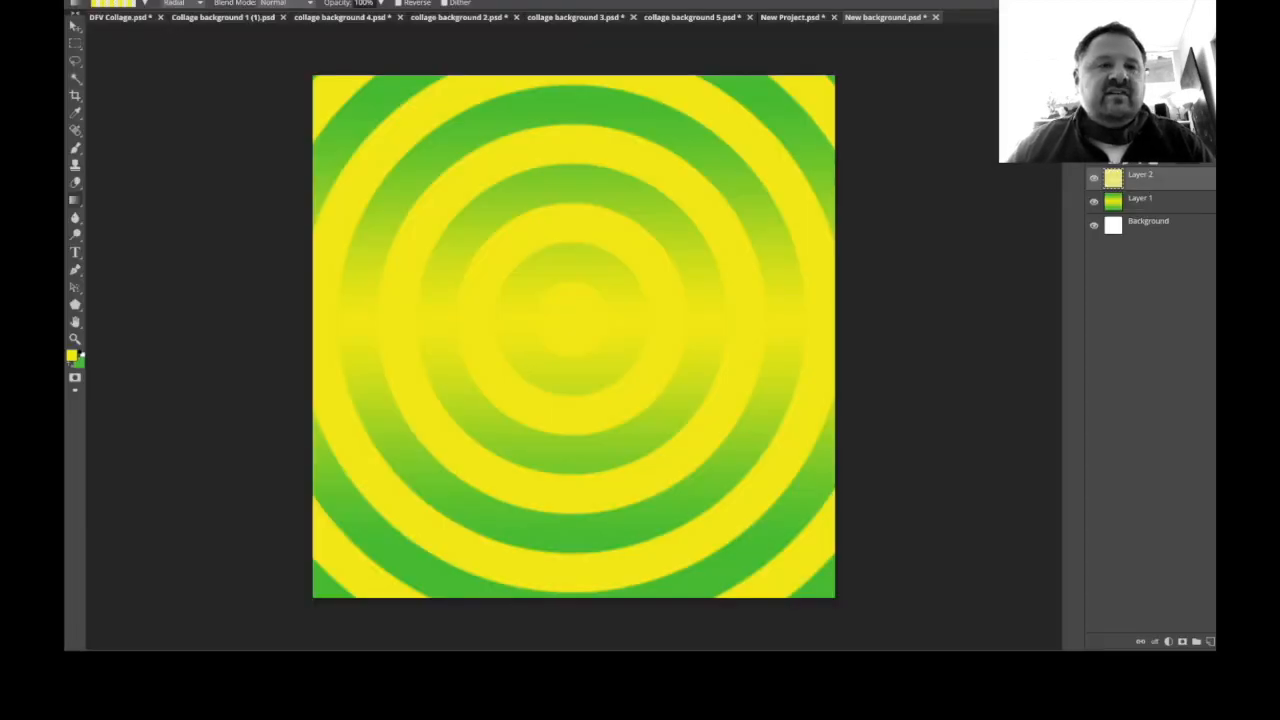
click(99, 1)
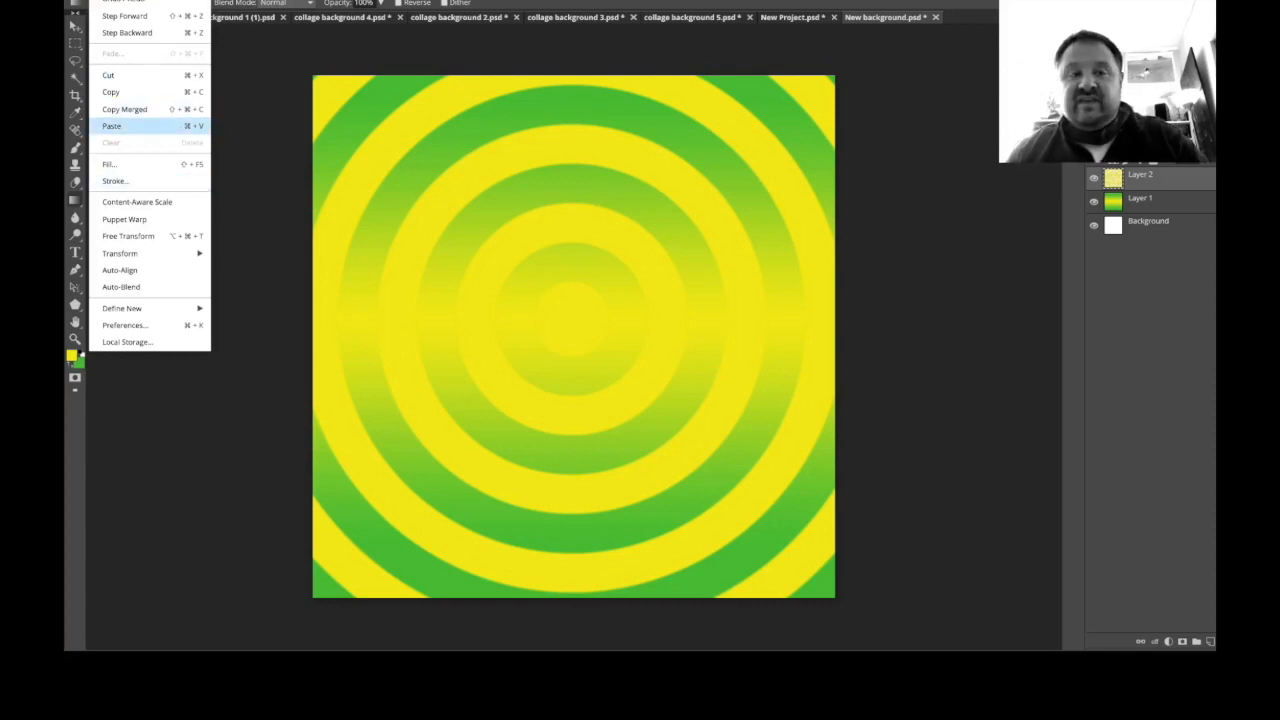
click(125, 126)
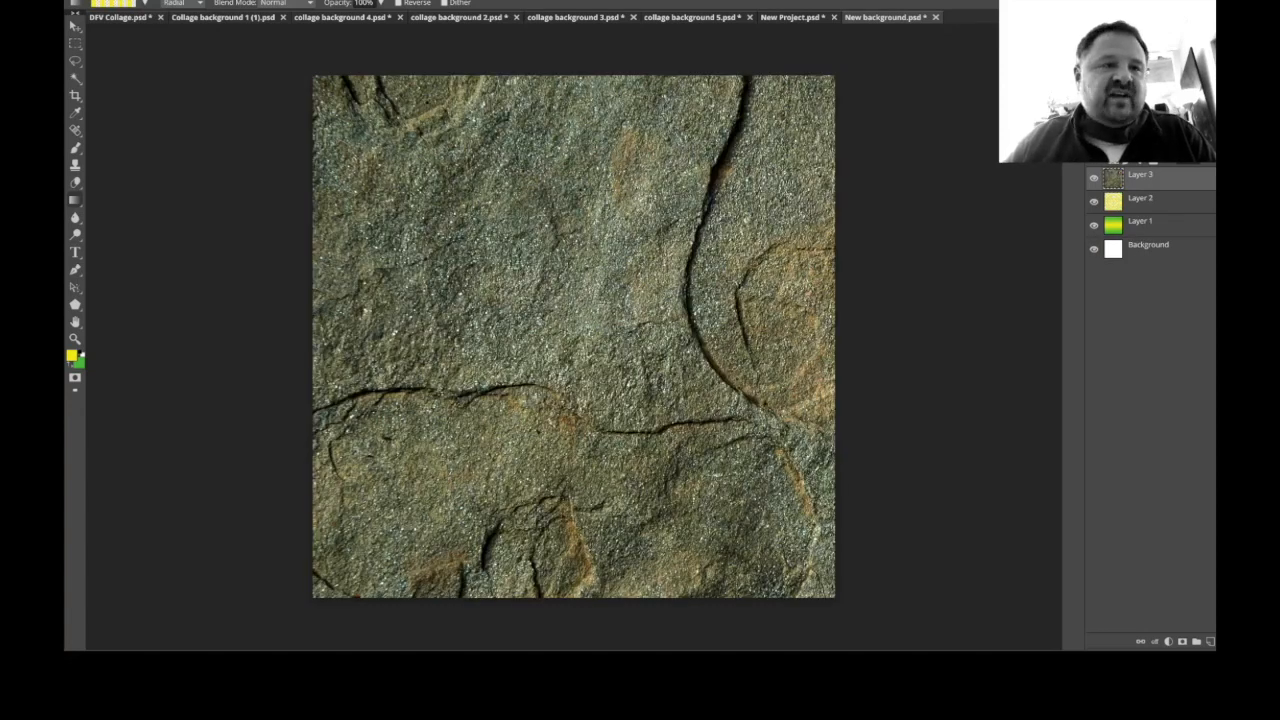
Move the pasted rock texture until its upper-left corner sits just inside the canvas's upper-left corner.
click(75, 25)
drag(640, 360, 507, 360)
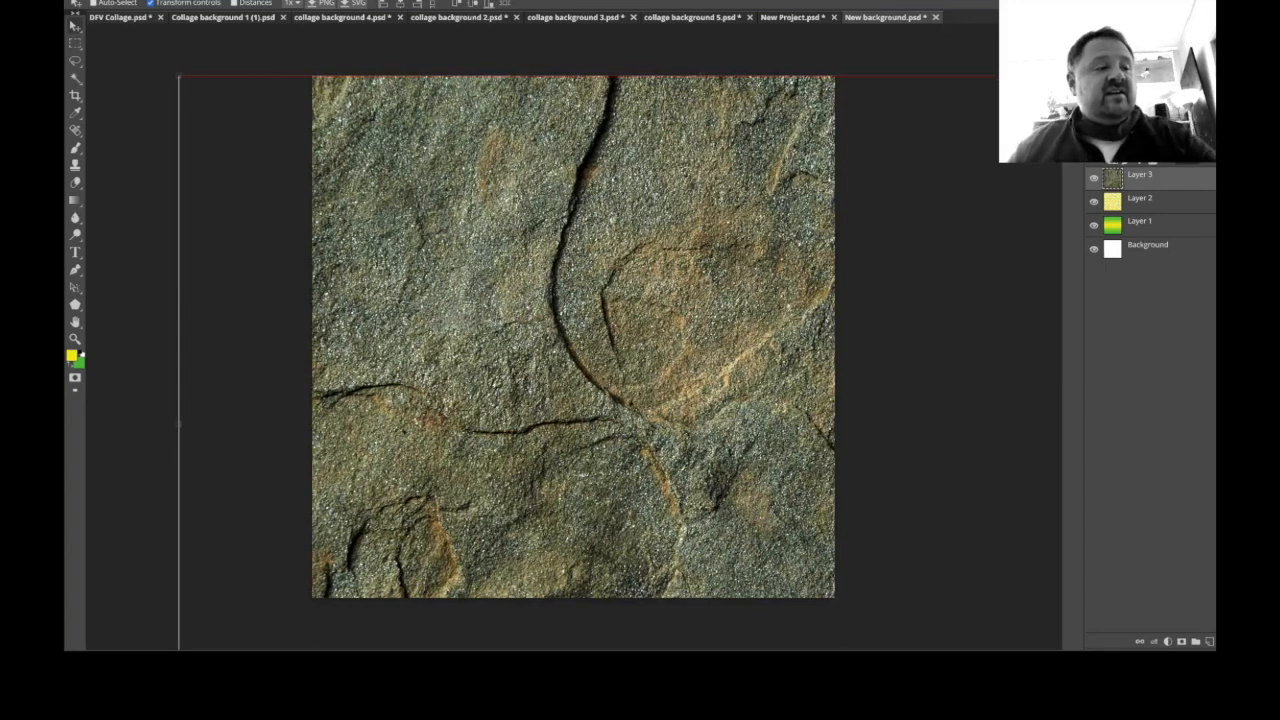
drag(507, 360, 509, 360)
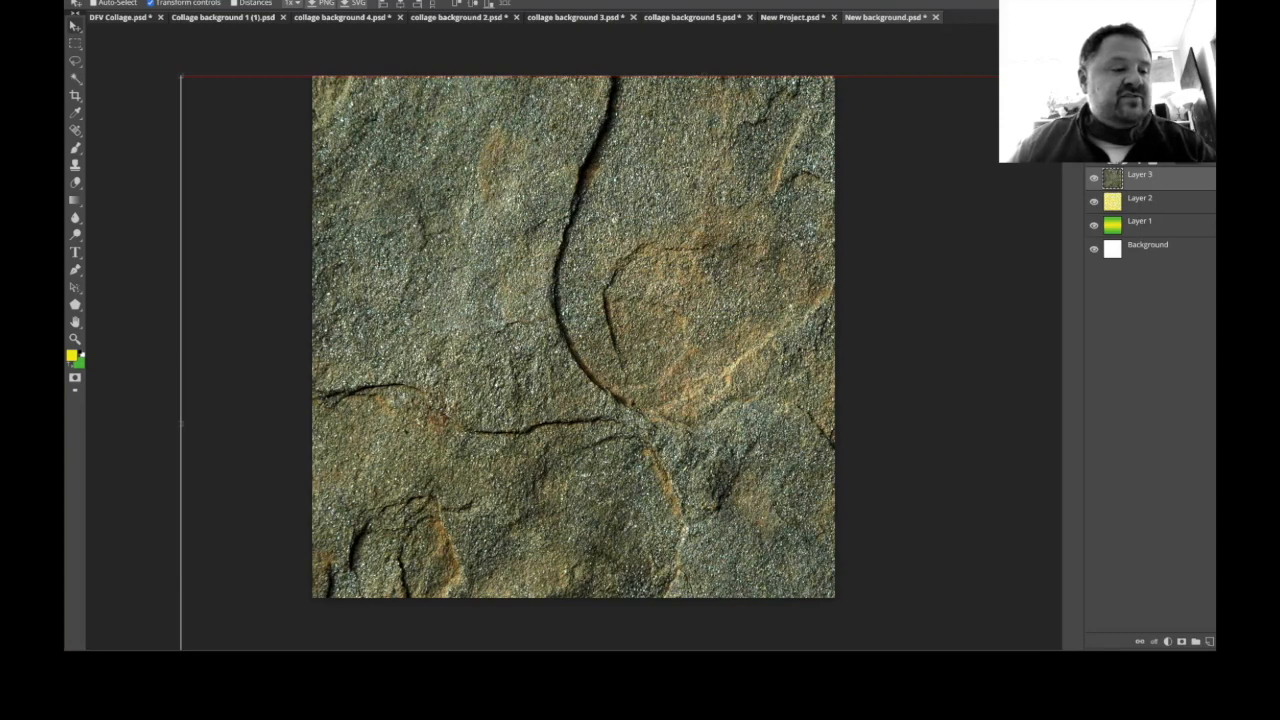
drag(509, 360, 357, 255)
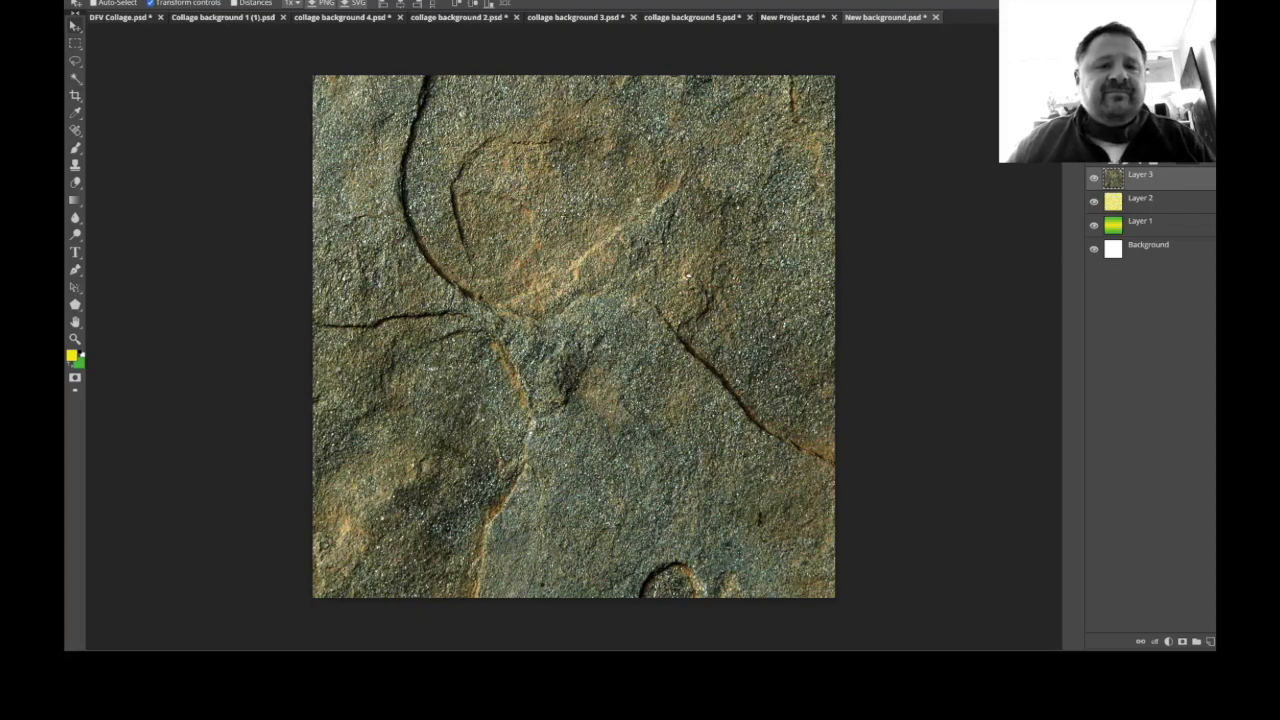
drag(688, 277, 1012, 391)
Scale the rock texture to about 81% with the transform controls and place it so it covers the whole canvas.
click(151, 3)
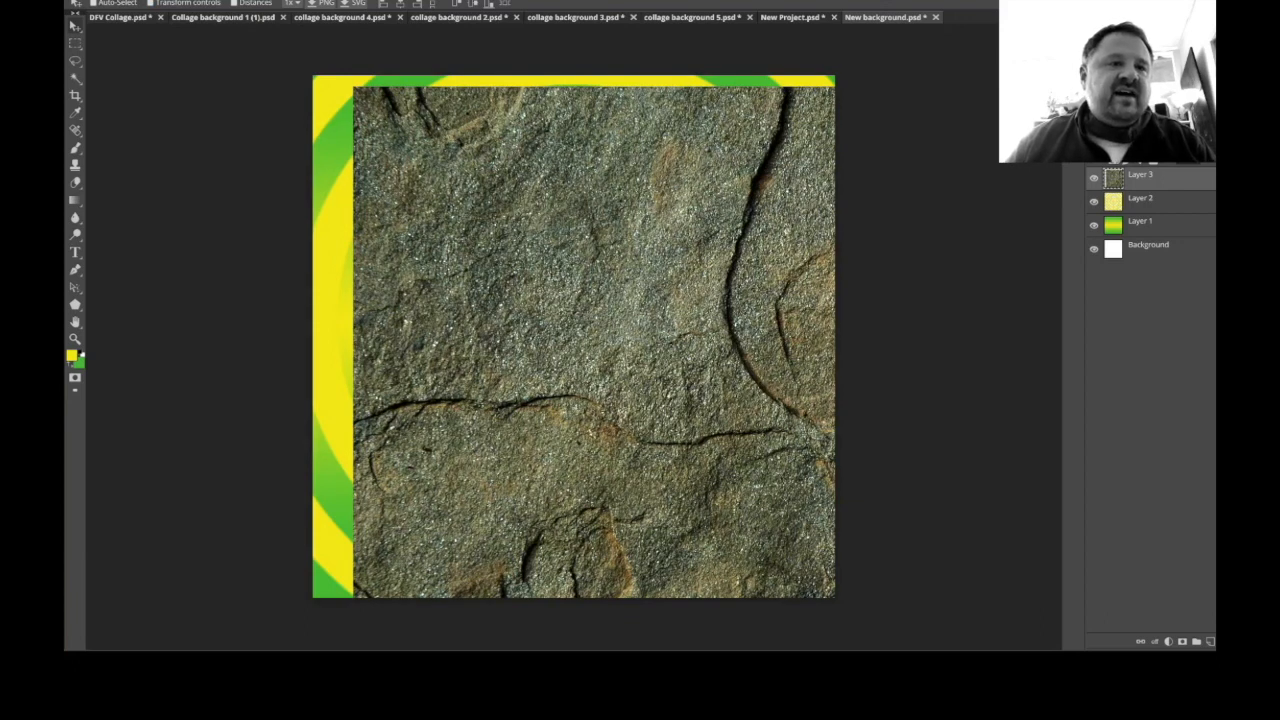
click(151, 3)
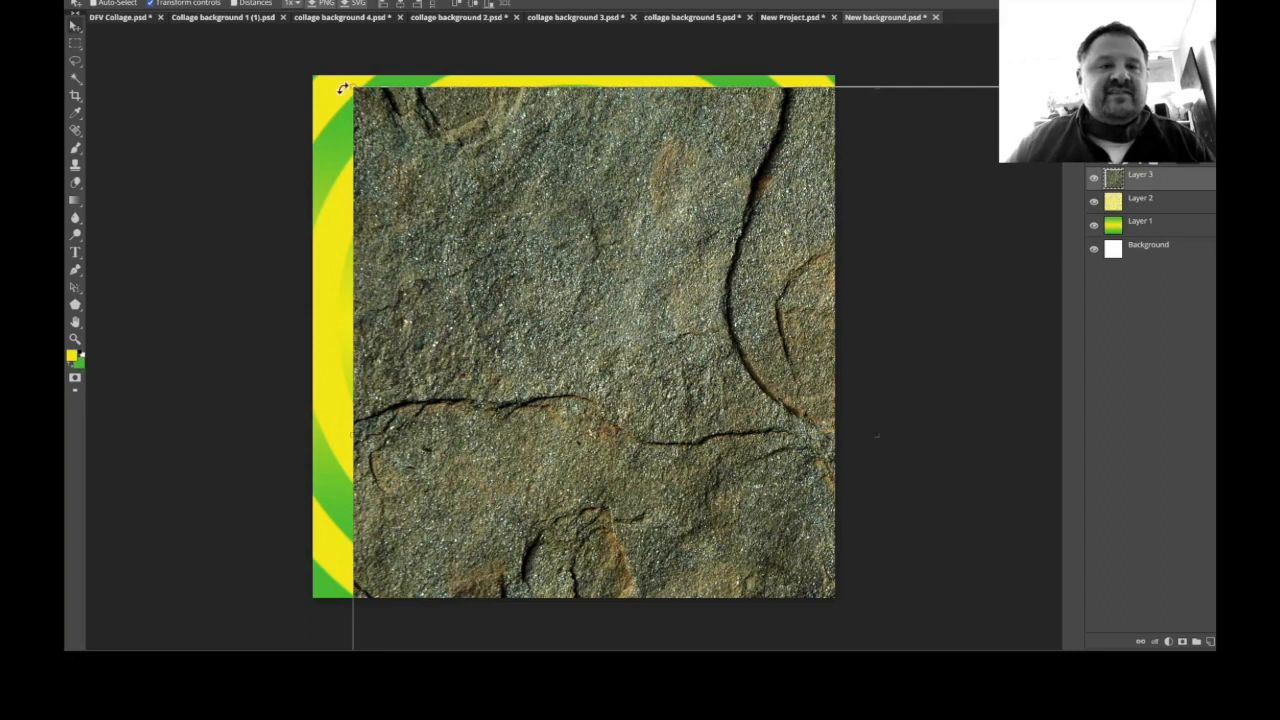
drag(342, 88, 175, 48)
drag(600, 350, 618, 354)
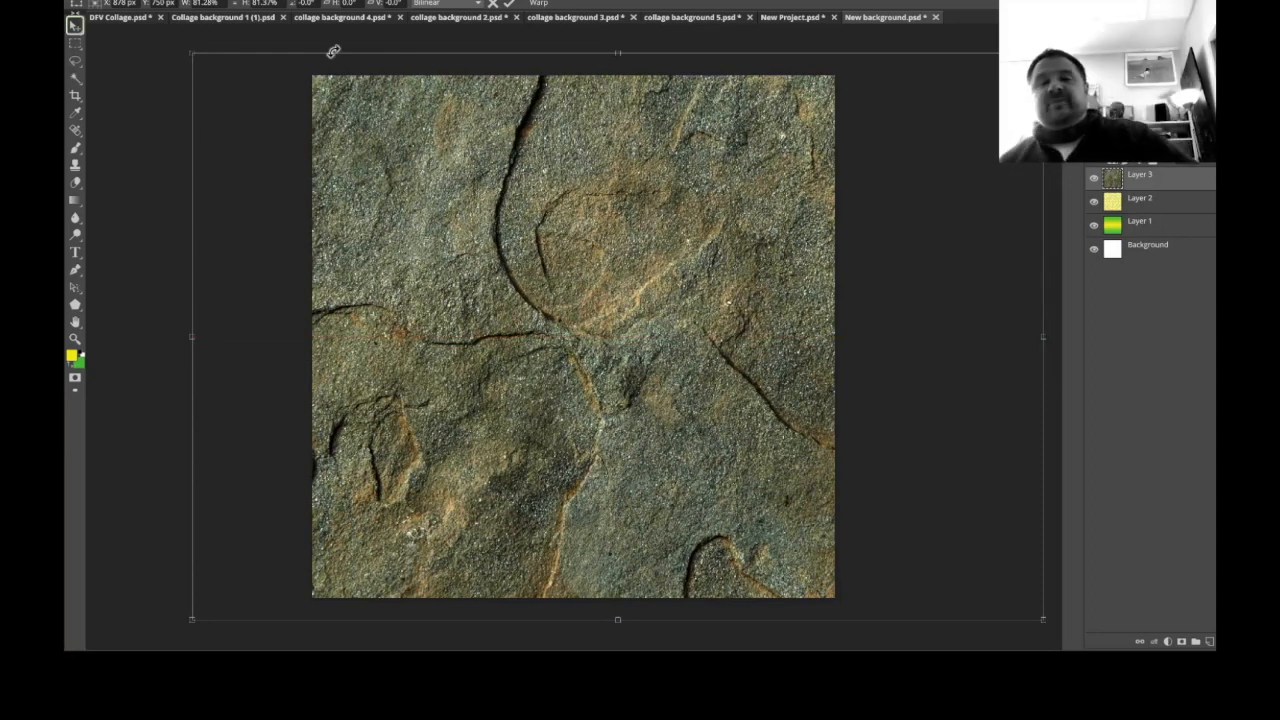
key(Return)
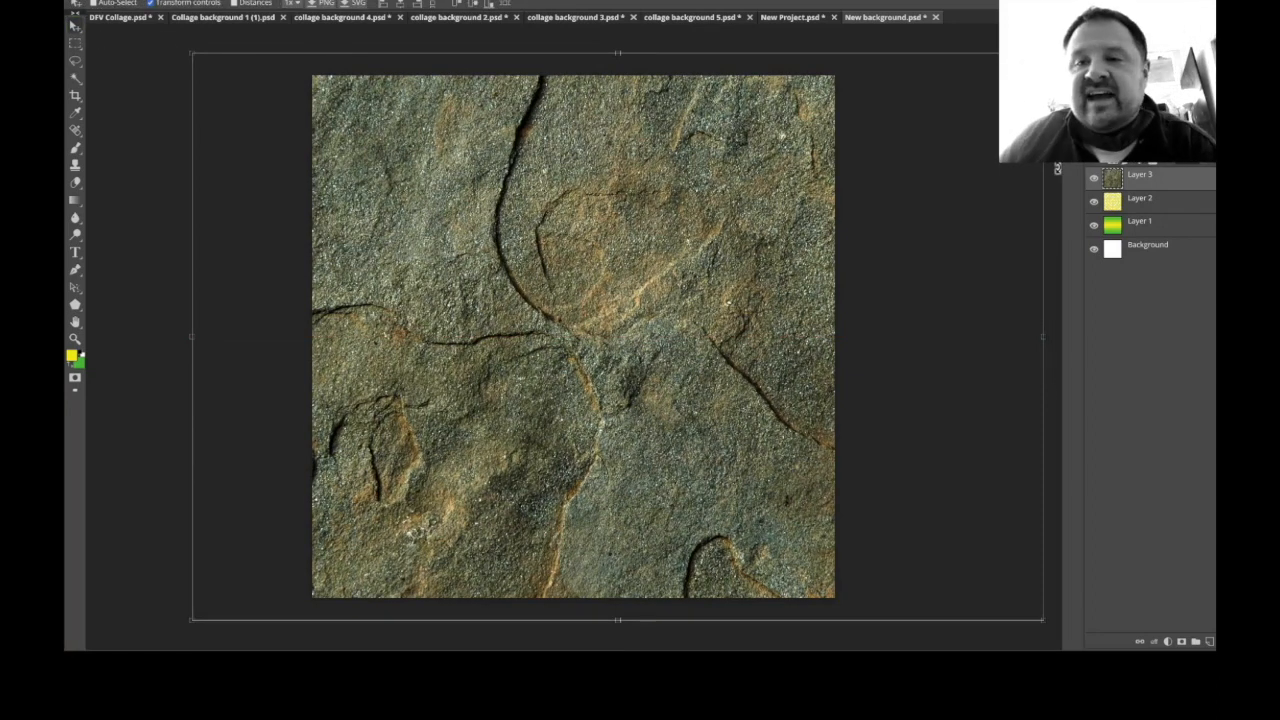
Compare the canvas with the rock, rings and gradient layers hidden and shown in turn.
click(1094, 178)
click(1094, 201)
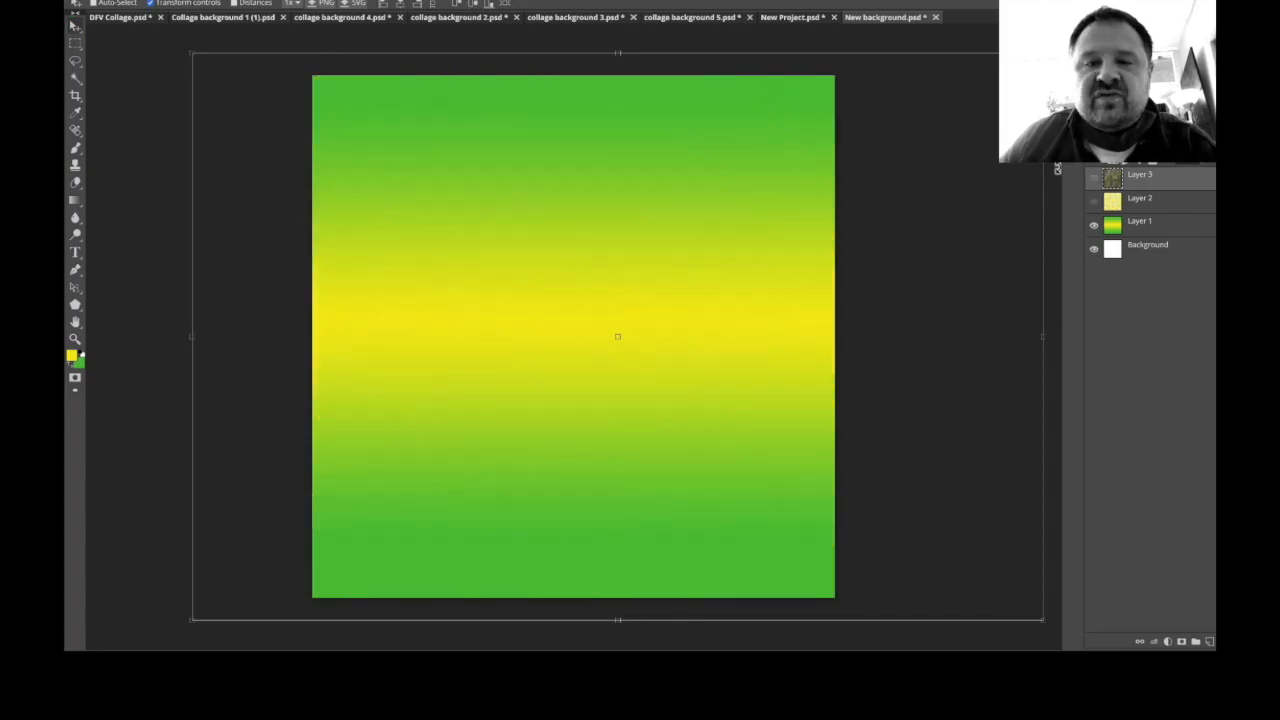
click(1094, 224)
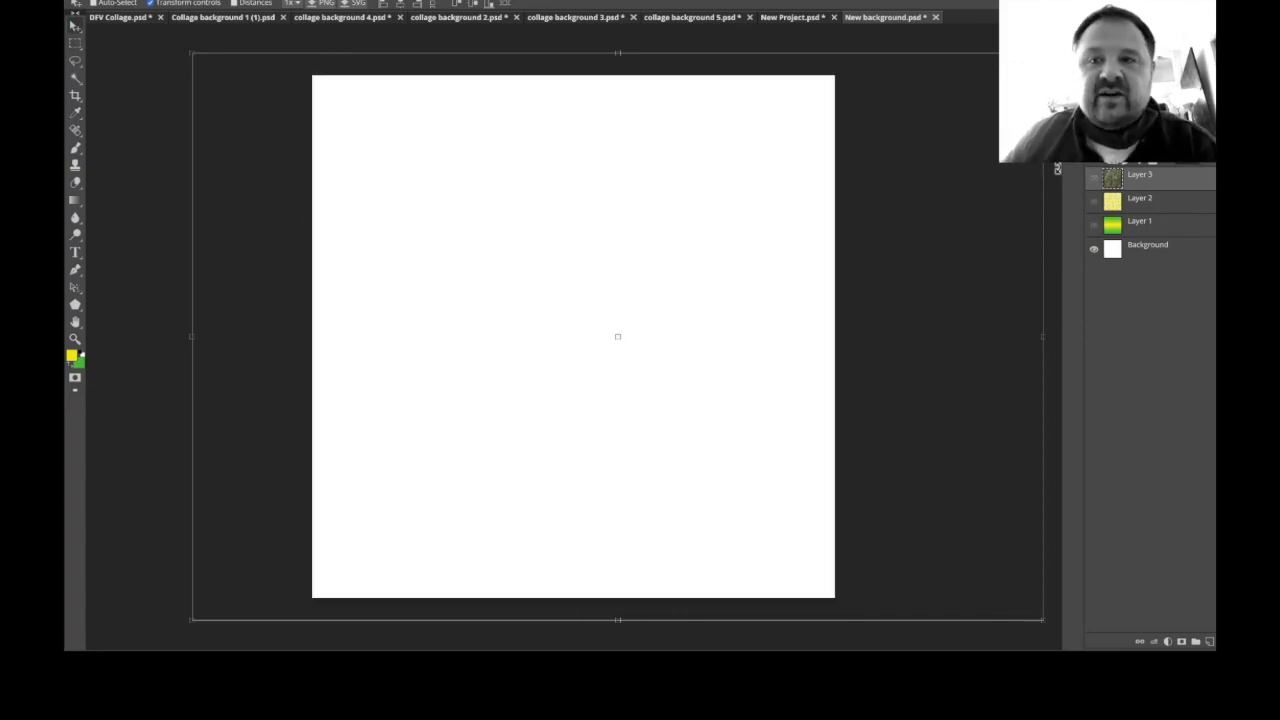
click(1094, 224)
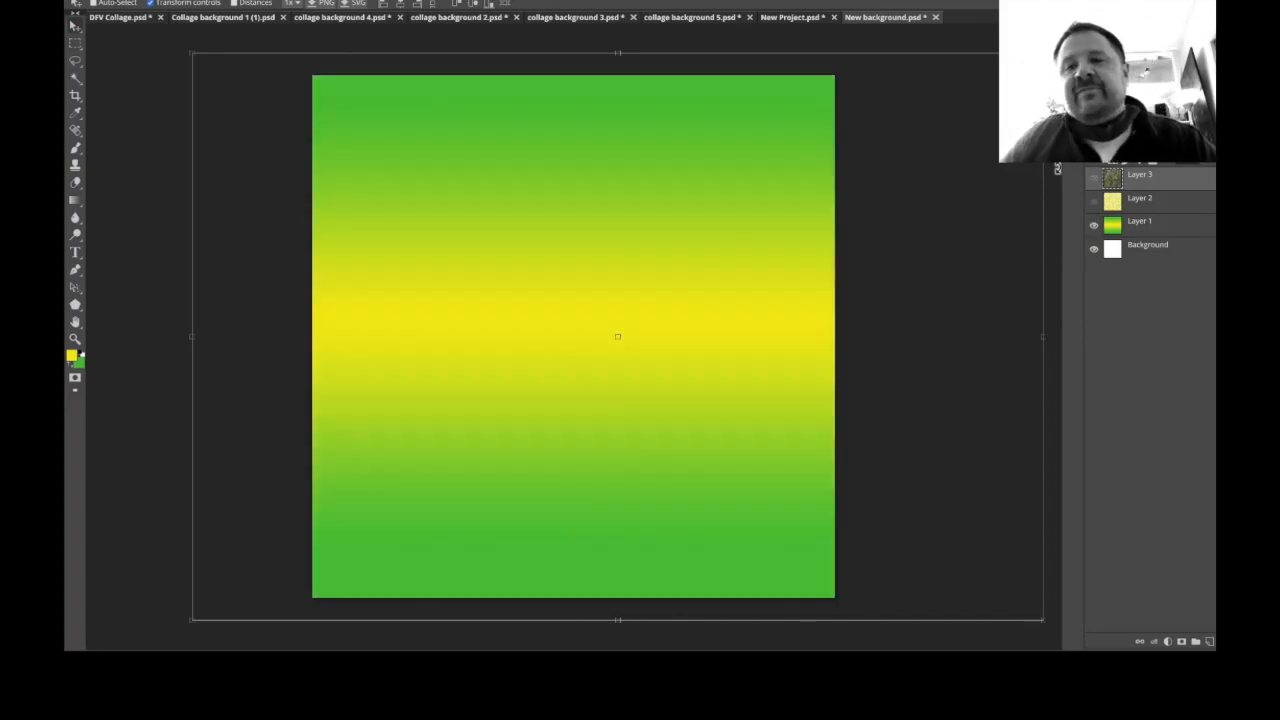
click(1094, 201)
click(1094, 177)
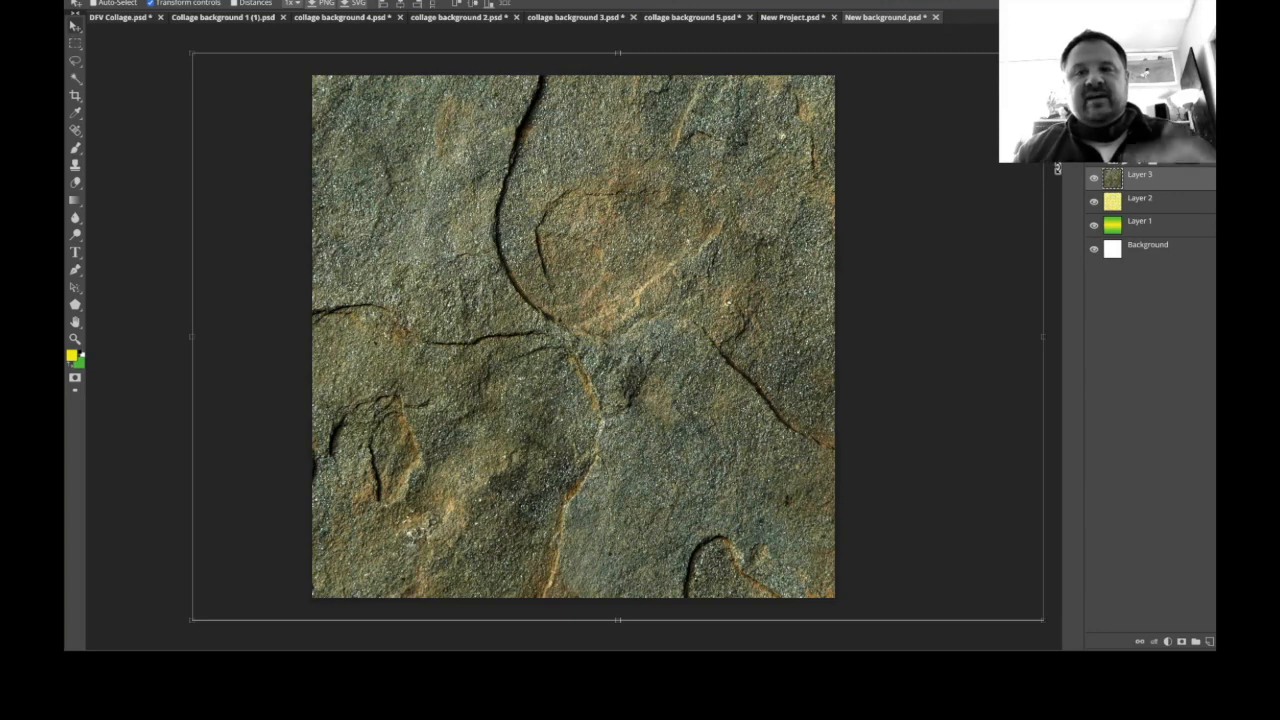
Compare the rings background with the rock texture on Layer 3 repeatedly hidden and shown.
click(1094, 177)
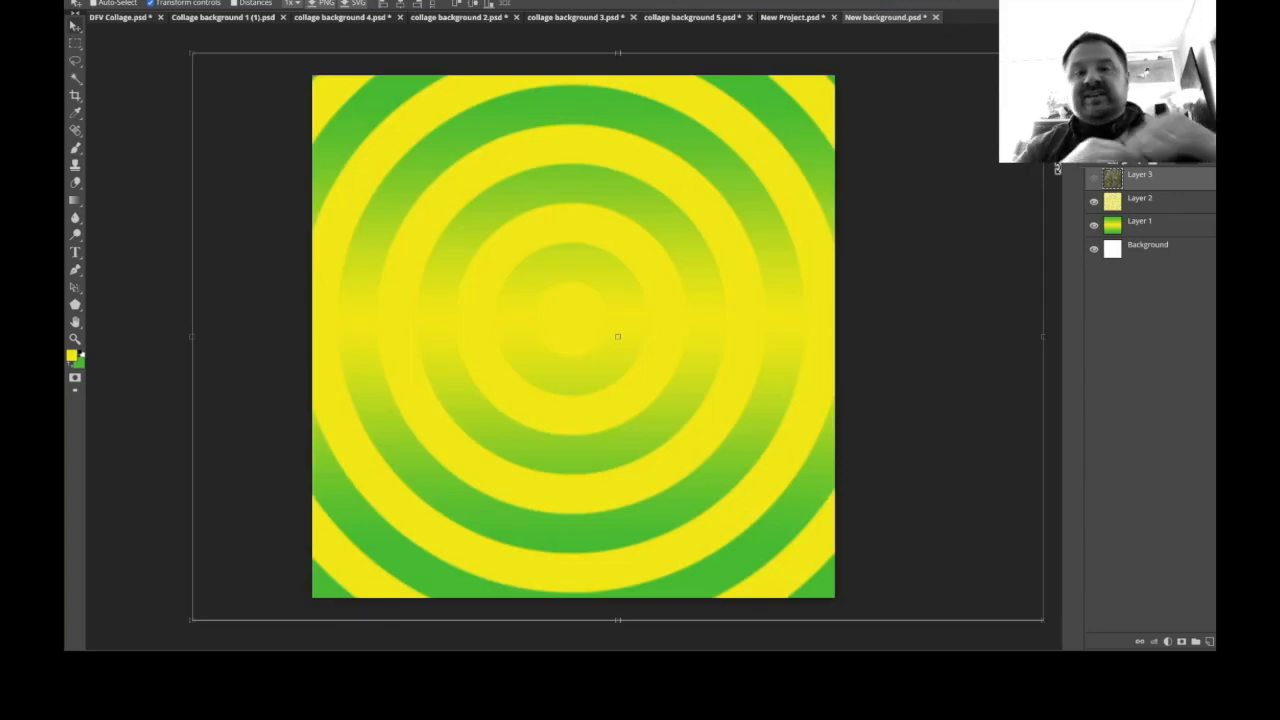
click(1094, 177)
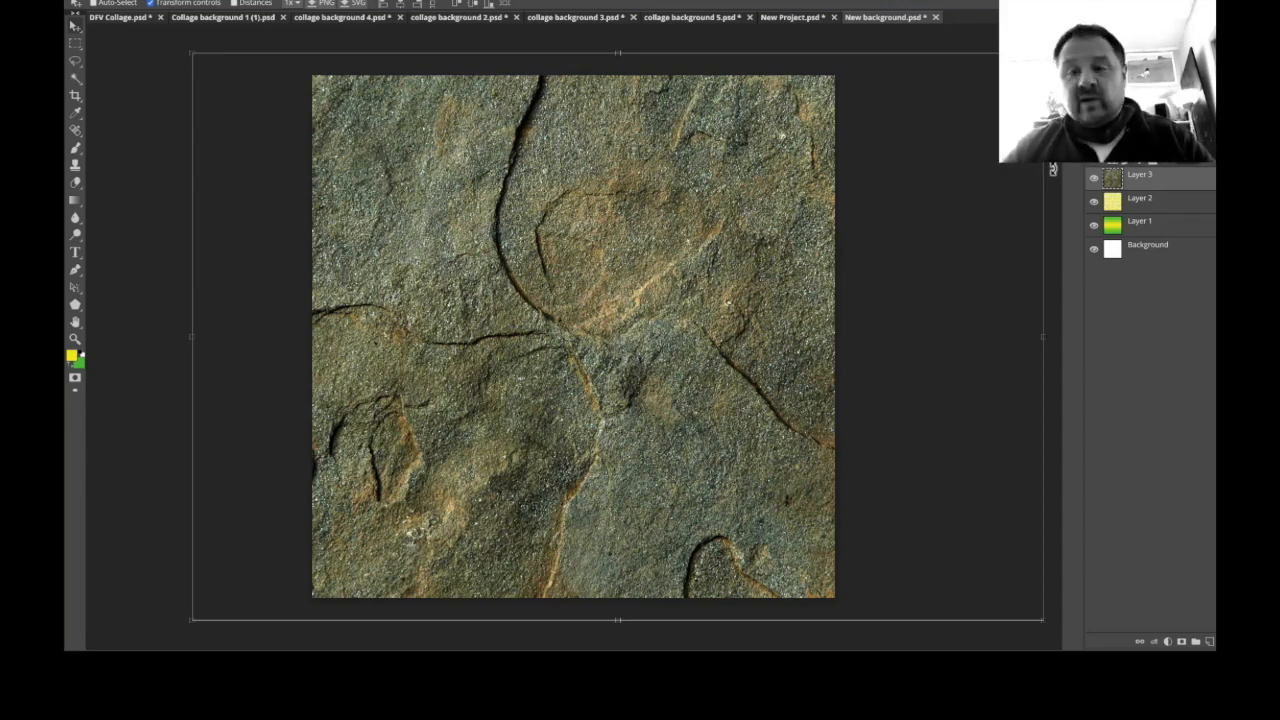
click(1094, 178)
click(1094, 178)
click(1094, 178)
click(1094, 178)
click(1094, 178)
click(1094, 178)
click(1094, 178)
click(1094, 178)
Try Layer 3 at different stacking positions and settle it between Layer 1 and Background.
drag(1140, 177, 1140, 210)
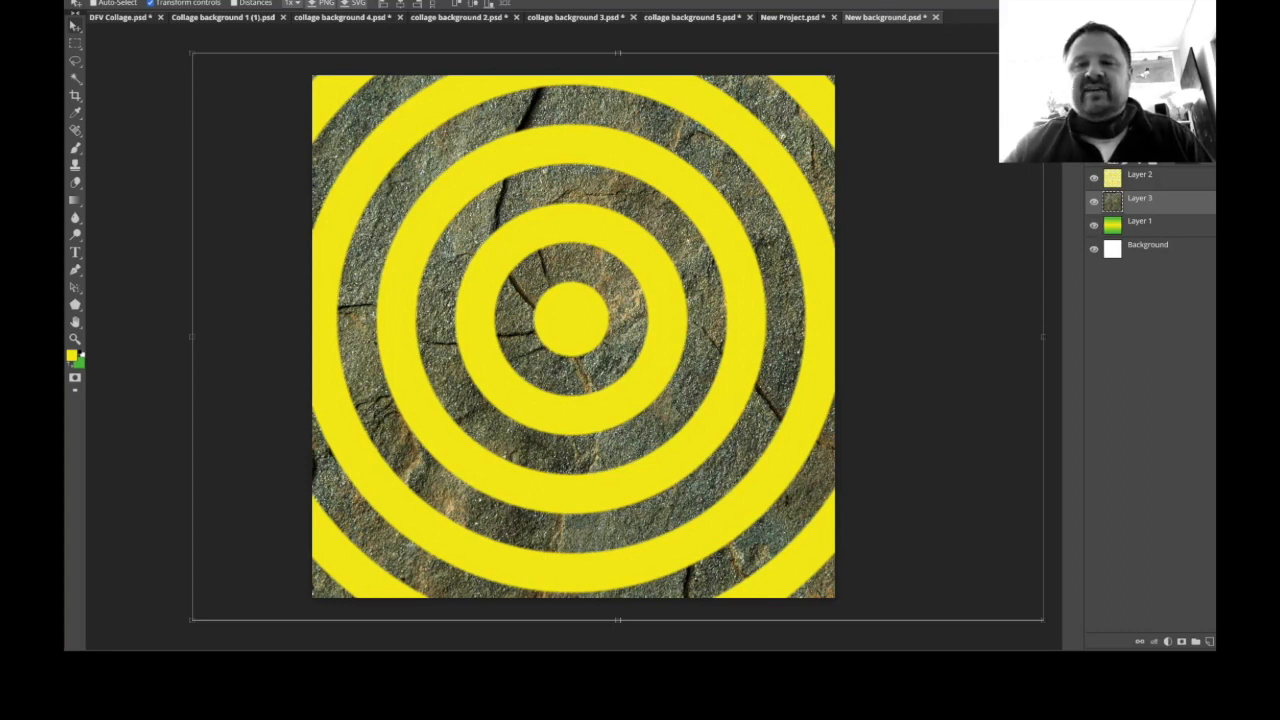
drag(1140, 199, 1140, 237)
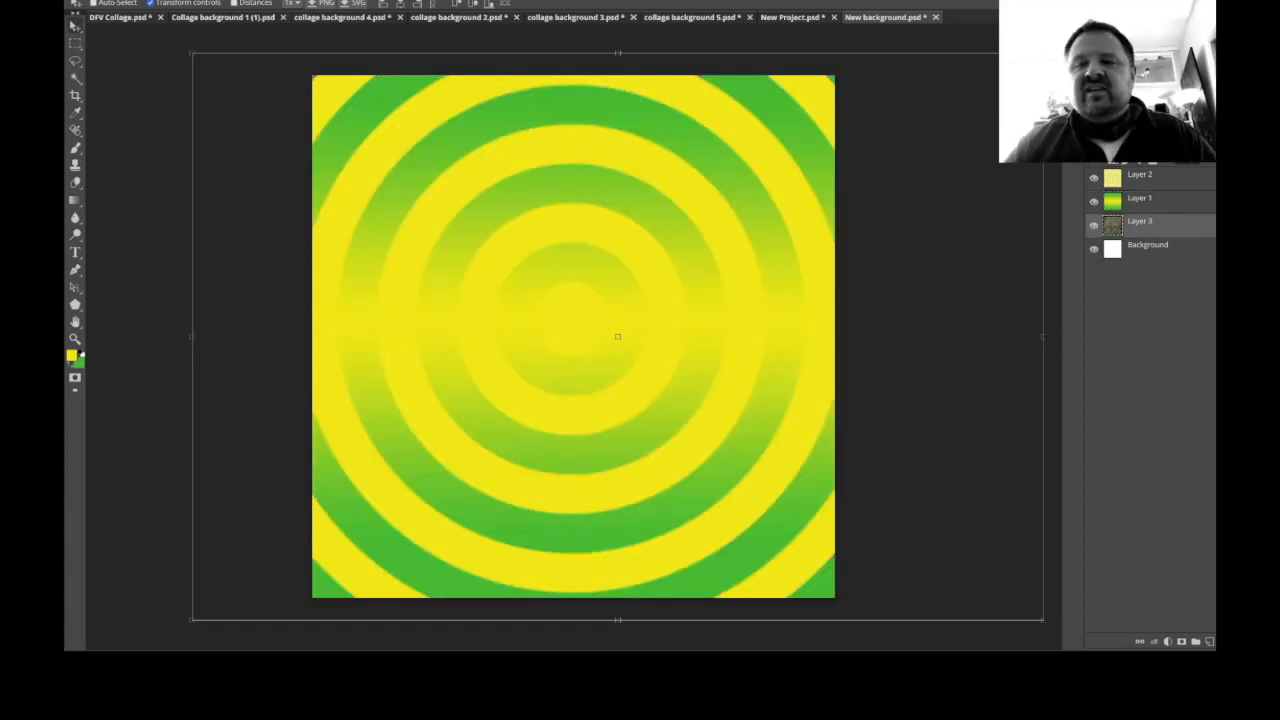
drag(1140, 223, 1140, 169)
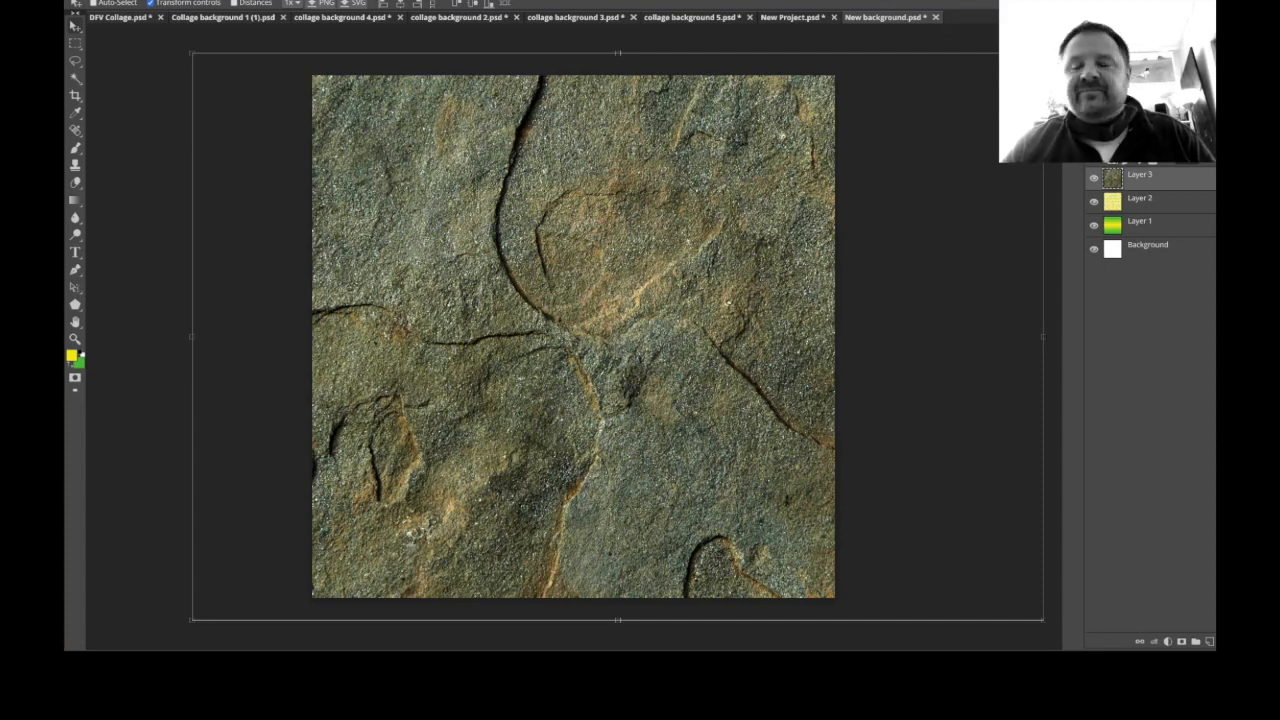
drag(1140, 176, 1140, 236)
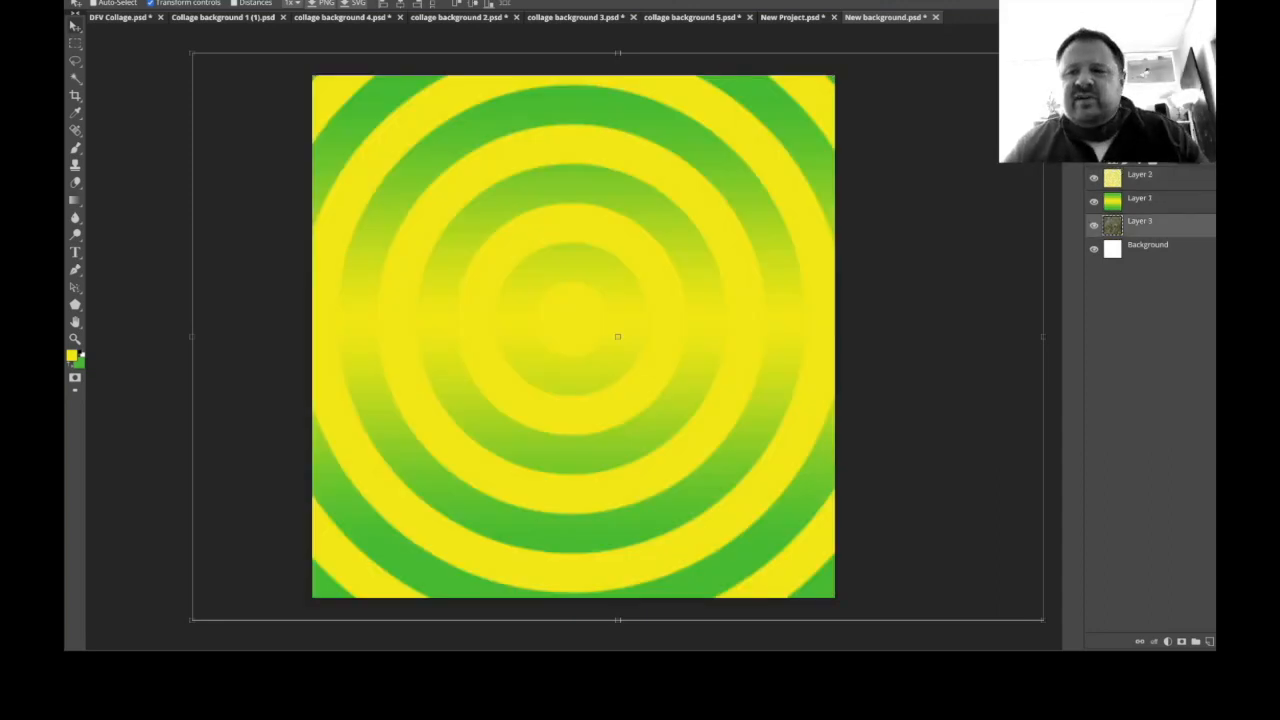
Hide the rings on Layer 2, select Layer 1, and compare the rock texture with the gradient hidden and shown.
click(1094, 178)
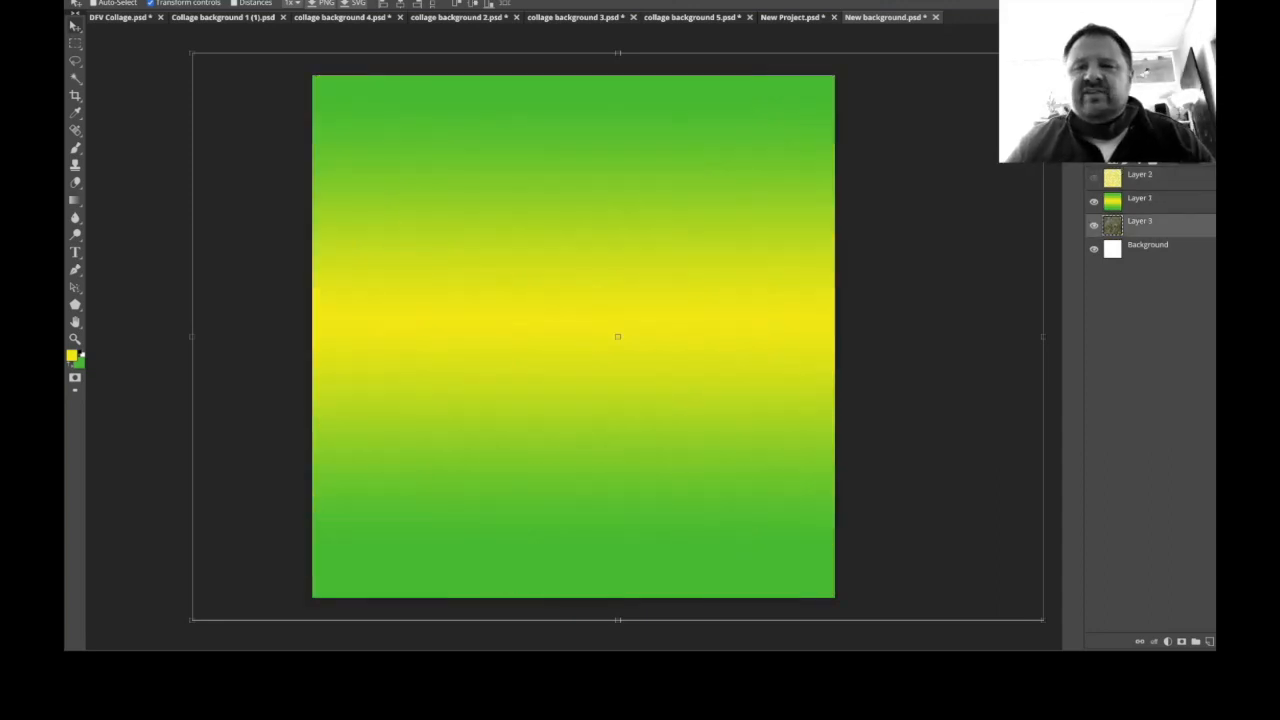
click(1140, 198)
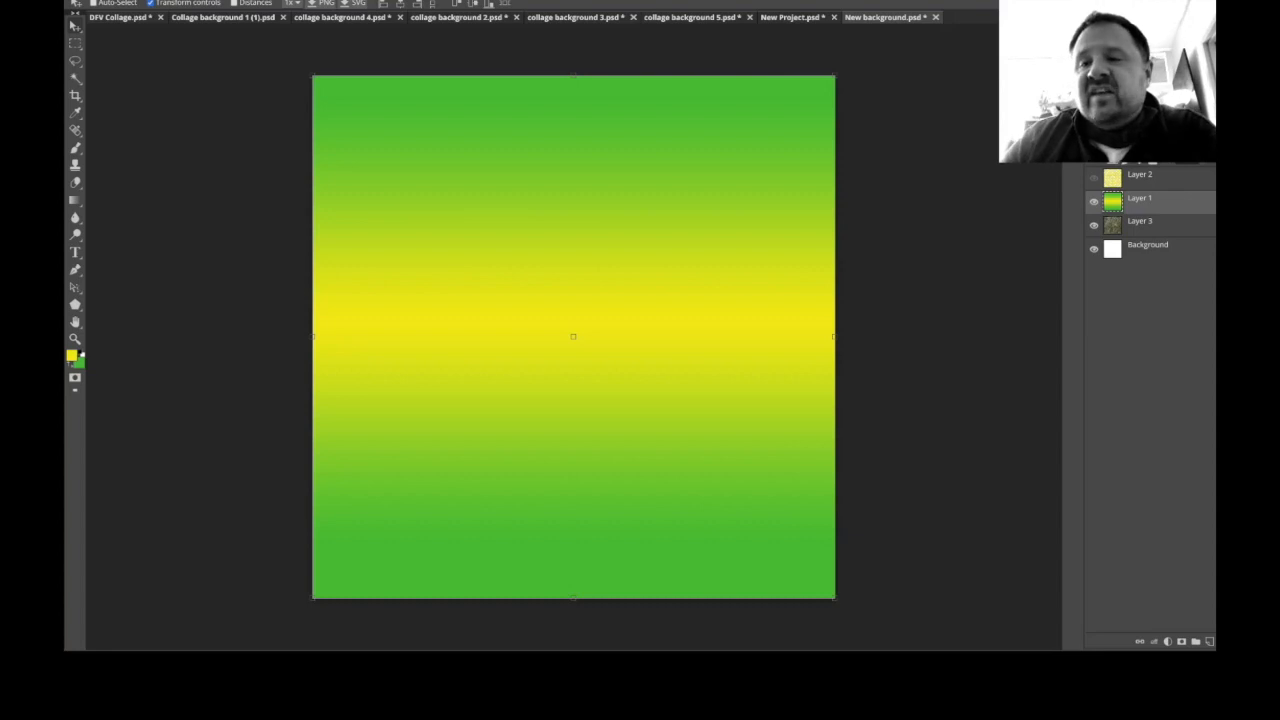
click(1094, 202)
click(1094, 202)
click(1094, 202)
click(1094, 202)
click(1094, 202)
click(1094, 202)
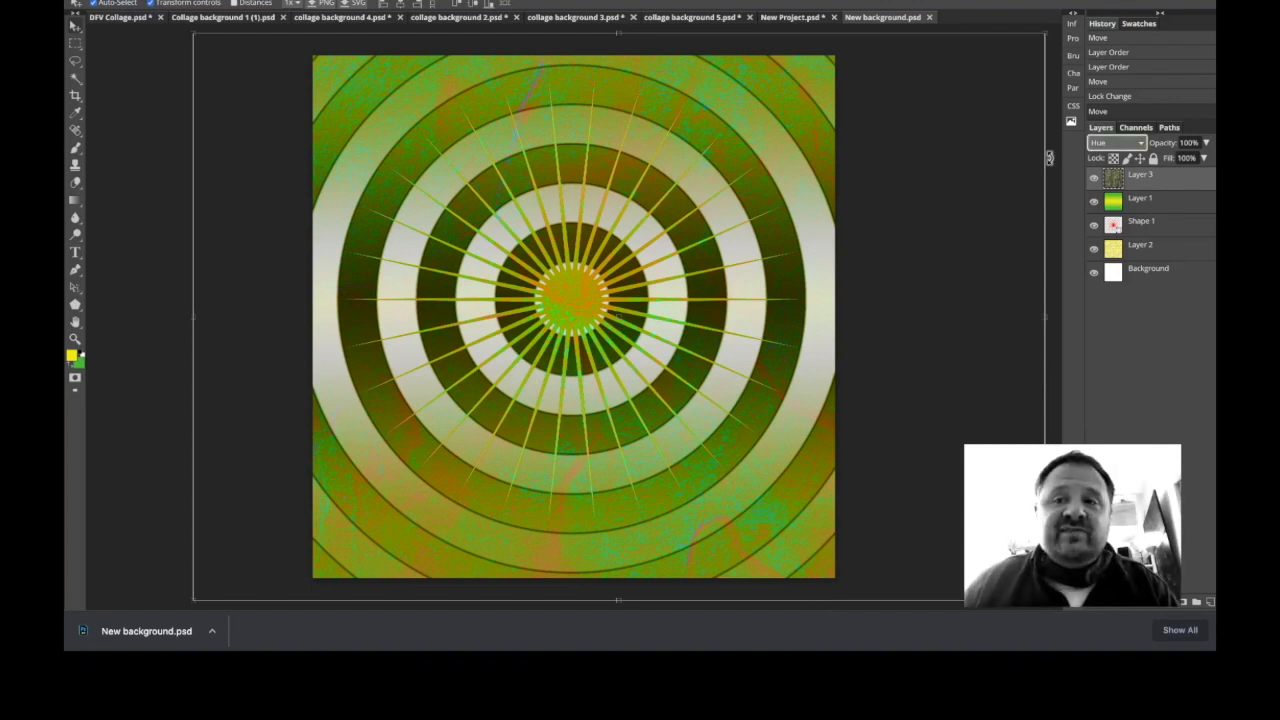
Try the Normal blend mode on Layer 3 in place of Hue and undo the change.
click(1049, 158)
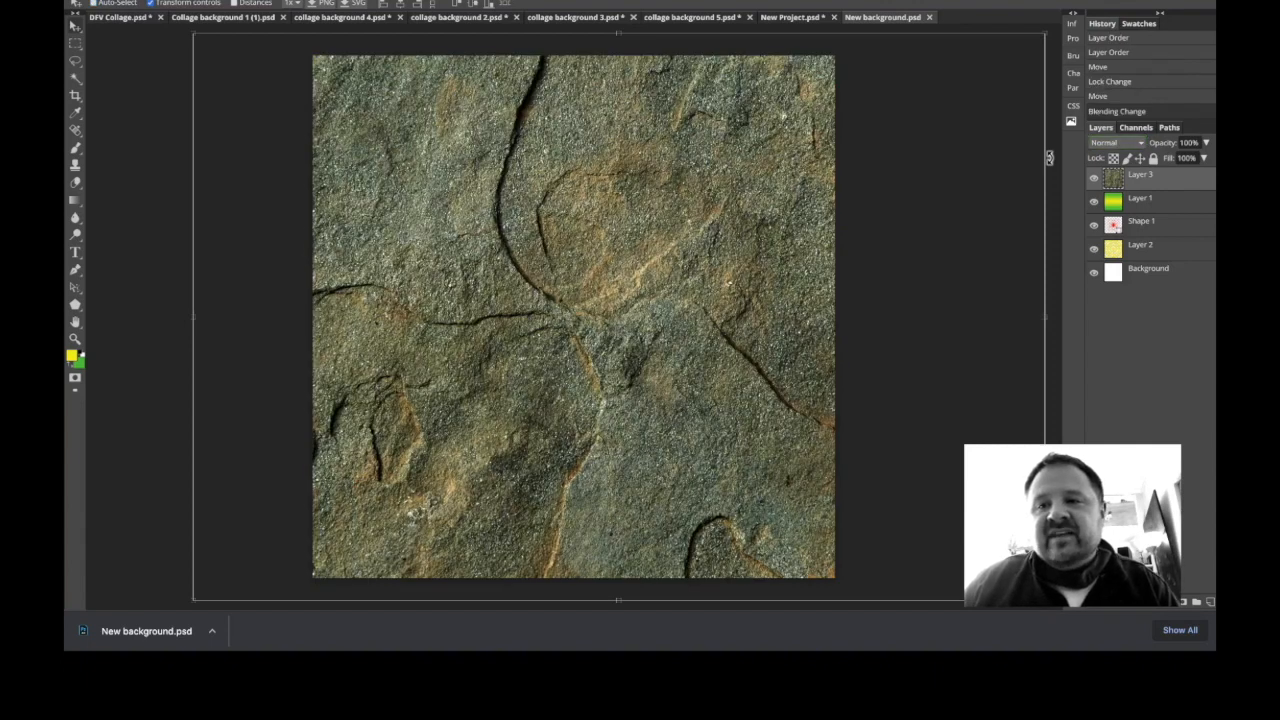
key(ctrl+z)
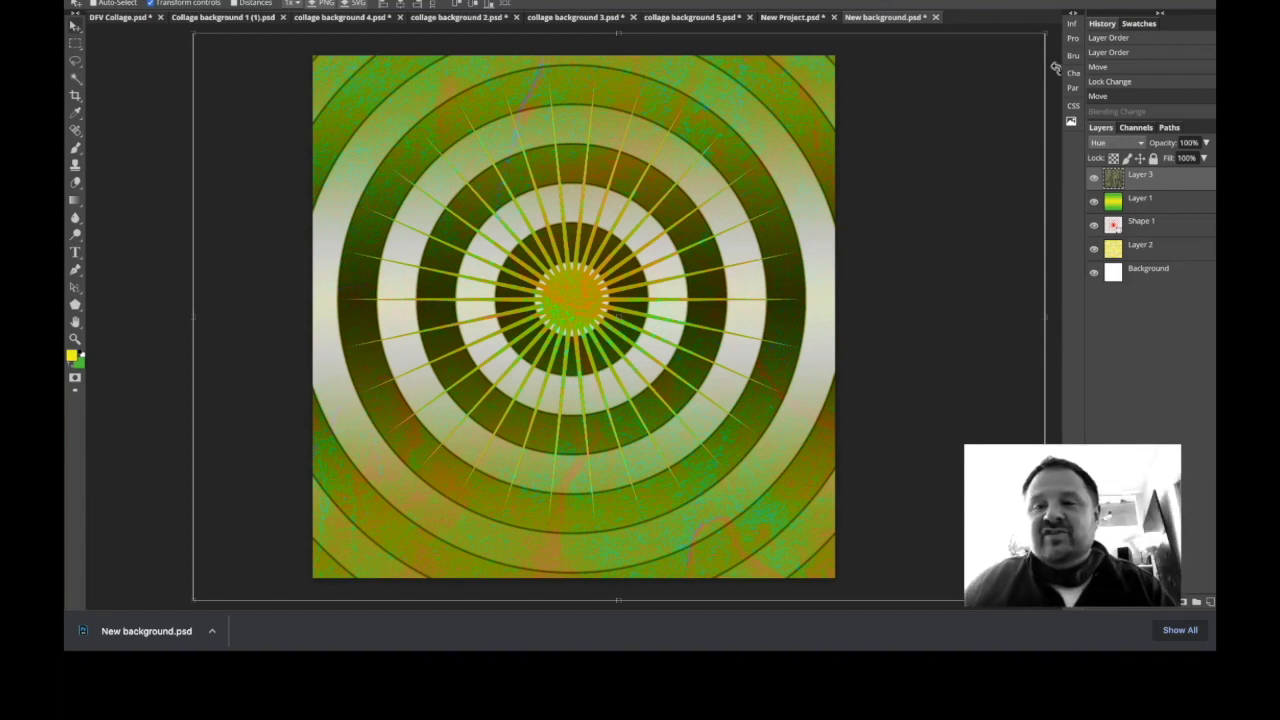
Change Layer 1's blend mode so its yellow-green gradient tints the rock texture on Layer 3.
key(Down)
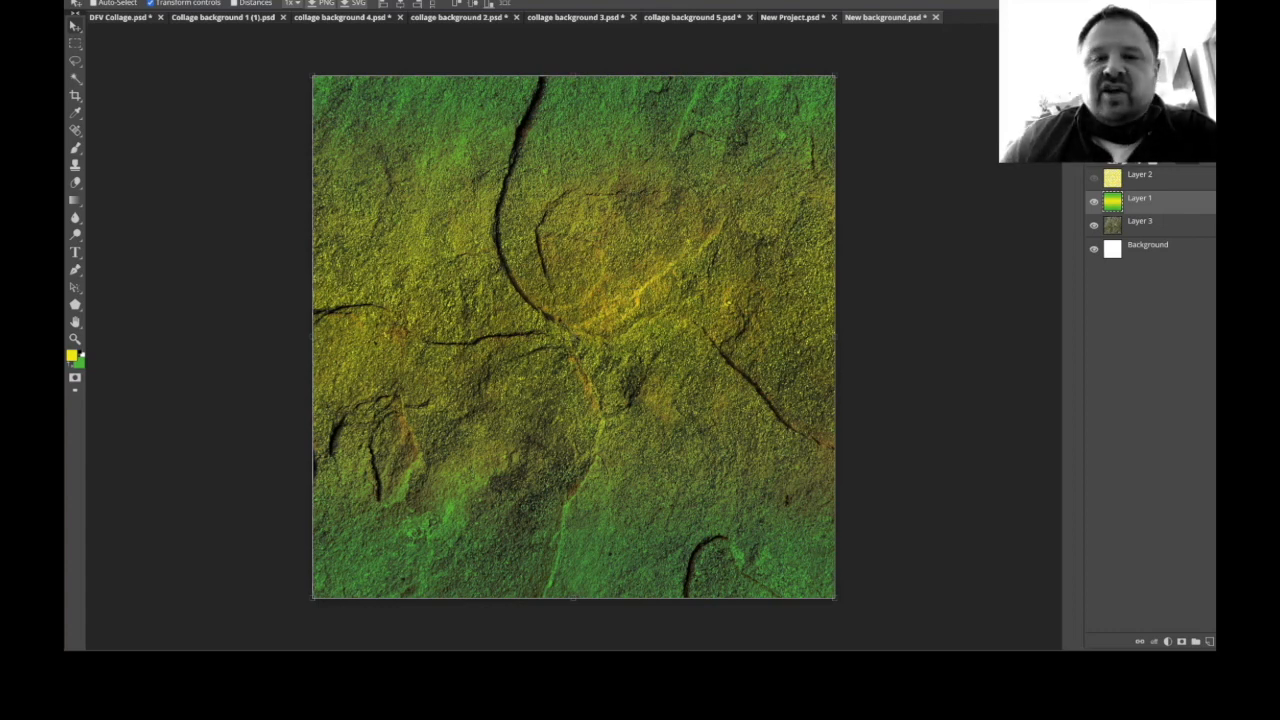
Step through Layer 1's blend modes until the rock's dark cracks turn bright yellow-green against a dark green, multicoloured surface.
key(Down)
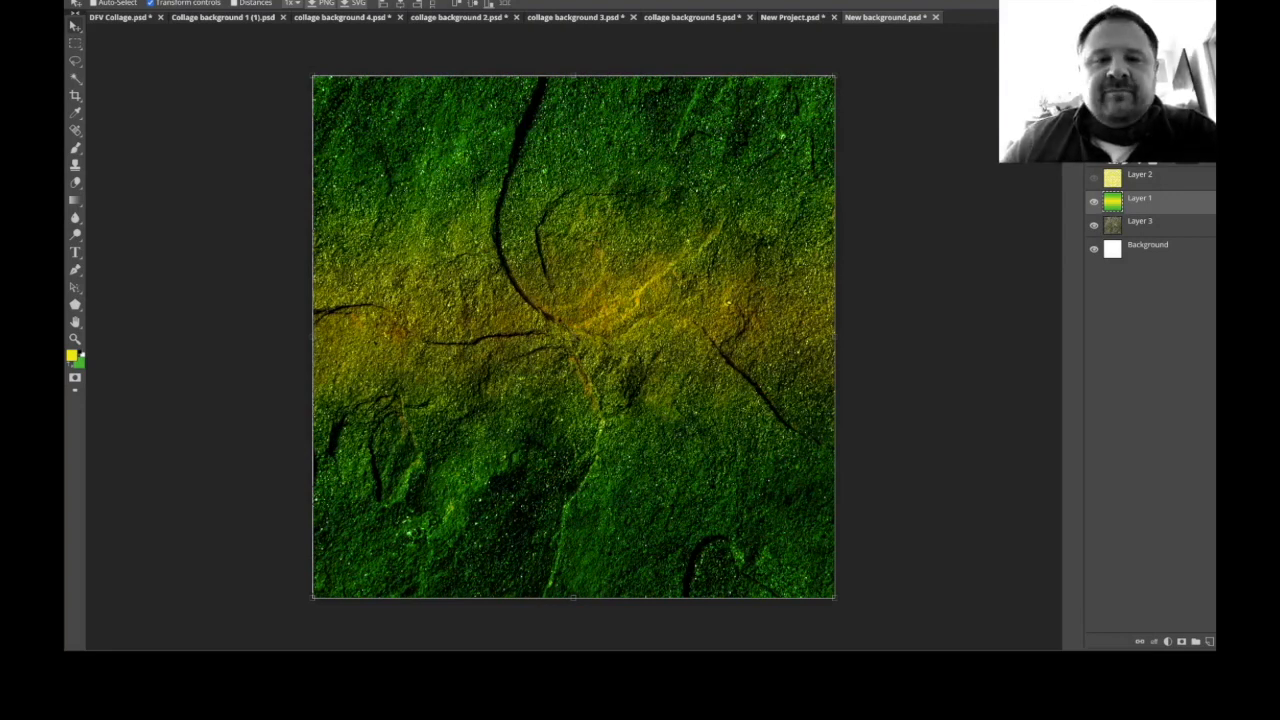
key(Down)
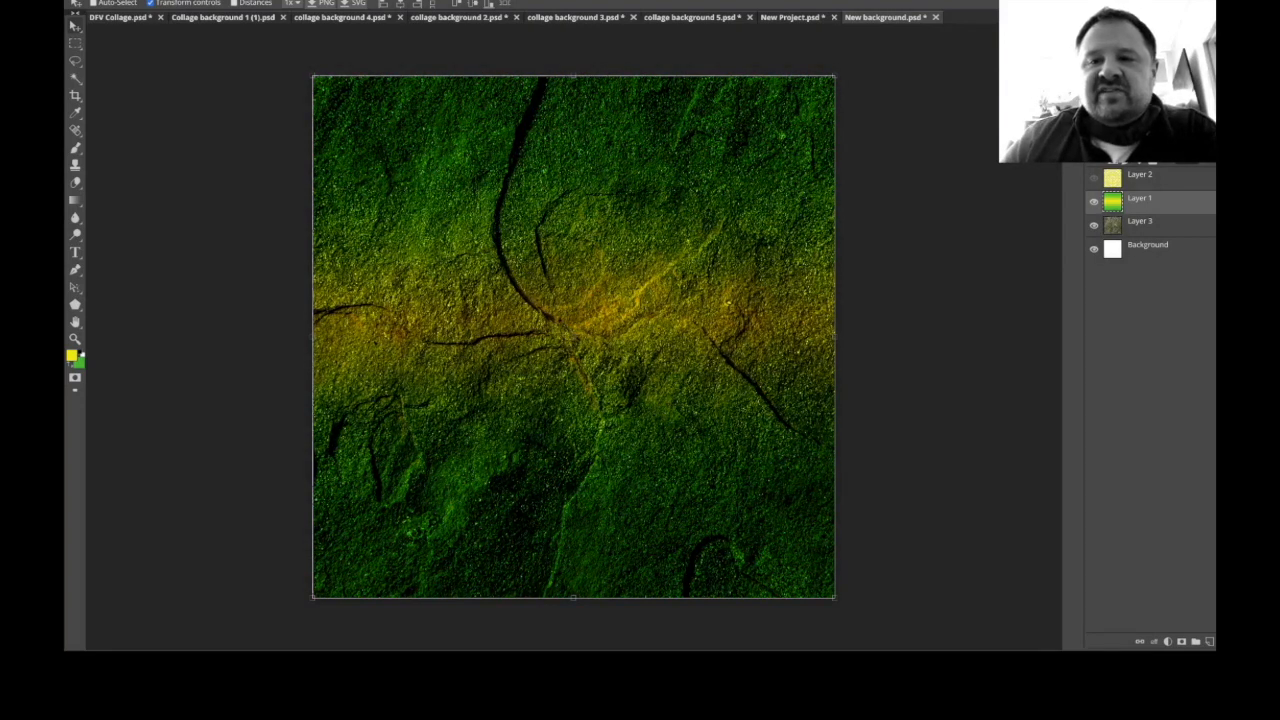
key(Down)
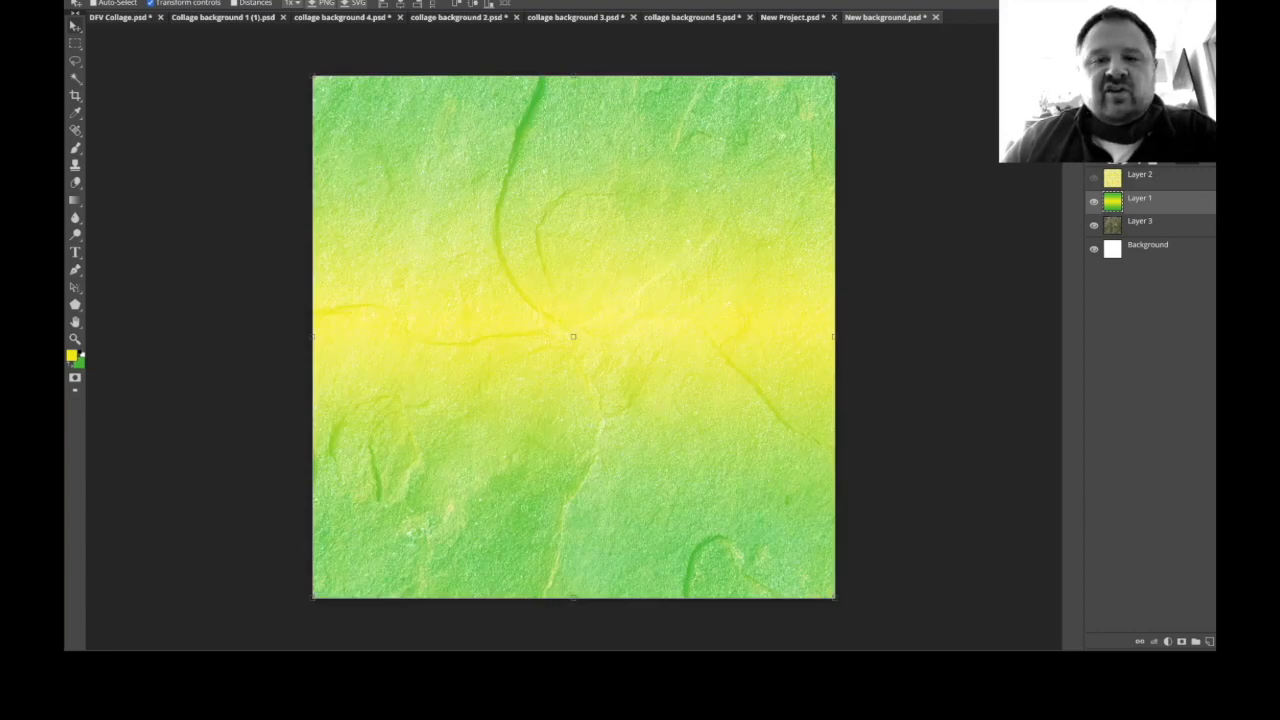
key(Down)
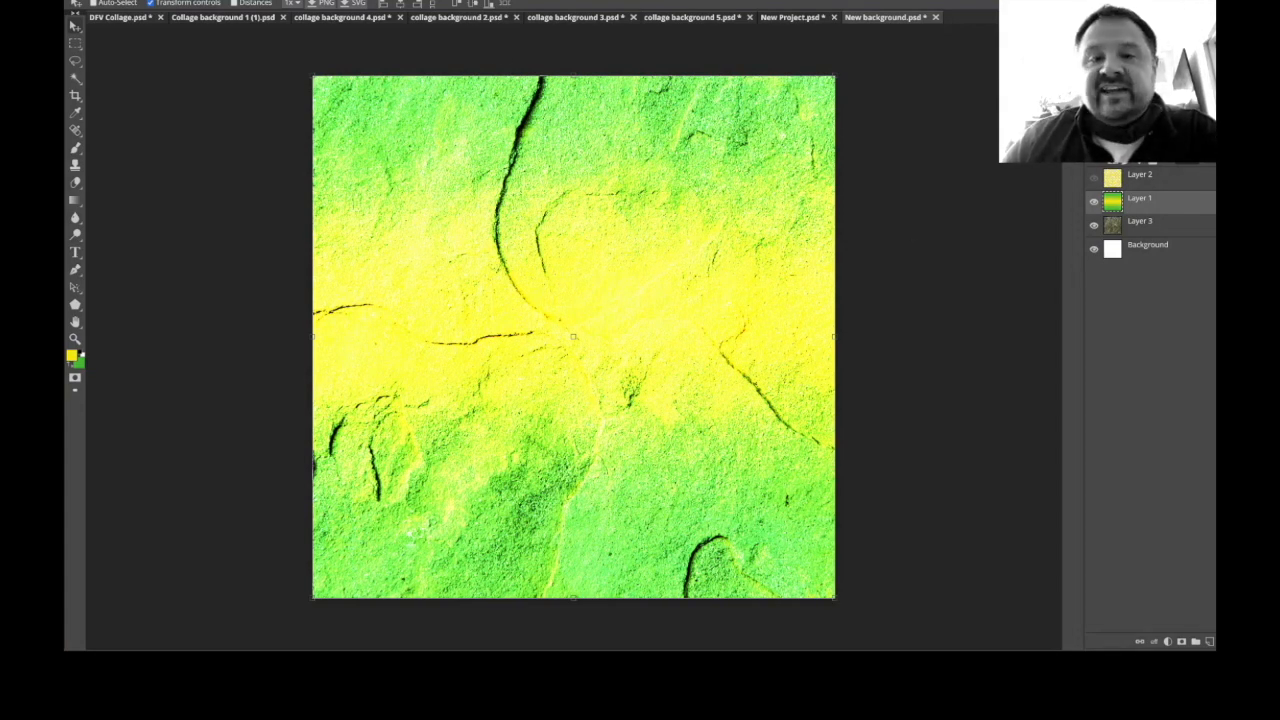
key(Down)
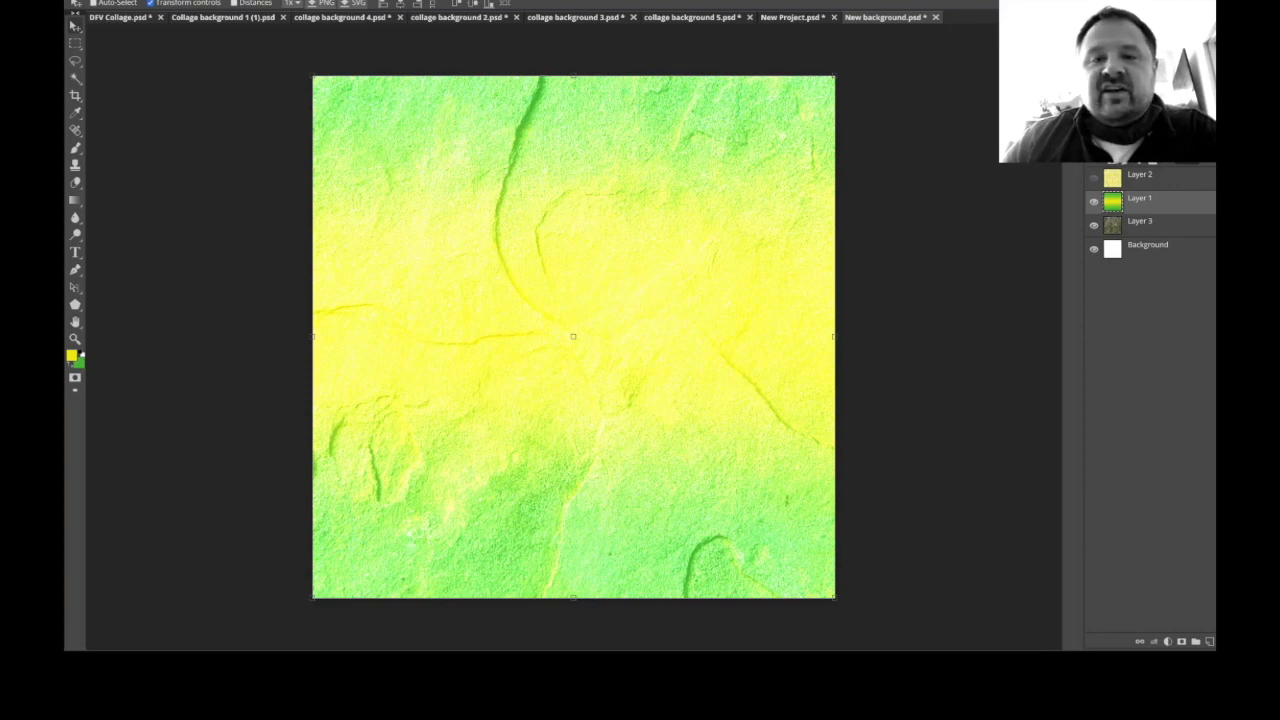
key(Down)
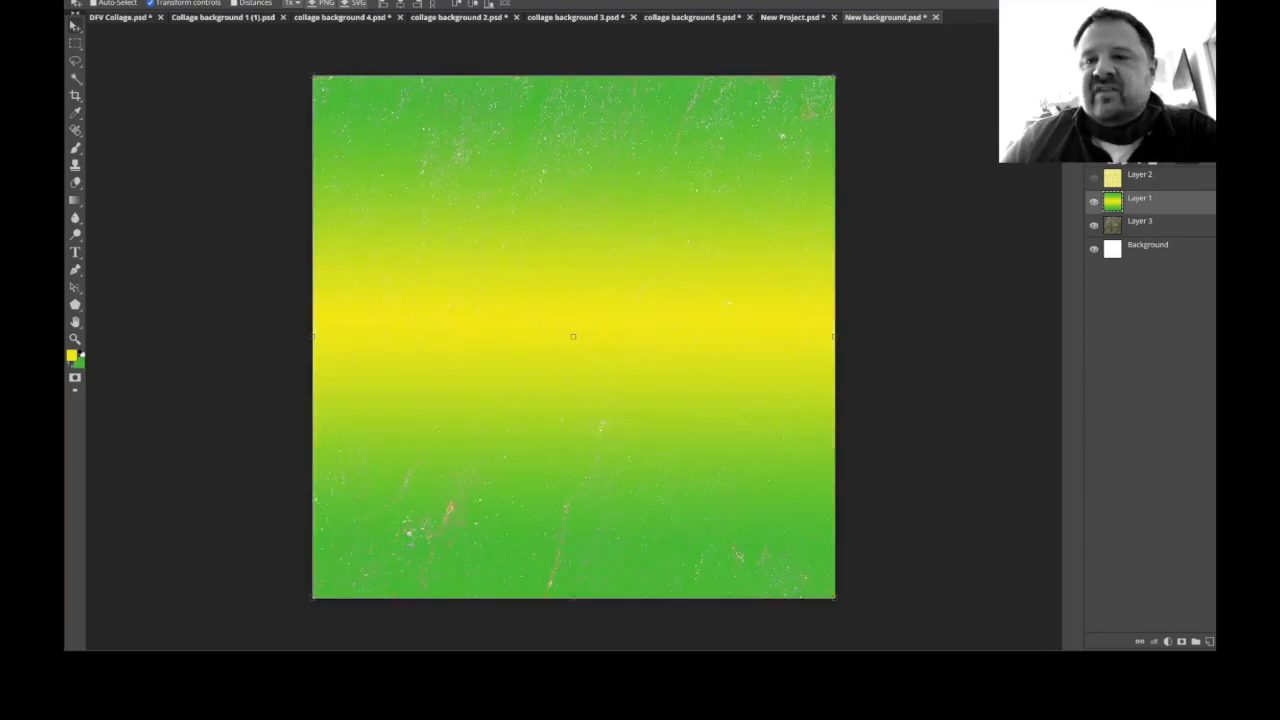
key(Down)
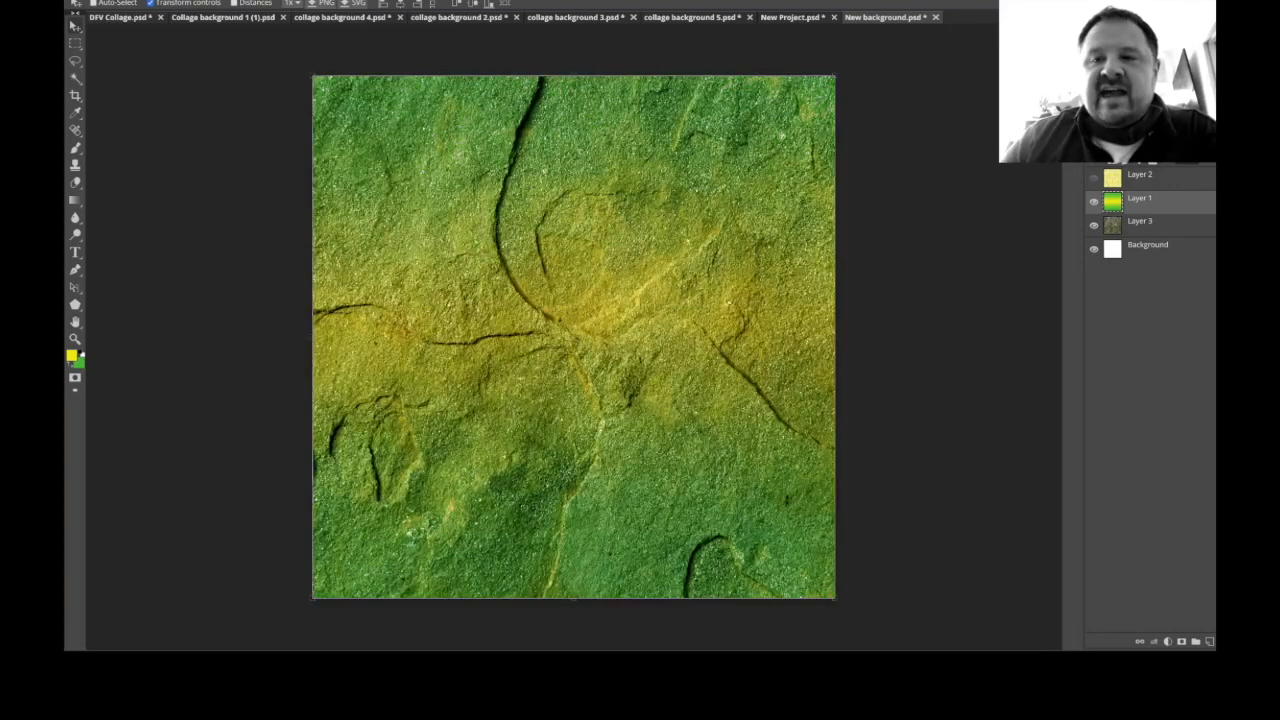
key(Down)
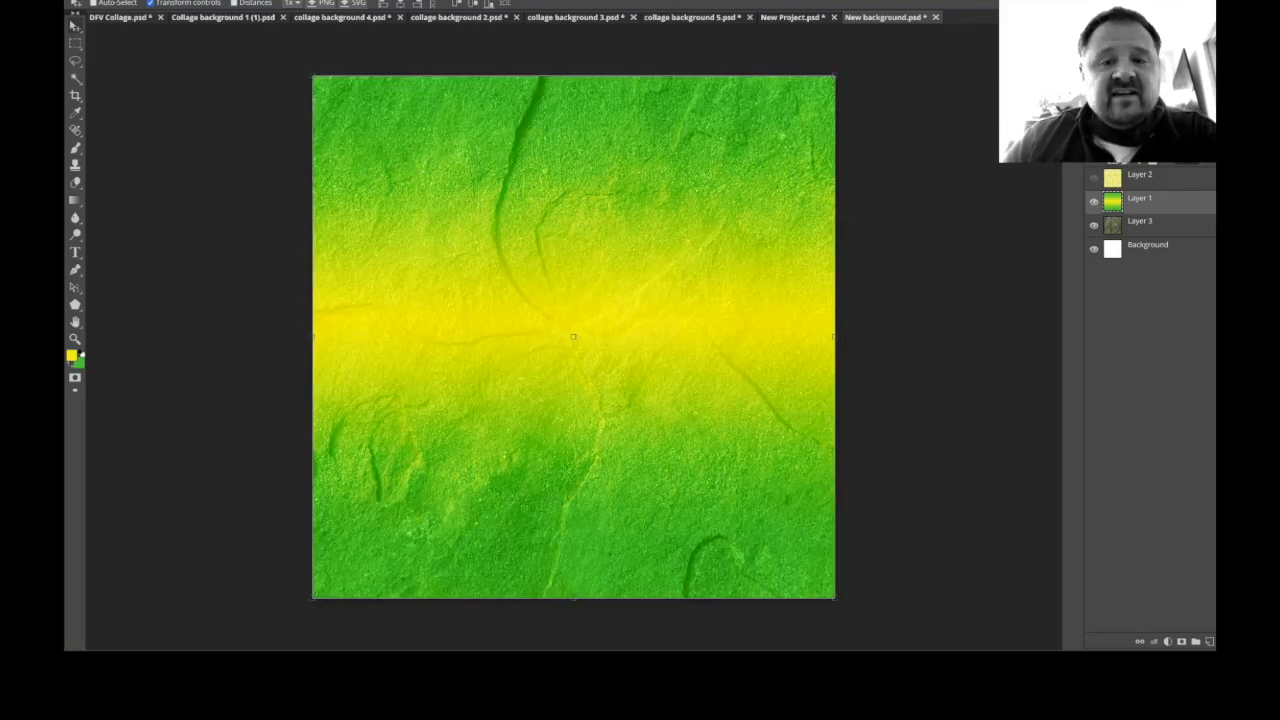
key(Down)
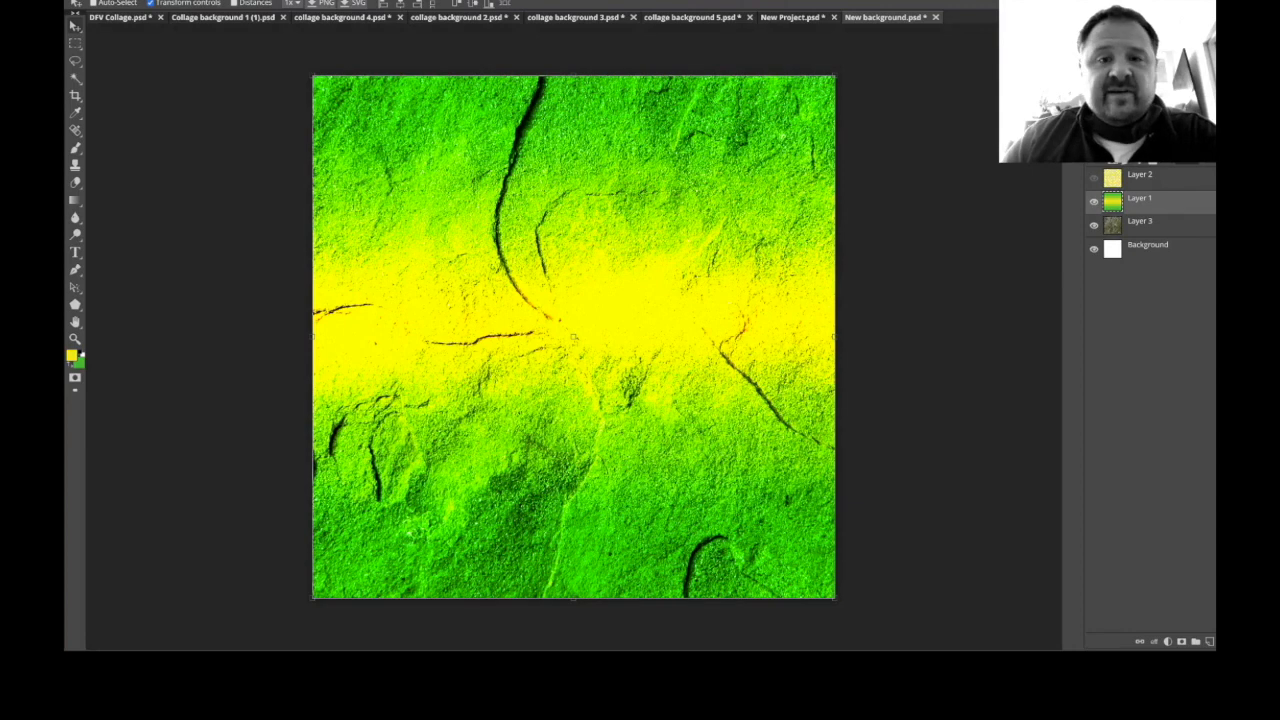
key(Down)
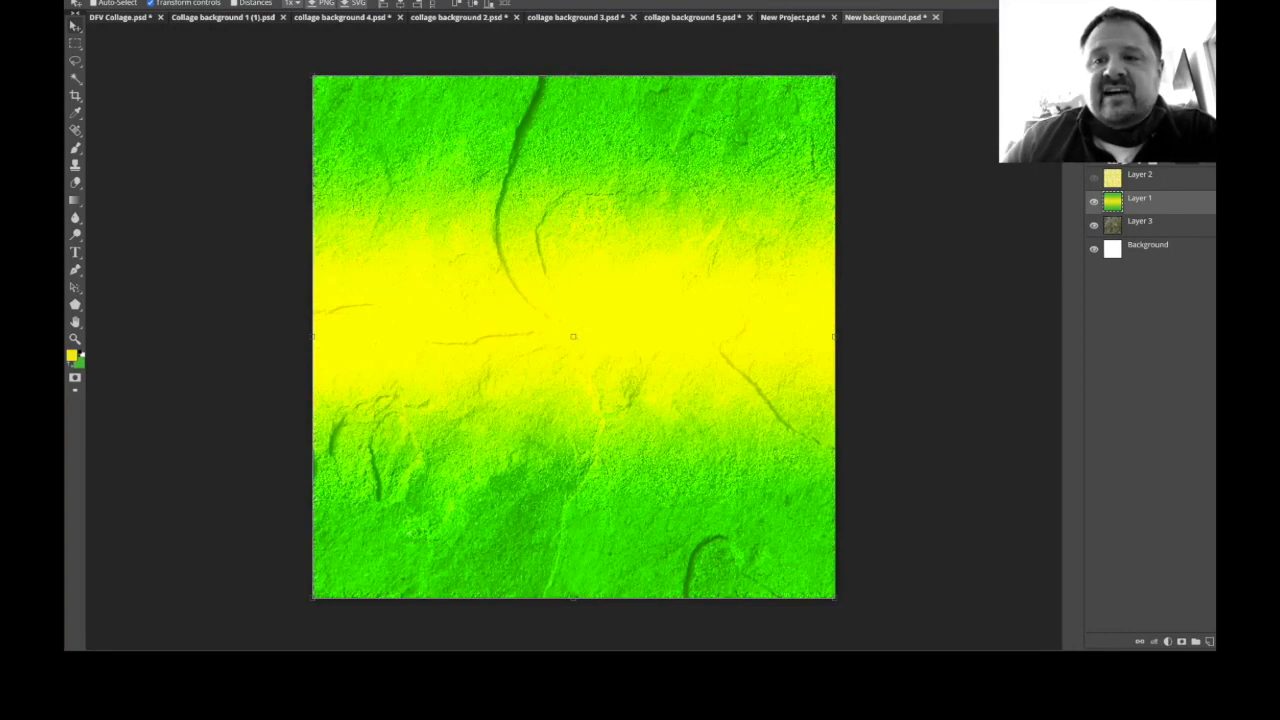
key(Down)
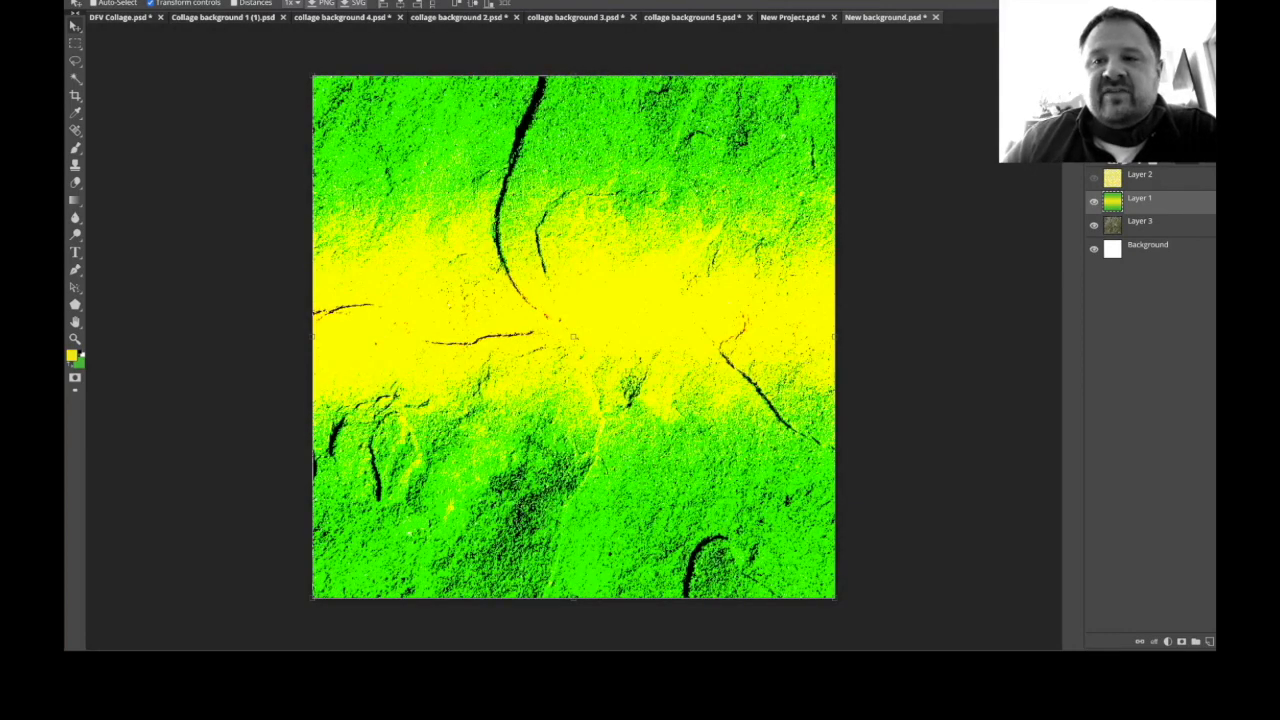
key(Down)
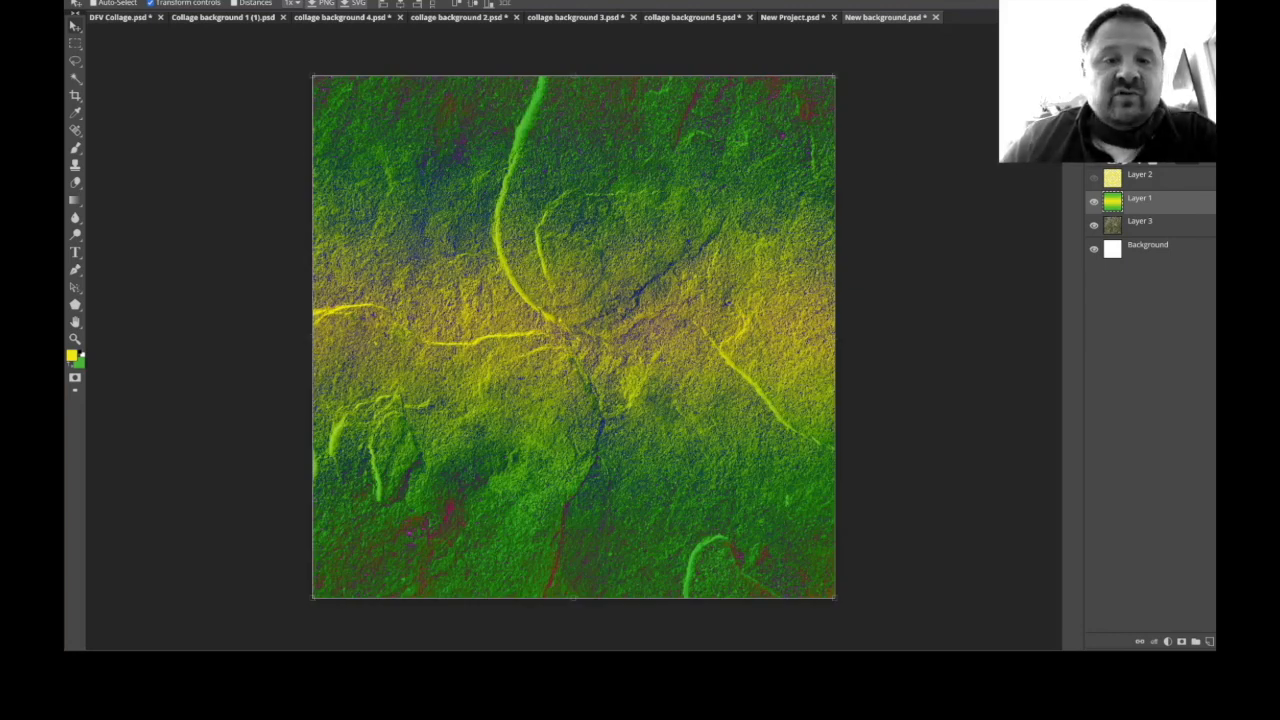
Compare the rock with Layer 1 hidden and shown, and try further blend modes on it before returning to the bright-crack effect.
click(1093, 201)
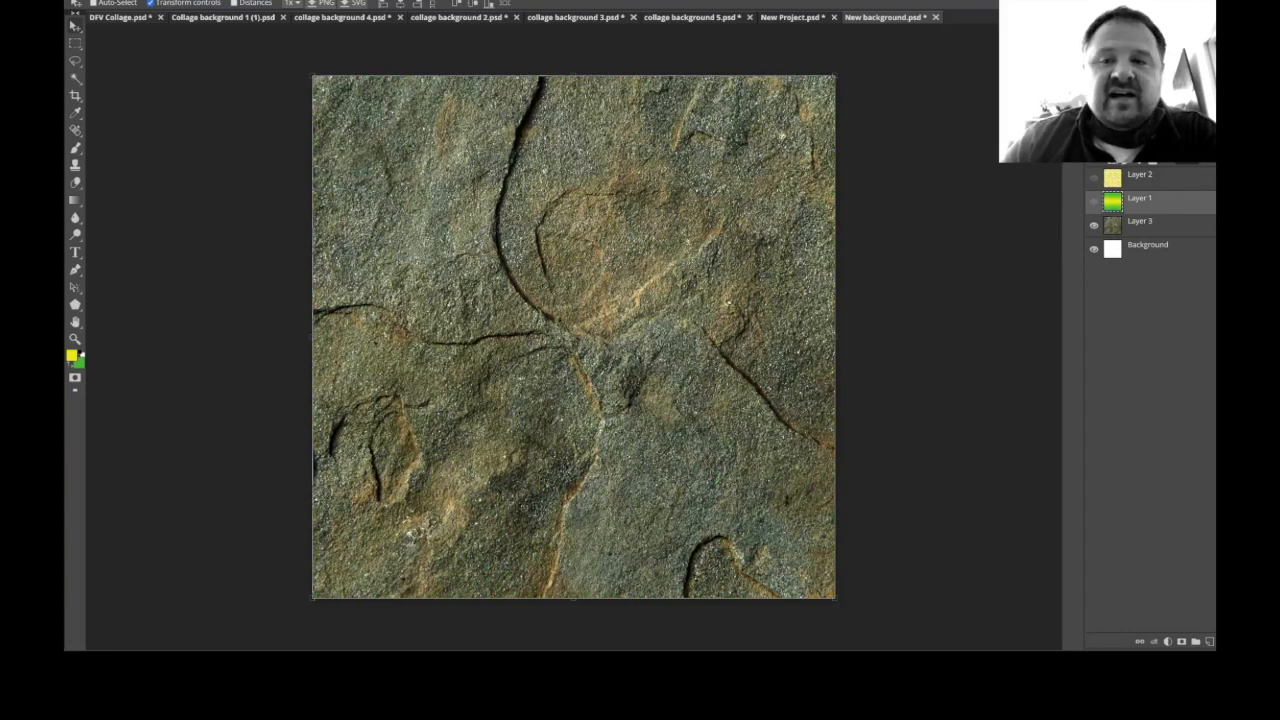
click(1093, 201)
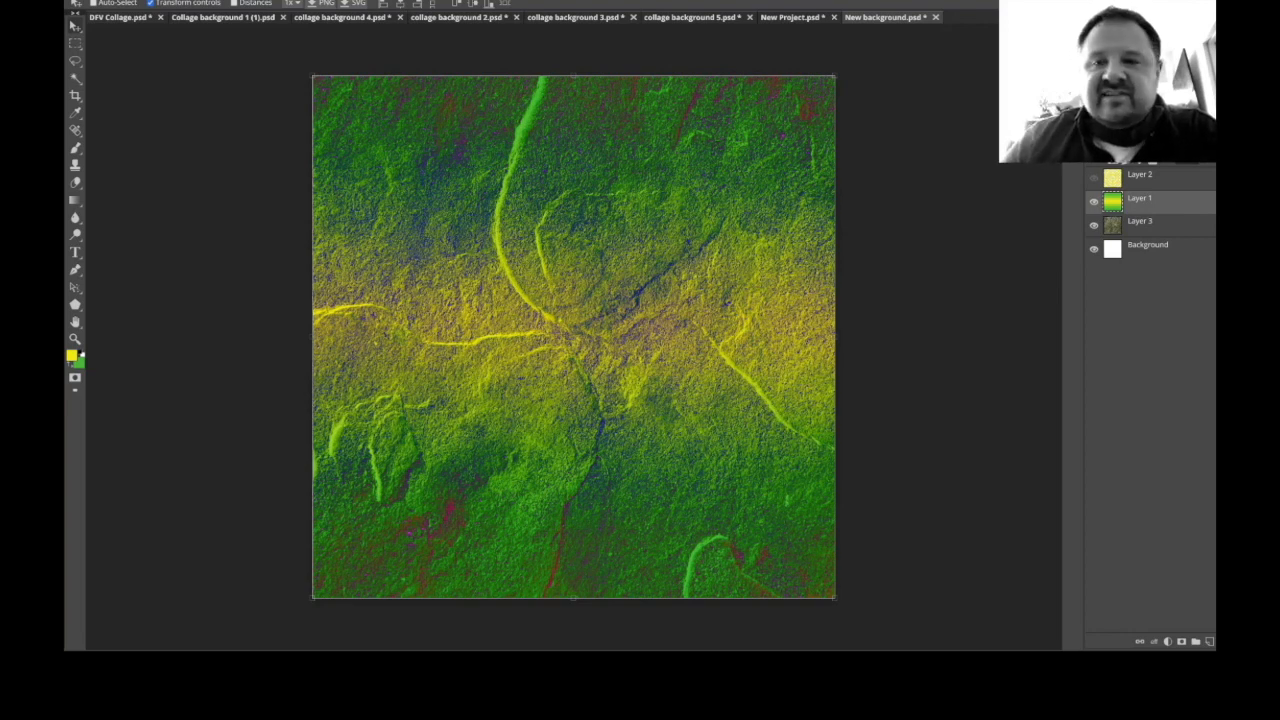
key(Down)
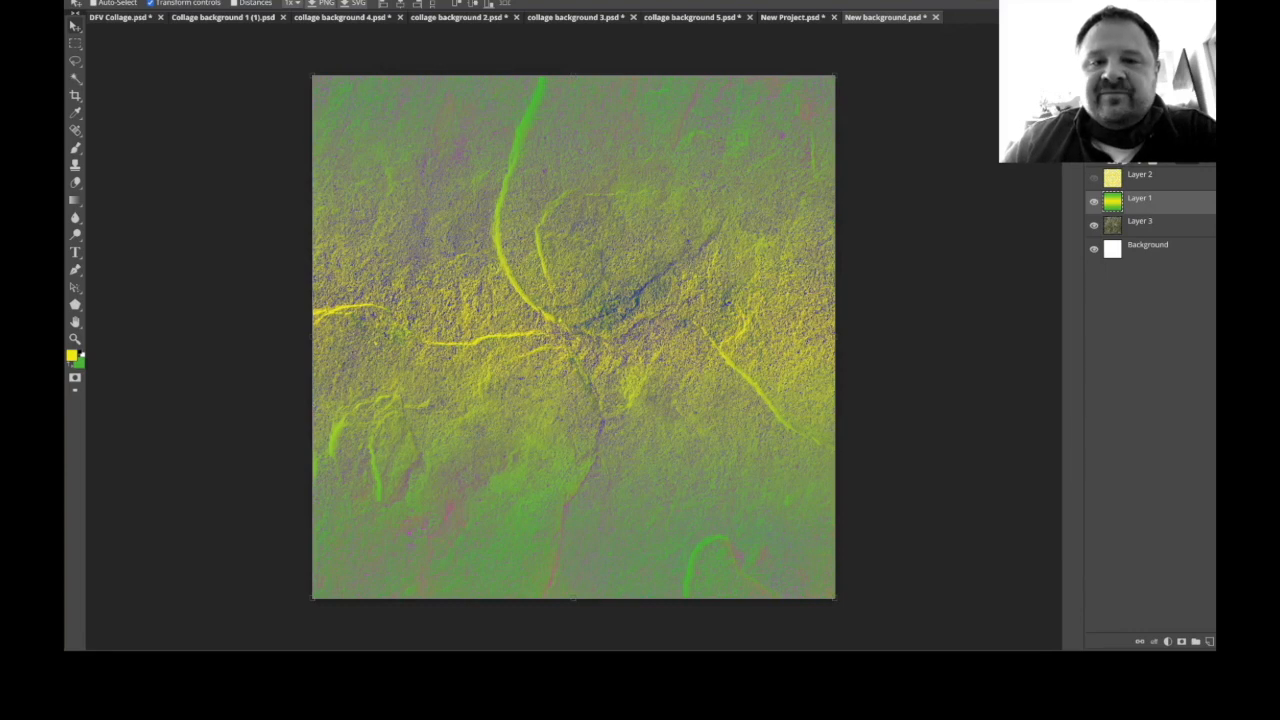
key(Down)
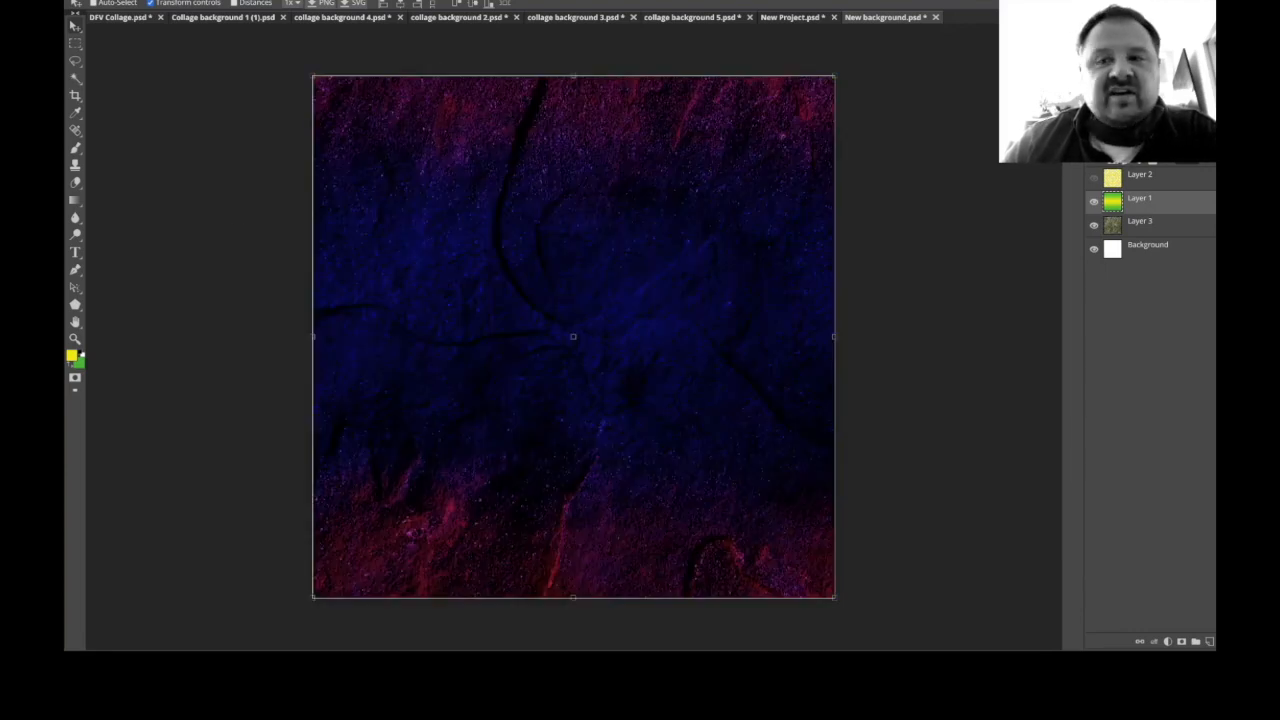
key(Down)
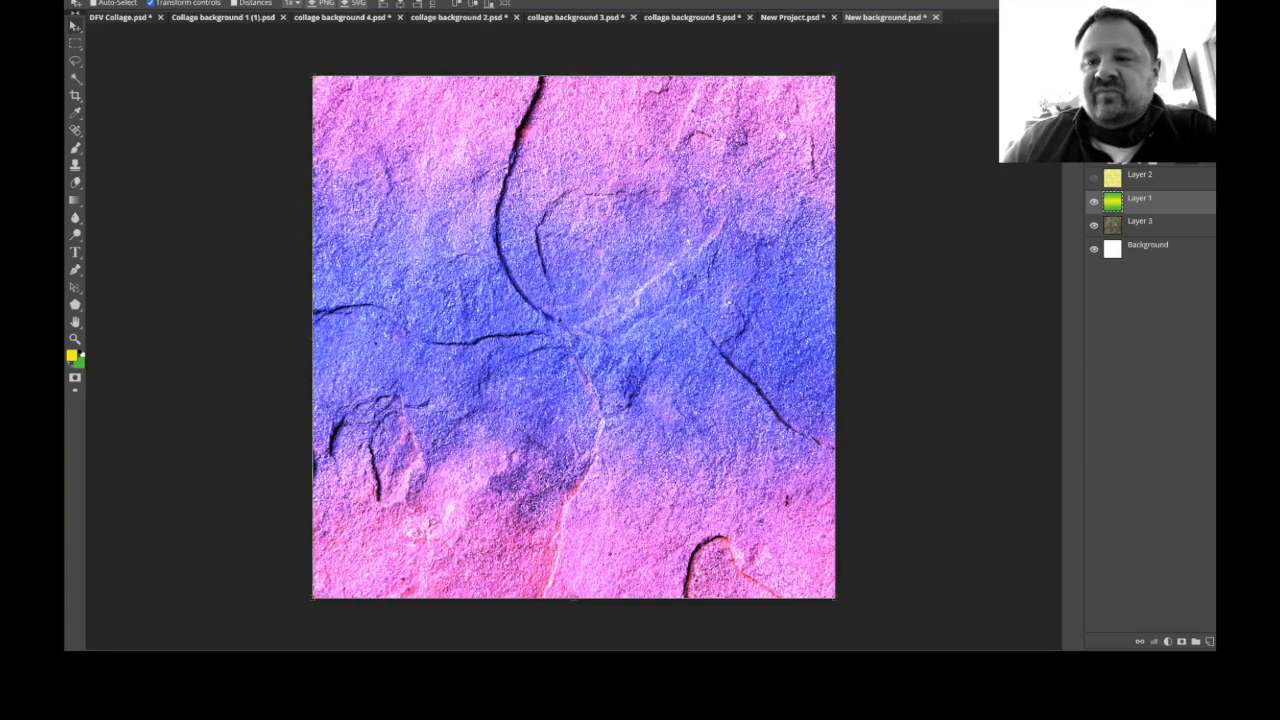
key(Down)
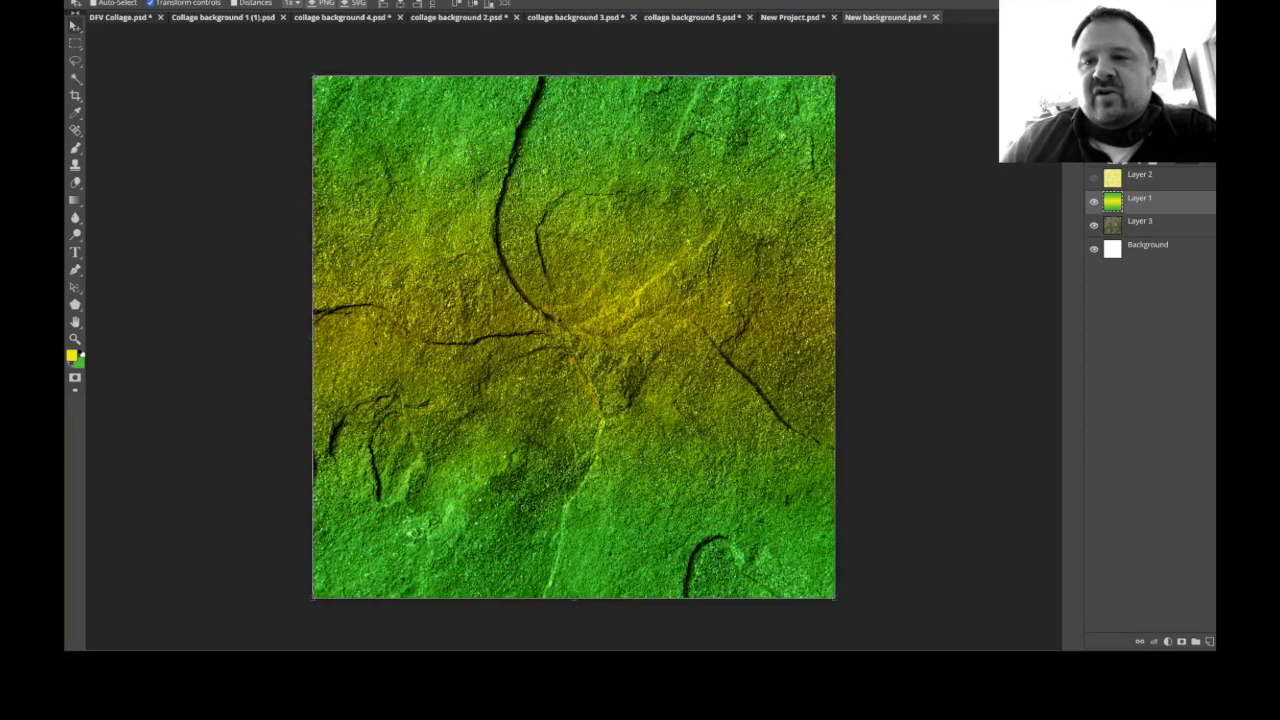
key(Down)
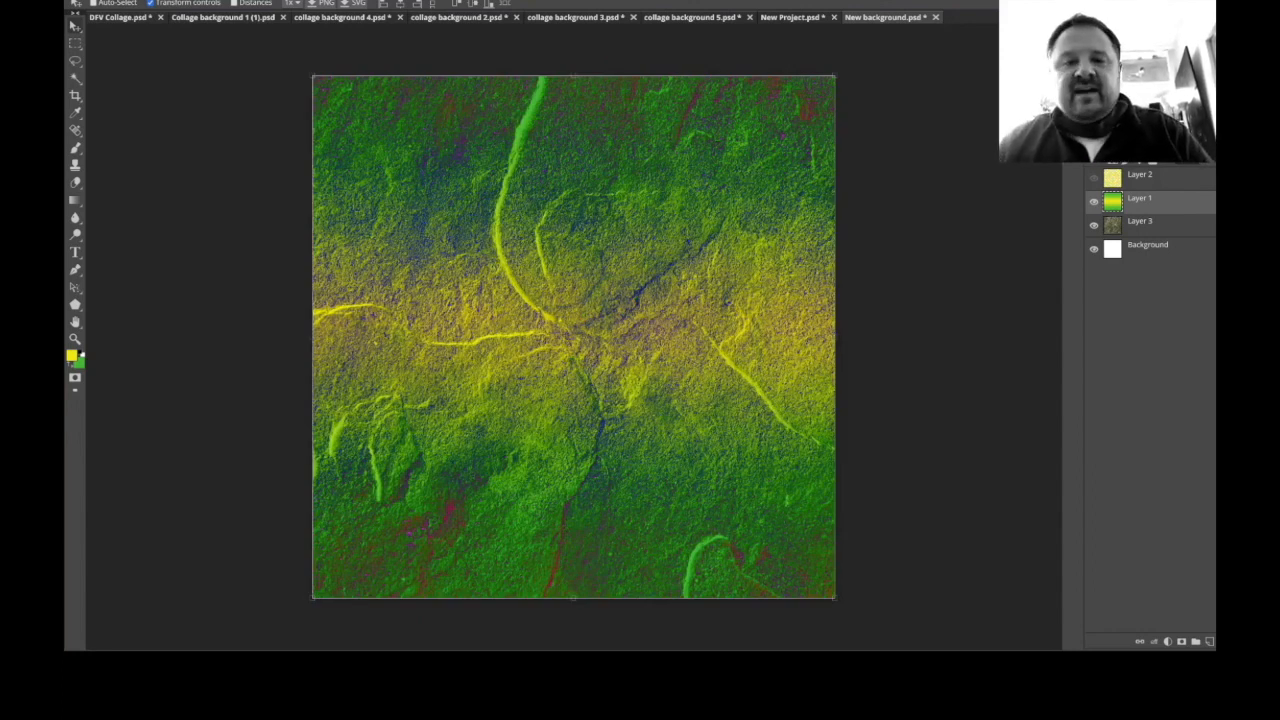
Show and select the rings on Layer 2, and cycle its blend modes, settling on the one with near-black navy rings.
click(1094, 178)
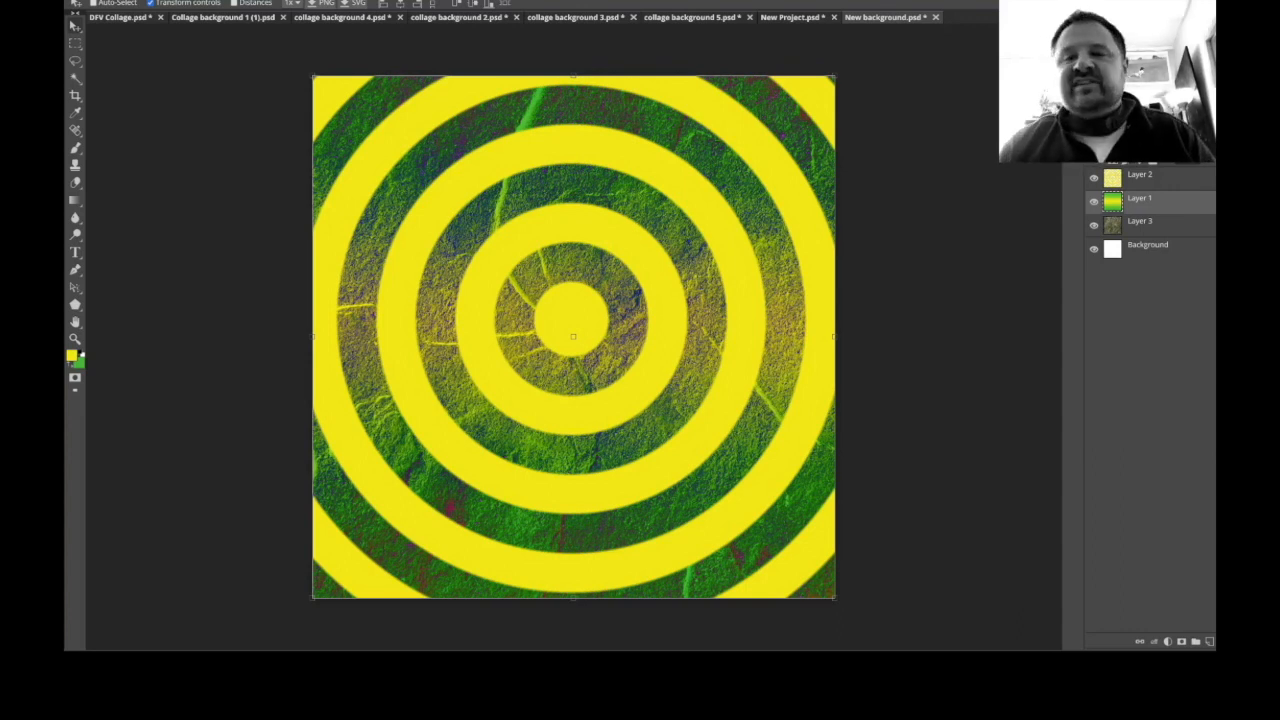
click(1140, 176)
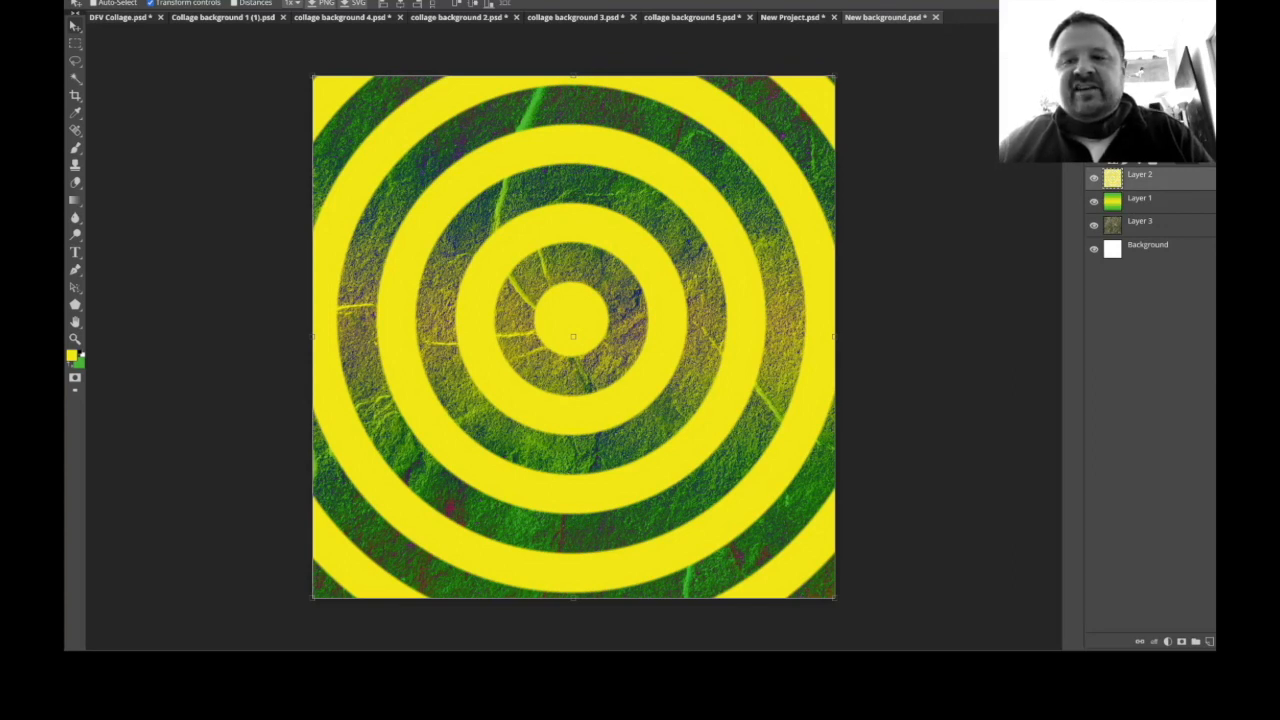
key(Down)
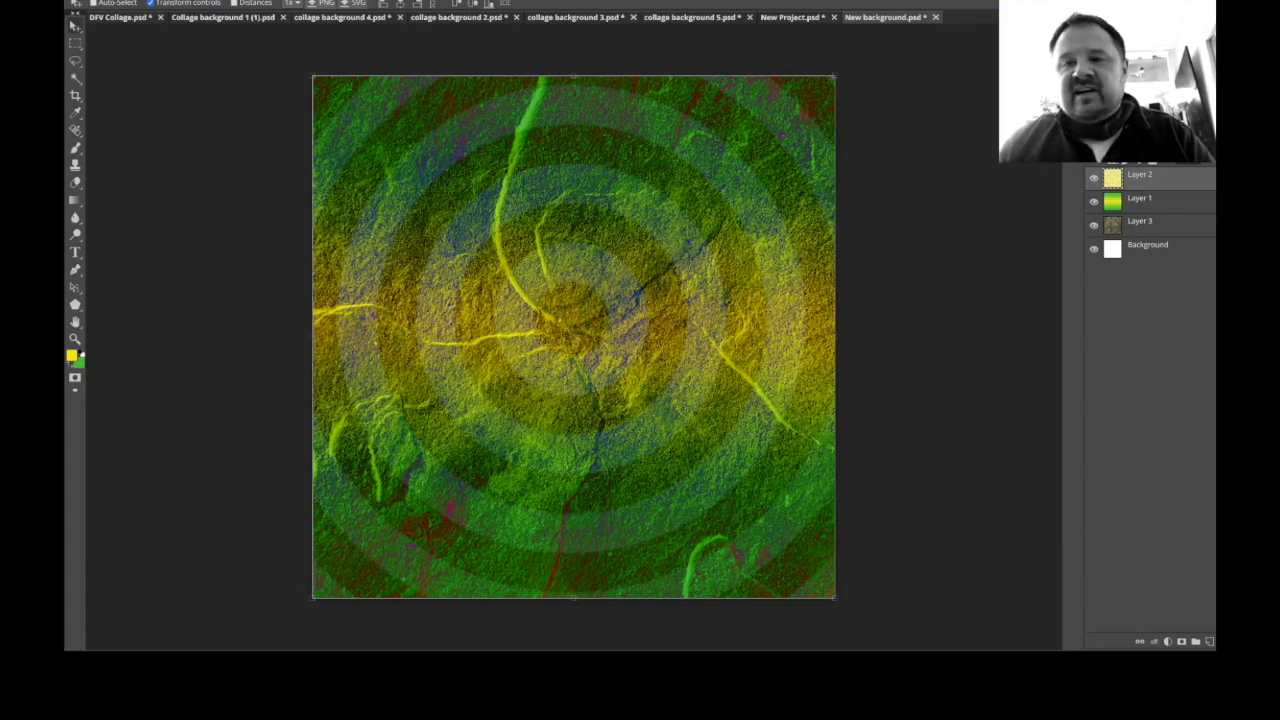
key(Down)
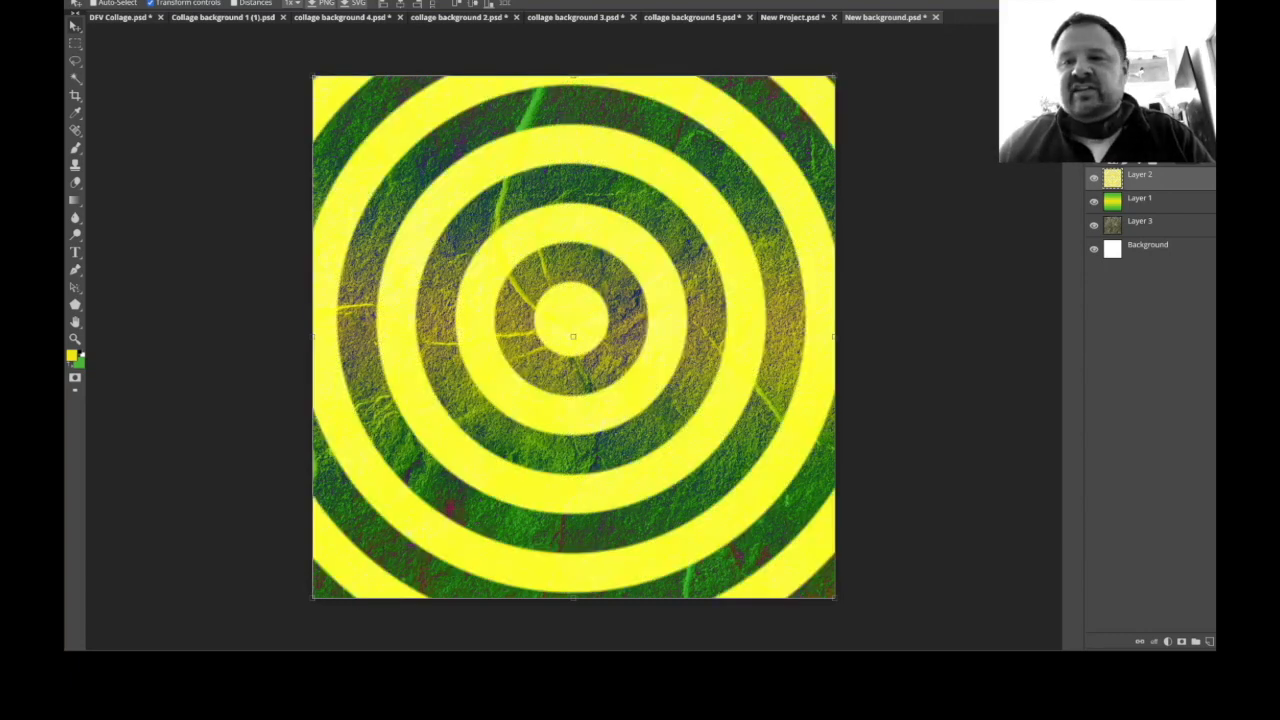
key(Down)
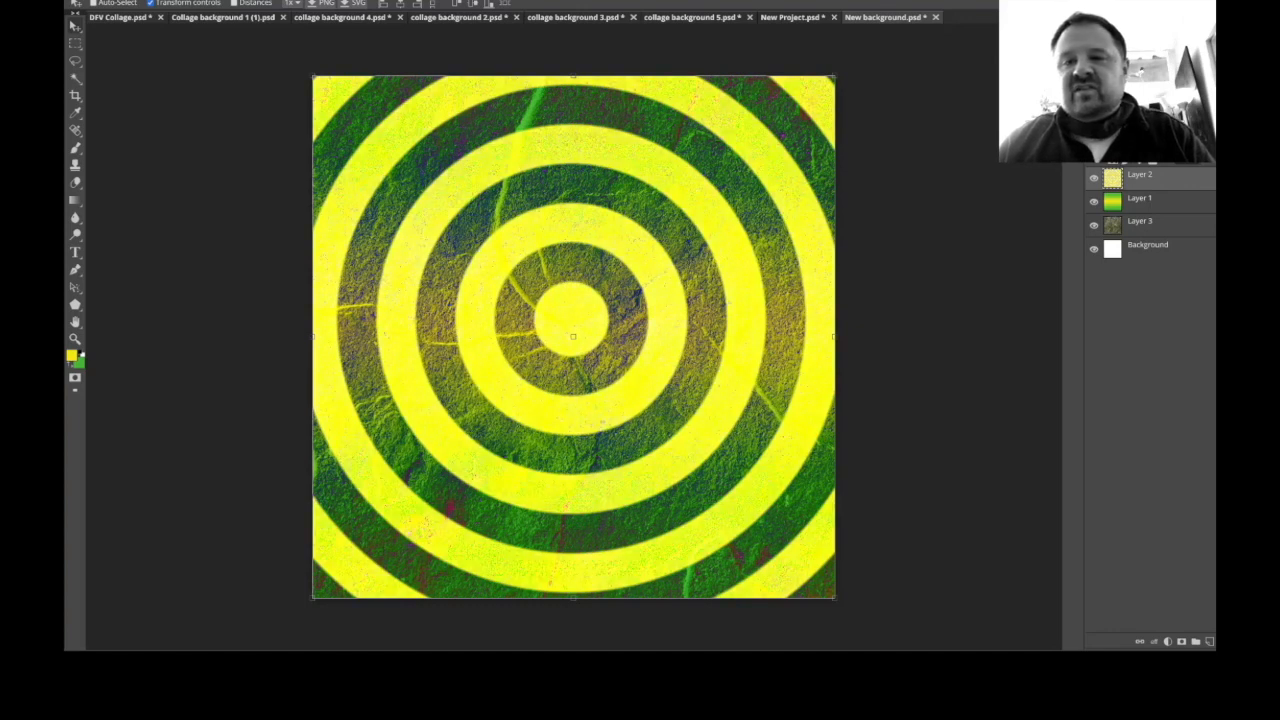
key(Down)
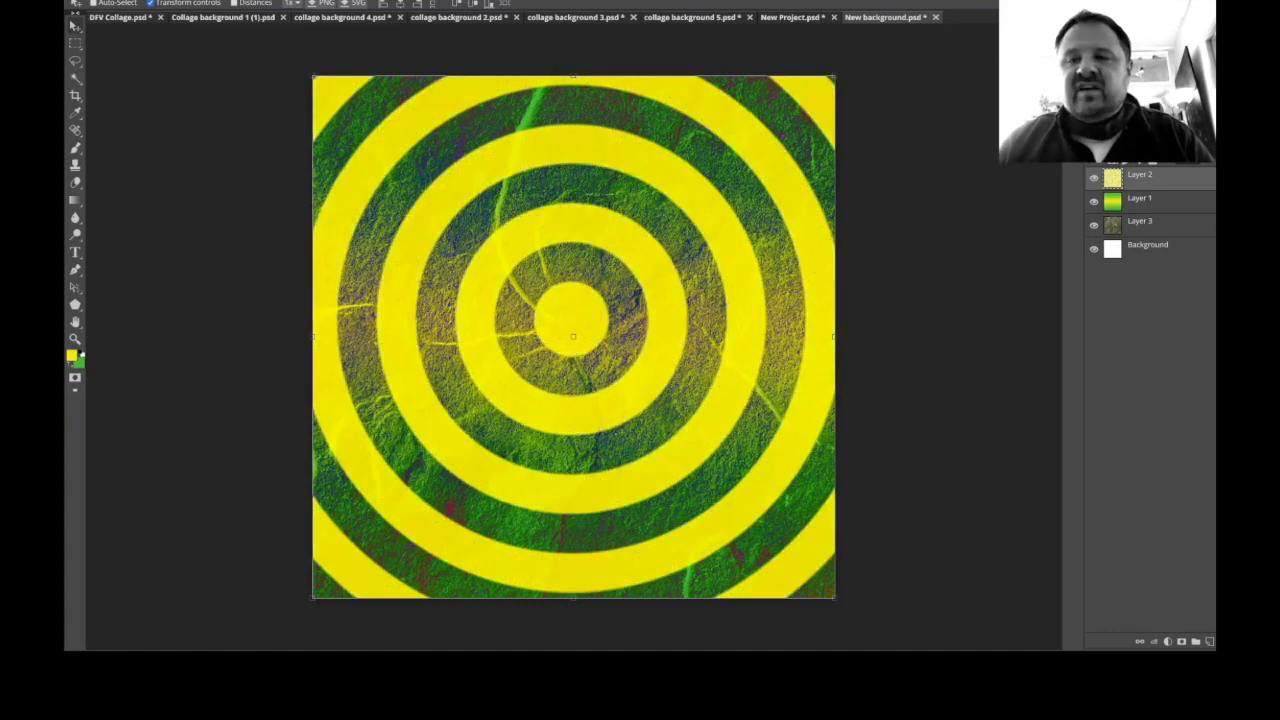
key(Down)
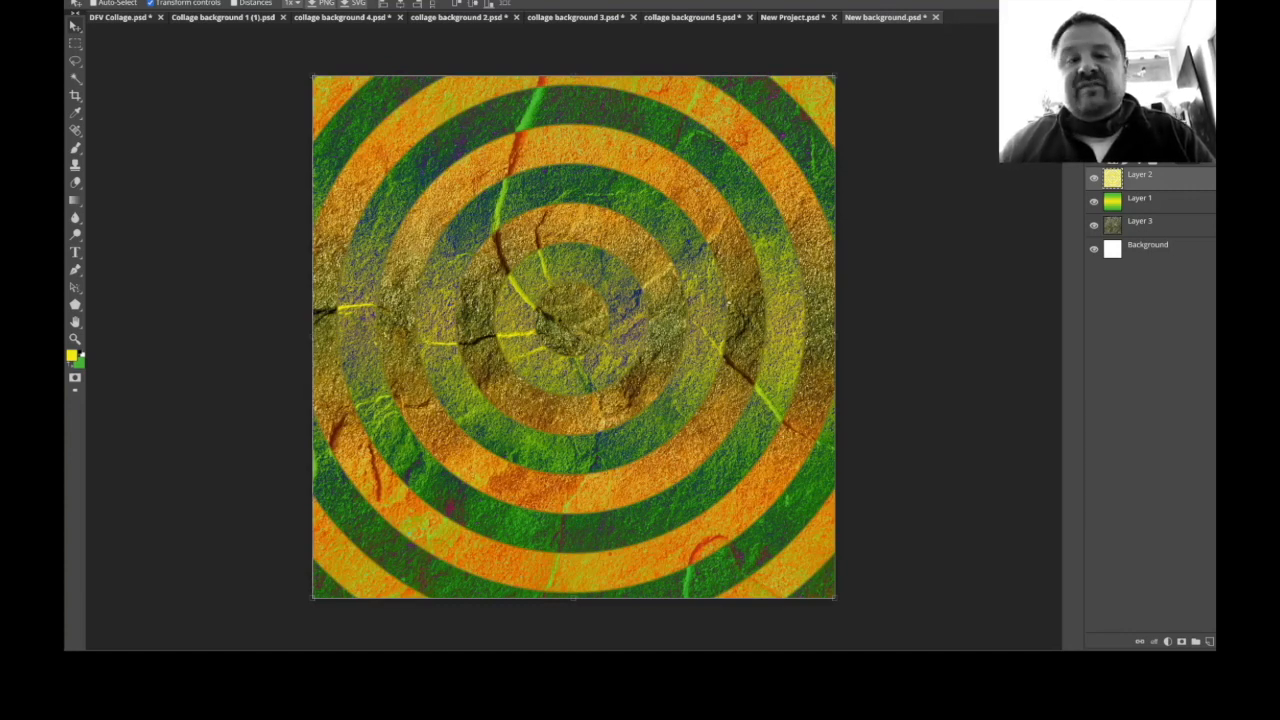
key(Down)
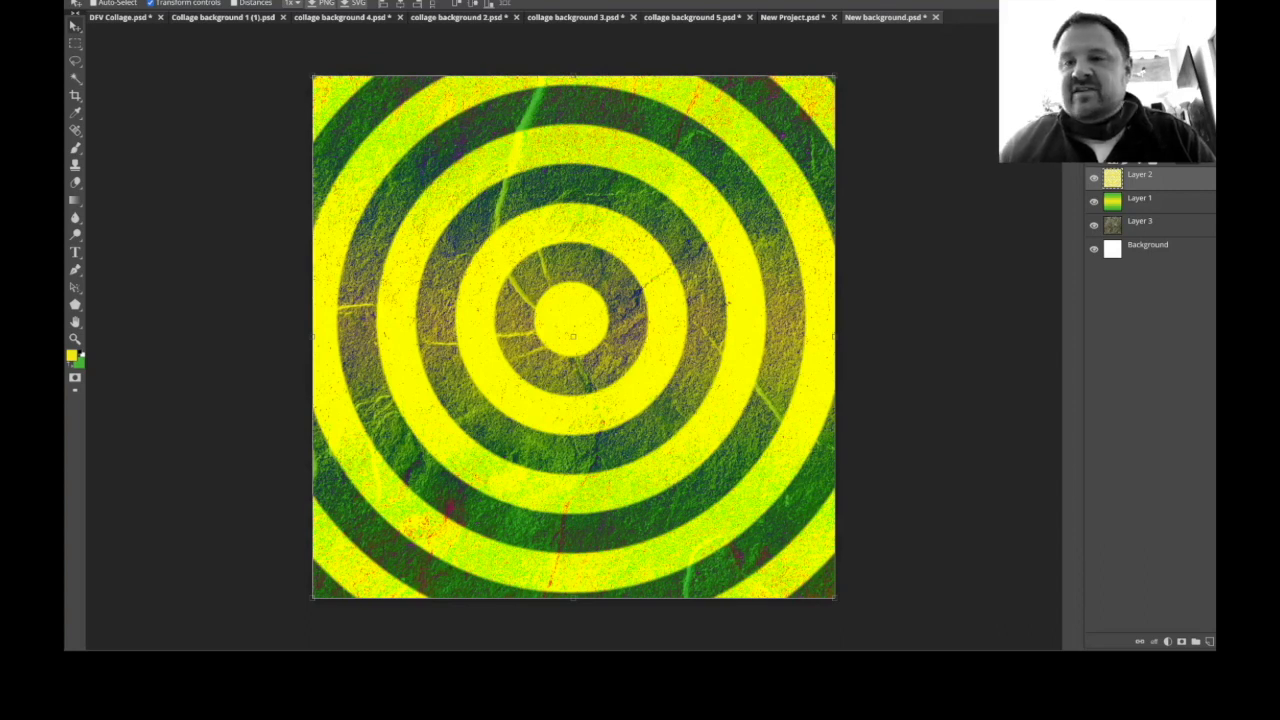
key(Down)
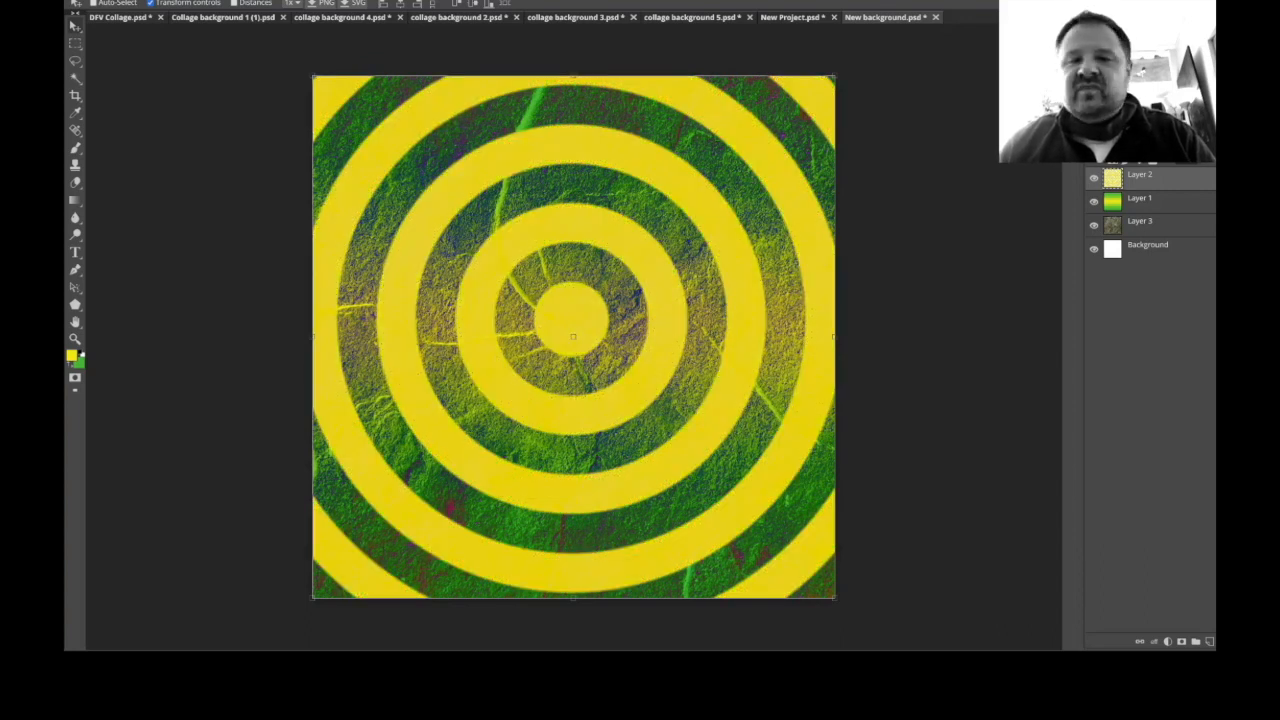
key(Down)
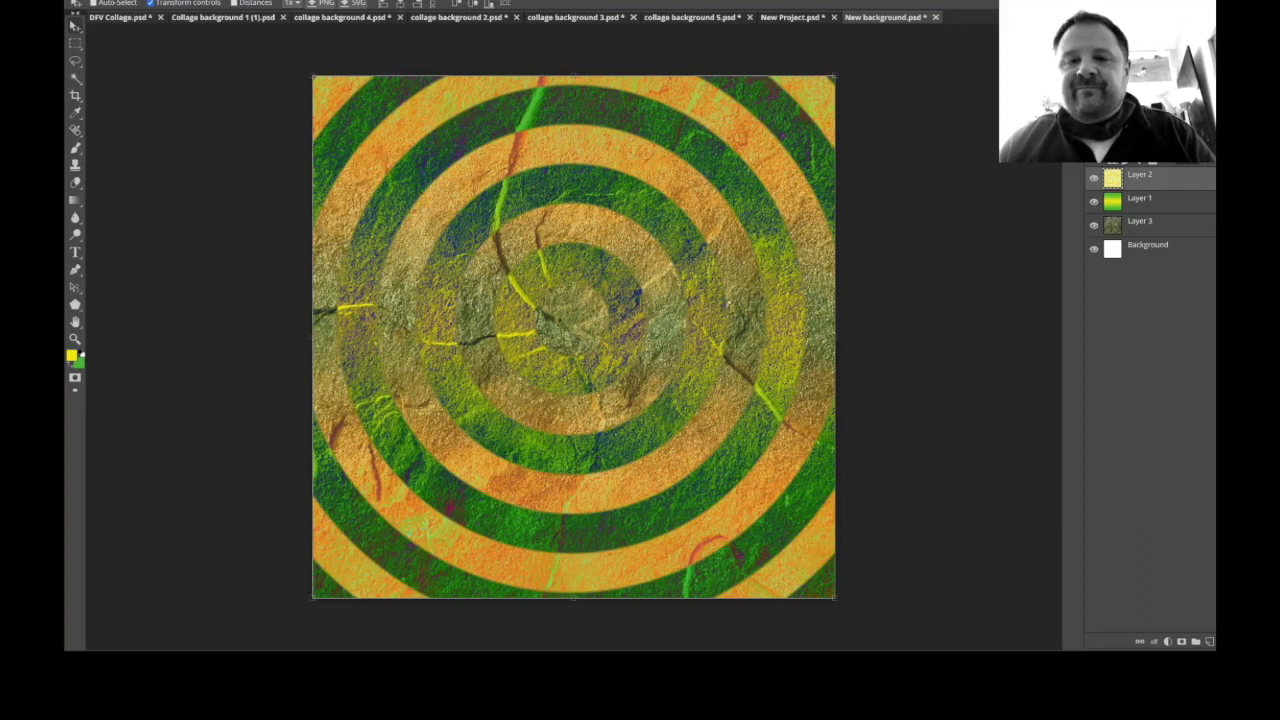
key(Down)
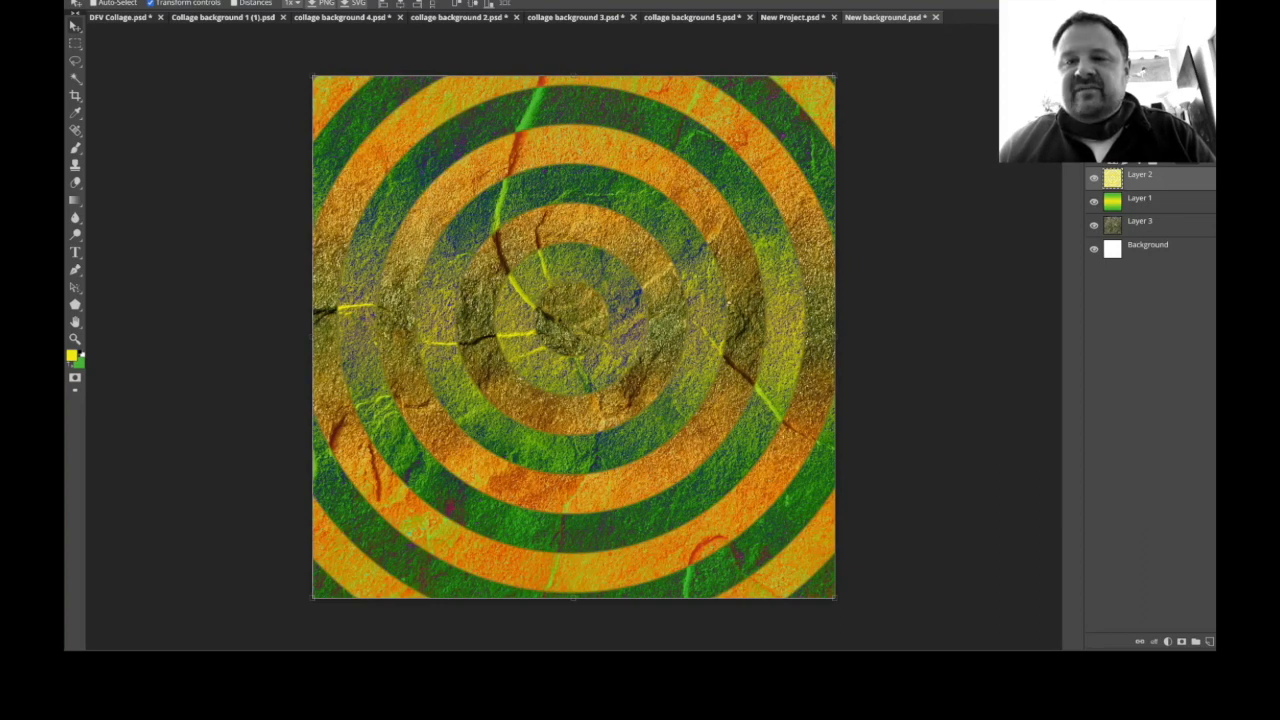
key(Down)
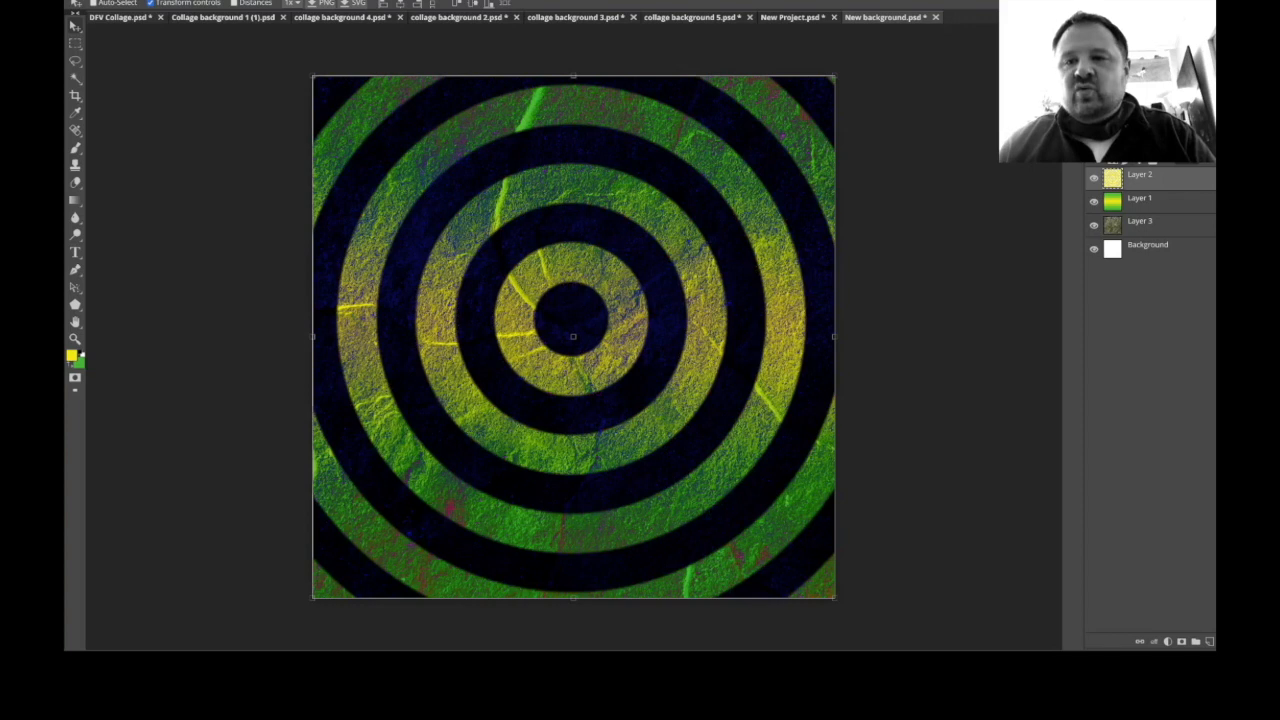
key(Down)
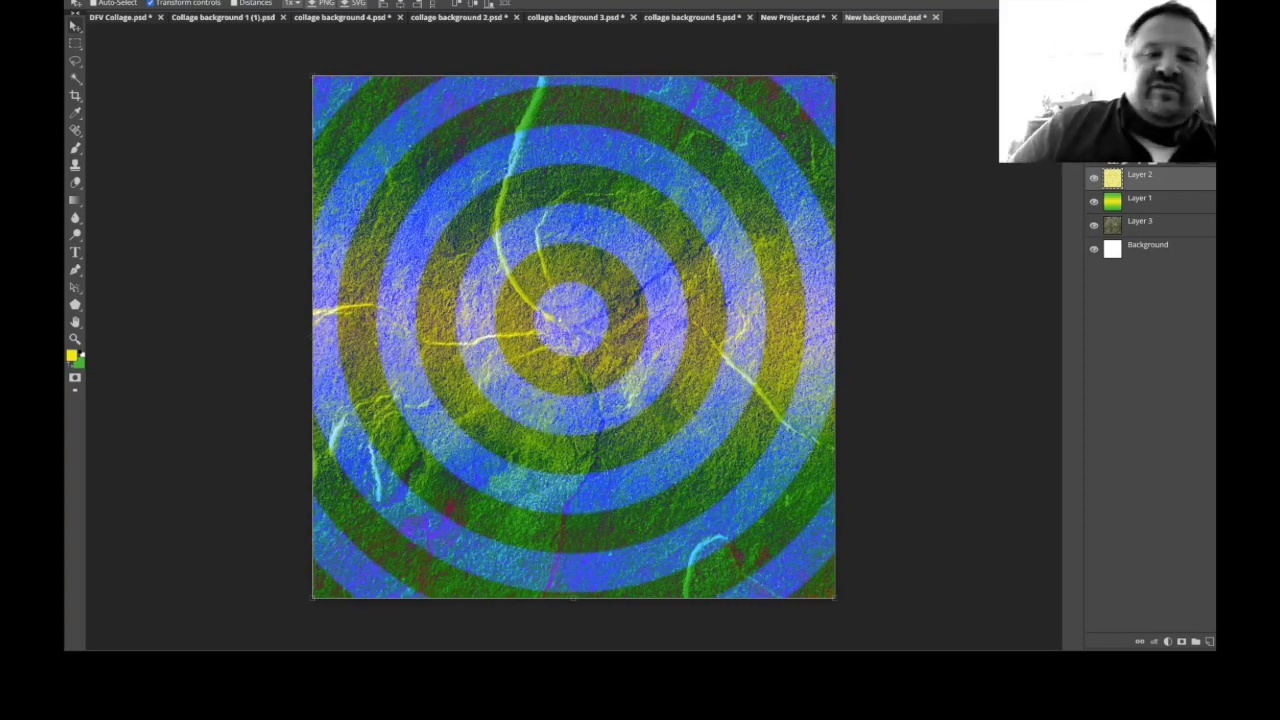
key(Down)
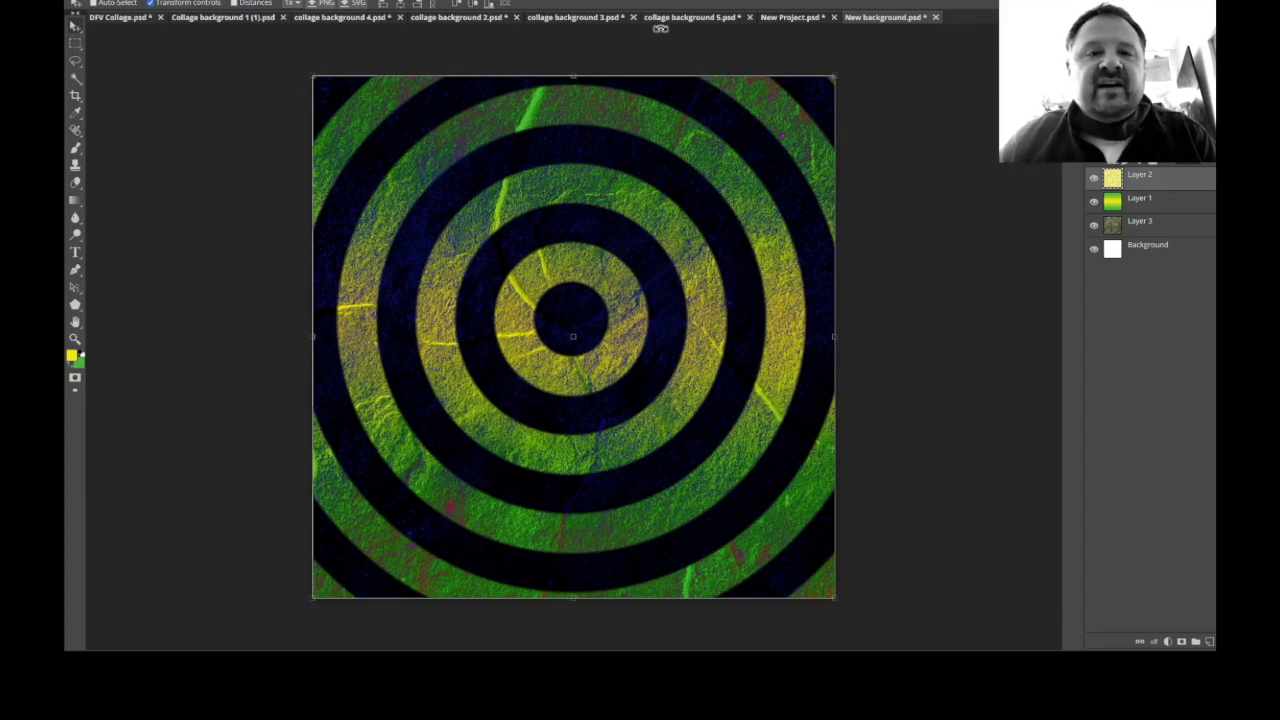
View the layered designs in collage background 3.psd and collage background 5.psd for comparison.
click(660, 24)
click(577, 18)
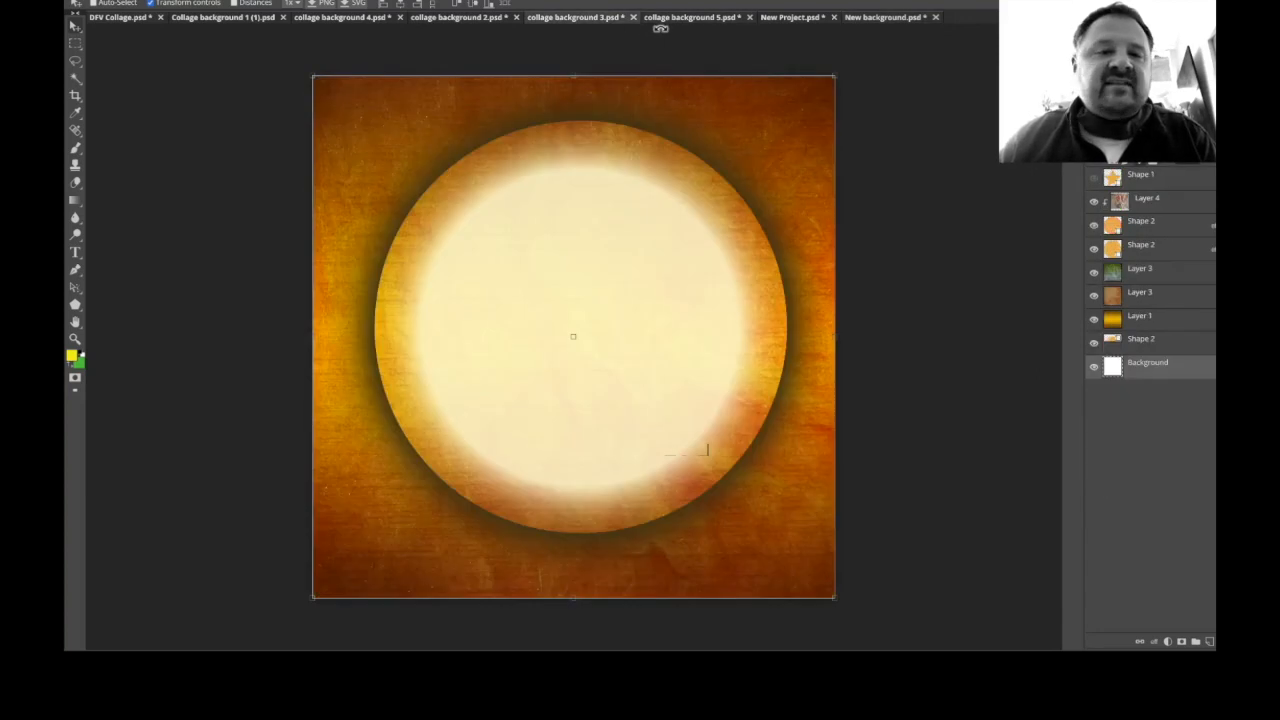
click(660, 24)
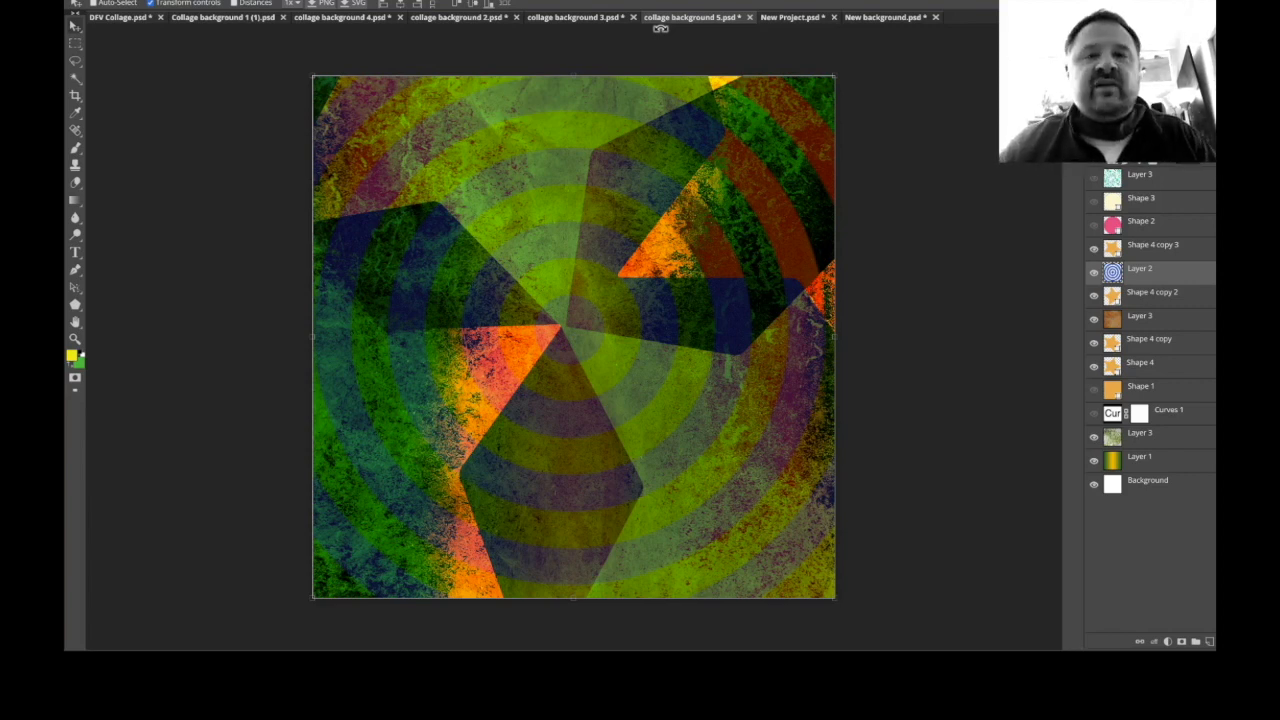
In New background.psd, place the Layer 2 rings below Layer 1 and bring the Layer 3 rock texture to the top.
click(876, 24)
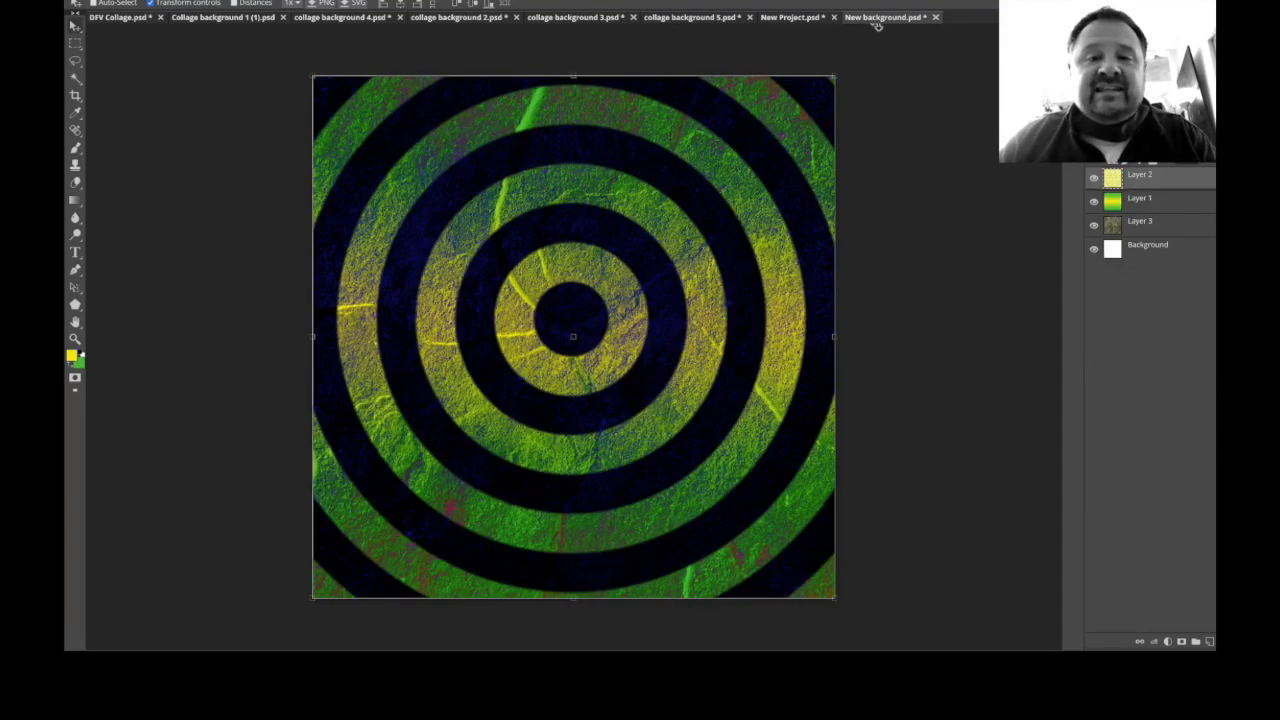
key(ctrl+bracketleft)
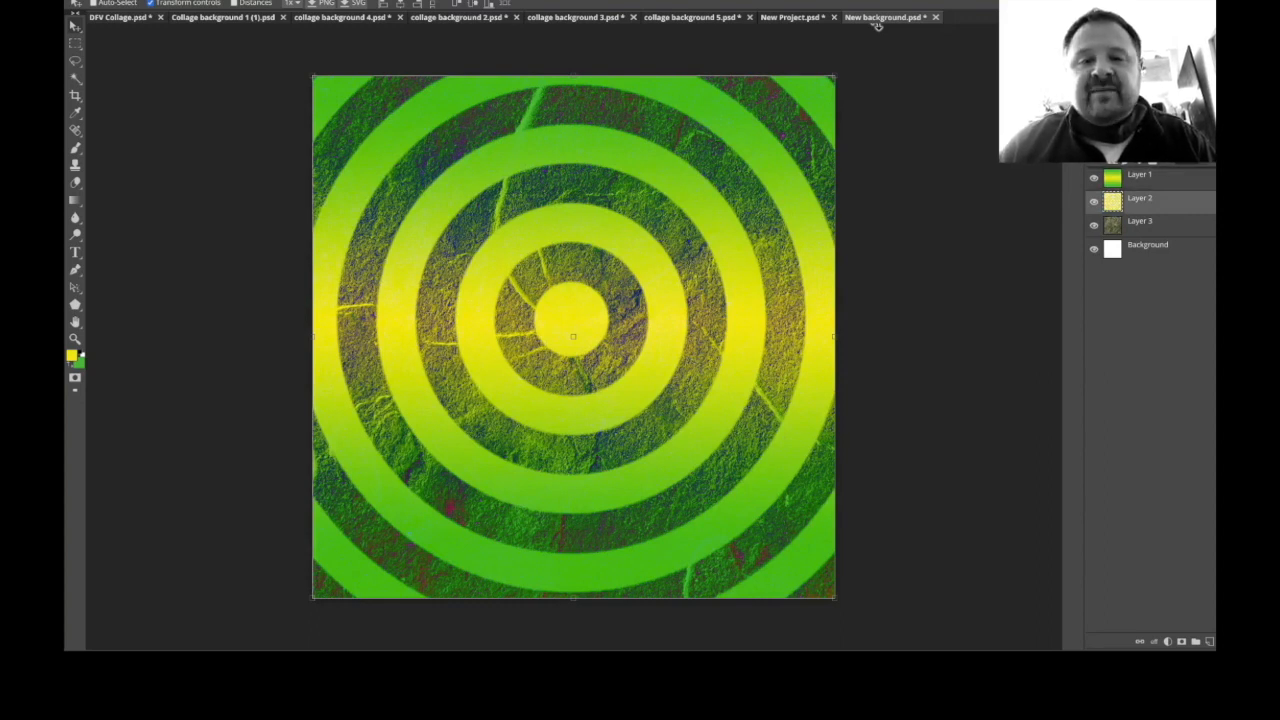
key(ctrl+shift+bracketright)
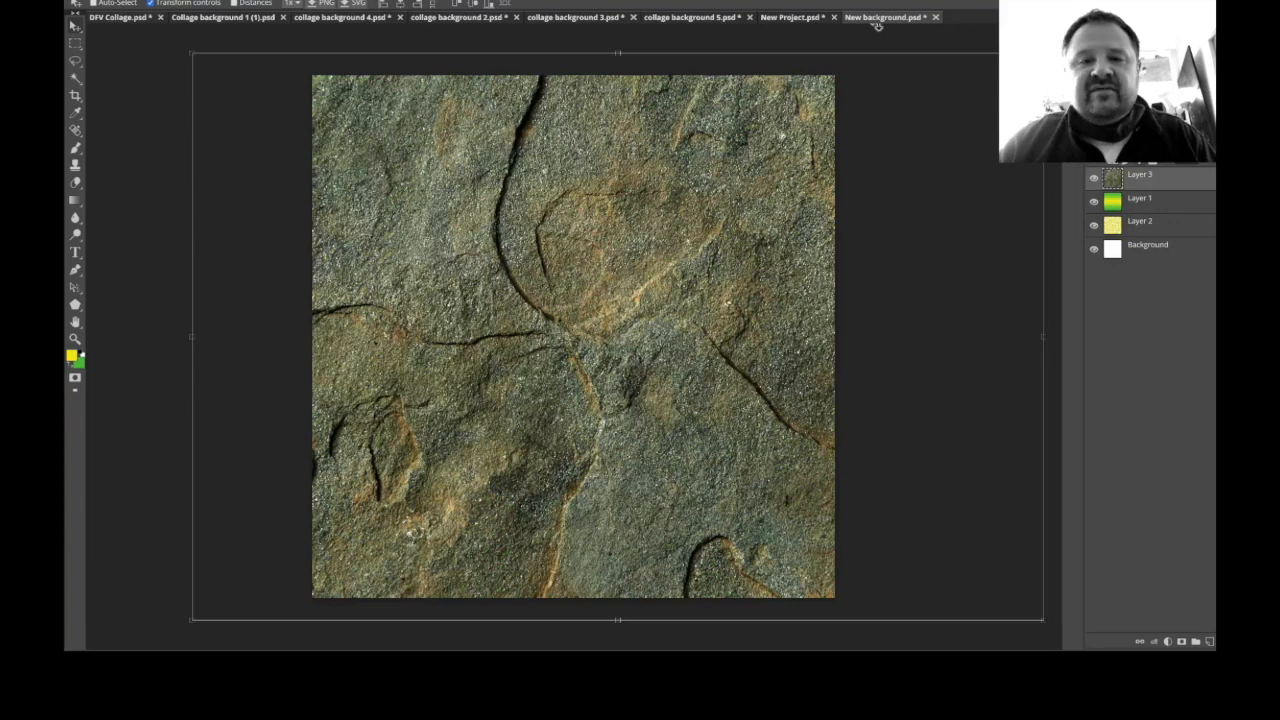
Cycle through Layer 3's blend modes, settling on the one with off-white and olive-green rings speckled with teal and orange.
key(shift+plus)
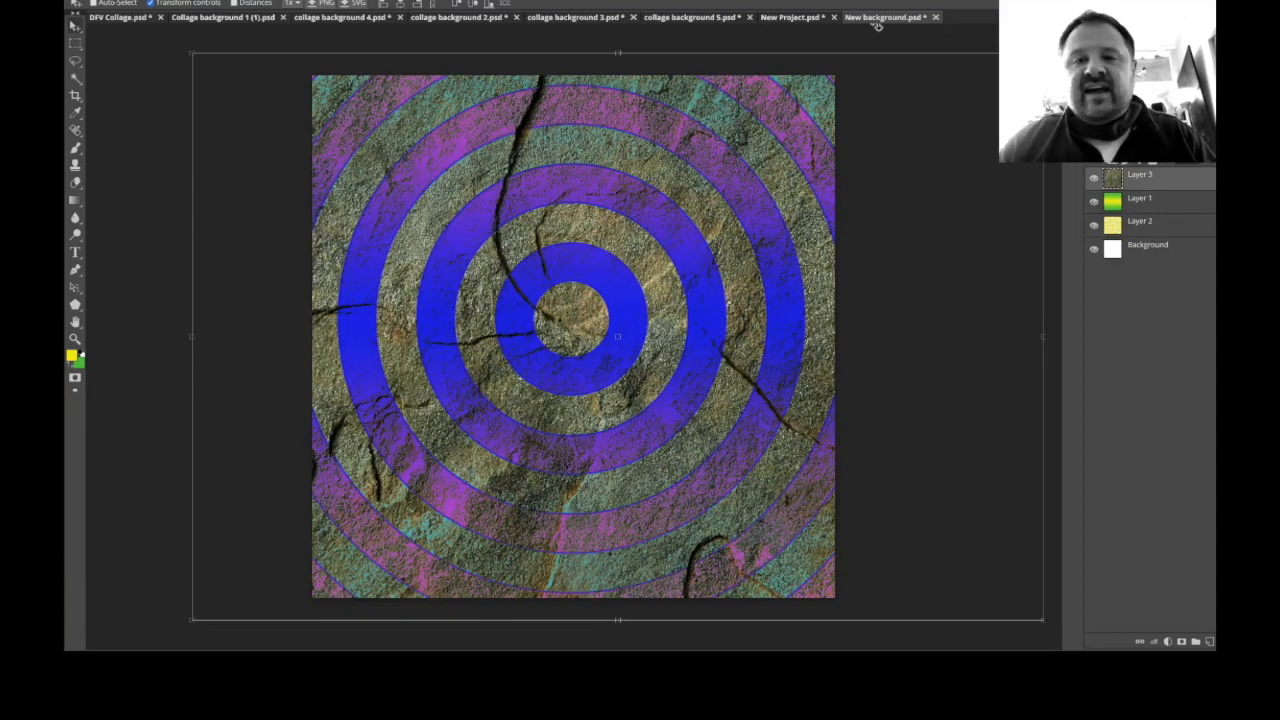
key(shift+plus)
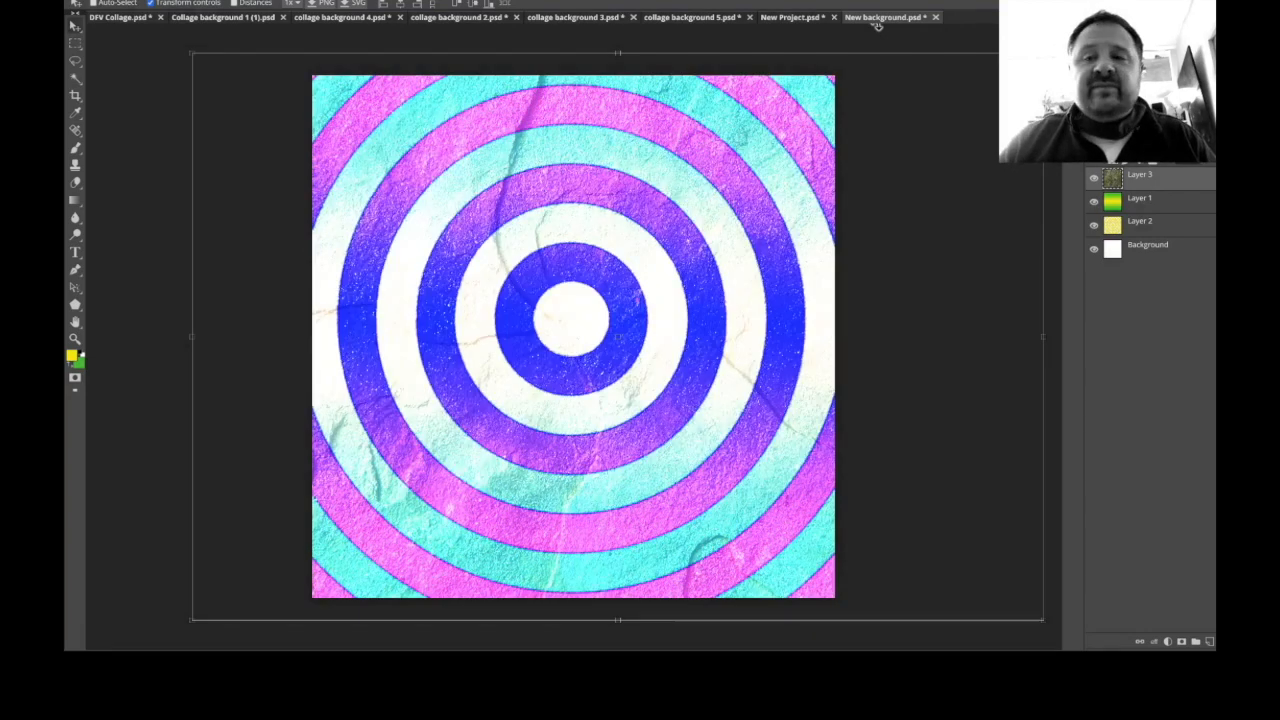
key(shift+plus)
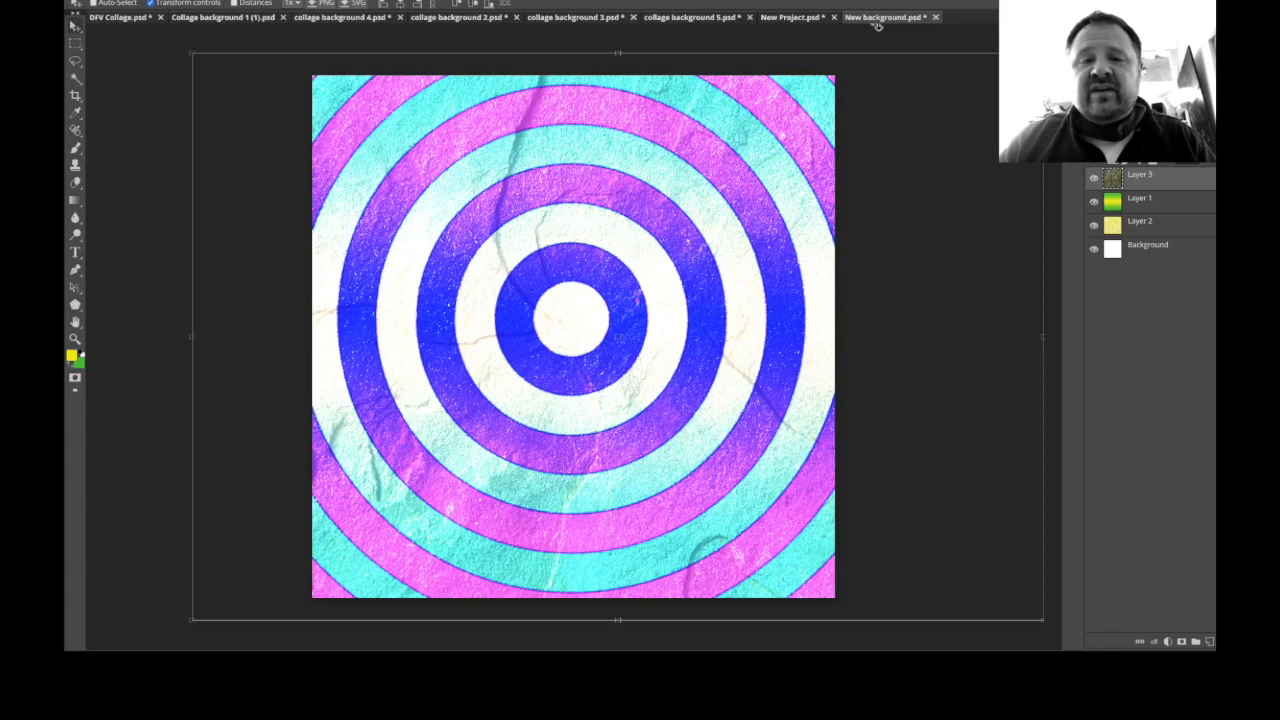
key(shift+plus)
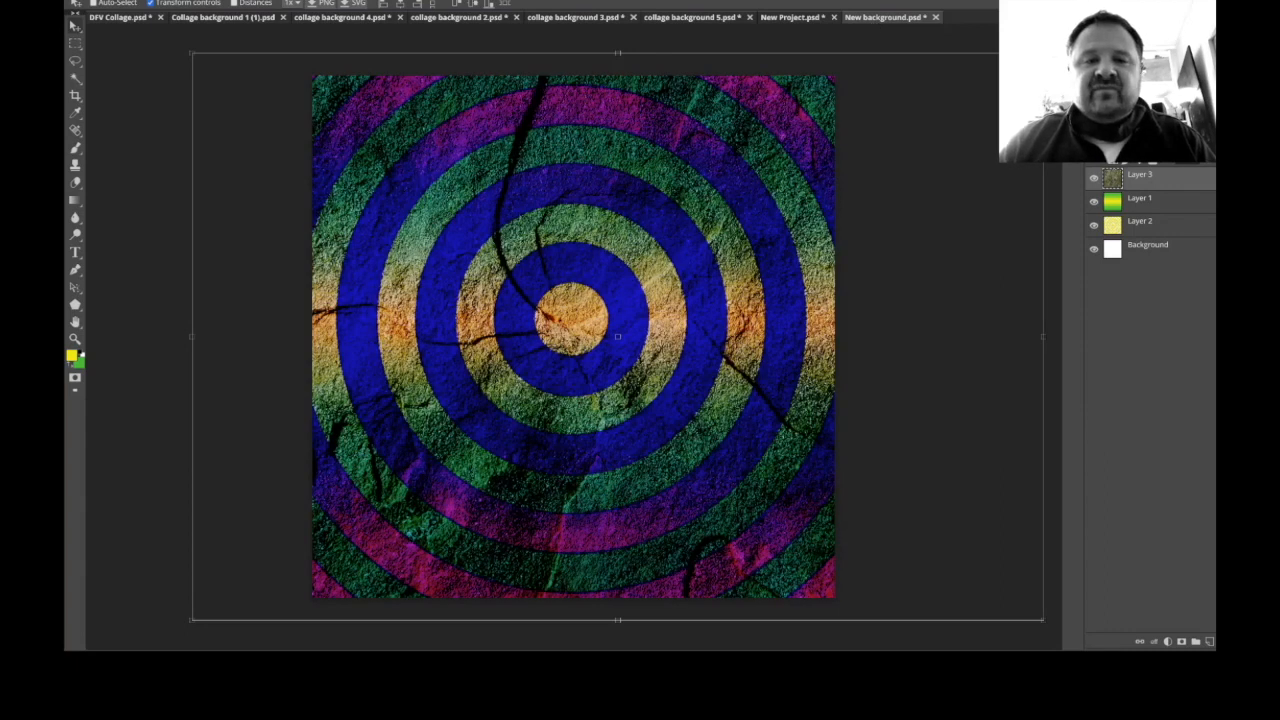
key(shift+plus)
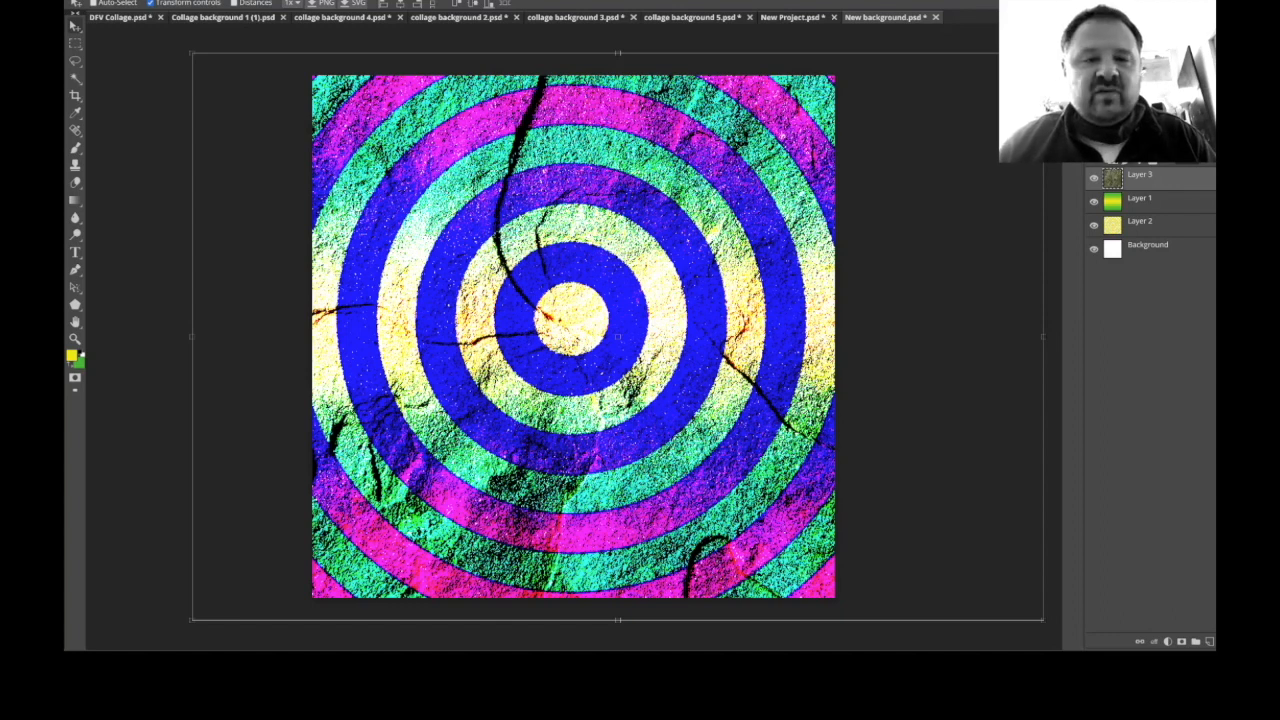
key(shift+plus)
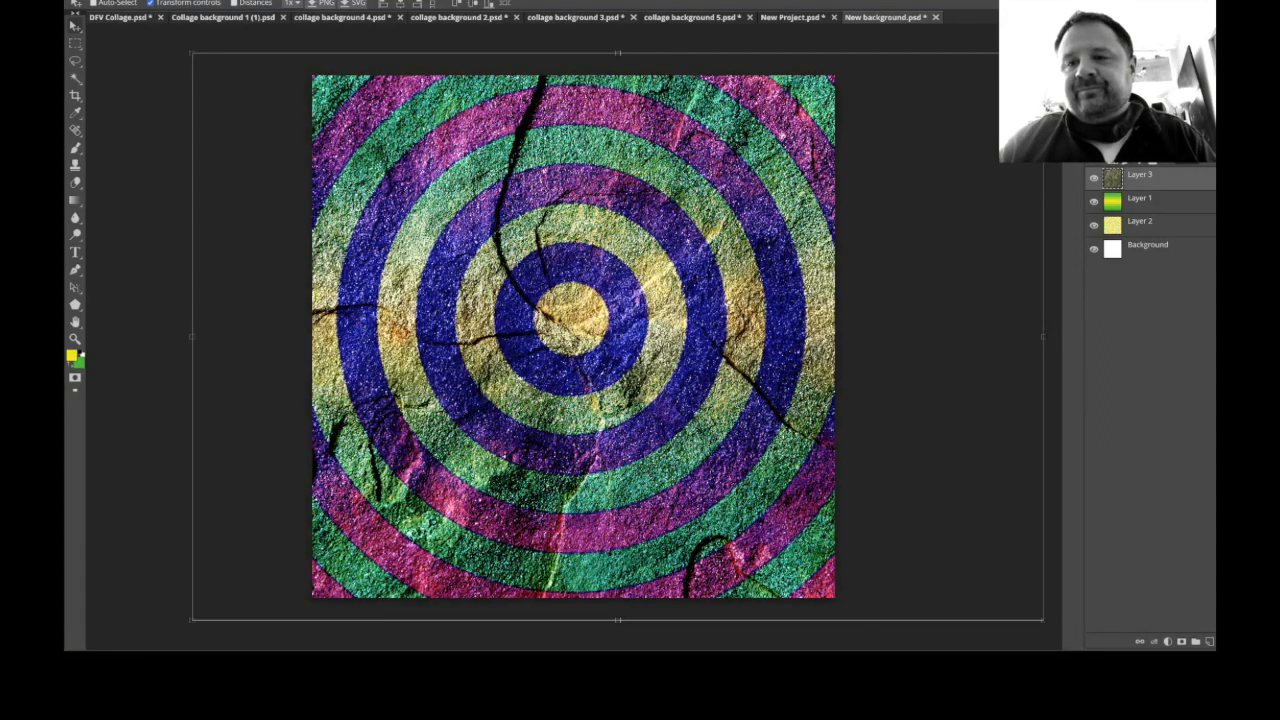
key(shift+plus)
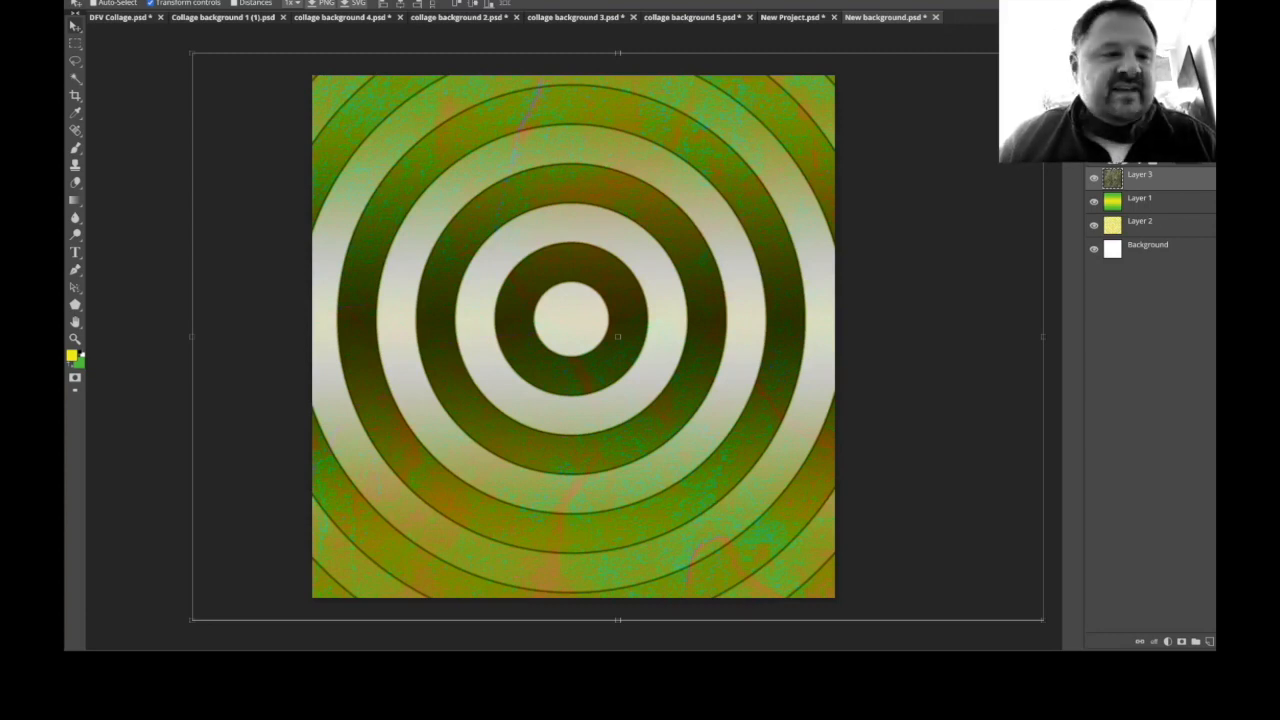
key(v)
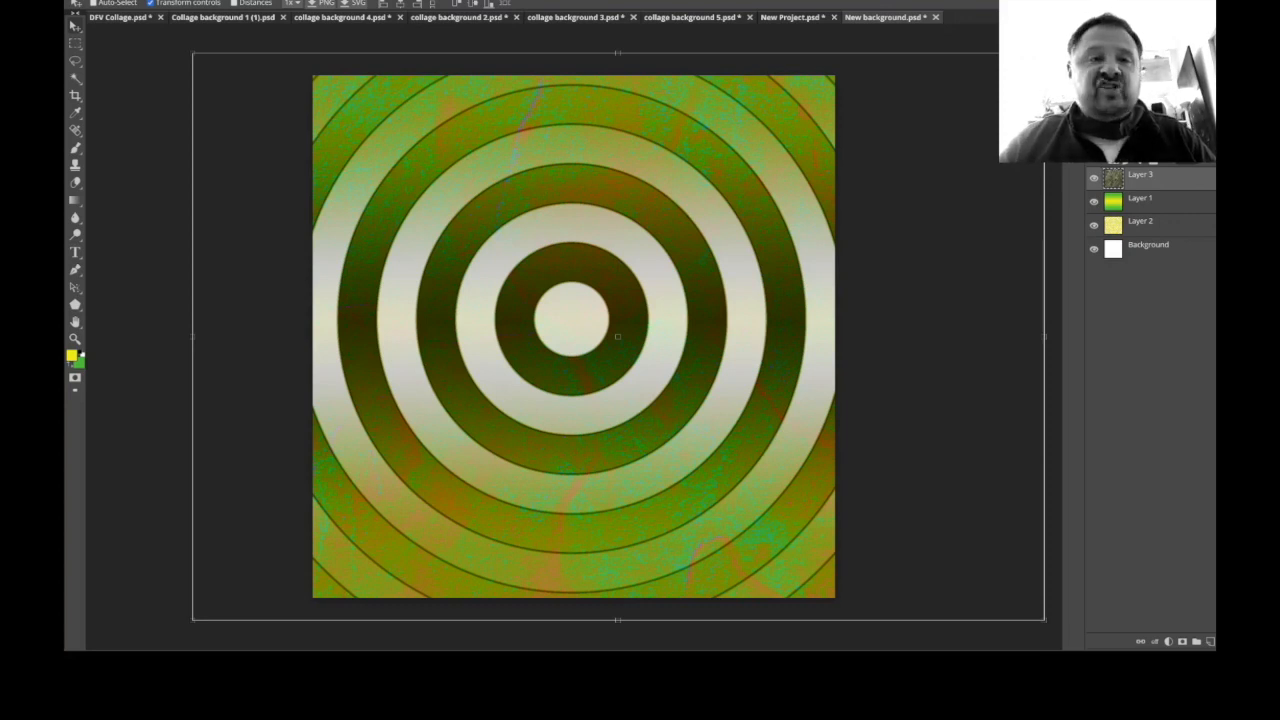
Compare the designs in Collage background 1 (1).psd and collage background 5.psd, and return to New background.psd.
click(188, 18)
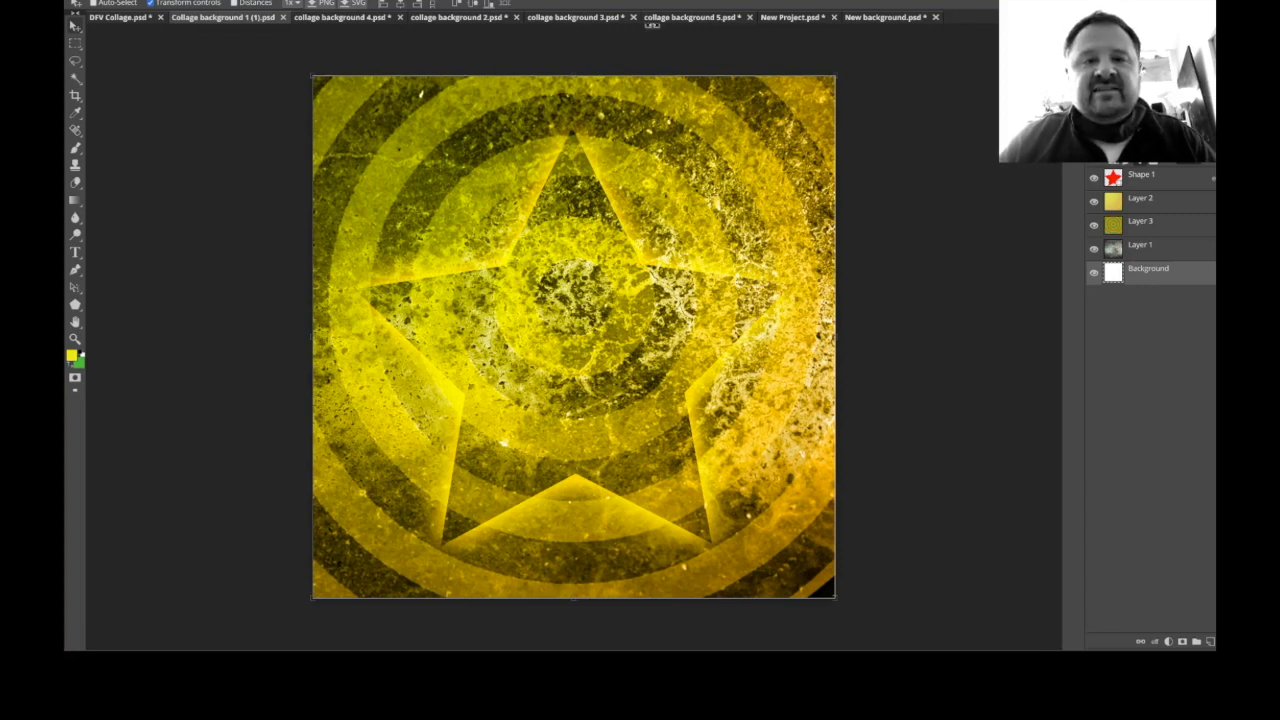
click(652, 20)
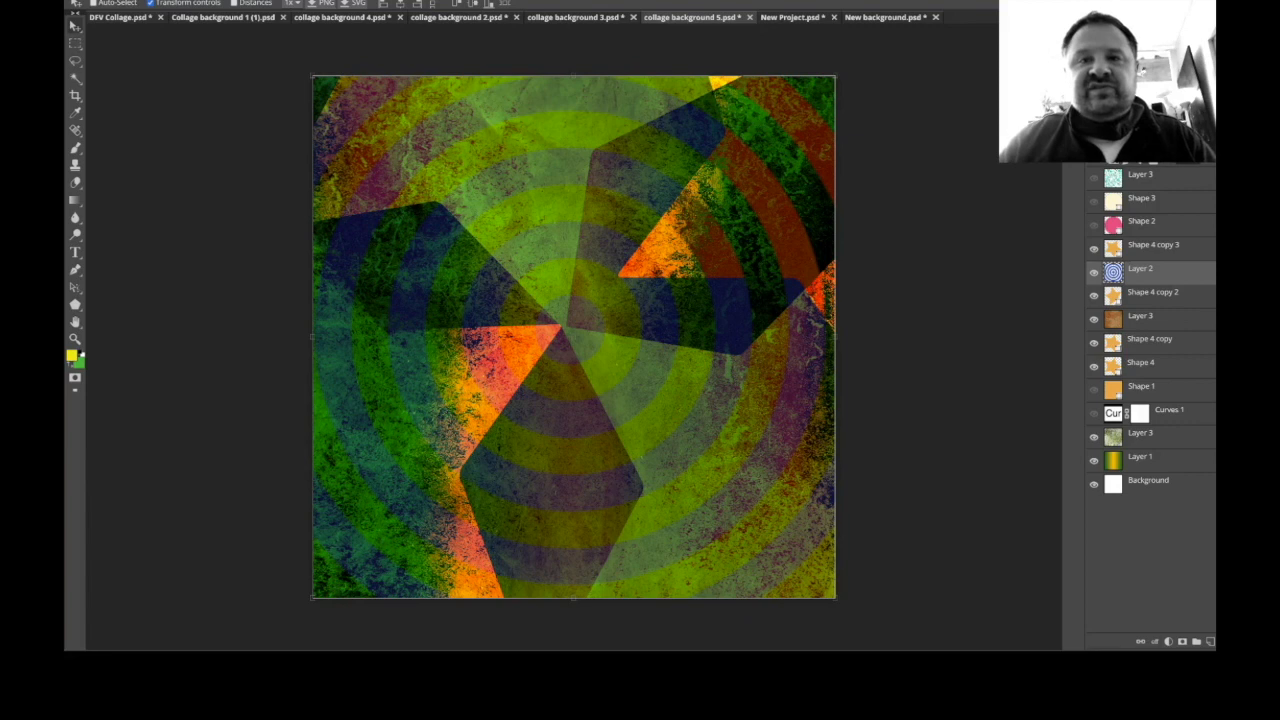
click(876, 18)
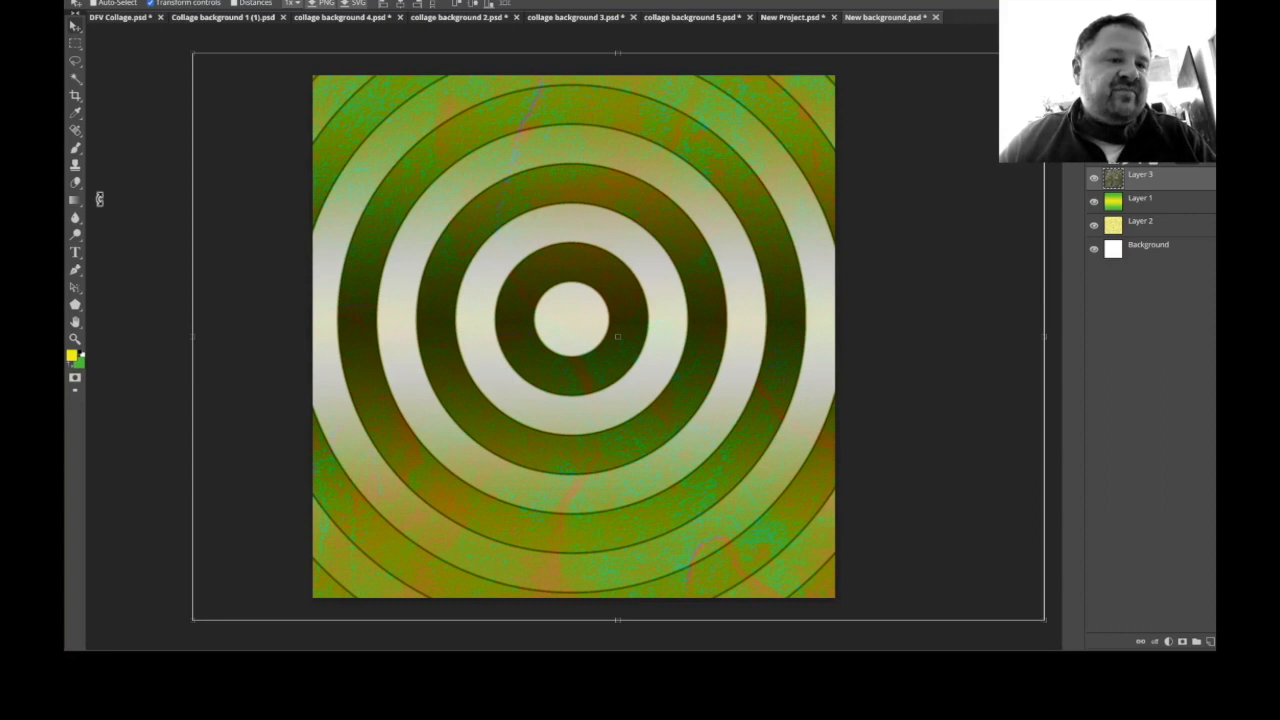
Try drawing red filled ellipses of various sizes and proportions over the rings, undoing each one.
right_click(75, 305)
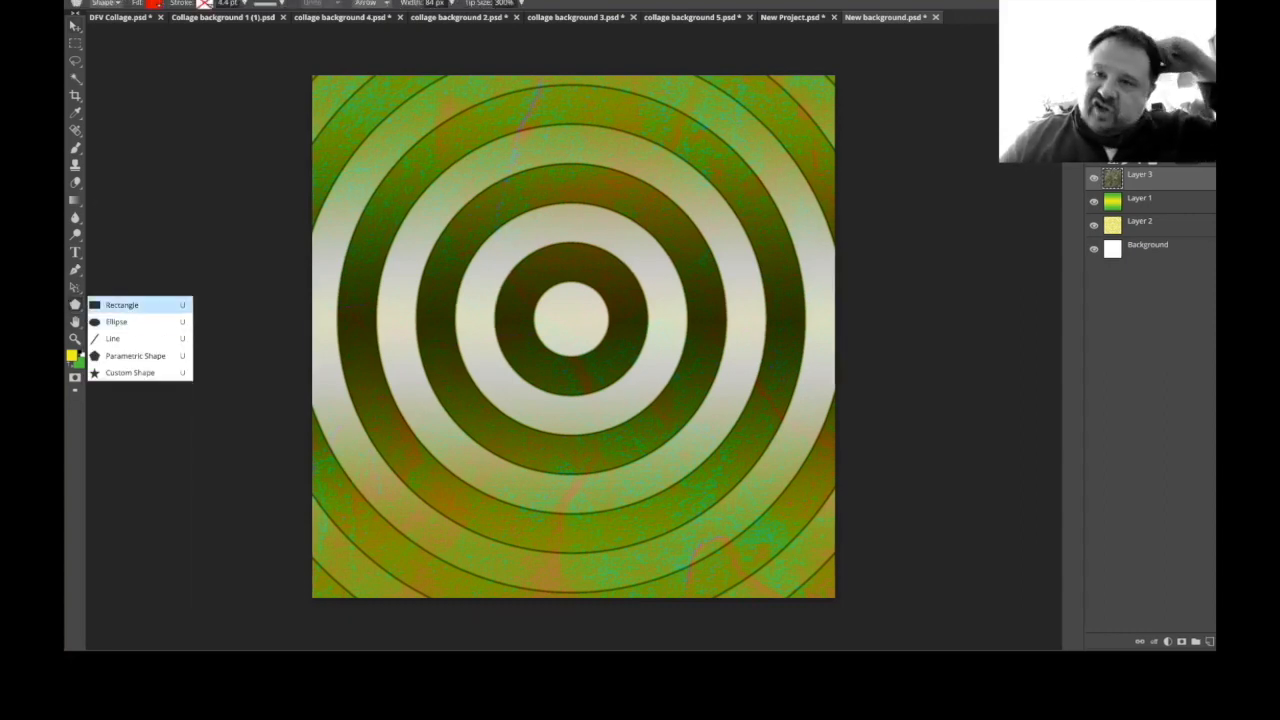
click(120, 305)
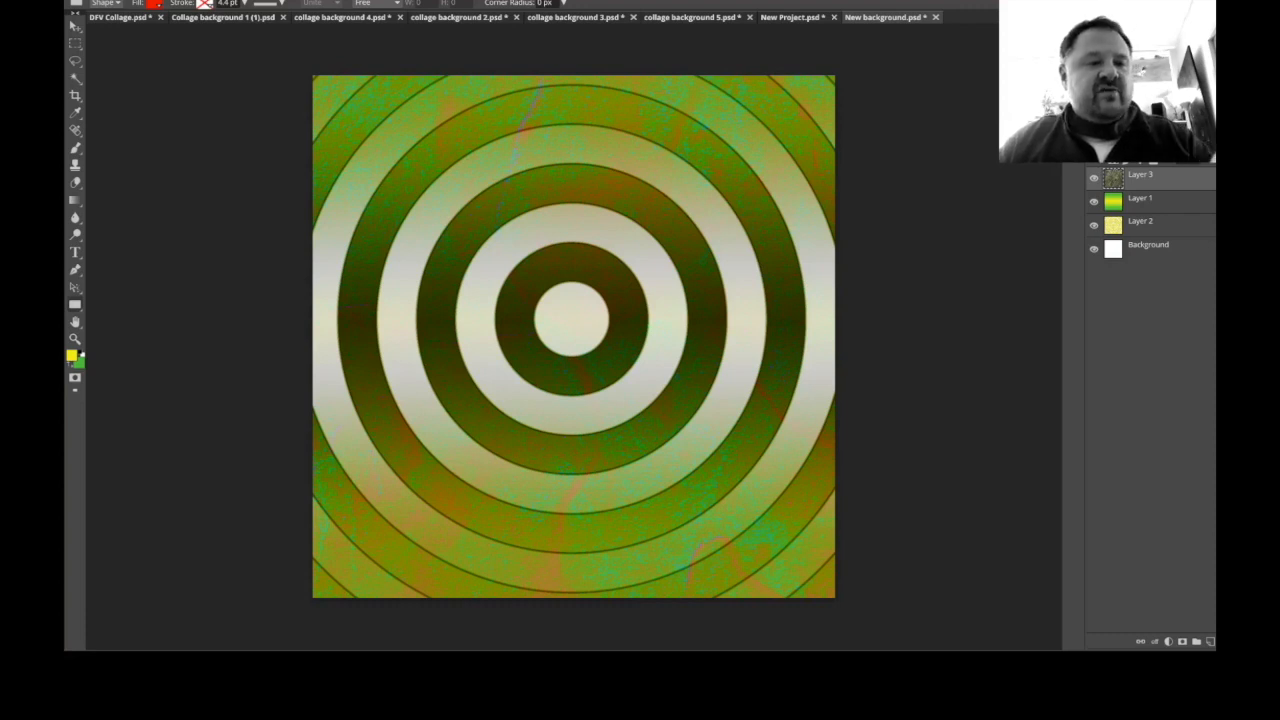
click(75, 305)
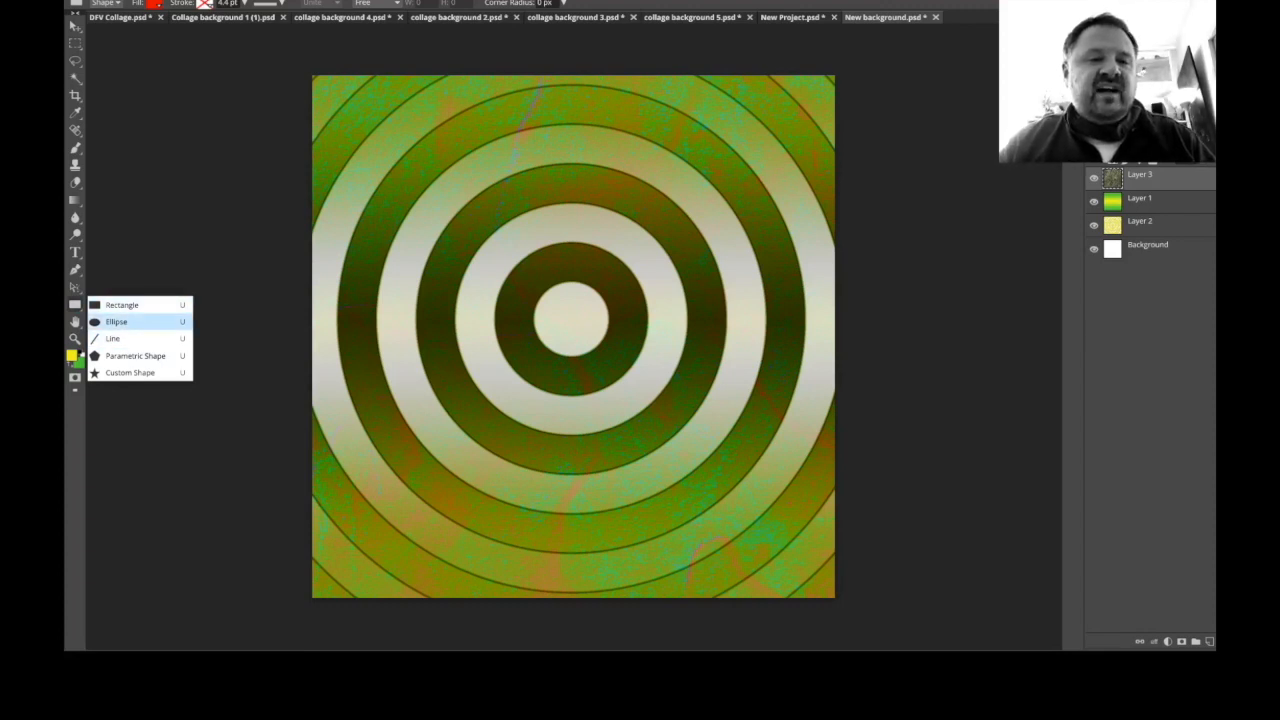
click(116, 321)
drag(550, 331, 672, 536)
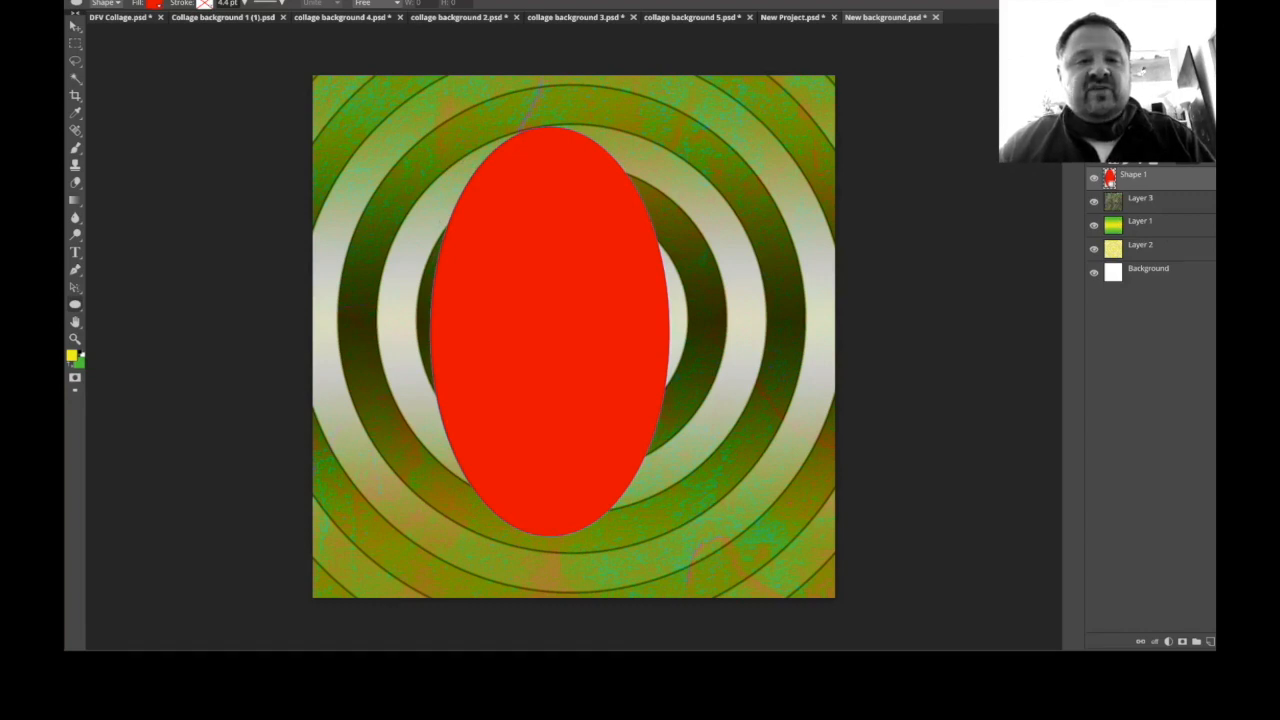
key(ctrl+z)
drag(503, 328, 602, 536)
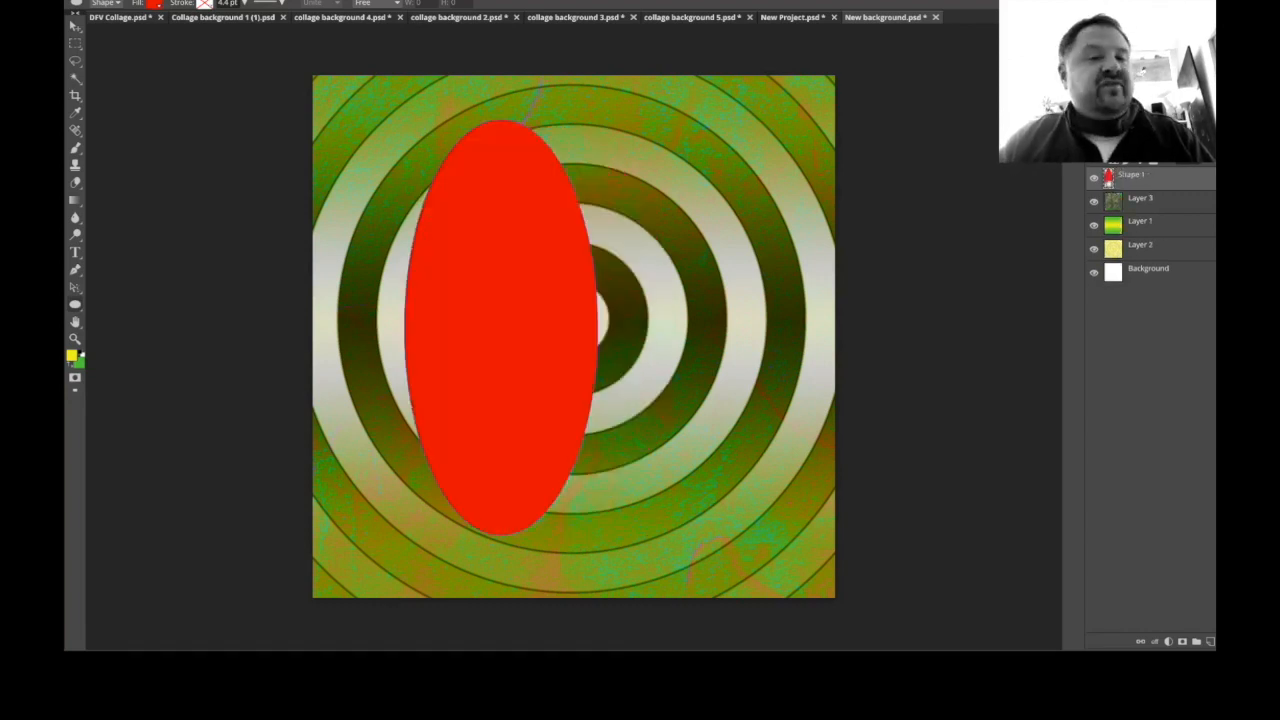
key(ctrl+z)
drag(430, 142, 766, 478)
key(ctrl+z)
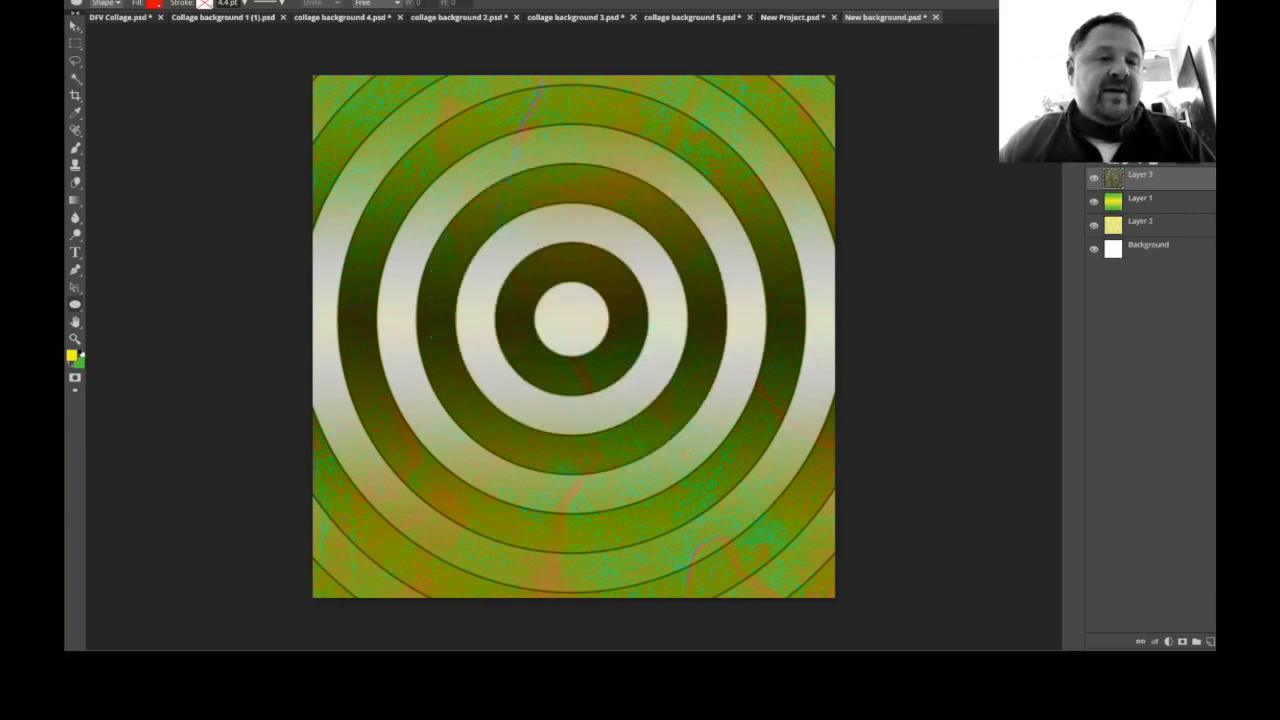
drag(372, 108, 564, 506)
drag(652, 154, 766, 454)
key(ctrl+z)
key(ctrl+z)
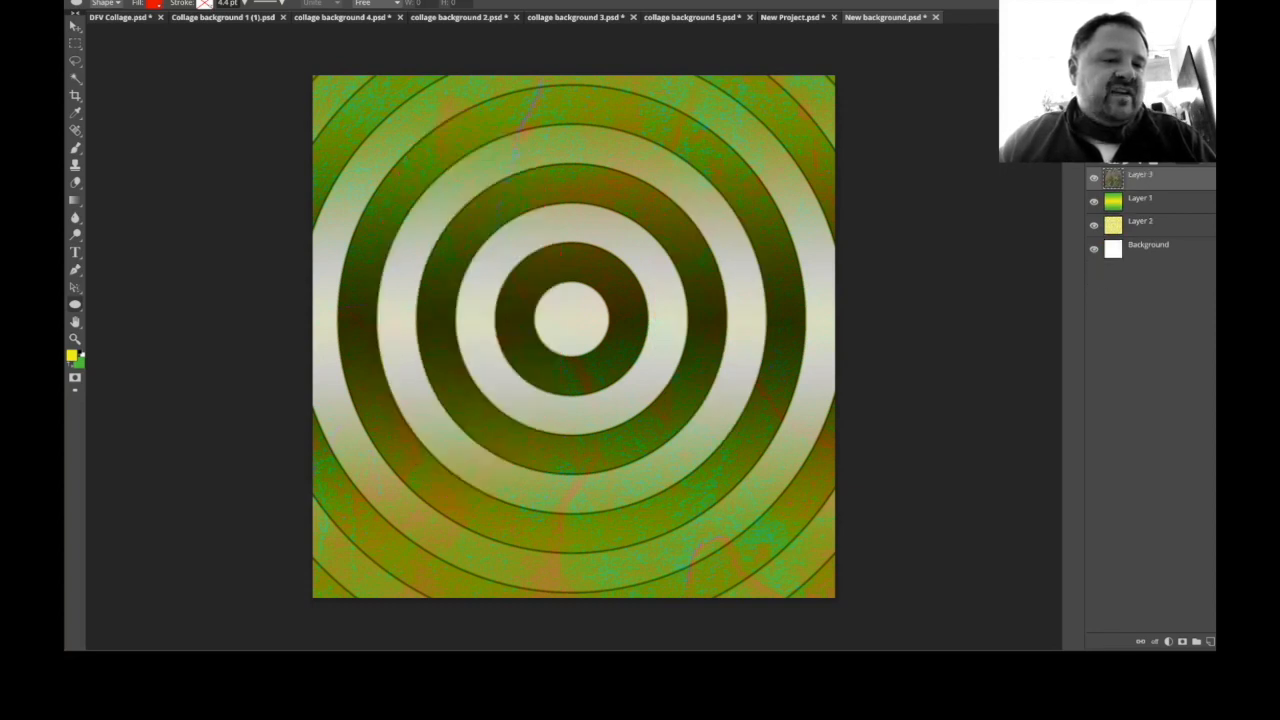
Draw a large red polygon with 8 sides over the rings using the Parametric Shape tool.
click(75, 304)
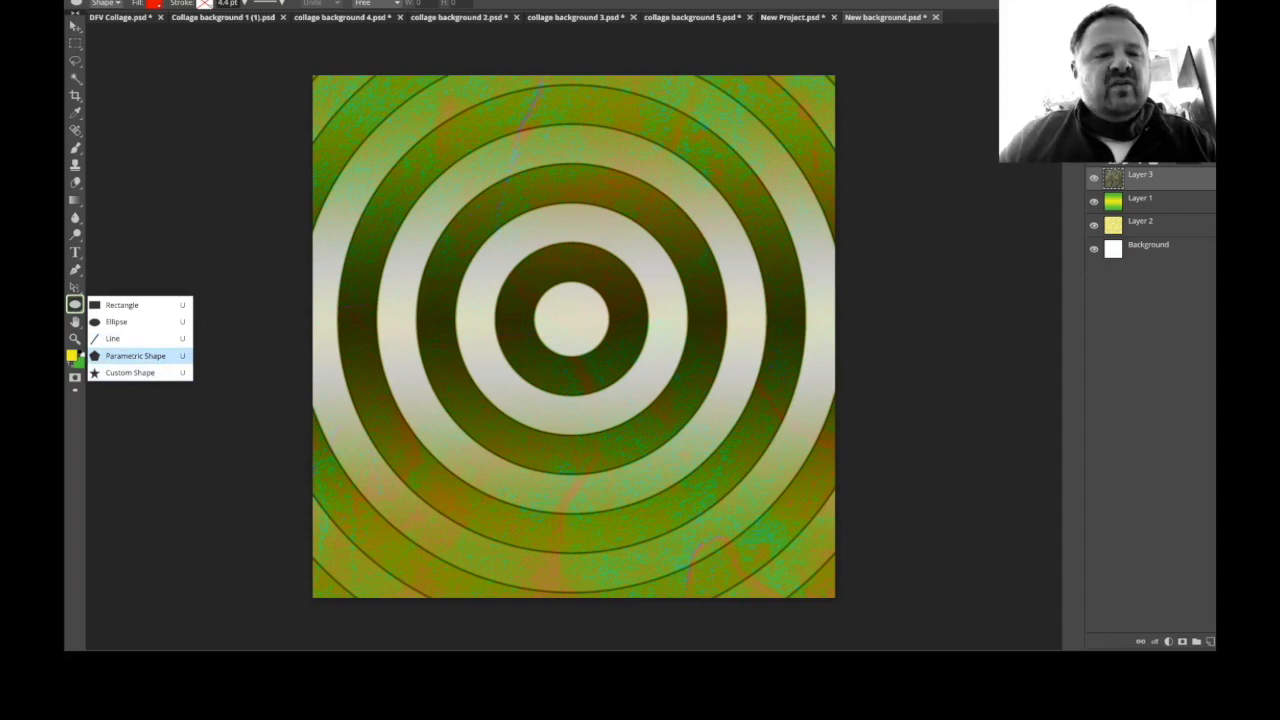
click(135, 356)
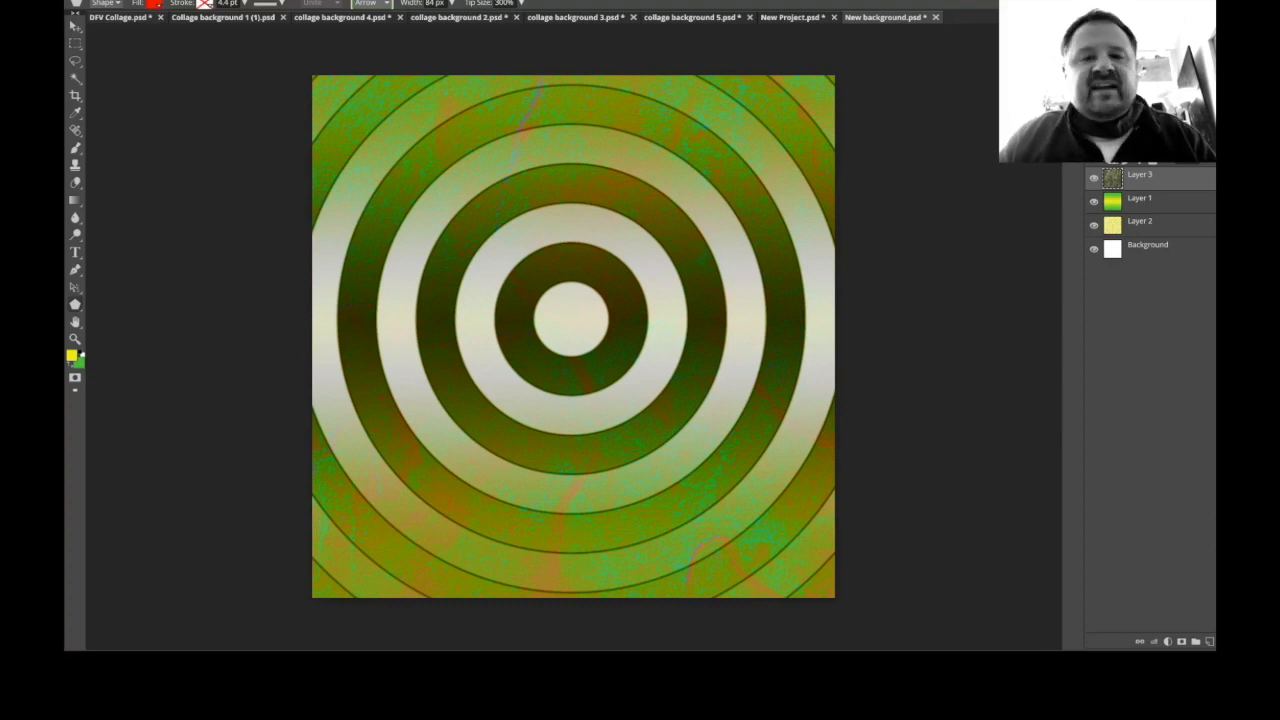
click(372, 12)
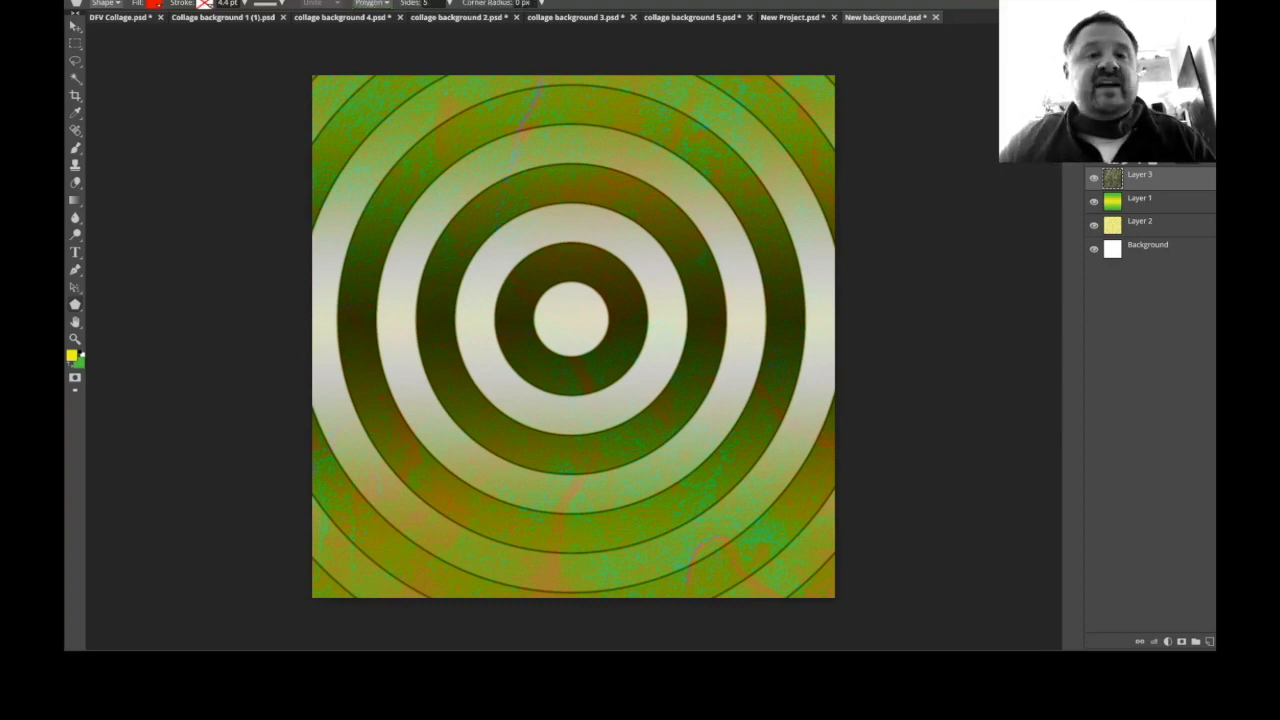
click(426, 4)
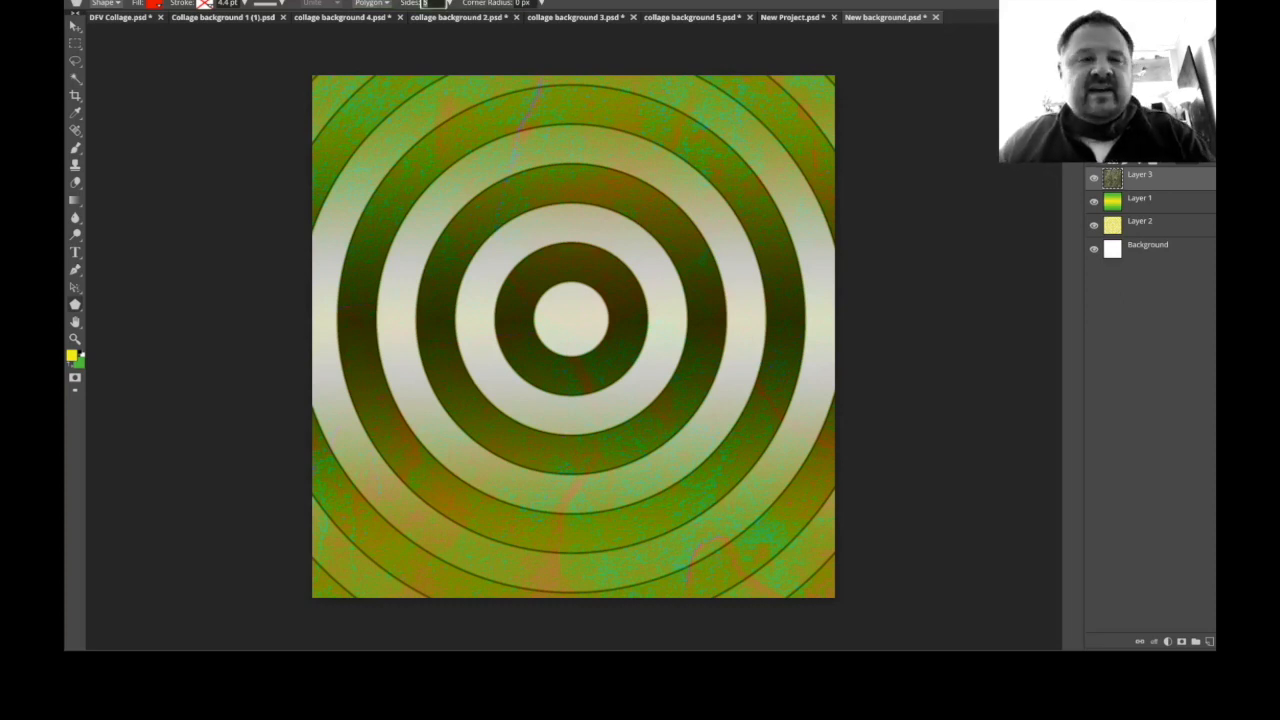
key(Return)
mouse_move(404, 212)
mouse_down()
mouse_move(553, 366)
mouse_move(629, 392)
mouse_move(661, 428)
mouse_move(756, 470)
mouse_up()
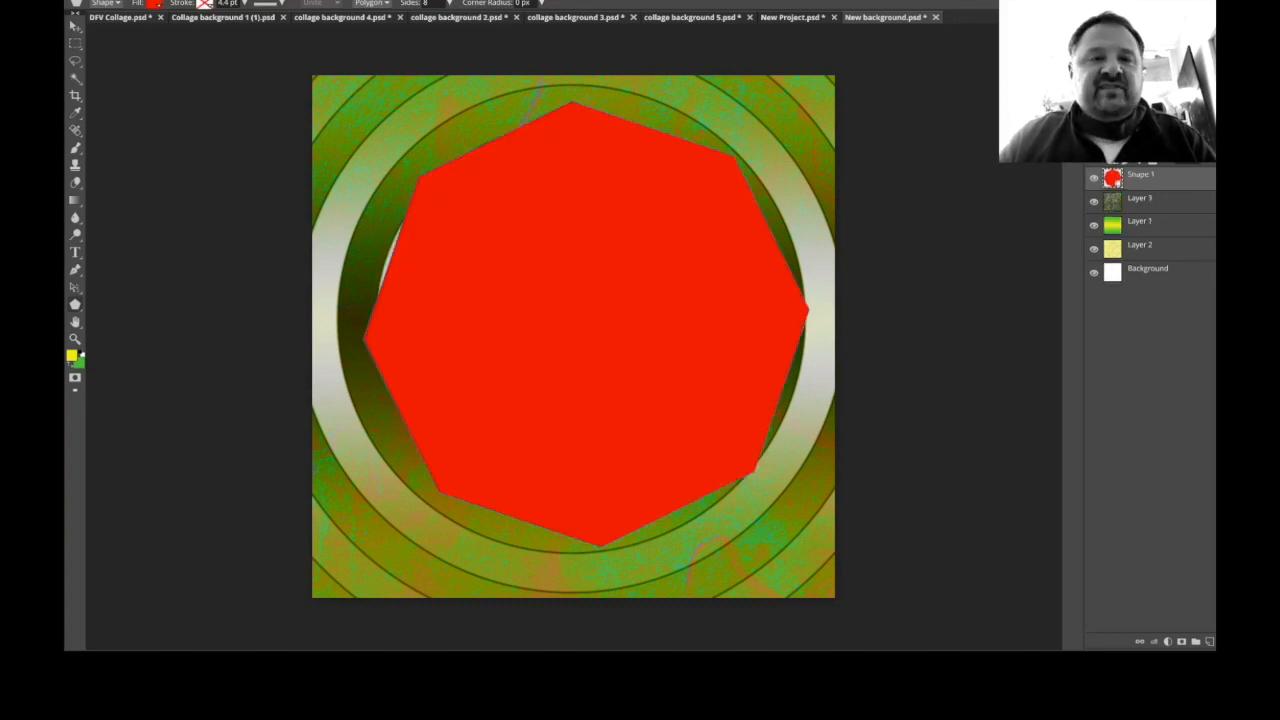
Set the corner radius to 28 px and try a rounded red octagon in place of the sharp-cornered one, undoing both shapes.
click(541, 4)
drag(466, 19, 514, 19)
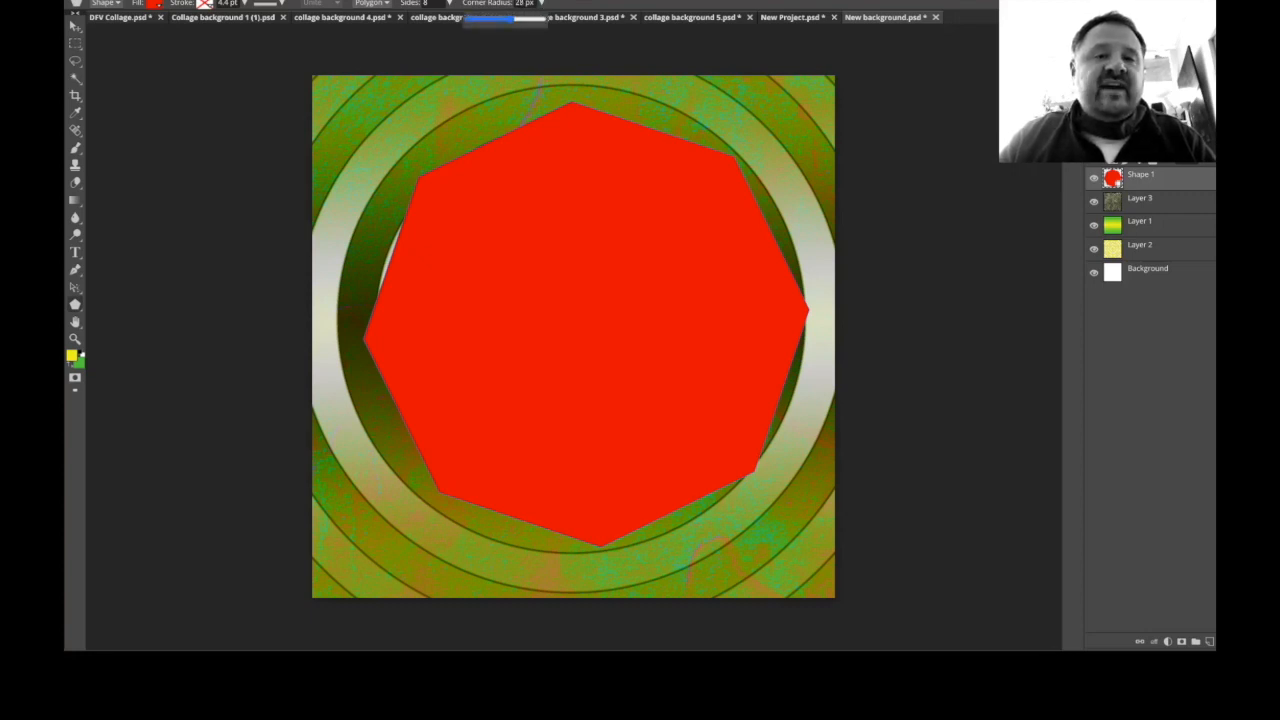
click(541, 4)
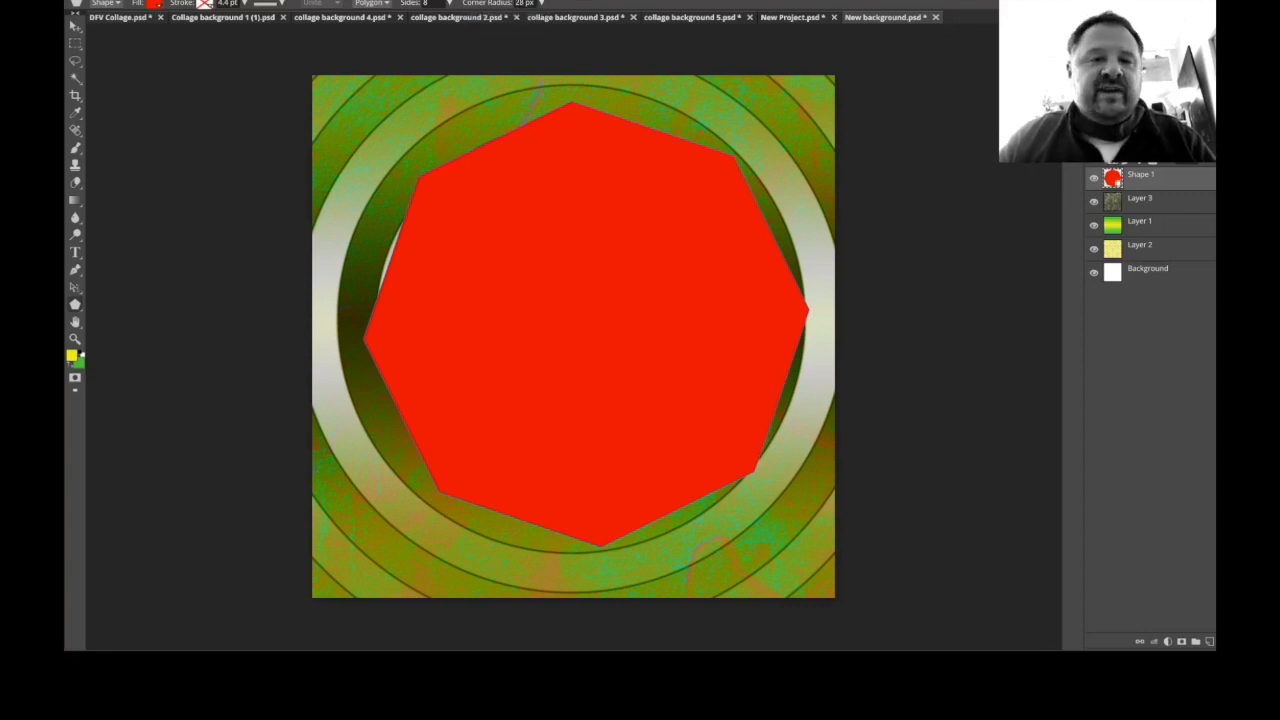
key(ctrl+z)
mouse_move(418, 160)
mouse_down()
mouse_move(646, 416)
mouse_move(714, 456)
mouse_up()
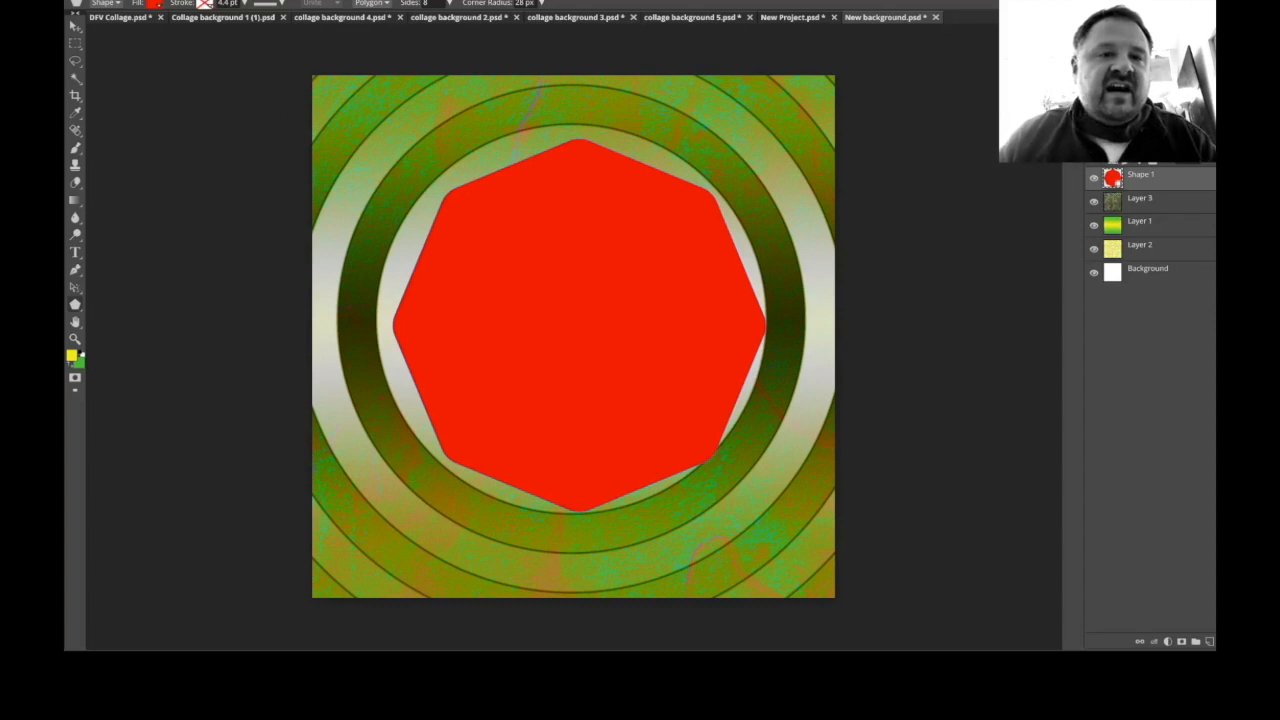
key(ctrl+z)
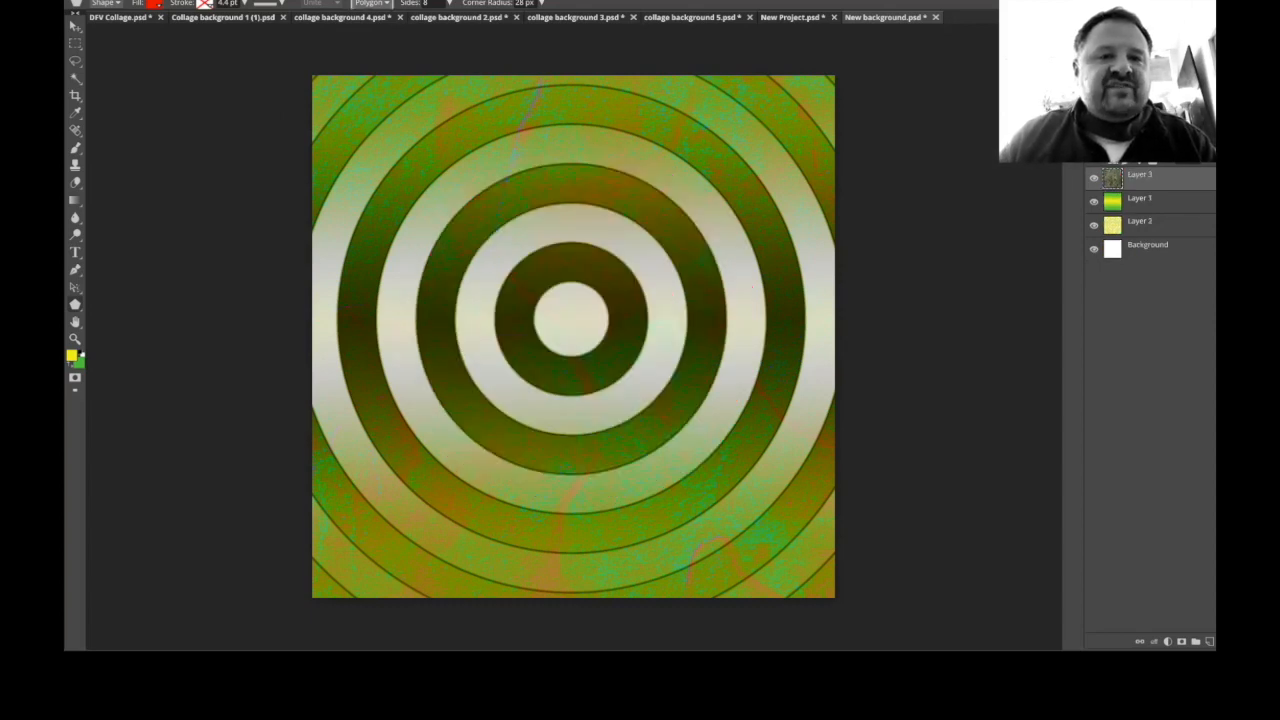
Change the parametric shape type to Star and try a red eight-pointed star over the rings, undoing it.
click(370, 16)
drag(590, 337, 720, 467)
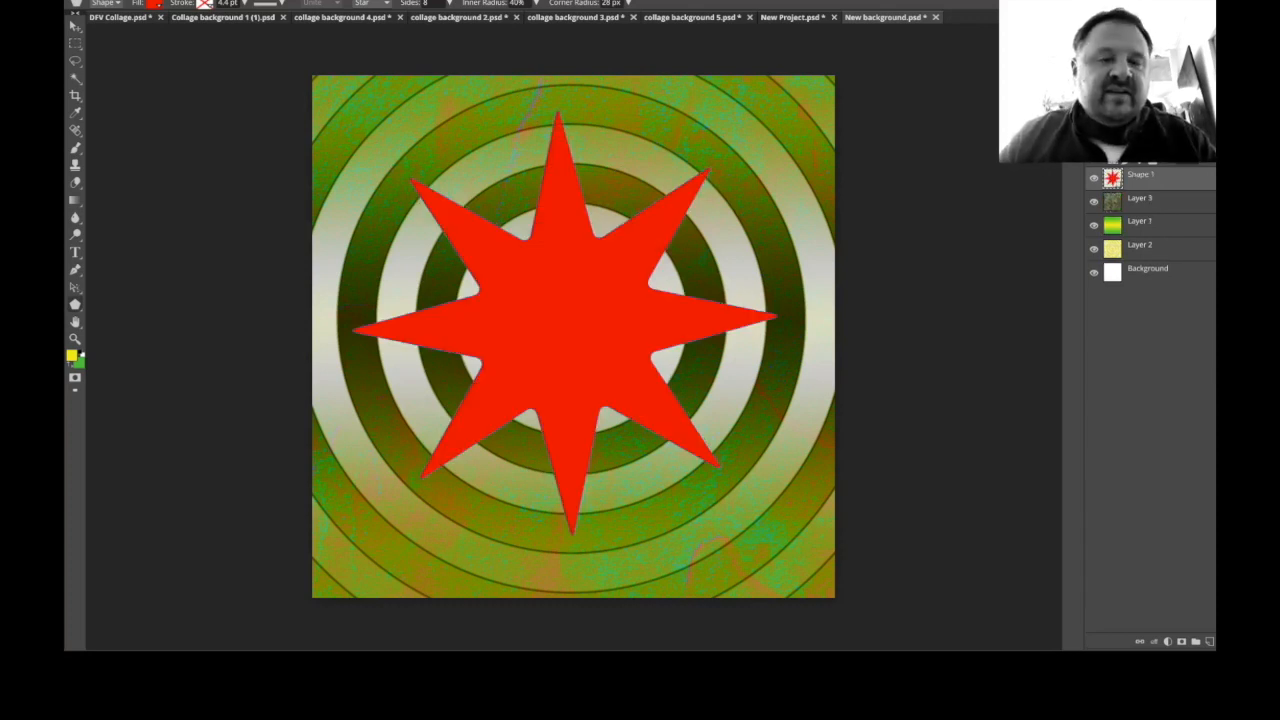
key(ctrl+z)
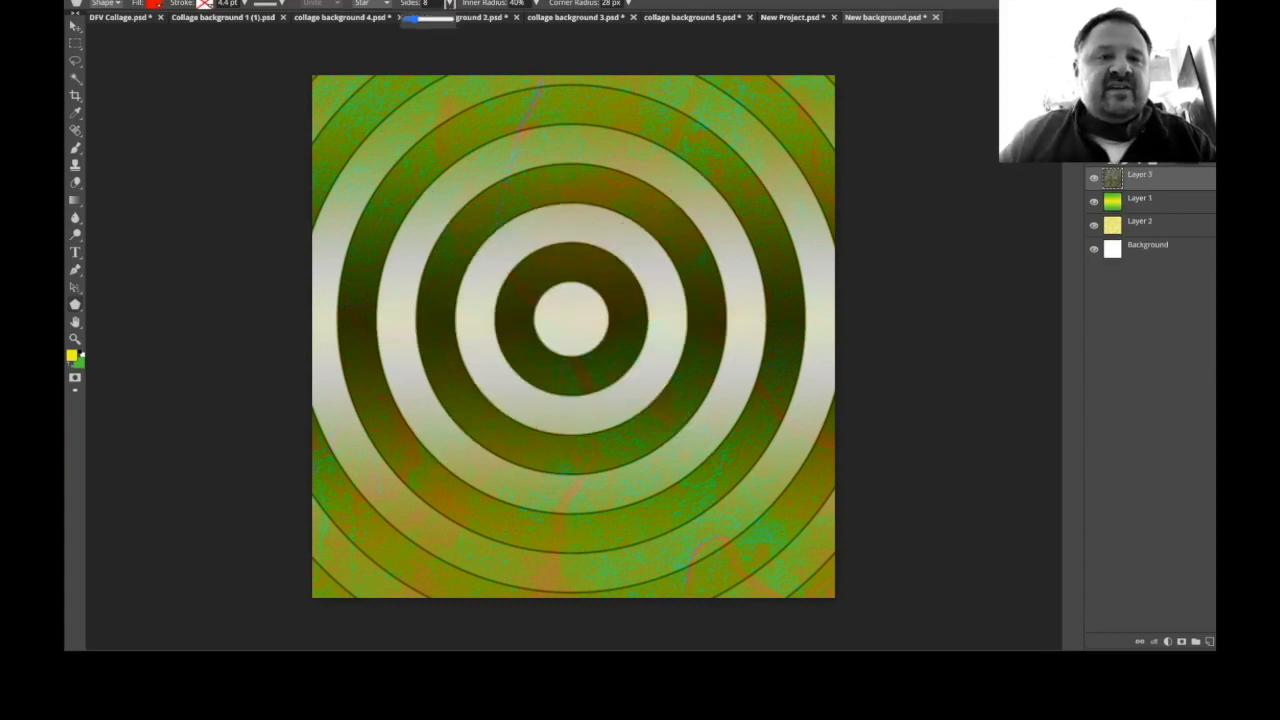
Set the star's sides to 14 and try a large red starburst over the upper part of the canvas, undoing it.
drag(418, 18, 428, 18)
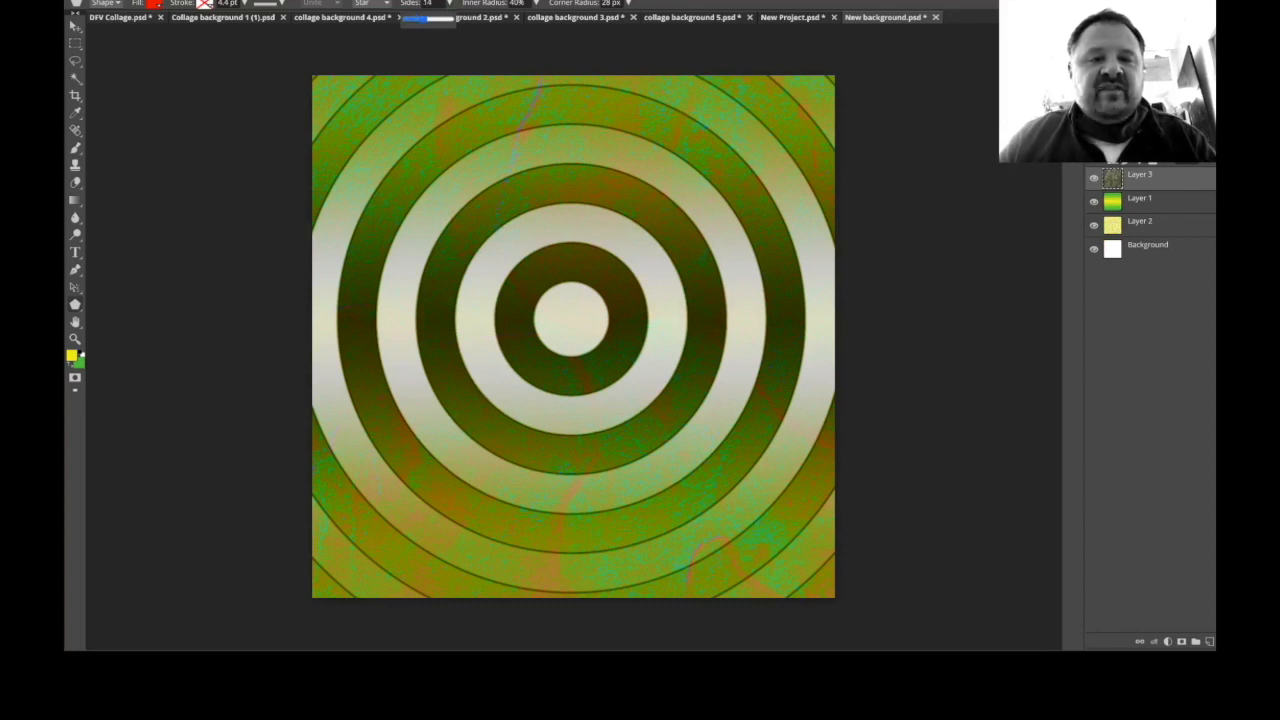
drag(546, 263, 720, 438)
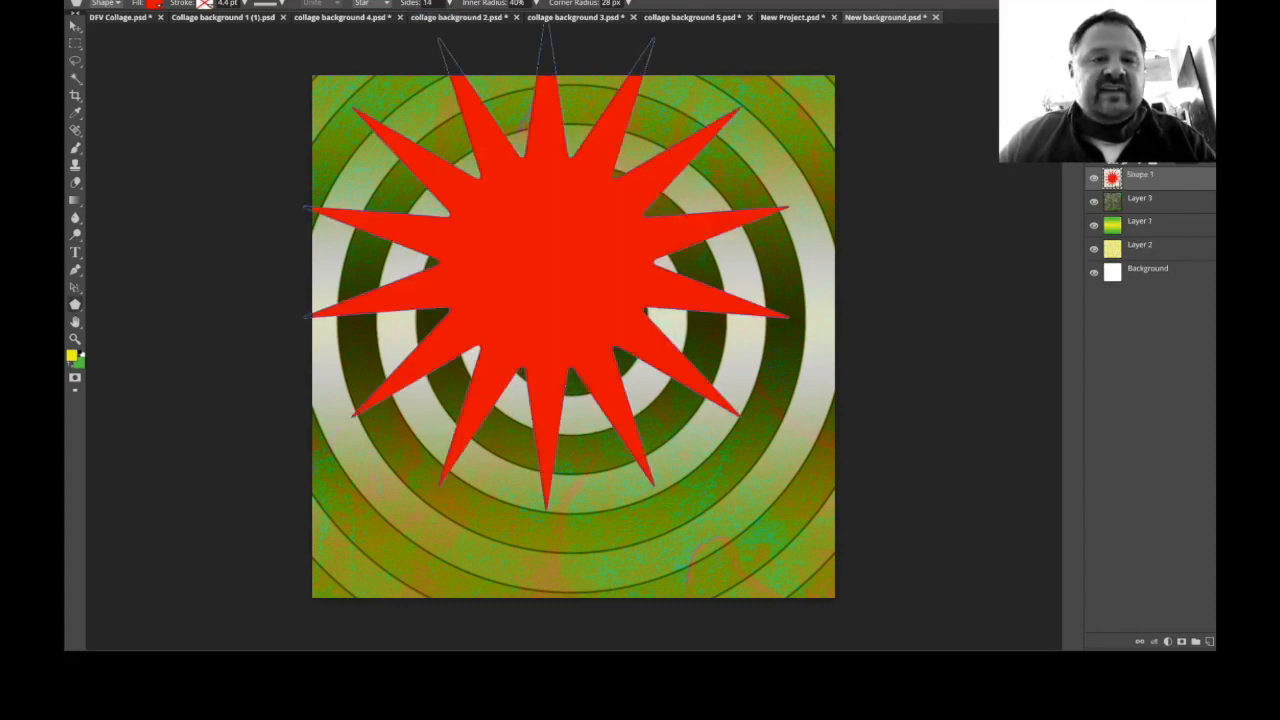
key(ctrl+z)
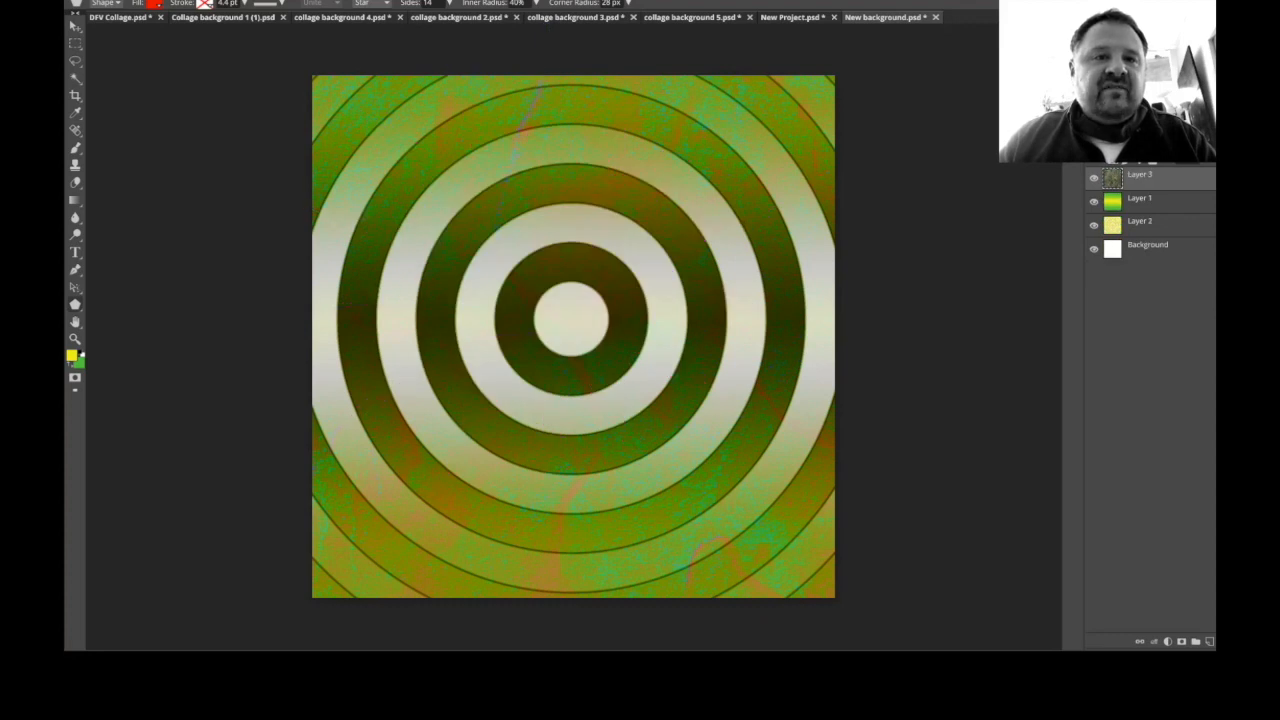
Set the star's sides to 30 and try a large red starburst over the rings, undoing the shape.
click(446, 3)
drag(428, 18, 455, 18)
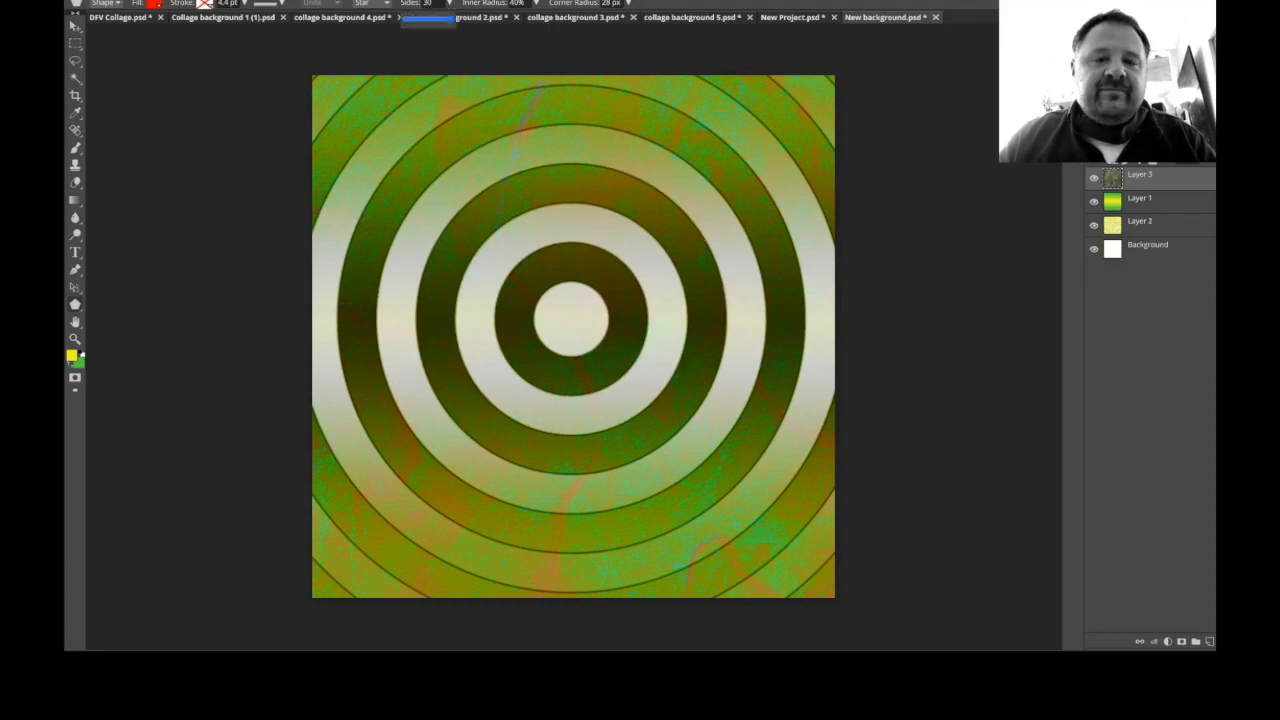
drag(575, 293, 720, 438)
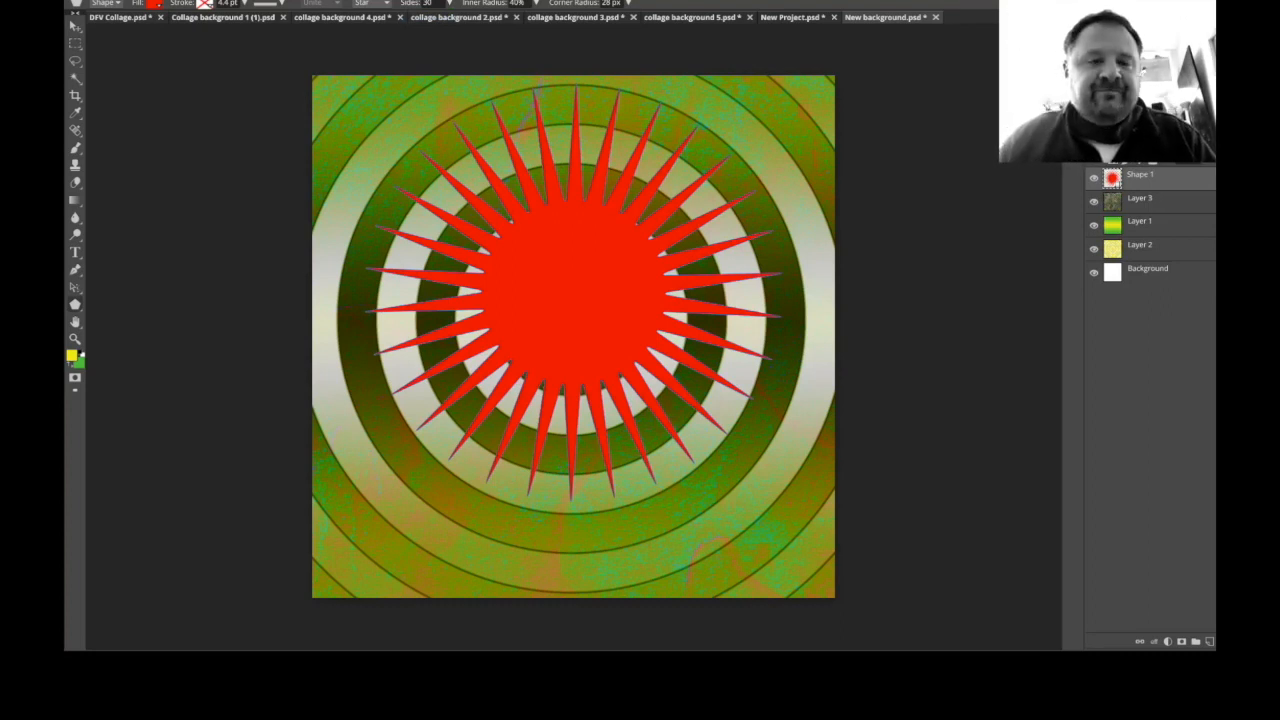
key(ctrl+z)
Set the star's inner radius to 88% and try a large red scalloped disc over the rings, undoing the shape.
click(536, 4)
drag(500, 19, 535, 19)
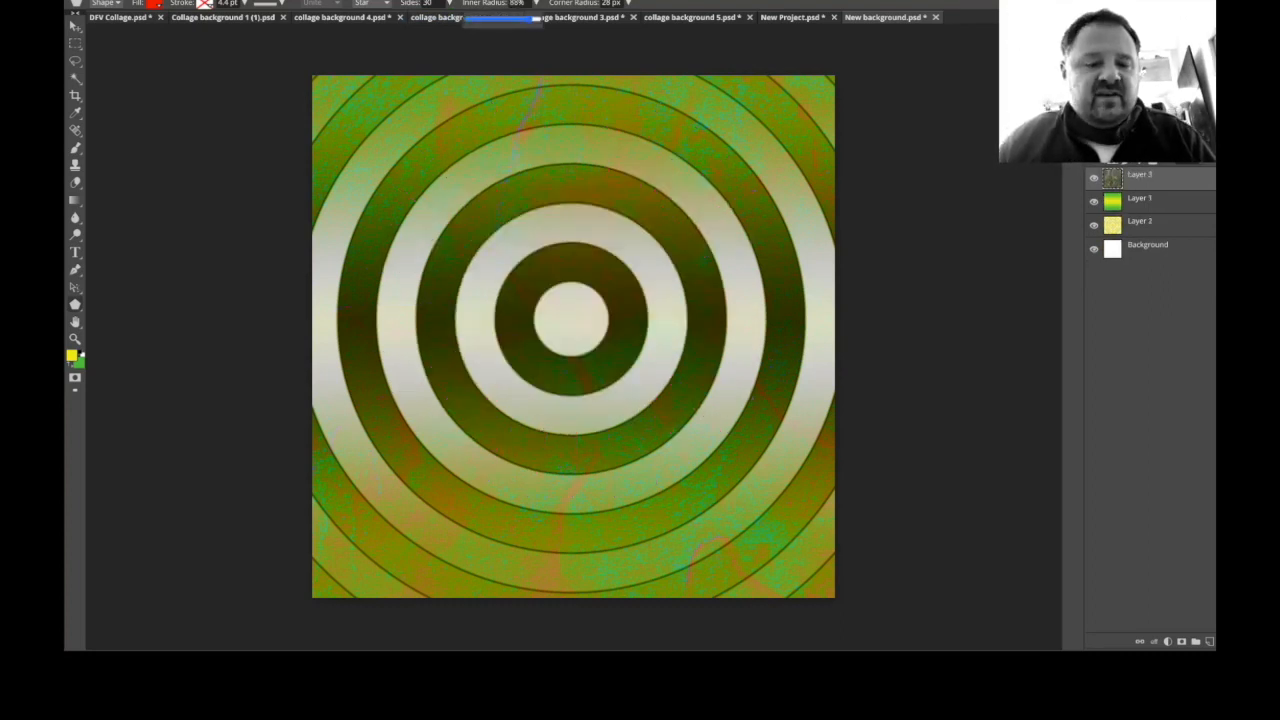
click(536, 4)
mouse_move(561, 309)
mouse_down()
mouse_move(660, 330)
mouse_move(450, 290)
mouse_move(770, 340)
mouse_up()
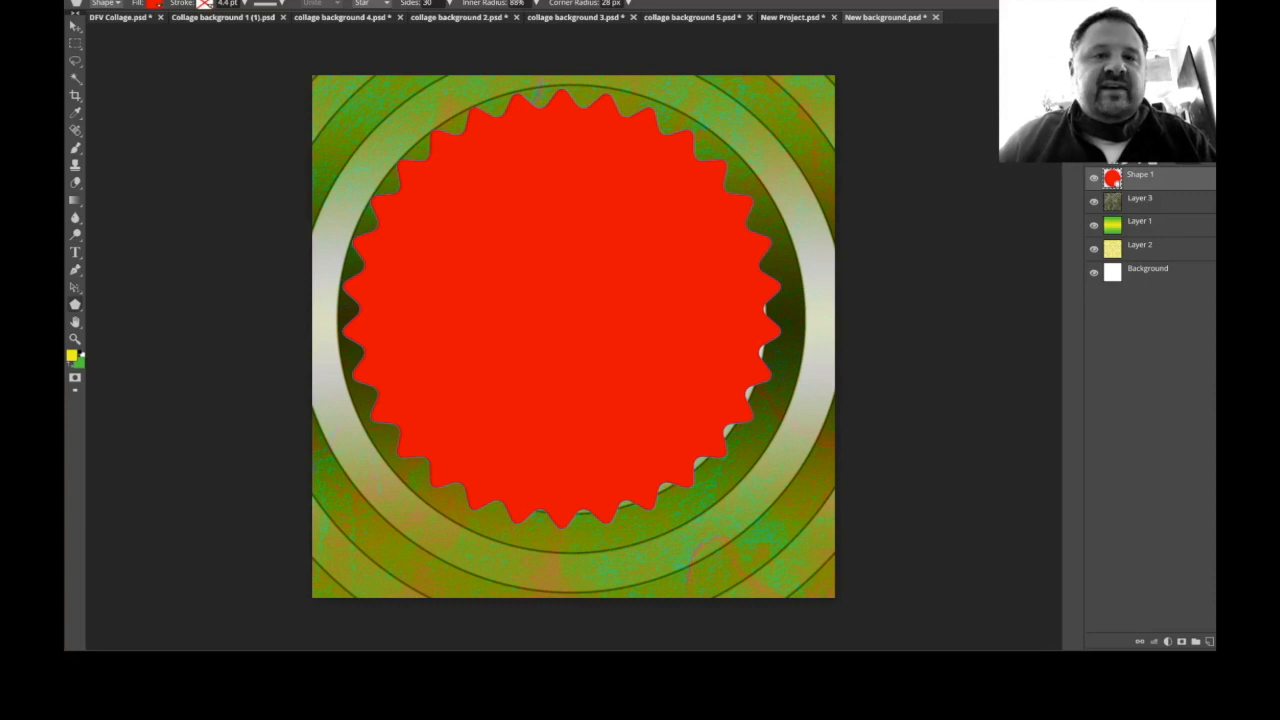
key(ctrl+z)
Set the star's inner radius to 10% and draw a thin-rayed red starburst from the centre of the rings, undoing the off-centre first try.
text(1)
drag(550, 315, 725, 315)
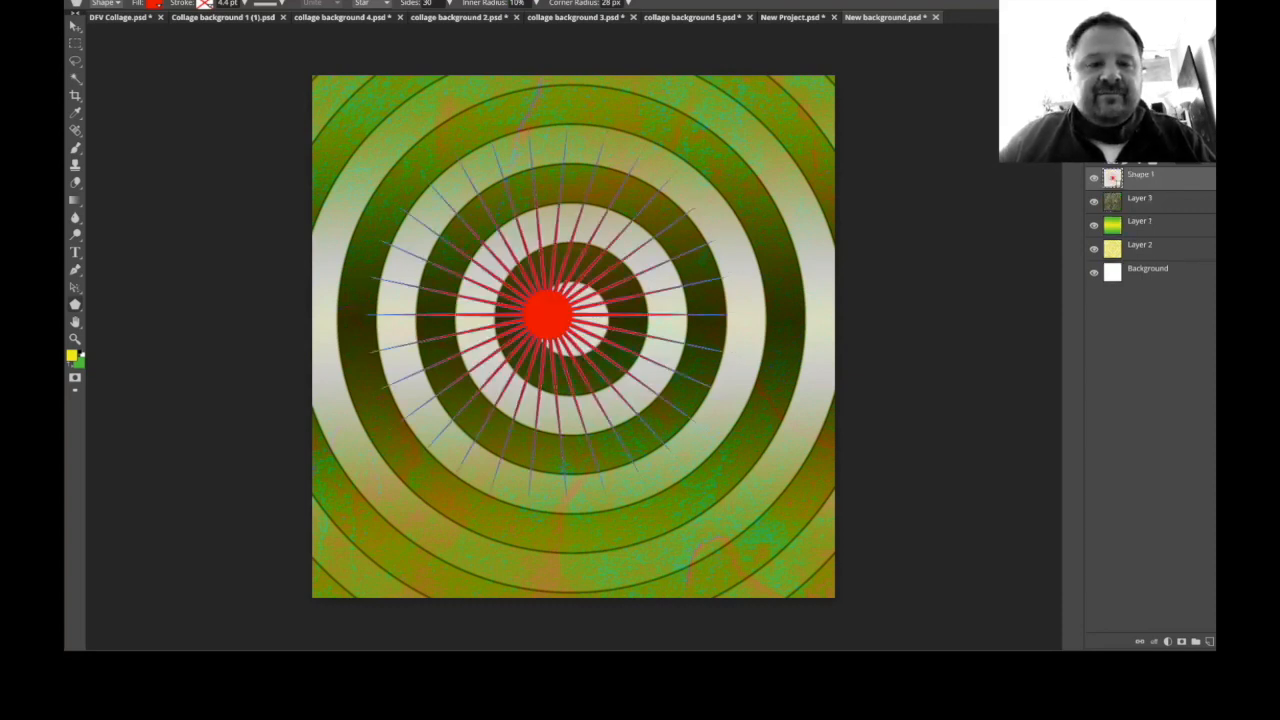
key(ctrl+z)
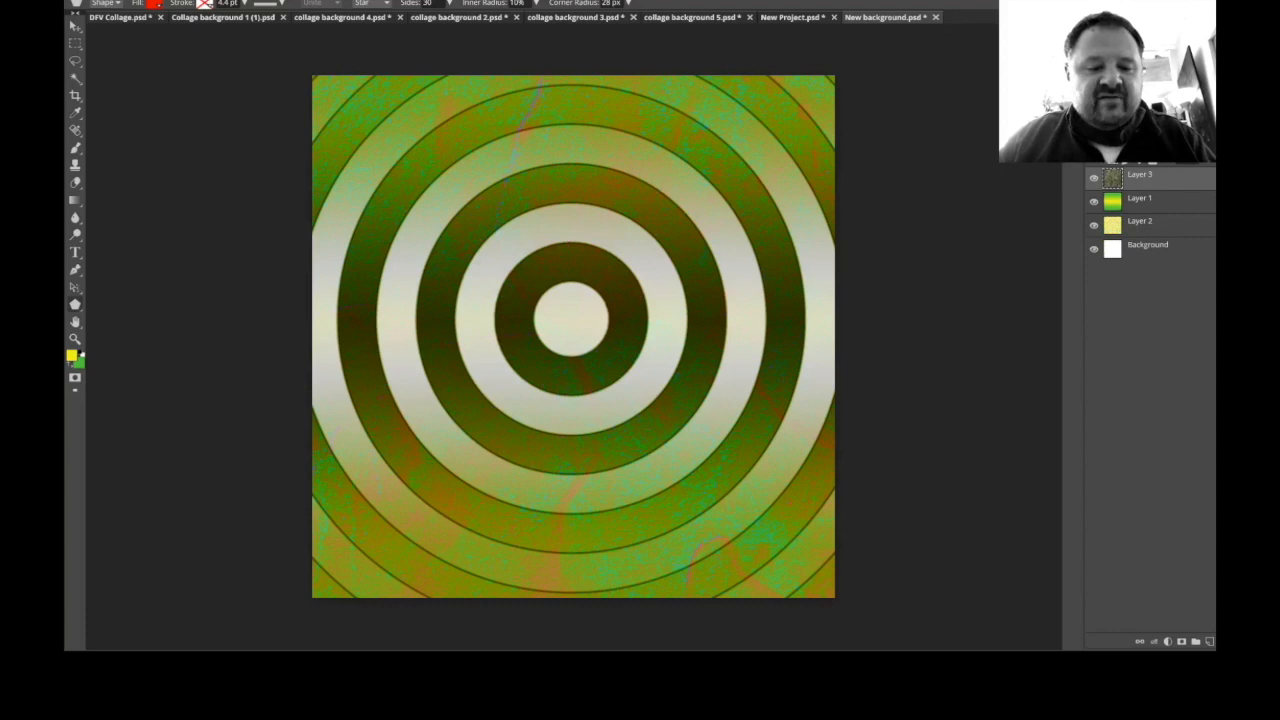
drag(569, 310, 803, 323)
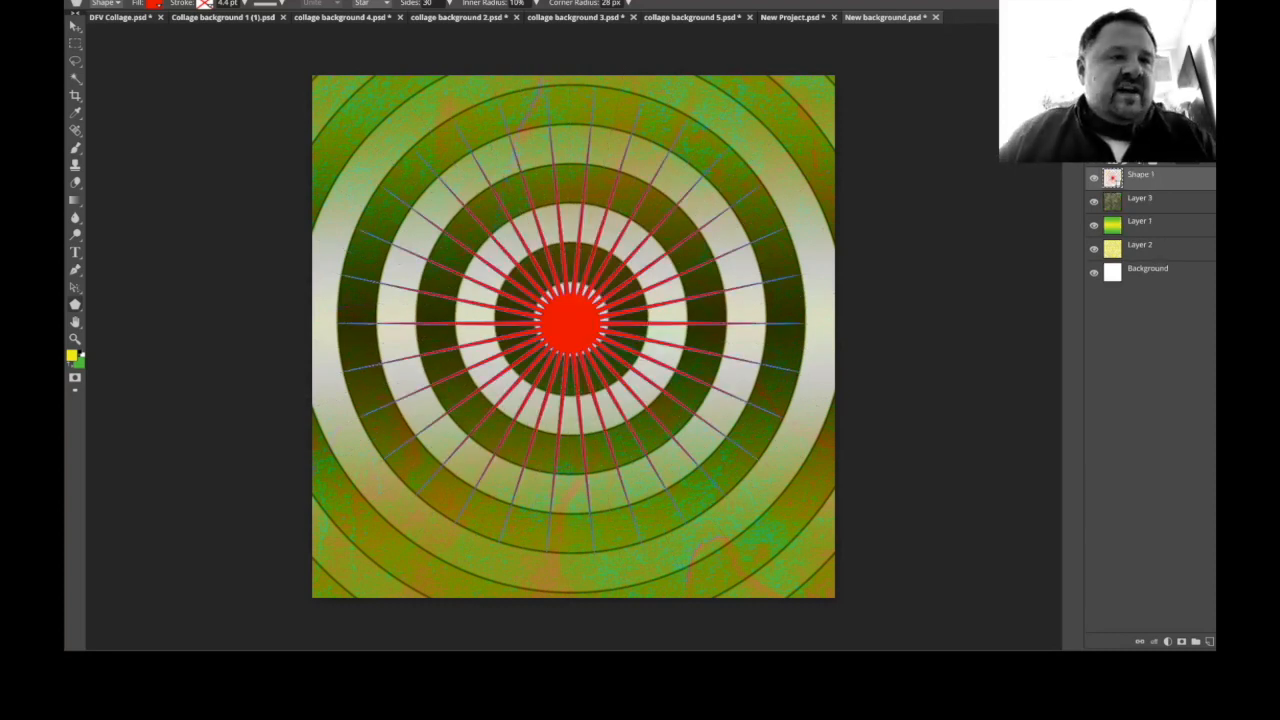
Move the red starburst slightly so it sits centred on the concentric rings, and select the Background layer to check it.
key(v)
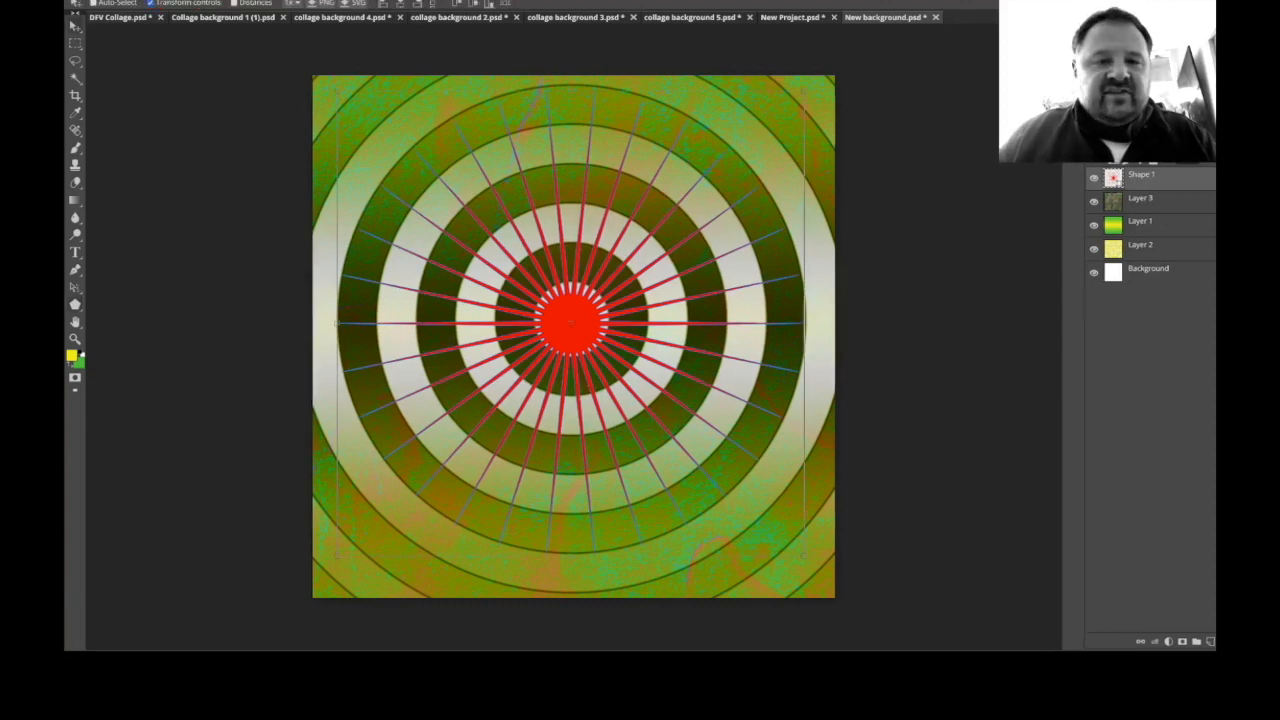
click(1148, 271)
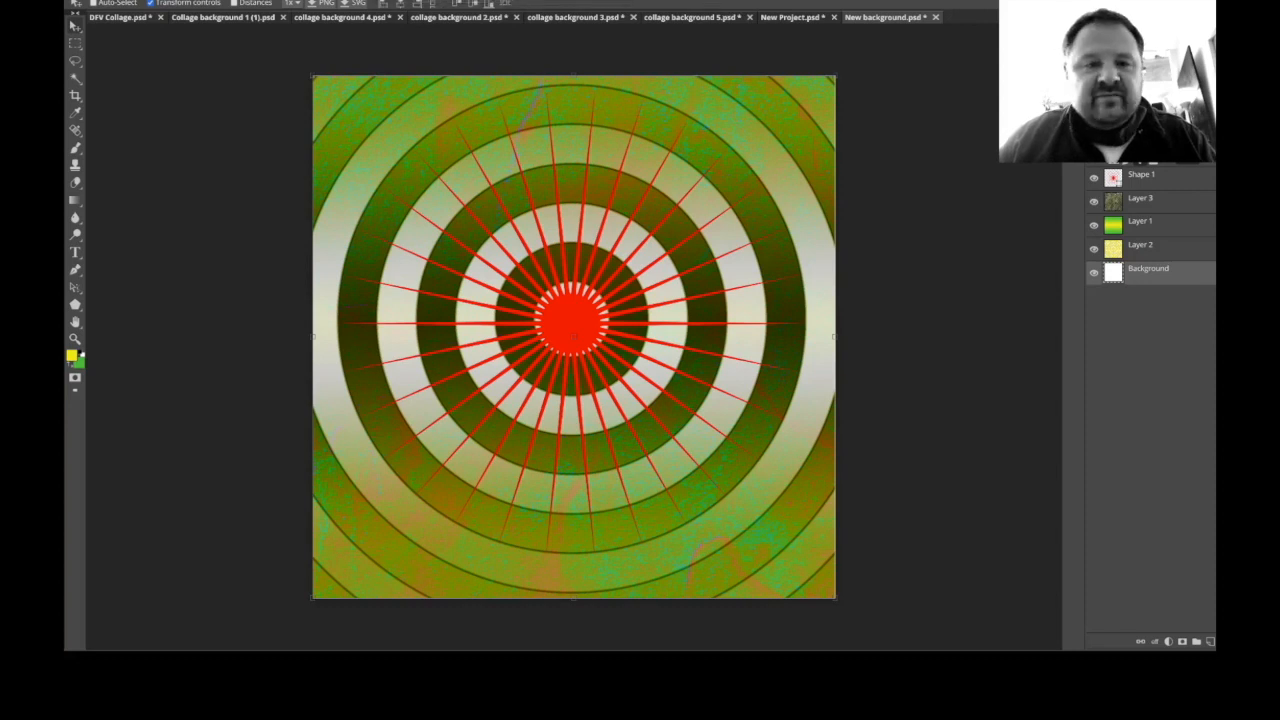
click(1142, 176)
drag(571, 323, 575, 319)
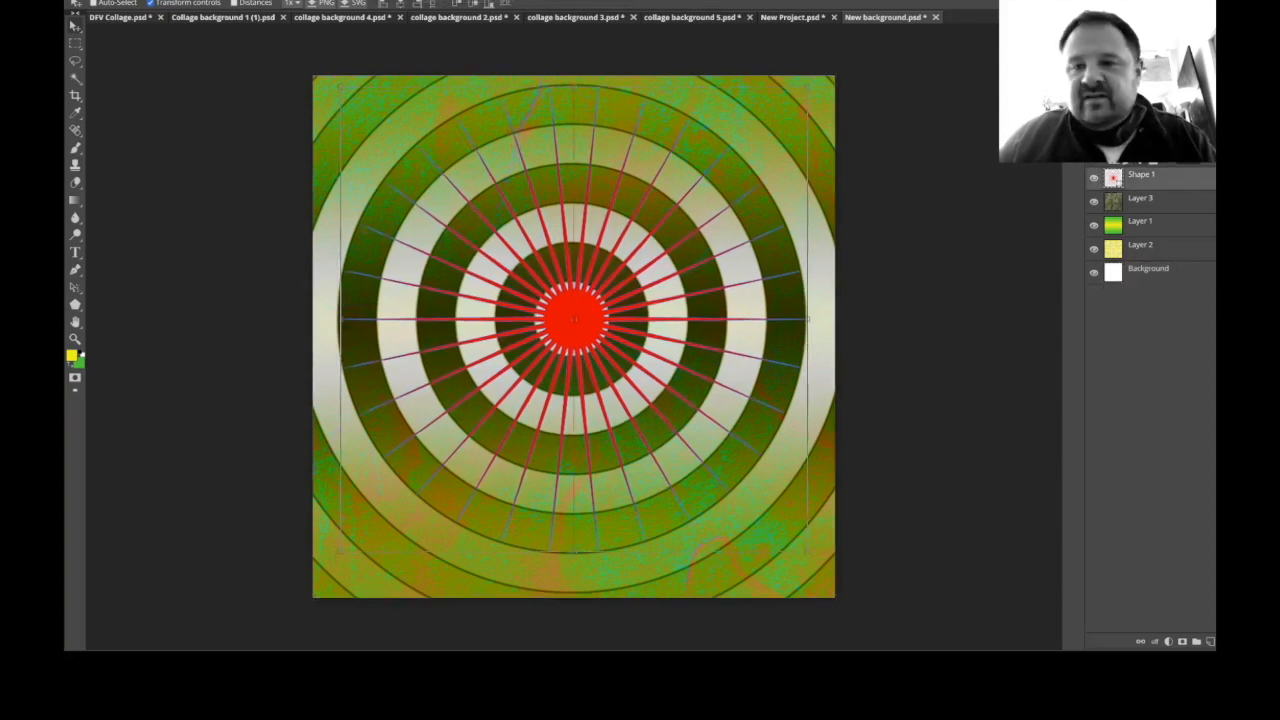
click(1148, 270)
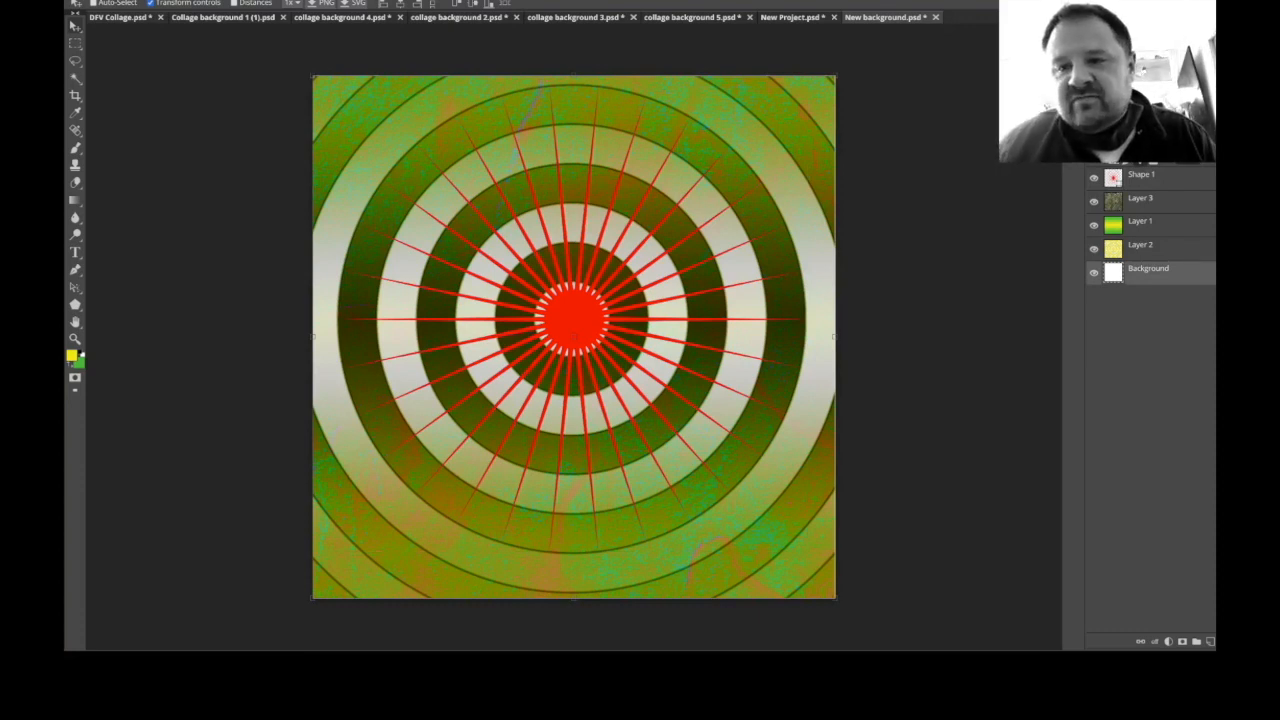
Reorder the starburst layer beneath Layer 3 and Layer 1, directly above Layer 2, and nudge it slightly to the left.
drag(1142, 176, 1142, 211)
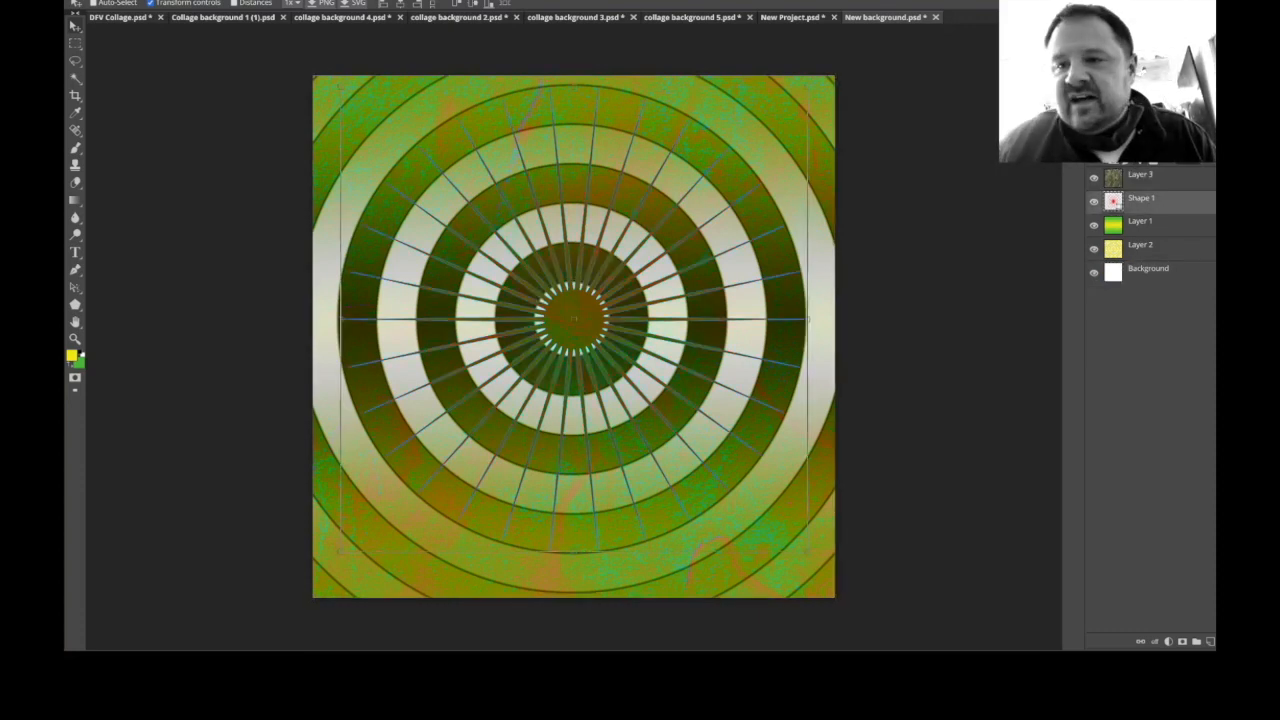
key(ctrl+[)
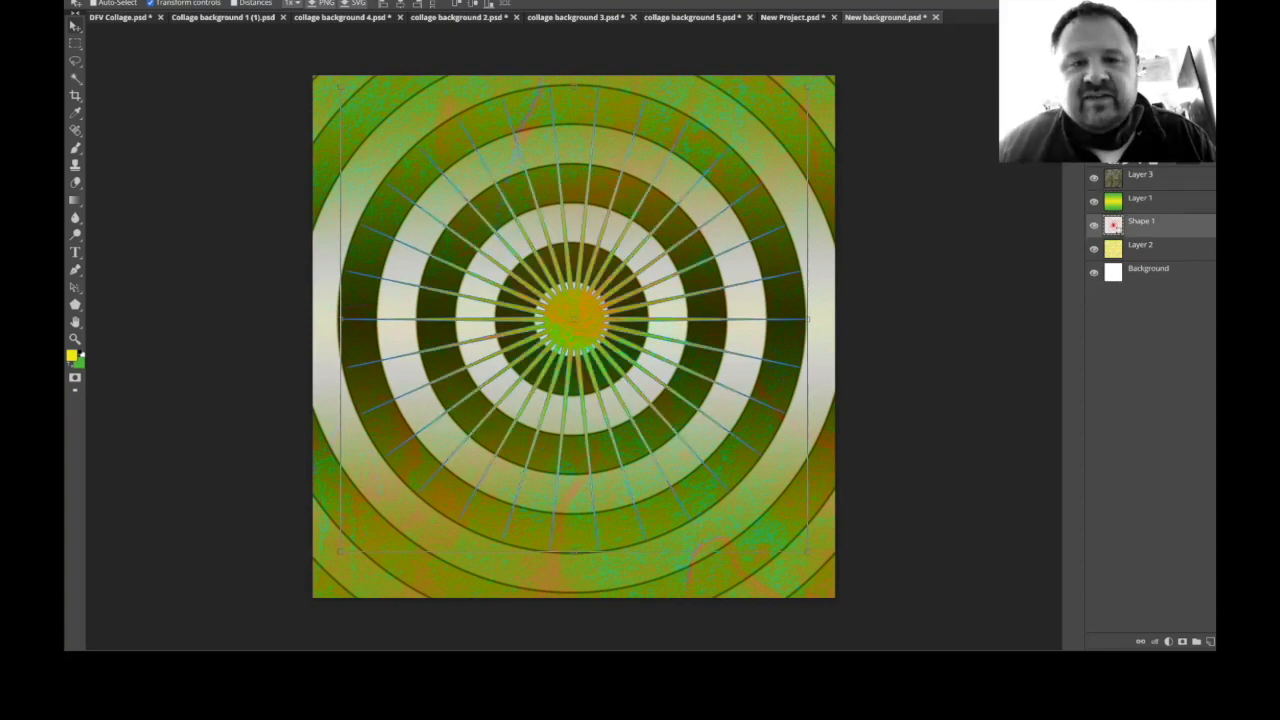
click(1148, 270)
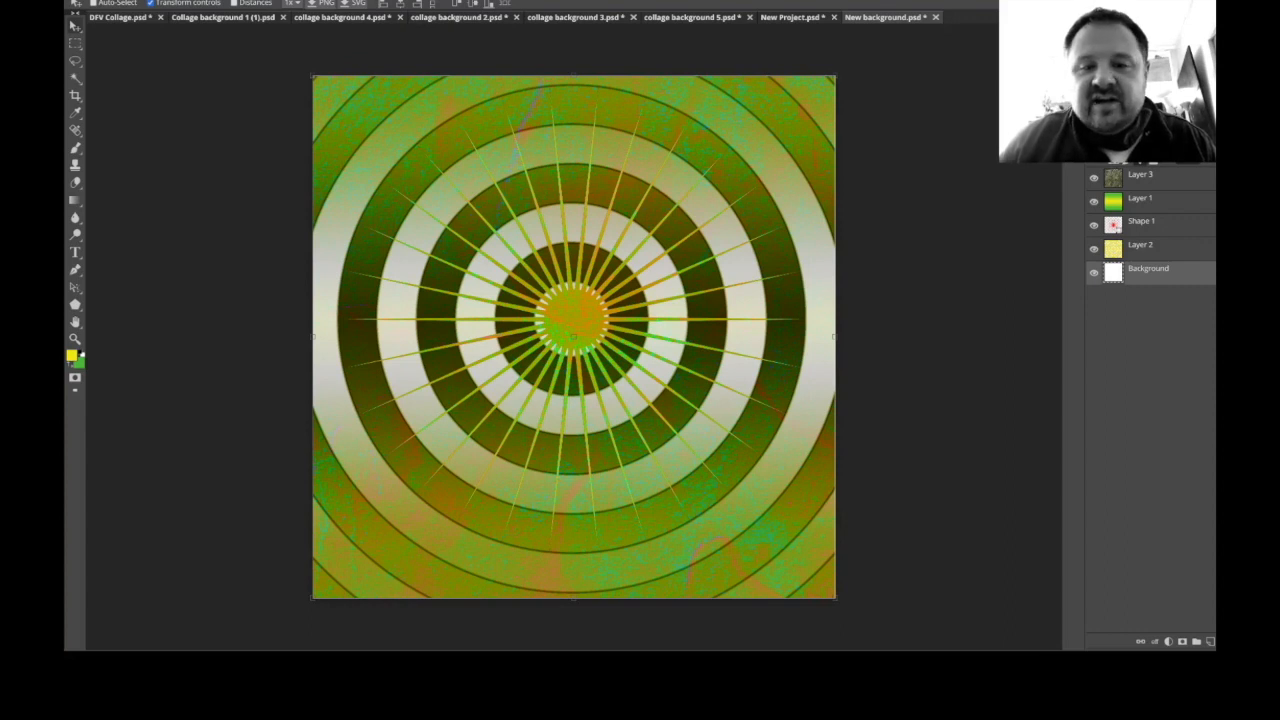
click(1142, 224)
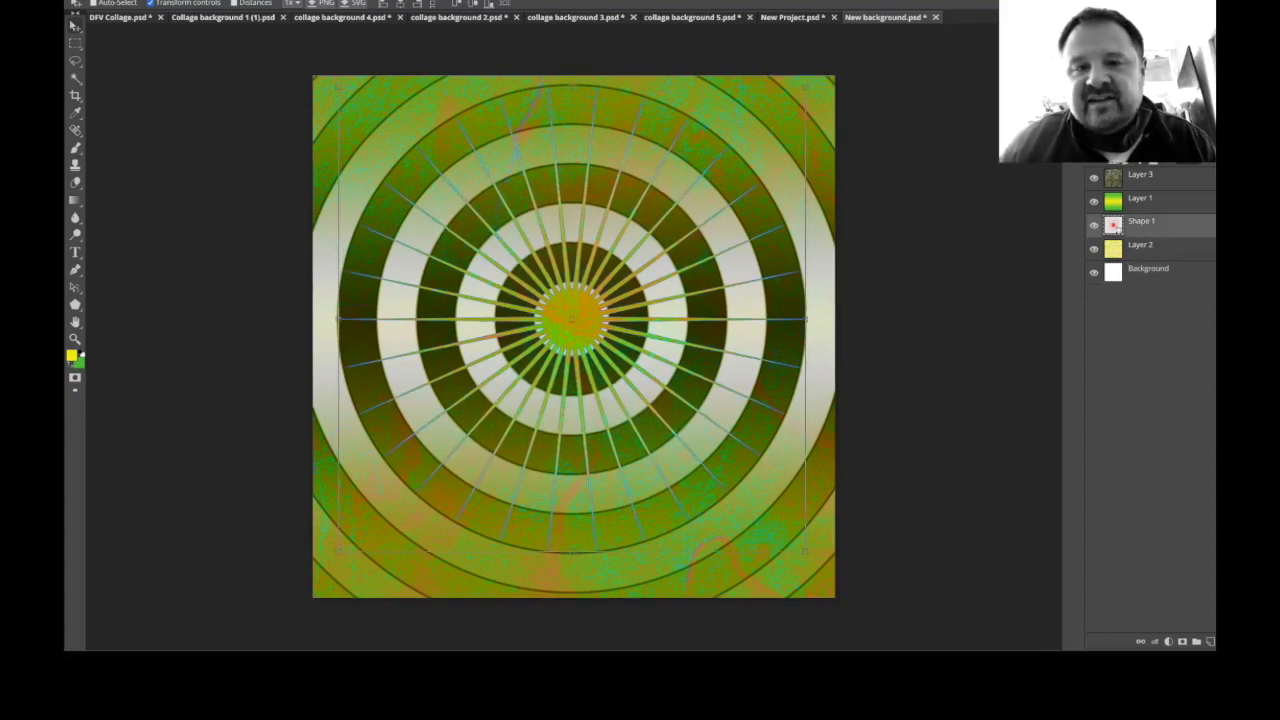
click(1148, 272)
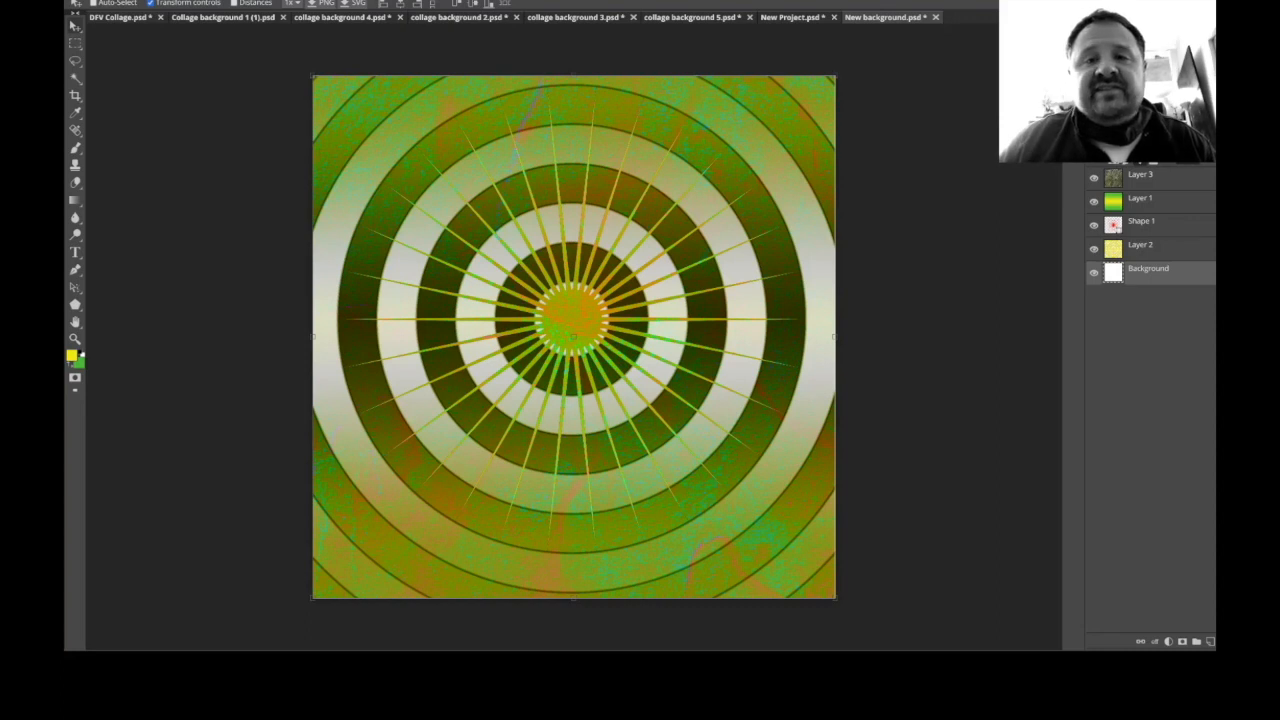
Review the other open collage background documents and New Project.psd, and return to New background.psd.
click(782, 20)
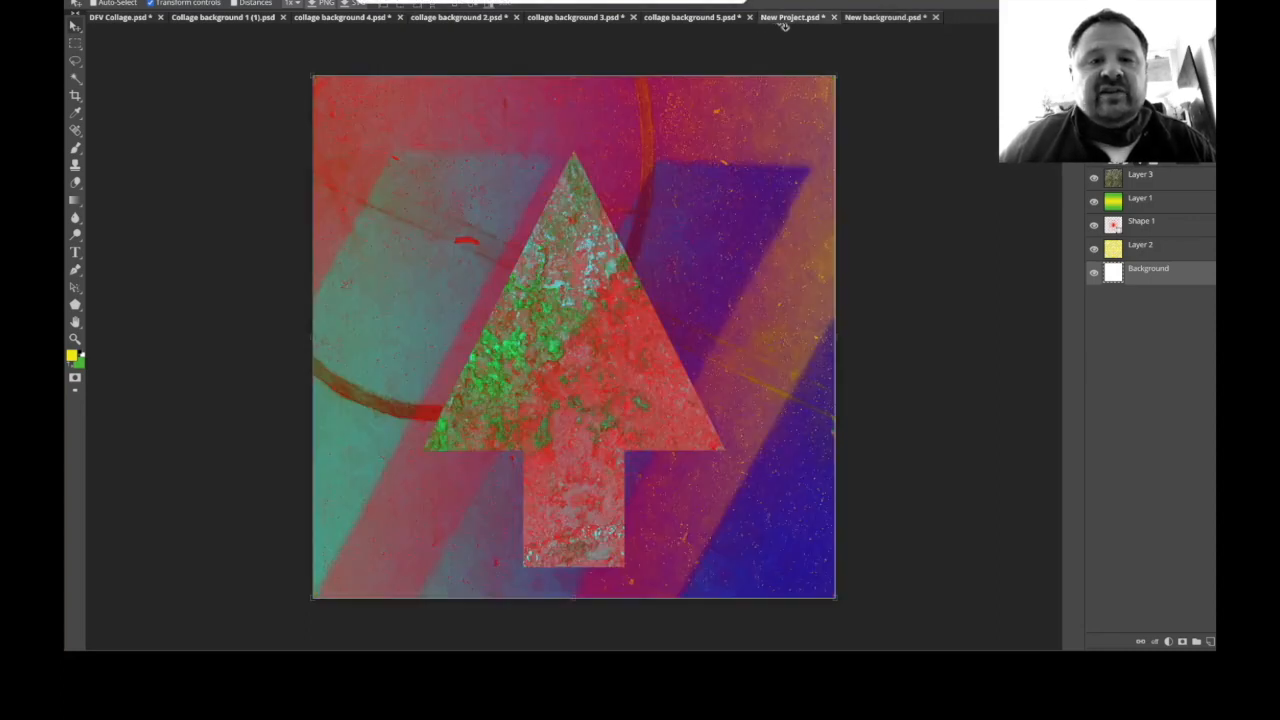
click(712, 19)
click(627, 19)
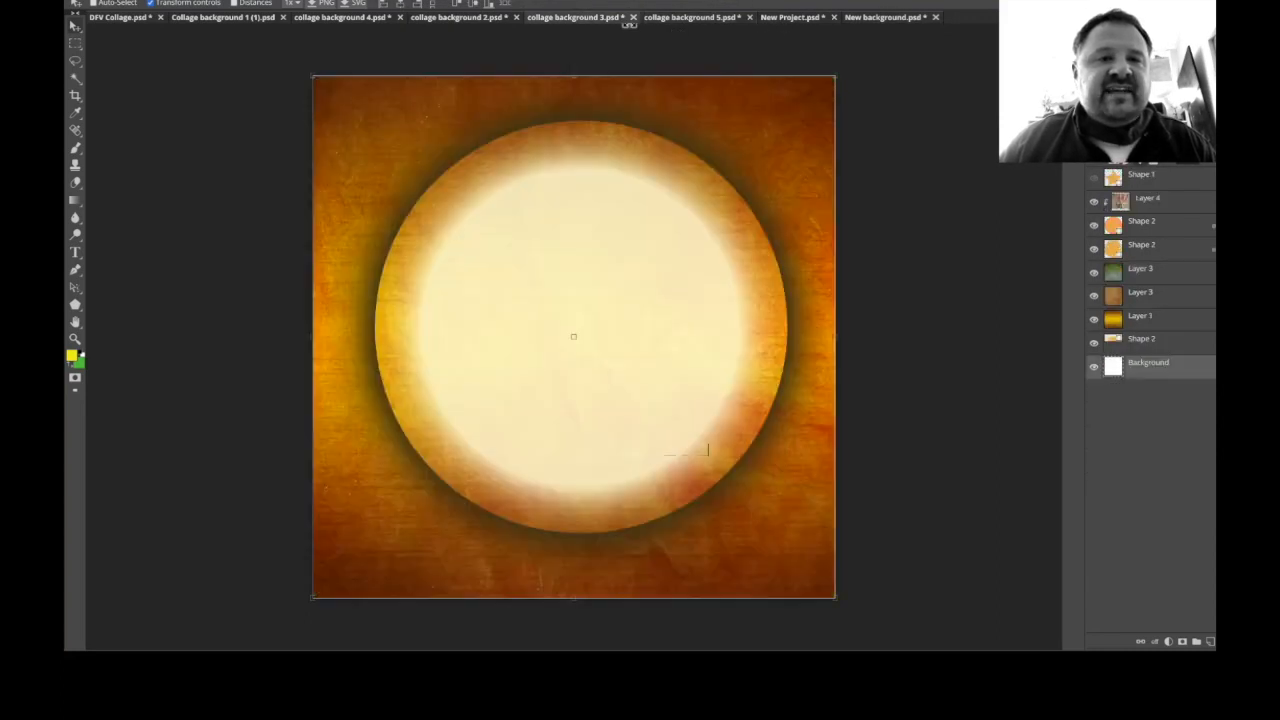
click(456, 18)
click(330, 20)
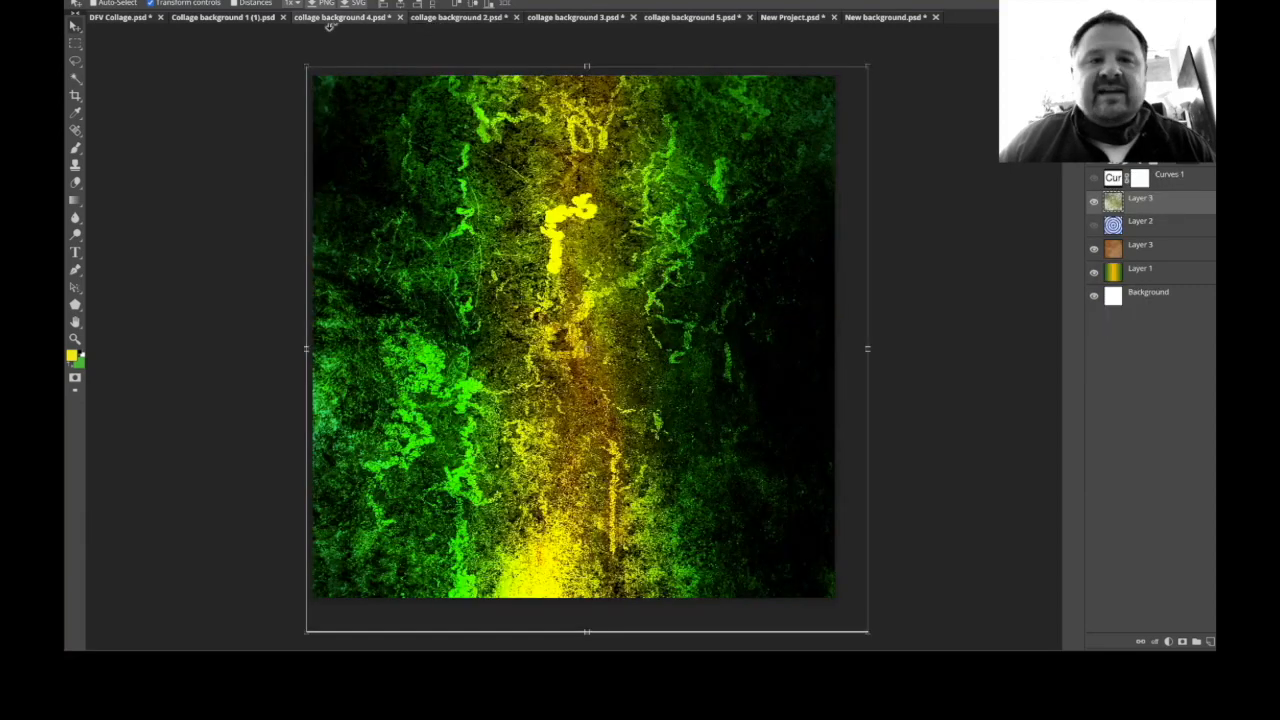
click(238, 18)
click(357, 22)
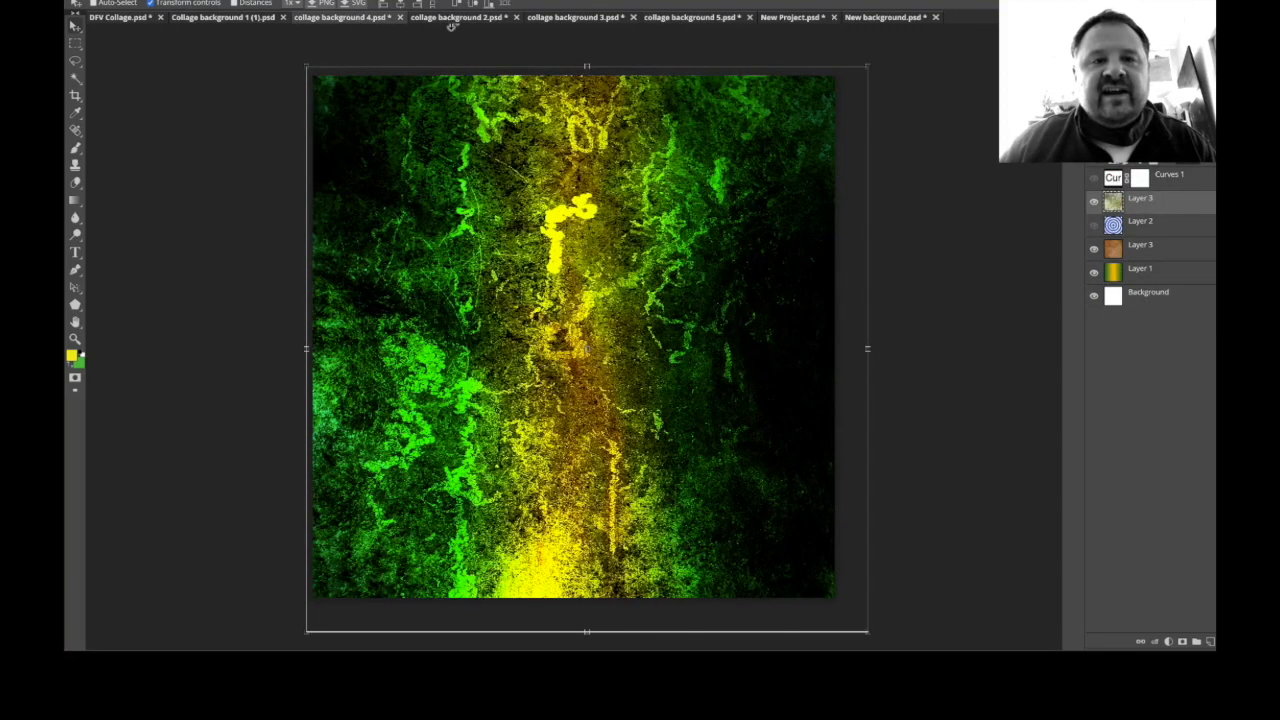
click(455, 20)
click(575, 19)
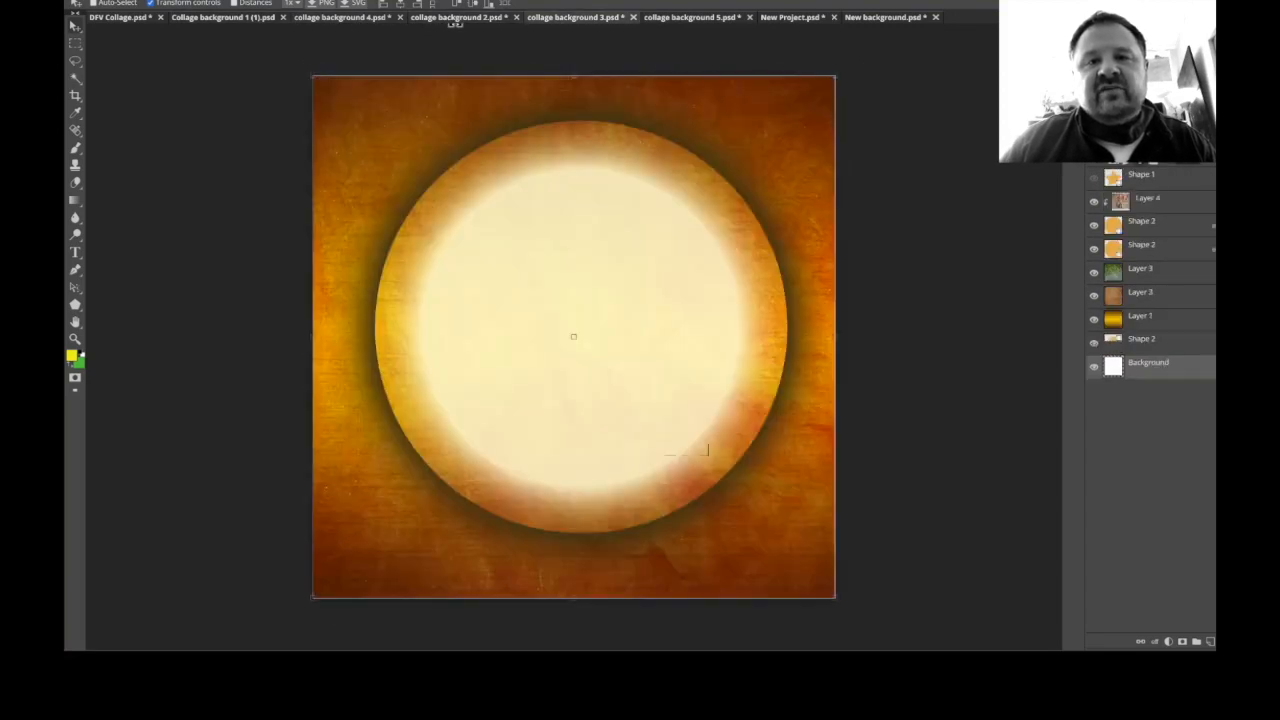
click(718, 22)
click(792, 19)
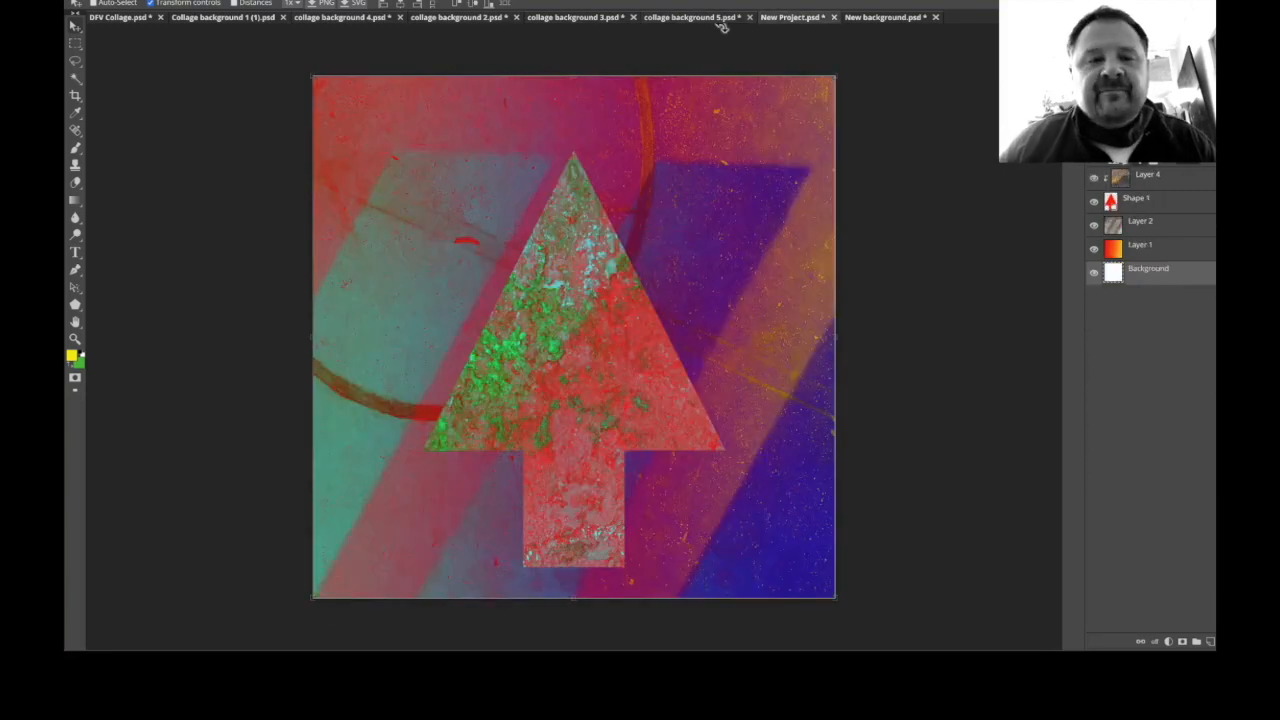
click(885, 18)
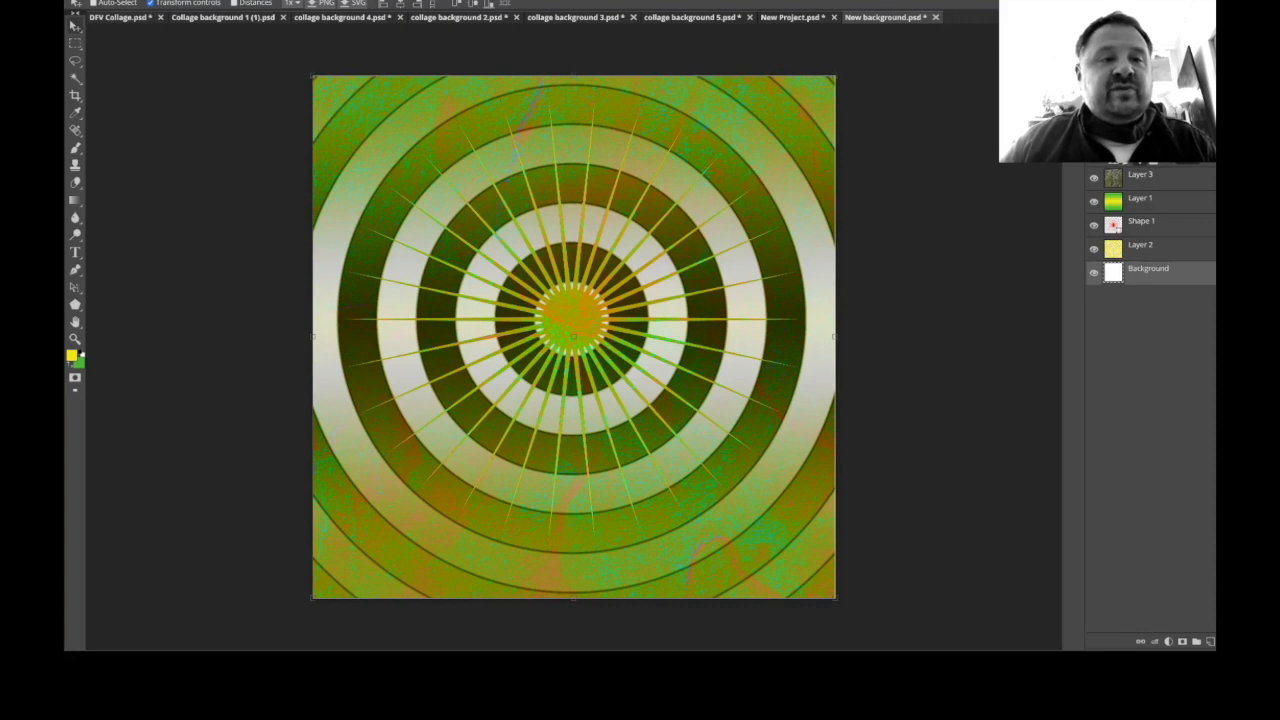
Save the finished New background document as a PSD file.
click(74, 0)
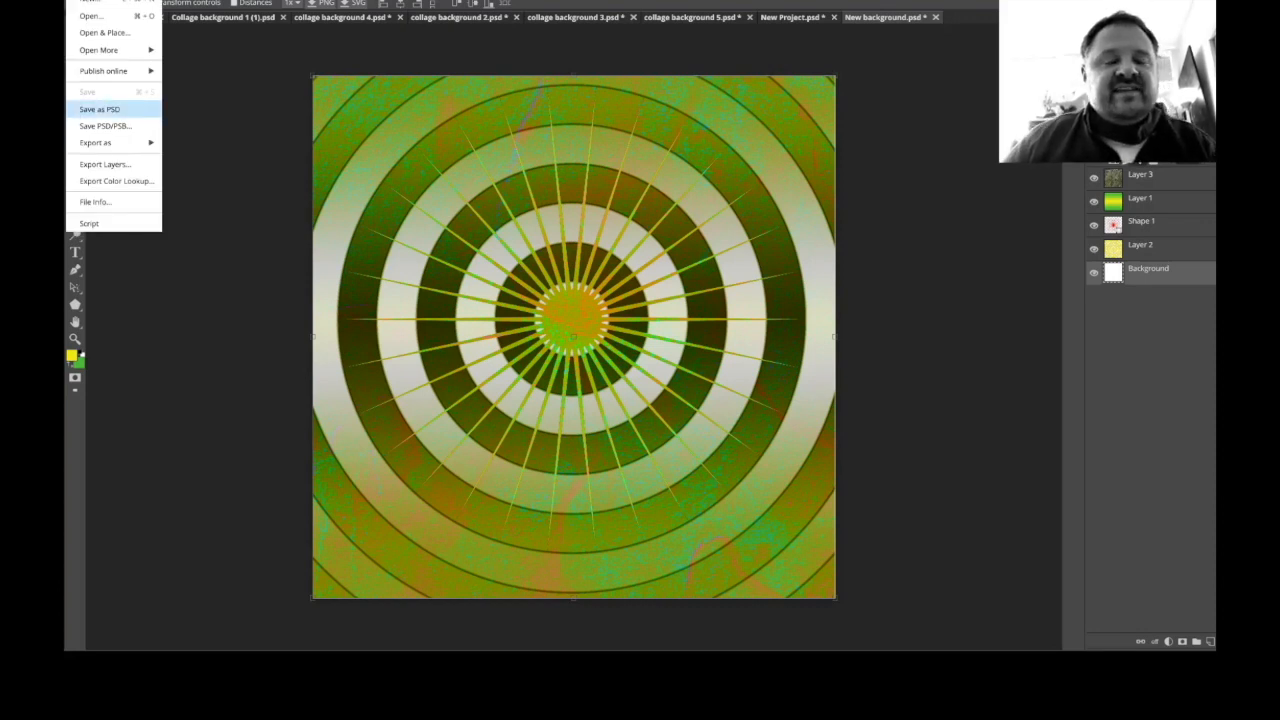
click(100, 109)
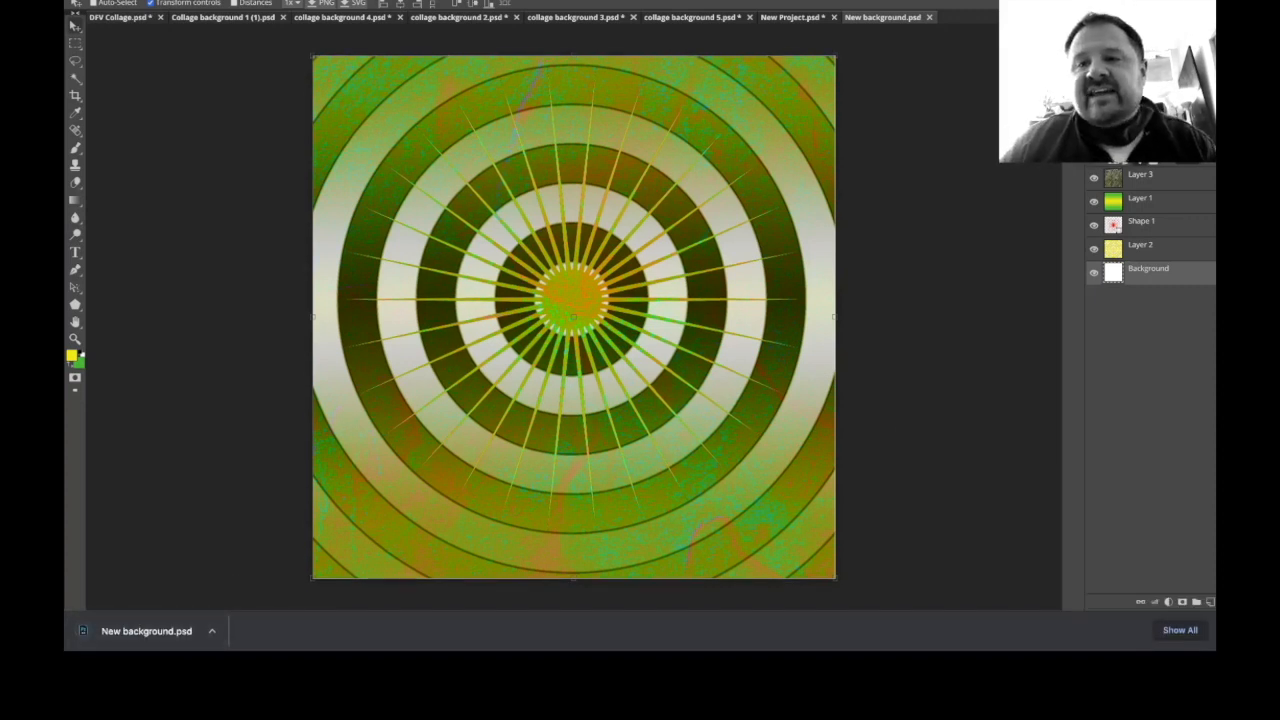
click(1148, 151)
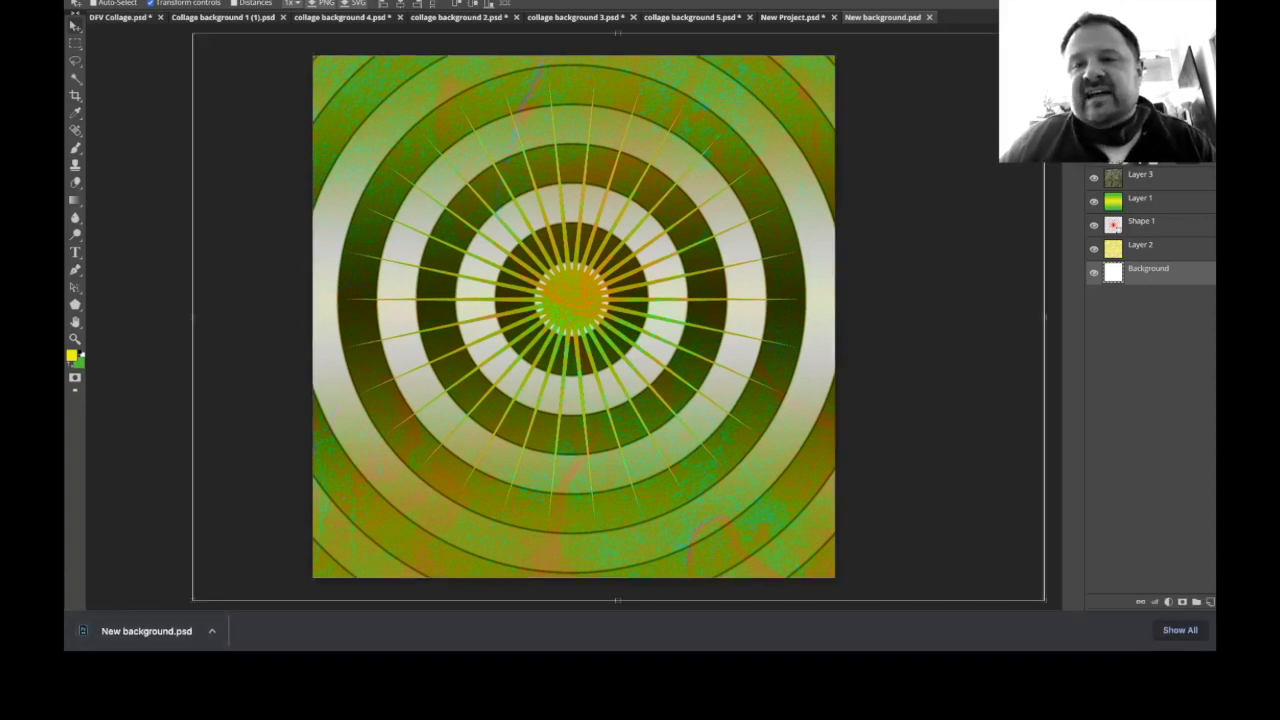
click(1140, 175)
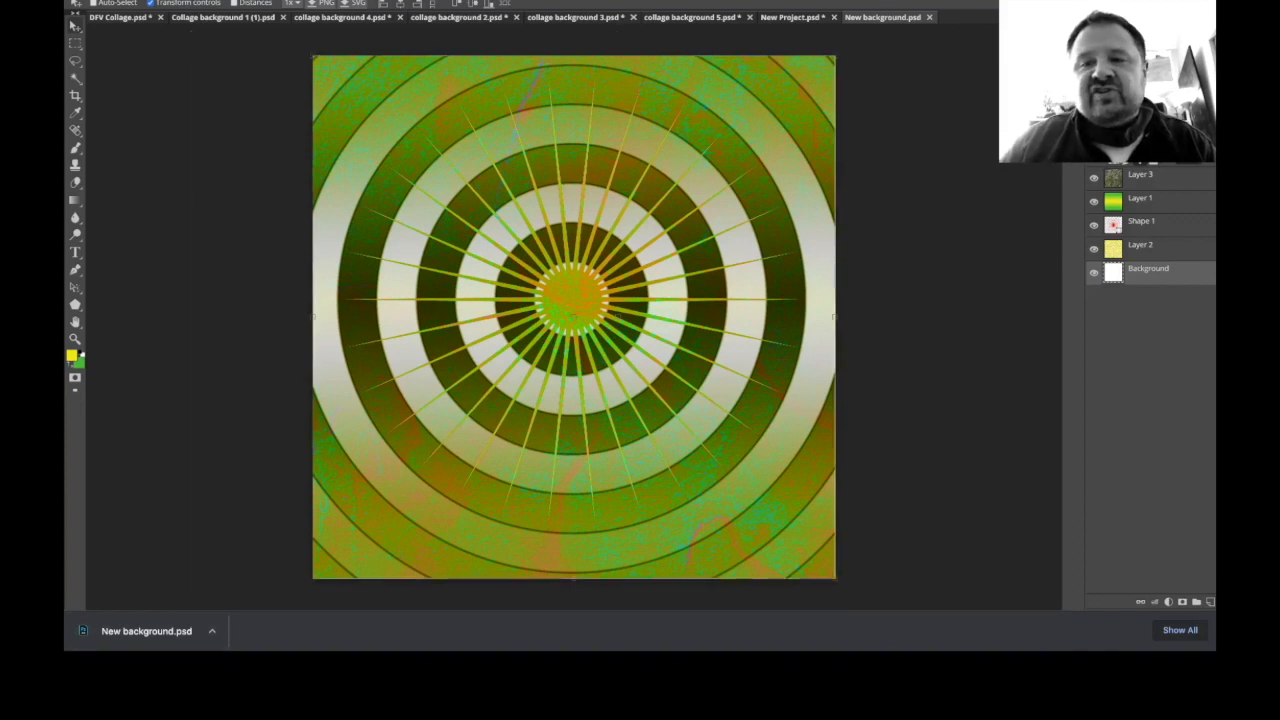
click(1148, 151)
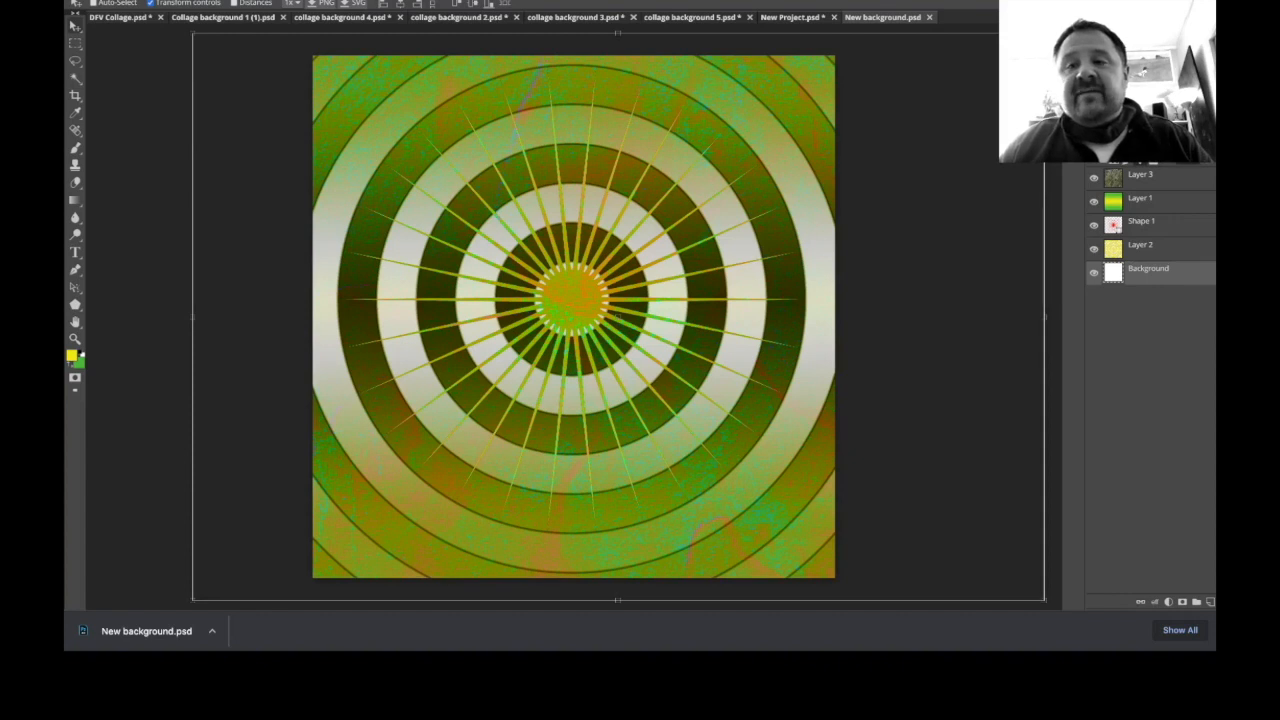
click(1148, 269)
click(1142, 222)
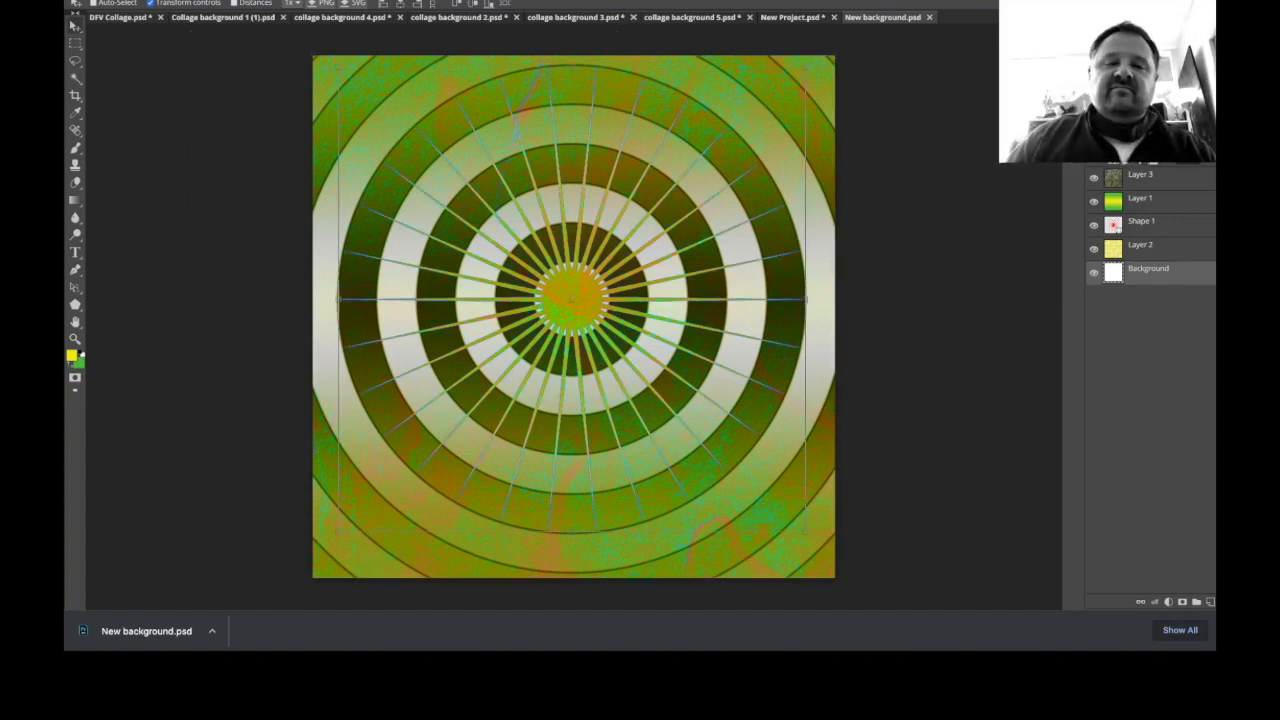